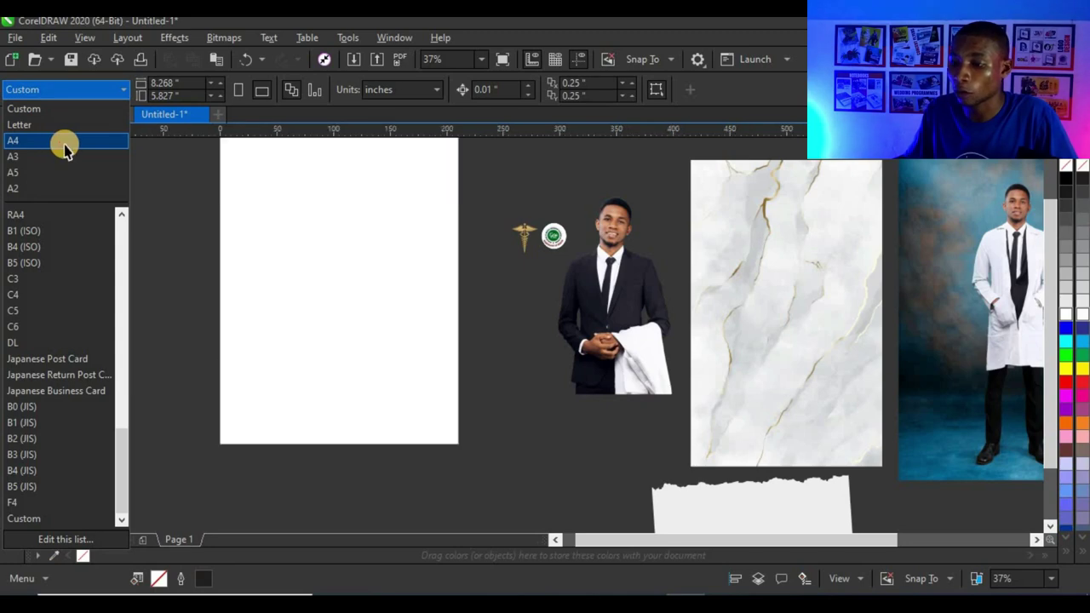
- Set the page size to A4 in landscape orientation
{"action": "left_click", "coordinate": [263, 89]}
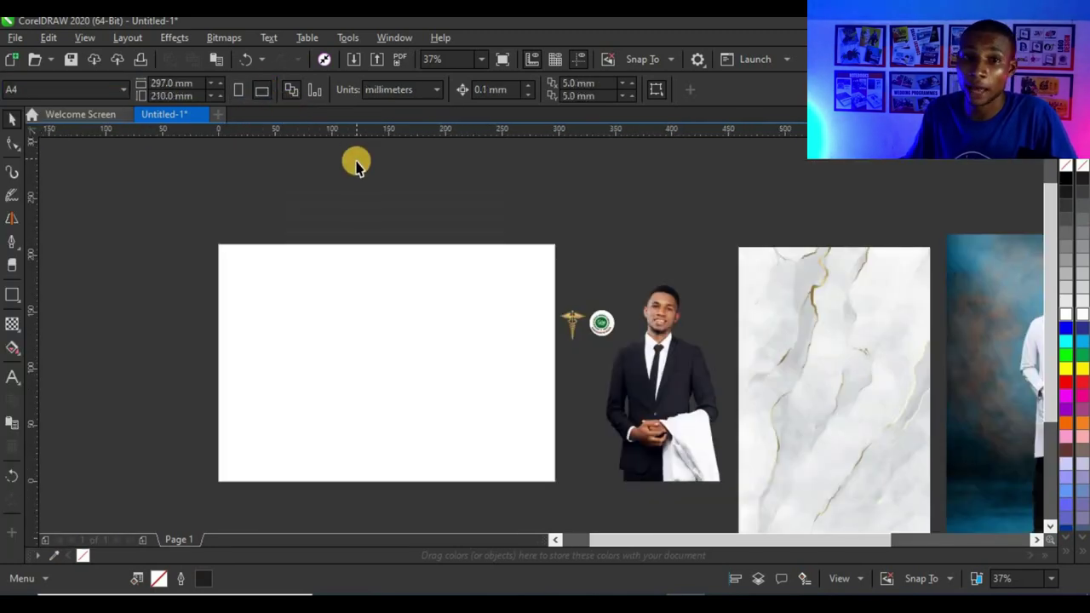
{"action": "scroll", "coordinate": [374, 204], "scroll_direction": "down", "scroll_amount": 4}
{"action": "scroll", "coordinate": [400, 255], "scroll_direction": "up", "scroll_amount": 4}
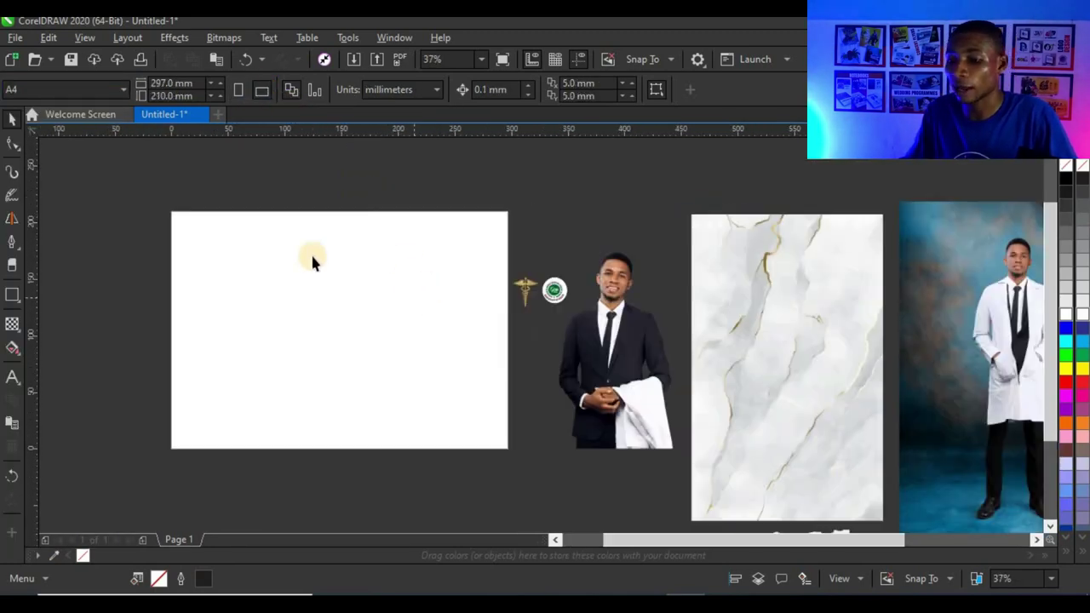
- Draw page-sized rectangles and resize them into left and right 148.5 × 210 mm halves
{"action": "double_click", "coordinate": [12, 296]}
{"action": "left_click", "coordinate": [12, 120]}
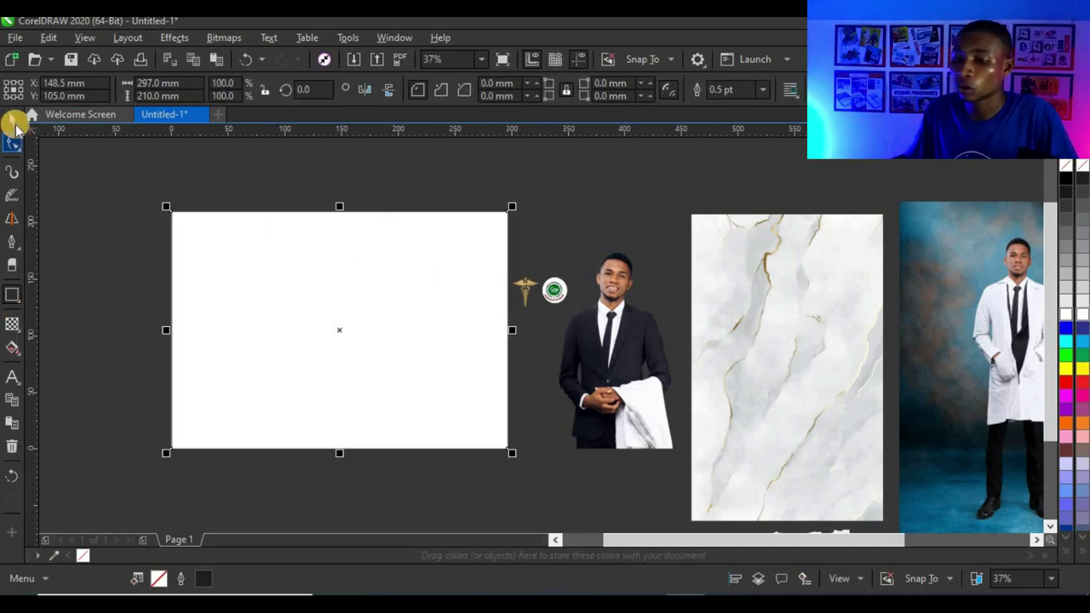
{"action": "left_click_drag", "start_coordinate": [515, 332], "coordinate": [344, 332]}
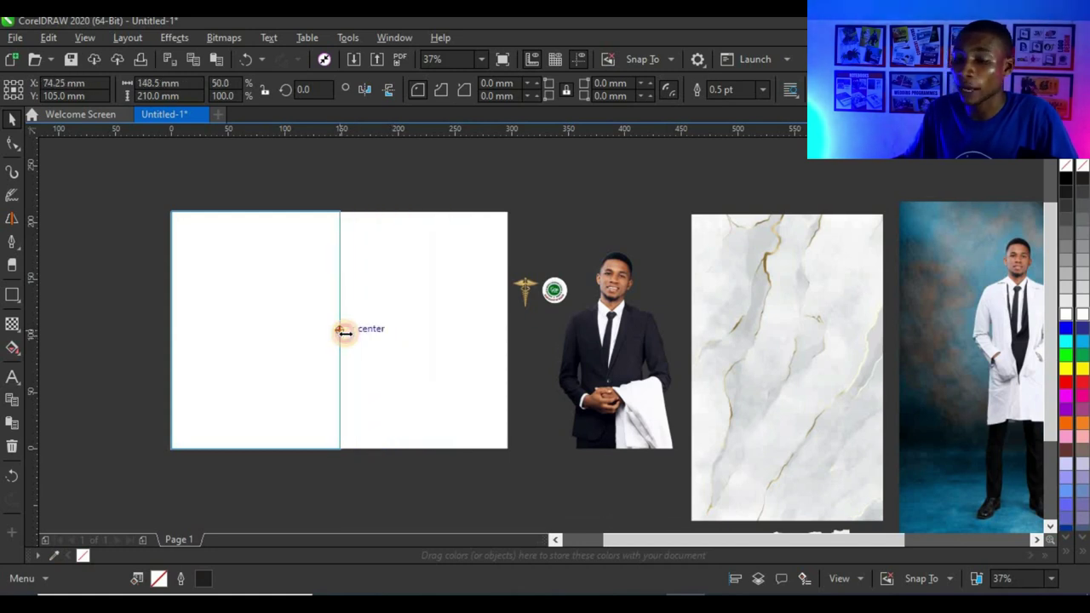
{"action": "left_click_drag", "start_coordinate": [344, 333], "coordinate": [345, 333]}
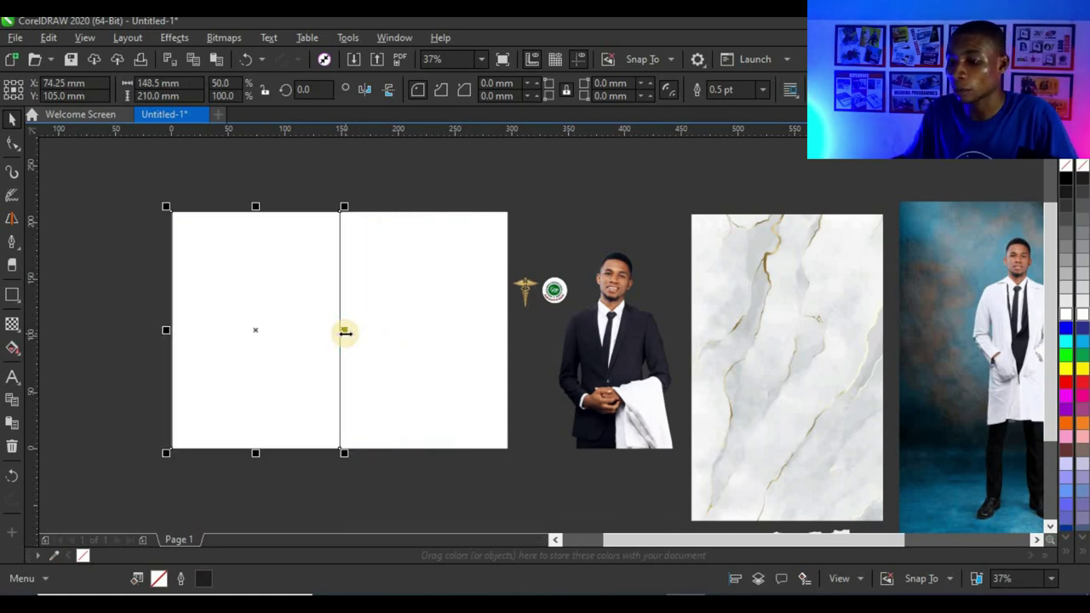
{"action": "left_click", "coordinate": [431, 291]}
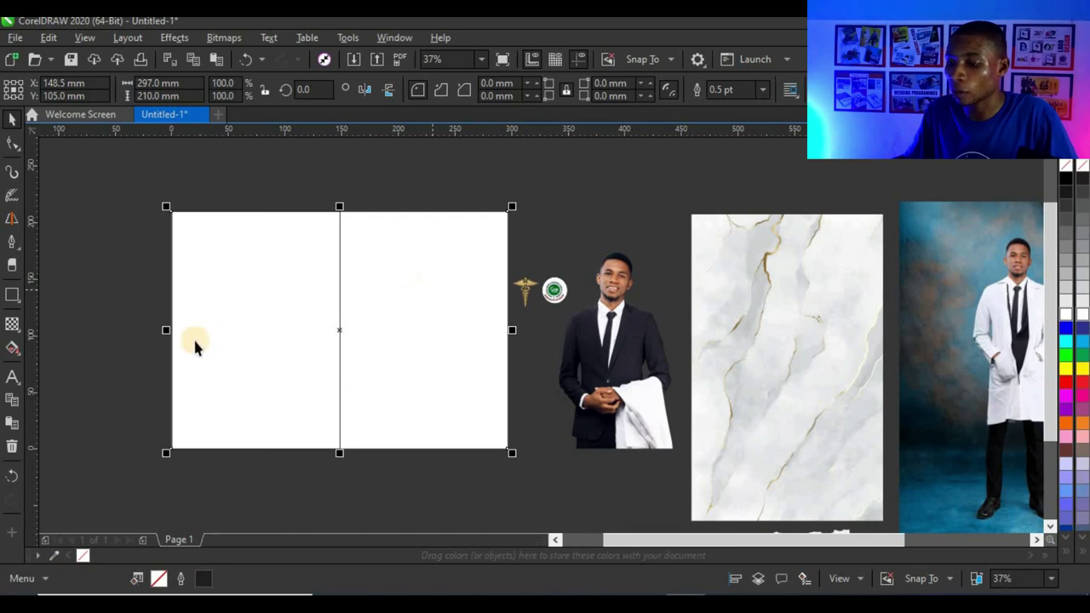
{"action": "left_click_drag", "start_coordinate": [161, 332], "coordinate": [335, 339]}
- Select both half rectangles and remove their outlines
{"action": "left_click", "coordinate": [311, 330]}
{"action": "left_click", "coordinate": [407, 310]}
{"action": "left_click", "coordinate": [328, 319]}
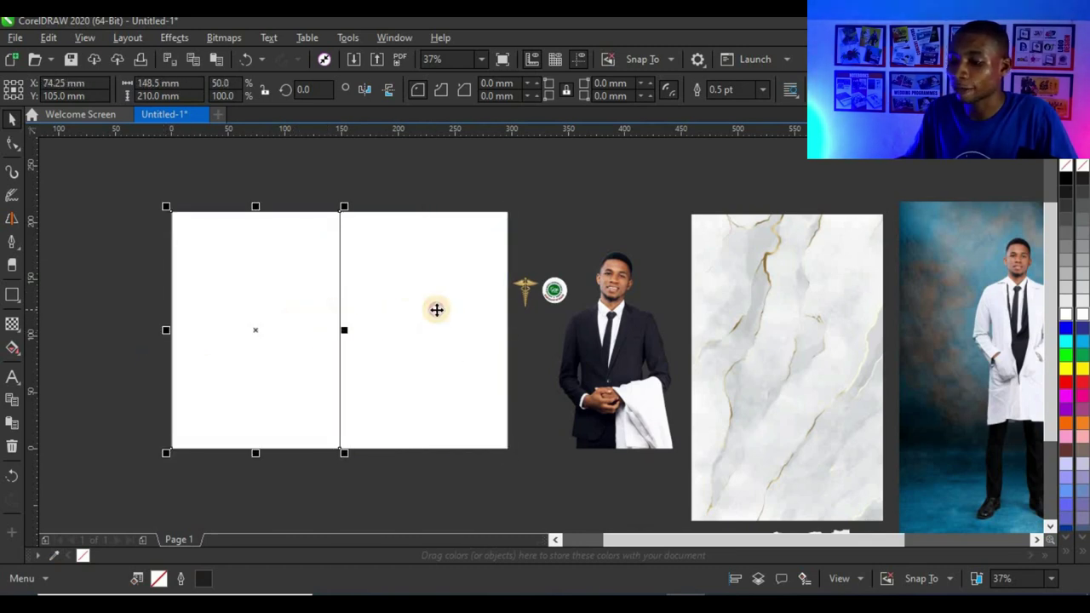
{"action": "double_click", "coordinate": [435, 309]}
{"action": "left_click", "coordinate": [266, 327]}
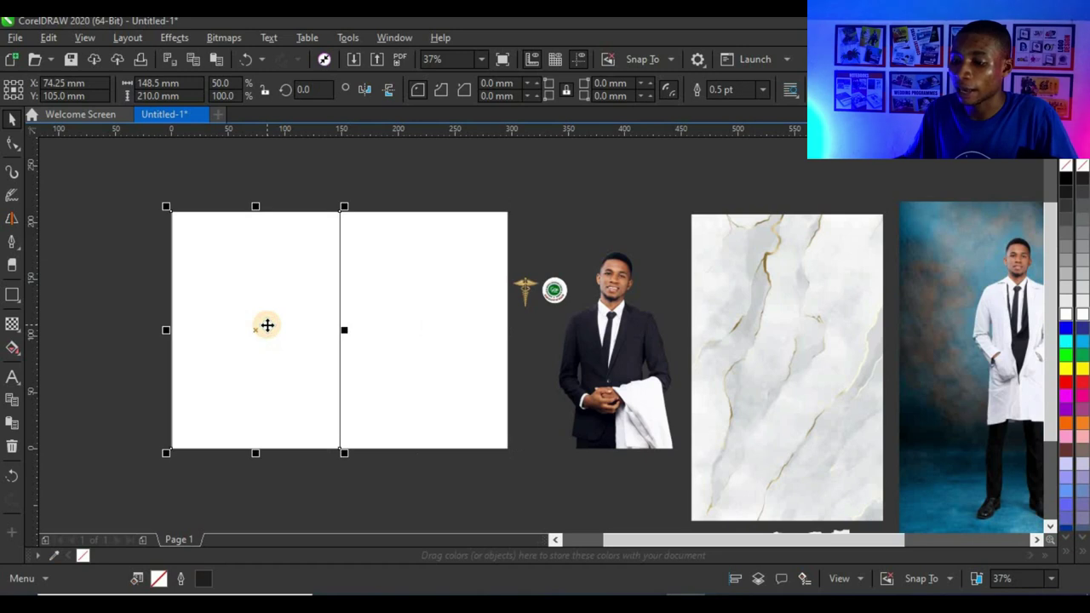
{"action": "left_click", "coordinate": [432, 288]}
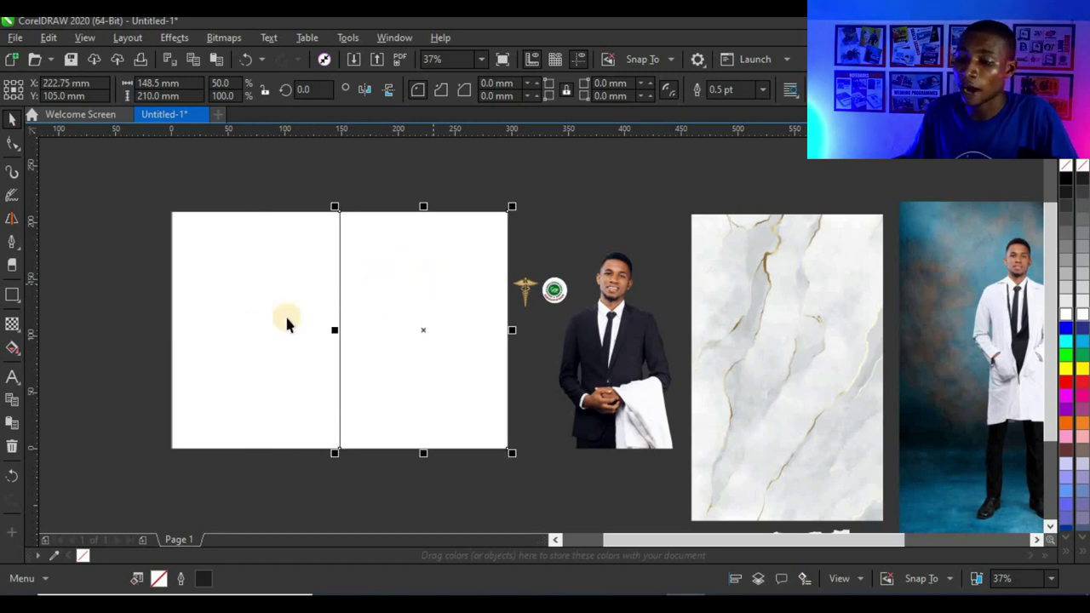
{"action": "left_click", "coordinate": [262, 323]}
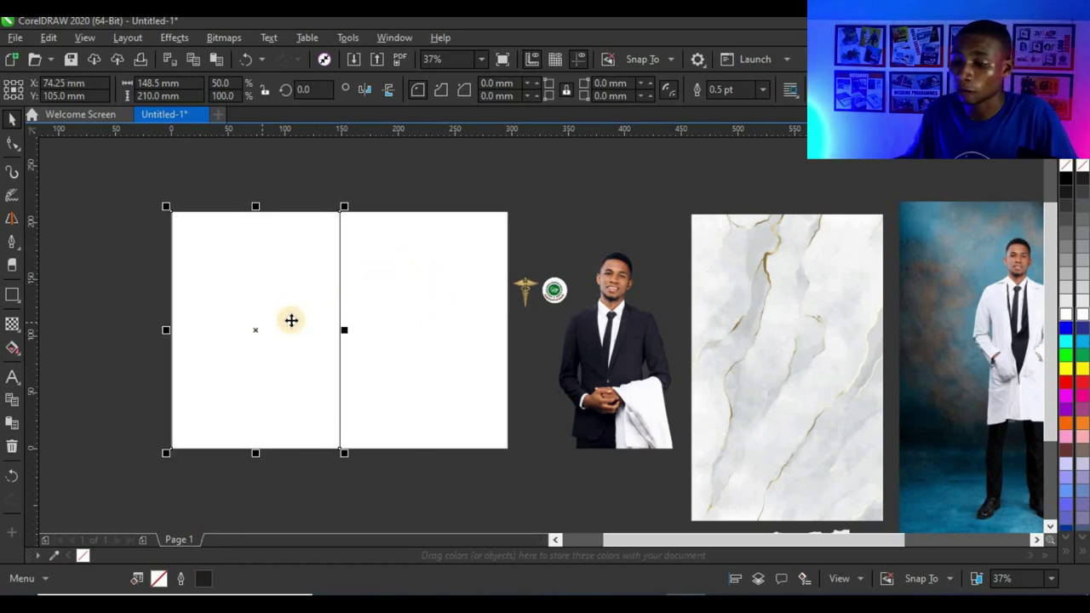
{"action": "scroll", "coordinate": [385, 315], "scroll_direction": "down", "scroll_amount": 2}
{"action": "scroll", "coordinate": [385, 328], "scroll_direction": "up", "scroll_amount": 1}
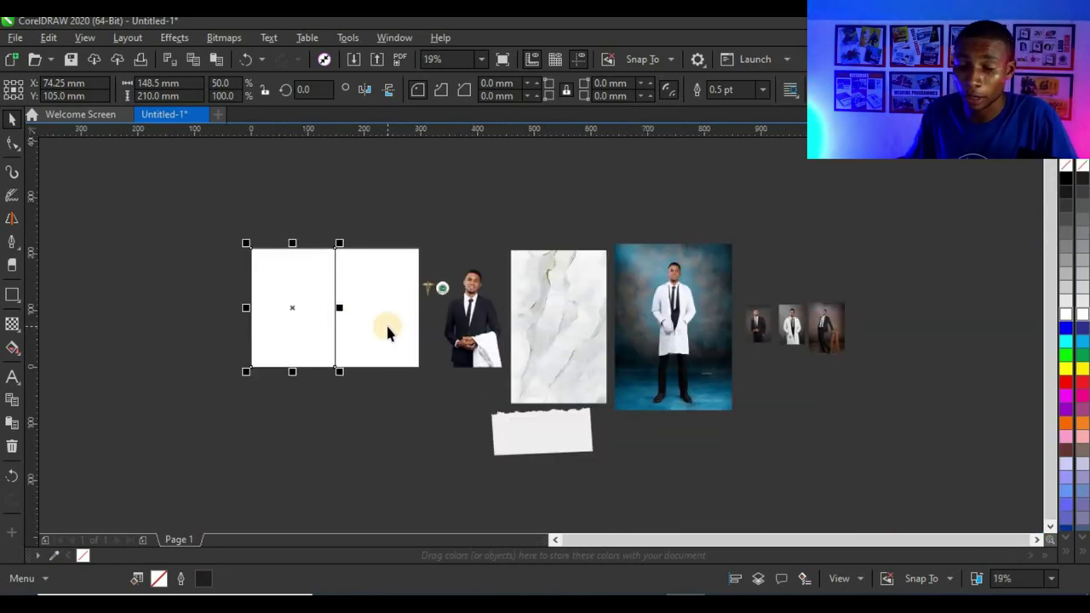
{"action": "scroll", "coordinate": [339, 306], "scroll_direction": "up", "scroll_amount": 1}
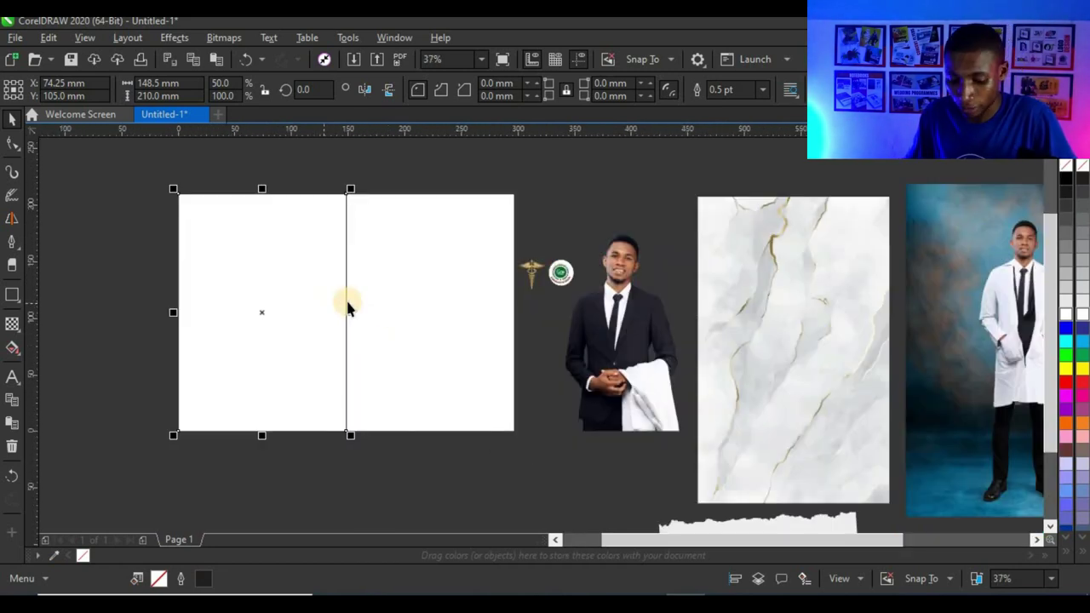
{"action": "left_click", "coordinate": [395, 313], "text": "shift"}
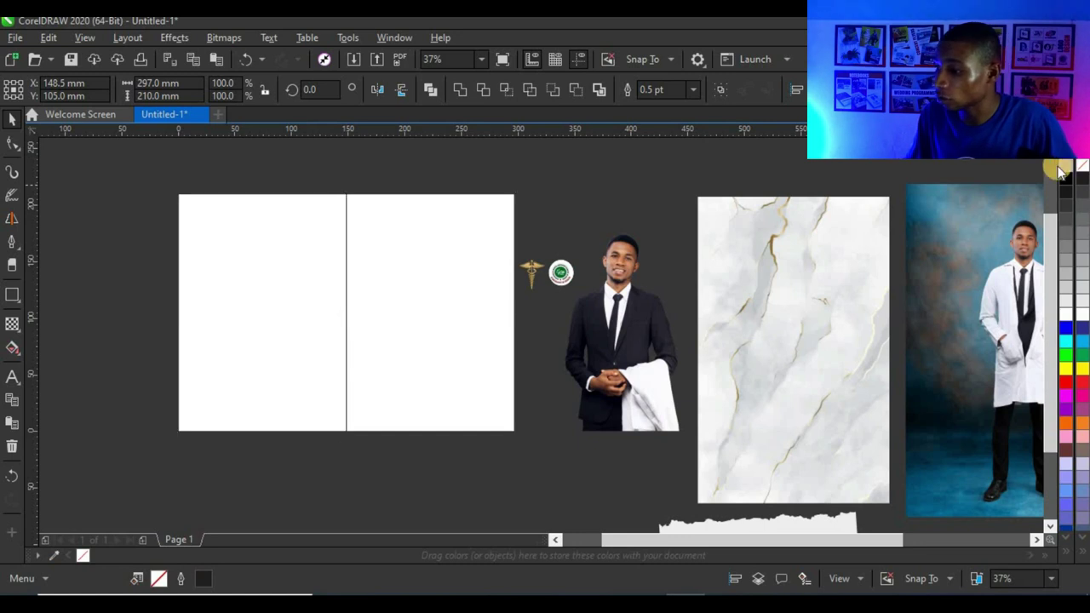
{"action": "right_click", "coordinate": [1067, 166]}
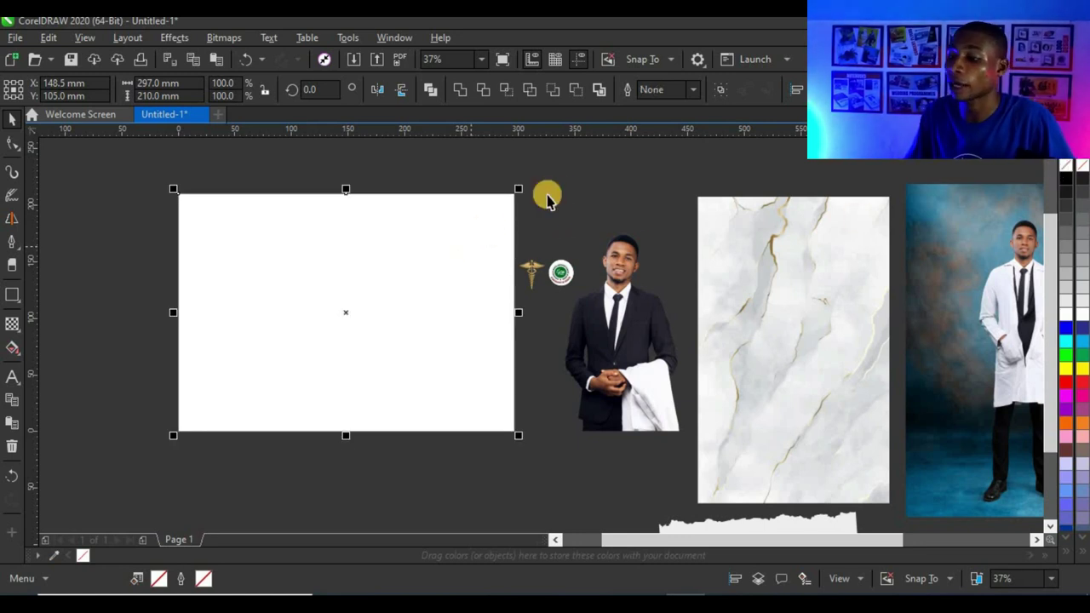
- PowerClip the marble texture inside the right-half rectangle
{"action": "left_click", "coordinate": [588, 190]}
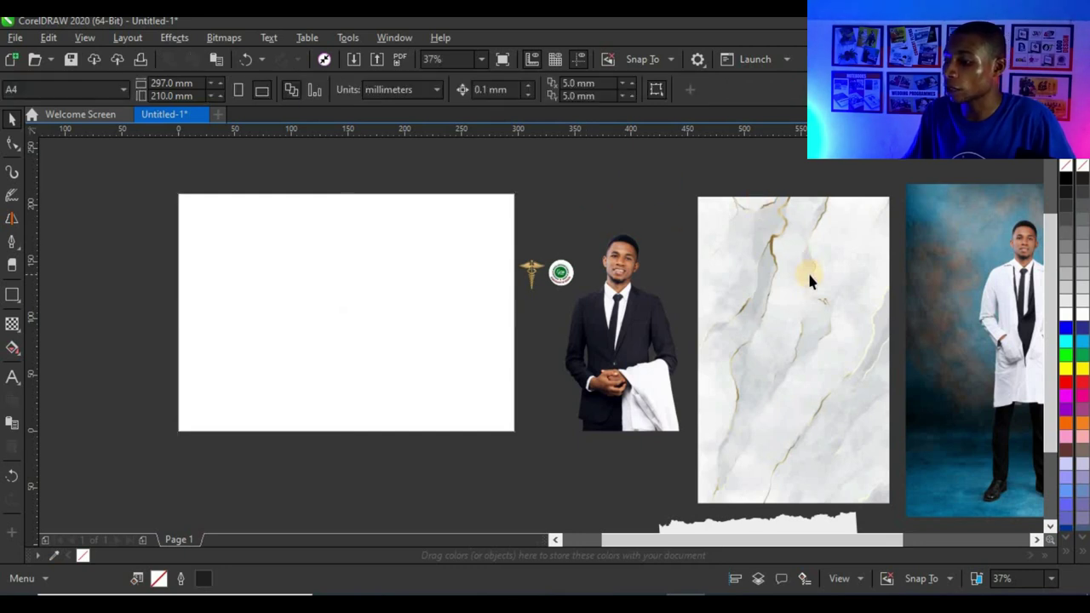
{"action": "left_click", "coordinate": [809, 274]}
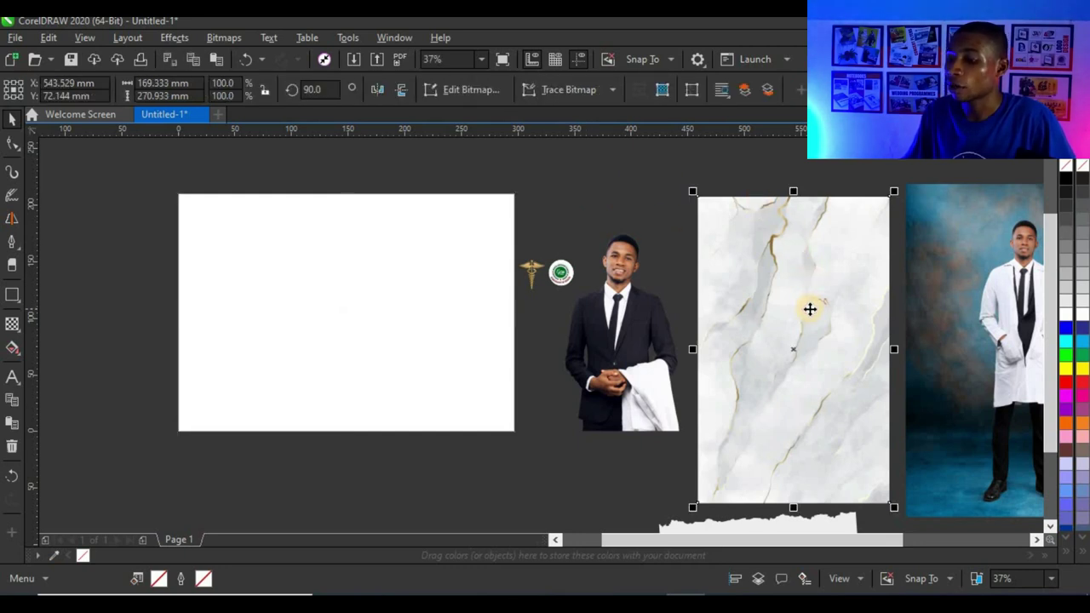
{"action": "left_click_drag", "start_coordinate": [809, 308], "coordinate": [456, 300]}
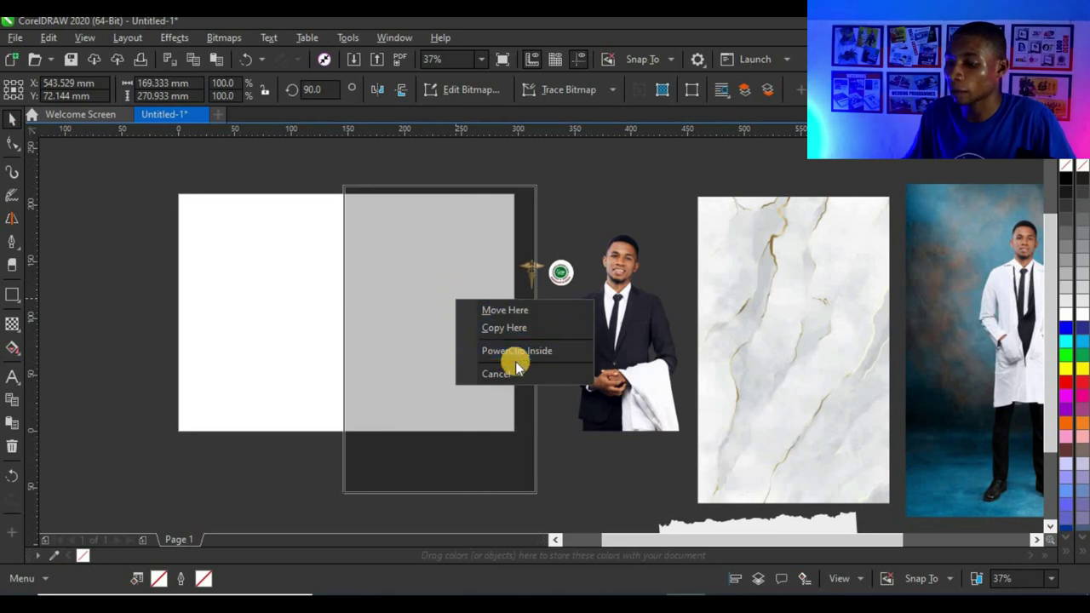
{"action": "left_click", "coordinate": [640, 191]}
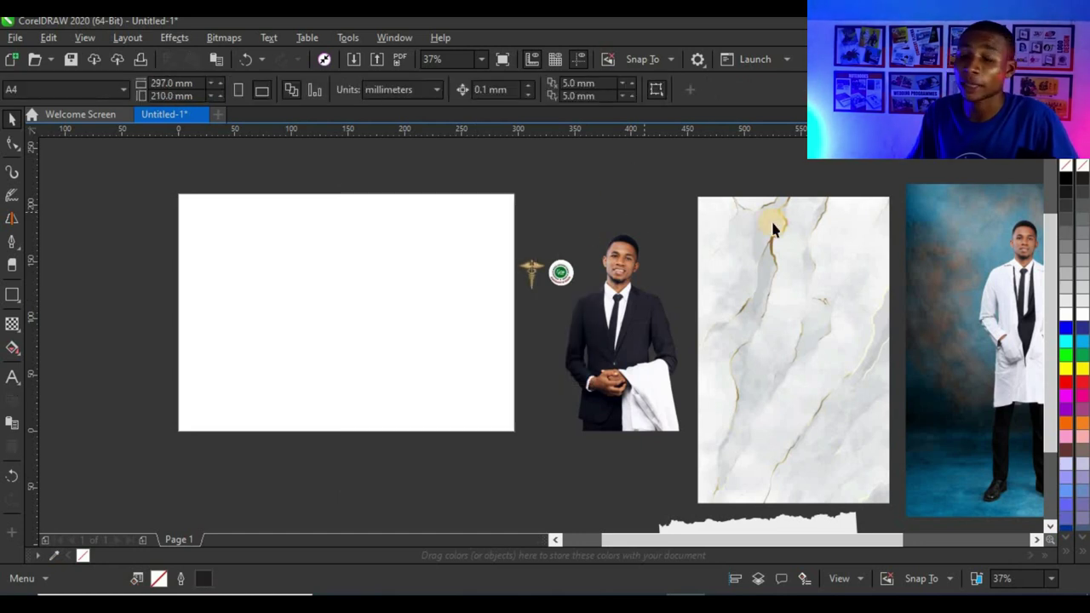
{"action": "right_click", "coordinate": [789, 264]}
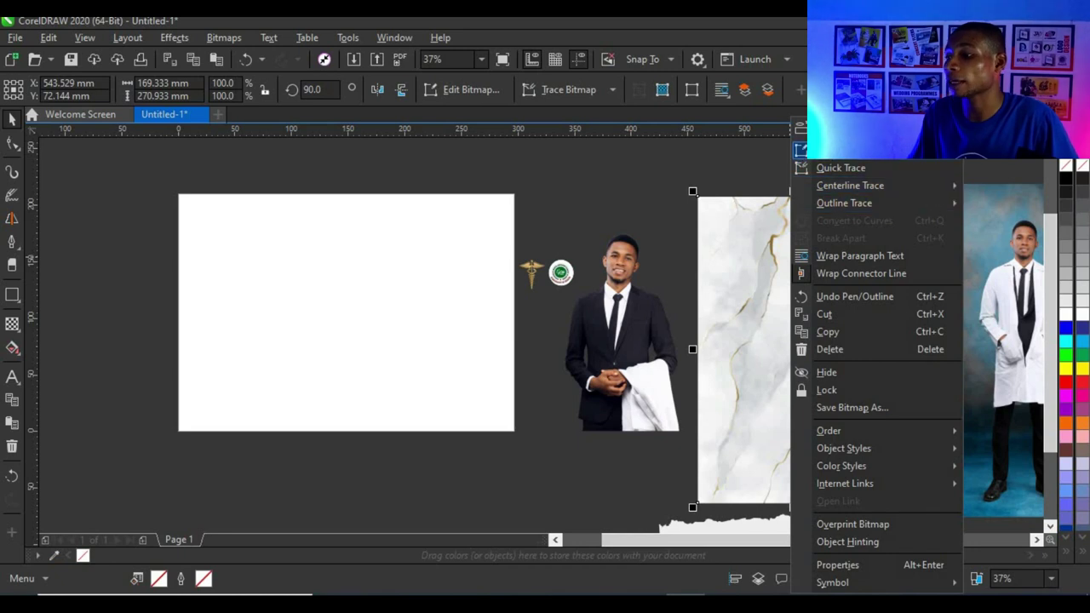
{"action": "left_click", "coordinate": [348, 190]}
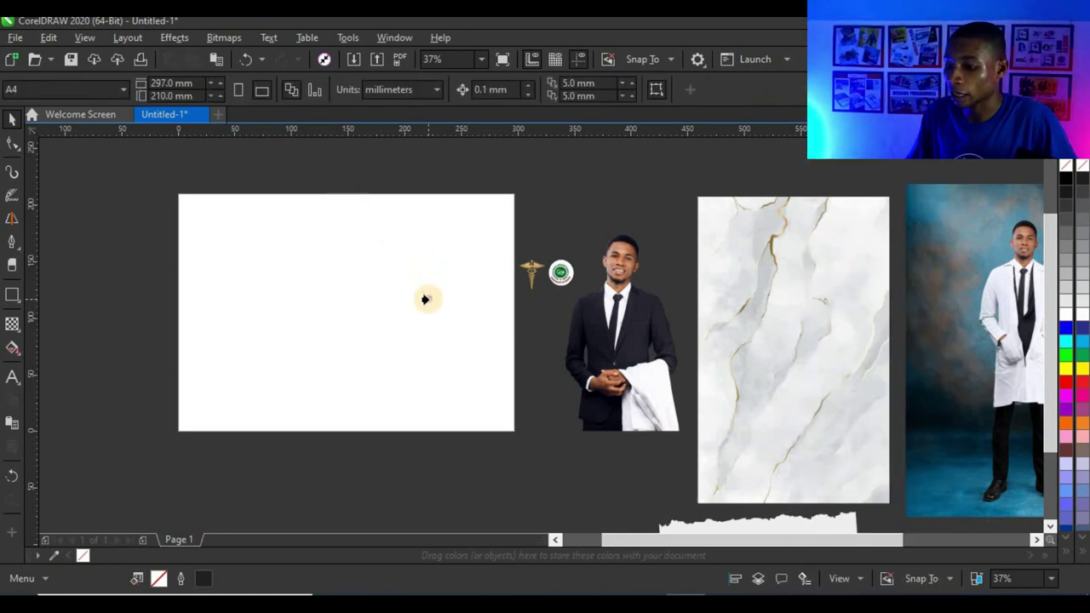
{"action": "left_click_drag", "start_coordinate": [426, 299], "coordinate": [428, 299]}
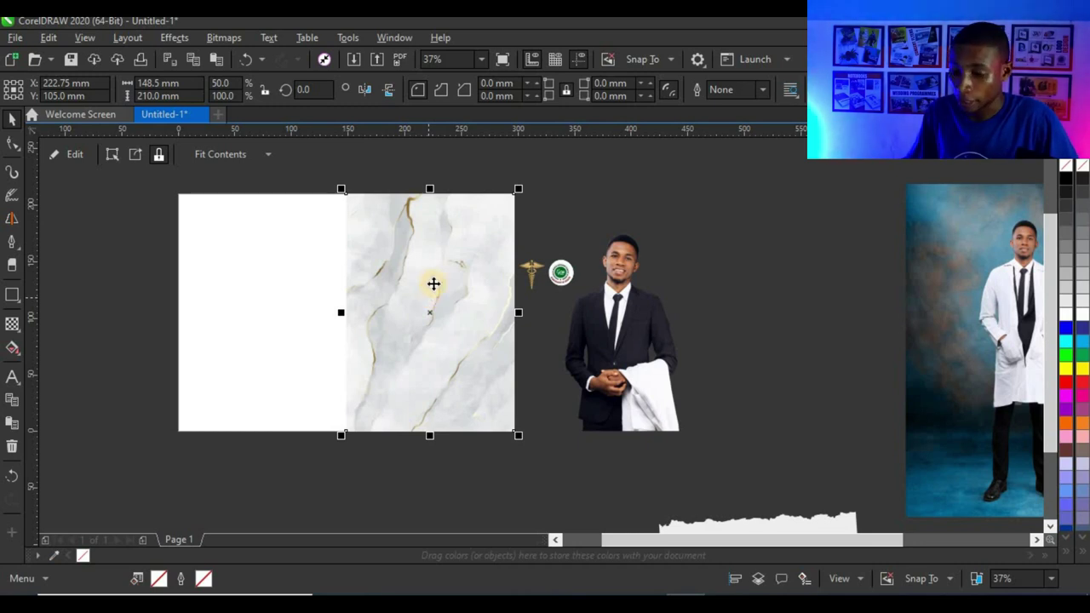
- Shift the marble down inside its frame so it fills the right half
{"action": "left_click", "coordinate": [433, 264], "text": "ctrl"}
{"action": "left_click_drag", "start_coordinate": [443, 252], "coordinate": [437, 262]}
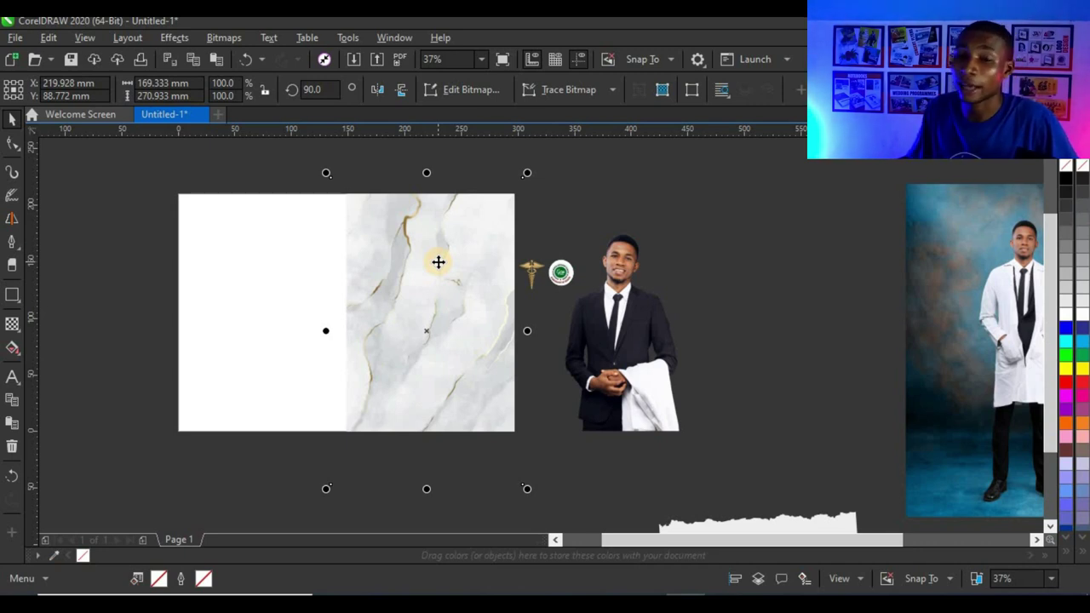
{"action": "left_click_drag", "start_coordinate": [442, 257], "coordinate": [440, 263]}
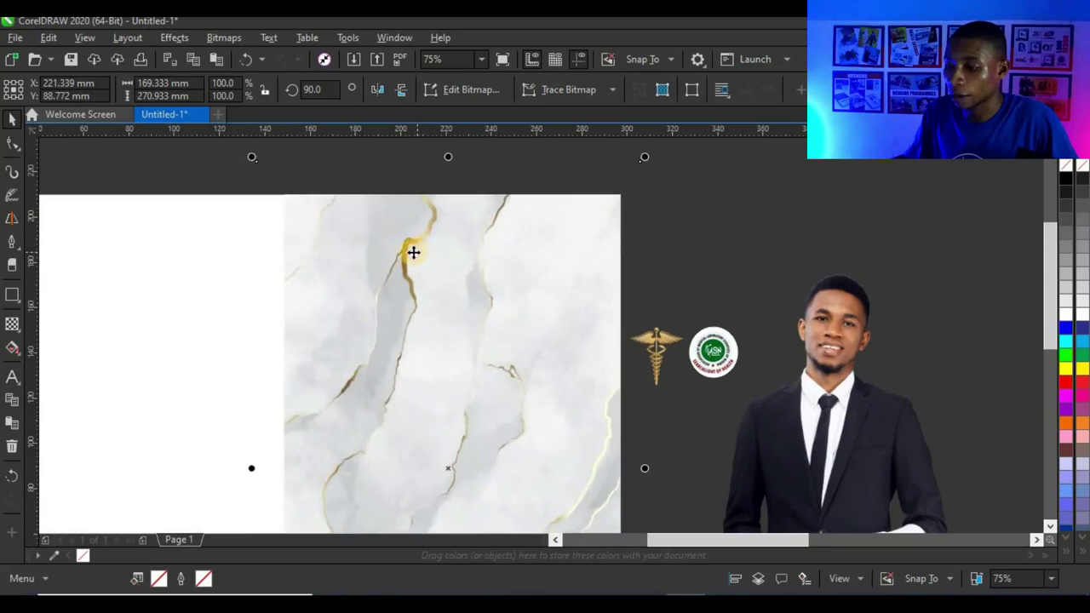
{"action": "scroll", "coordinate": [430, 233], "scroll_direction": "down", "scroll_amount": 2}
{"action": "left_click", "coordinate": [601, 191]}
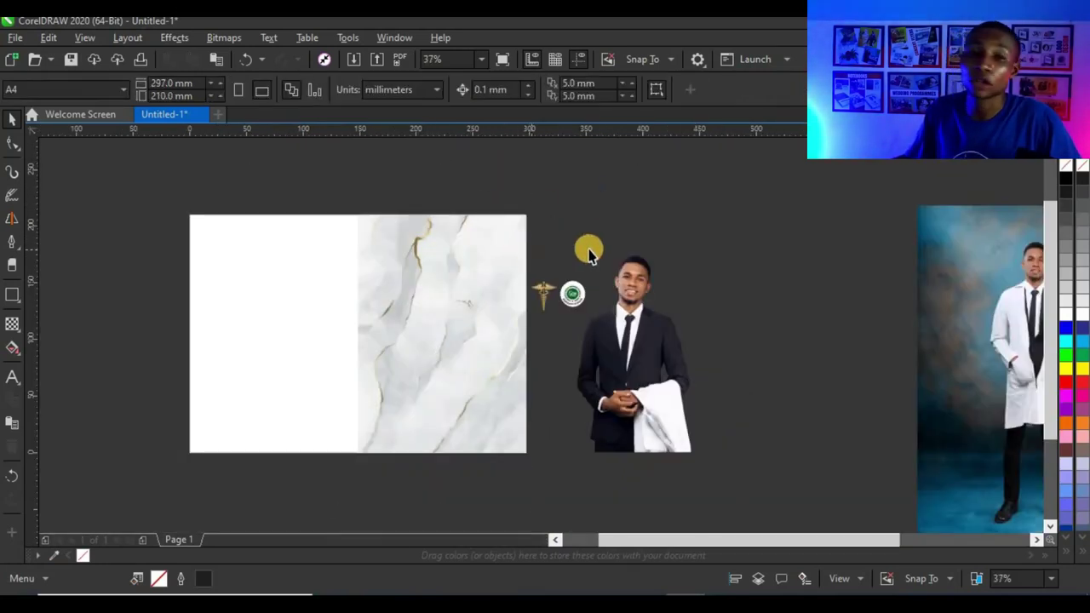
- PowerClip the suited man's photo into the marble right half
{"action": "left_click", "coordinate": [637, 330]}
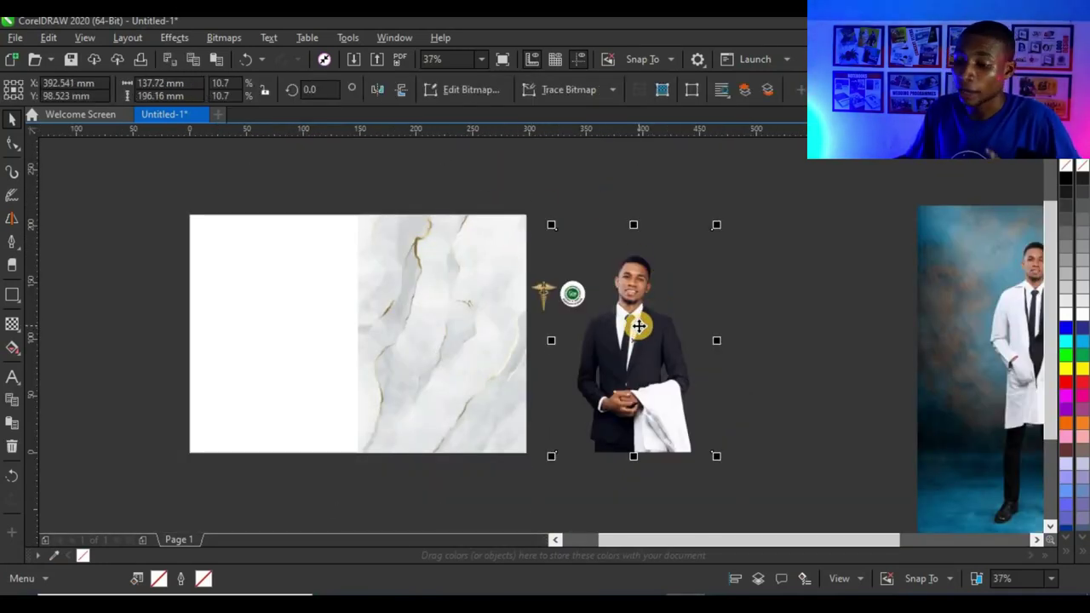
{"action": "right_click", "coordinate": [642, 334]}
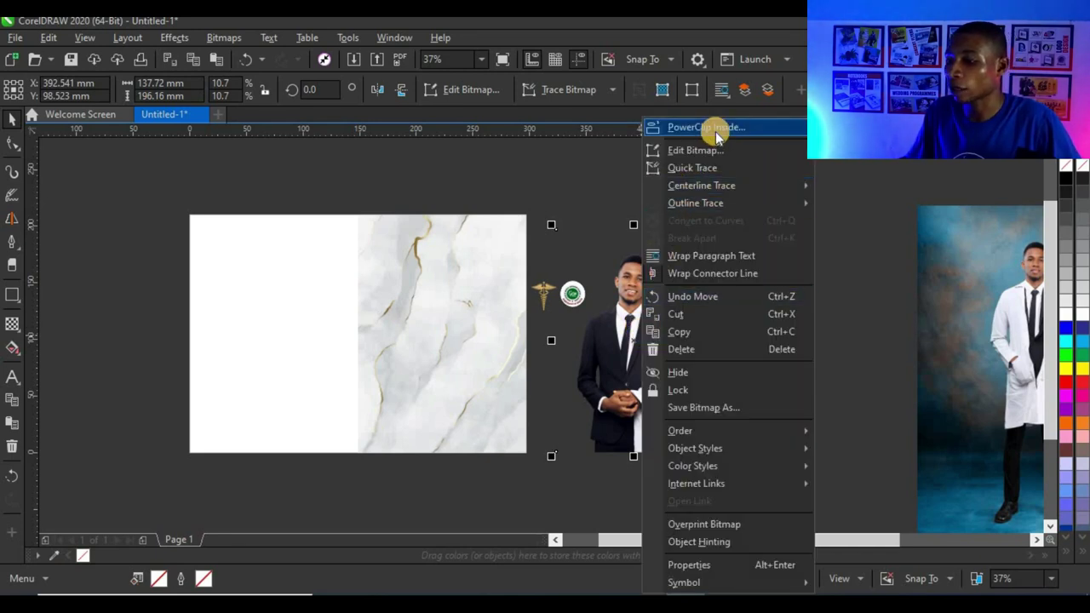
{"action": "key", "text": "Escape"}
{"action": "key", "text": "Escape"}
{"action": "left_click", "coordinate": [432, 295]}
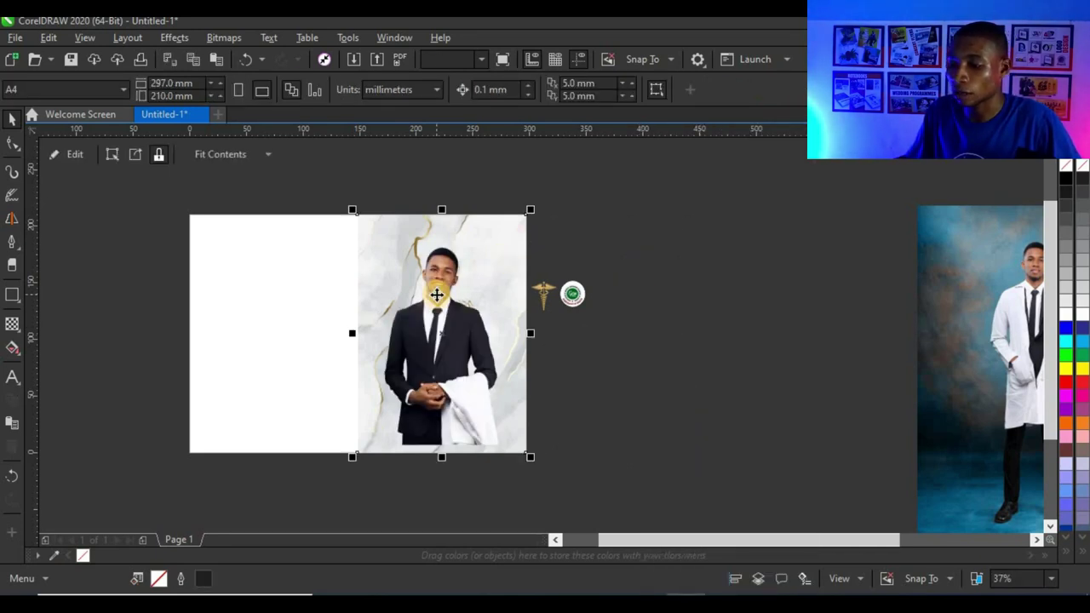
{"action": "scroll", "coordinate": [494, 251], "scroll_direction": "up", "scroll_amount": 2}
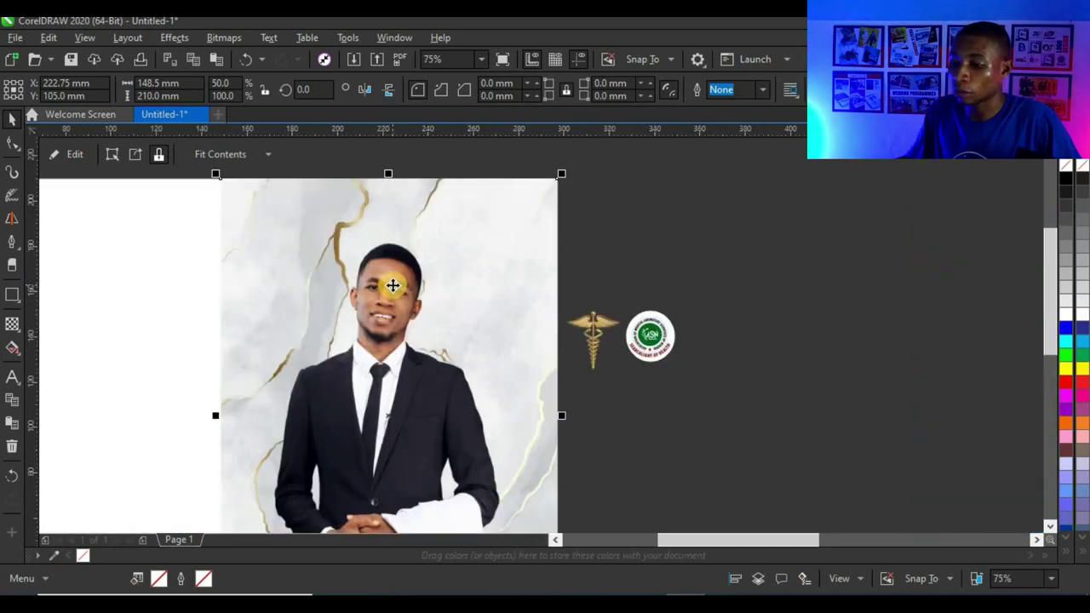
- Move the photo up and right inside its frame, then marquee-select the caduceus and logo
{"action": "left_click", "coordinate": [392, 285]}
{"action": "scroll", "coordinate": [412, 291], "scroll_direction": "down", "scroll_amount": 2}
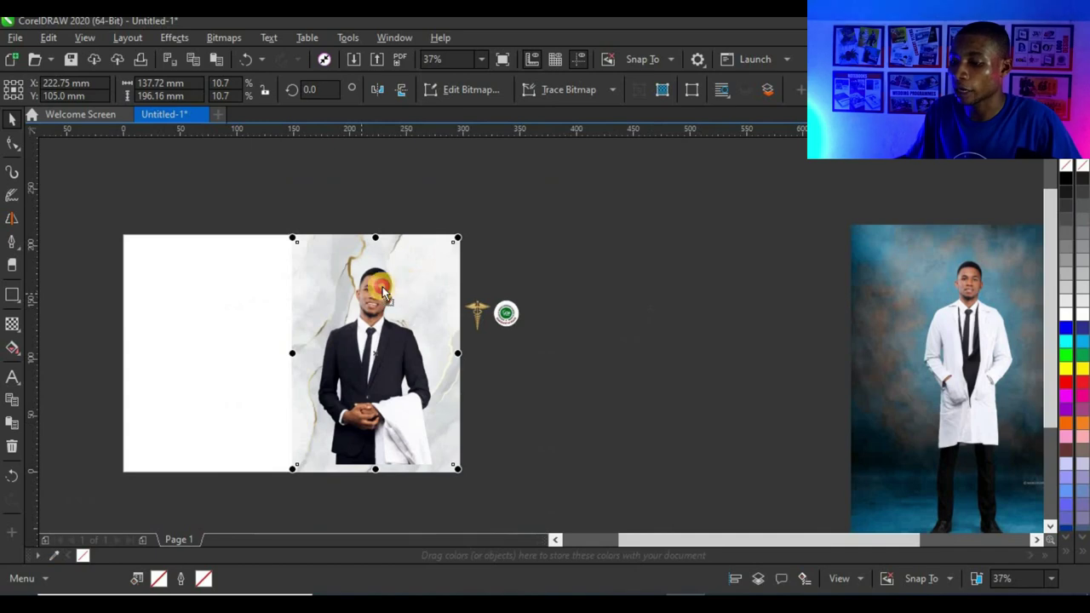
{"action": "left_click_drag", "start_coordinate": [382, 292], "coordinate": [414, 310]}
{"action": "scroll", "coordinate": [396, 290], "scroll_direction": "up", "scroll_amount": 2}
{"action": "scroll", "coordinate": [473, 298], "scroll_direction": "down", "scroll_amount": 2}
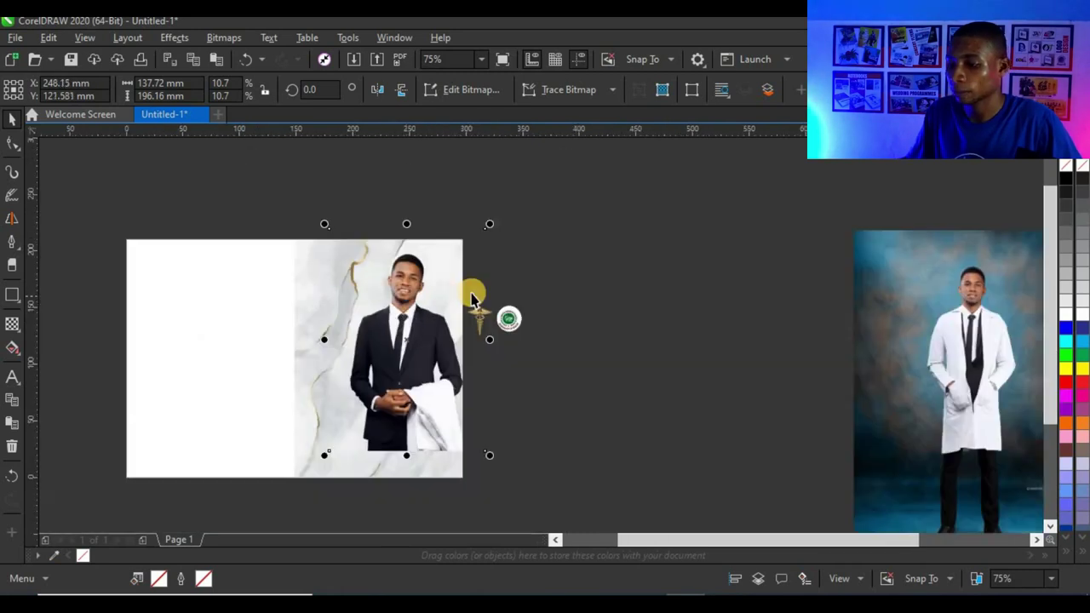
{"action": "left_click", "coordinate": [472, 298]}
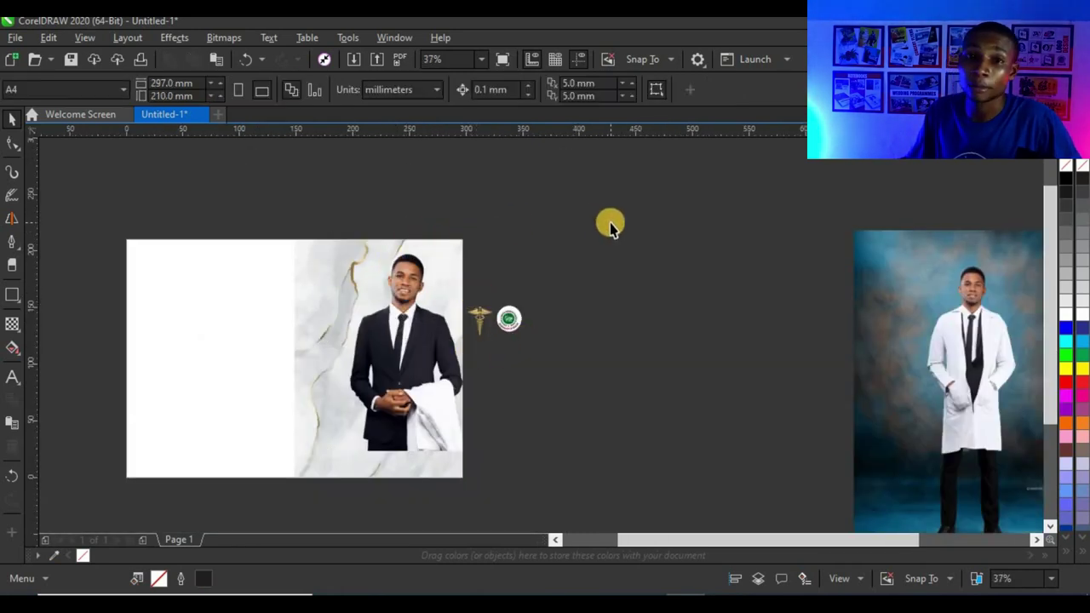
{"action": "mouse_move", "coordinate": [611, 228]}
{"action": "left_mouse_down"}
{"action": "mouse_move", "coordinate": [482, 344]}
{"action": "mouse_move", "coordinate": [460, 384]}
{"action": "left_mouse_up"}
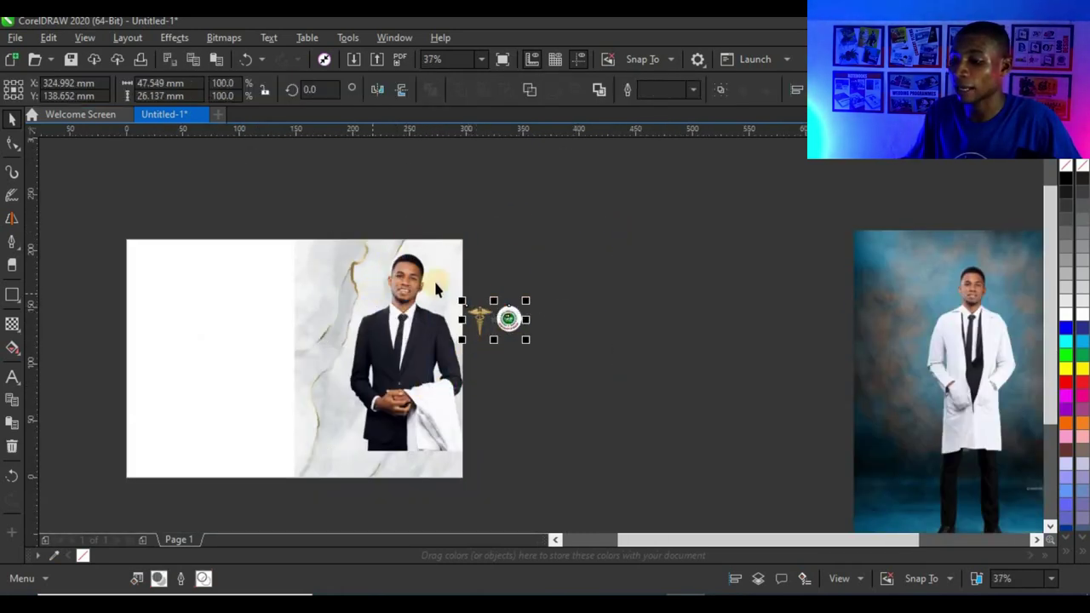
- Move the caduceus and logo onto the top of the photo, left of the man's head
{"action": "scroll", "coordinate": [409, 289], "scroll_direction": "up", "scroll_amount": 2}
{"action": "left_click_drag", "start_coordinate": [647, 337], "coordinate": [370, 244]}
{"action": "scroll", "coordinate": [375, 276], "scroll_direction": "up", "scroll_amount": 2}
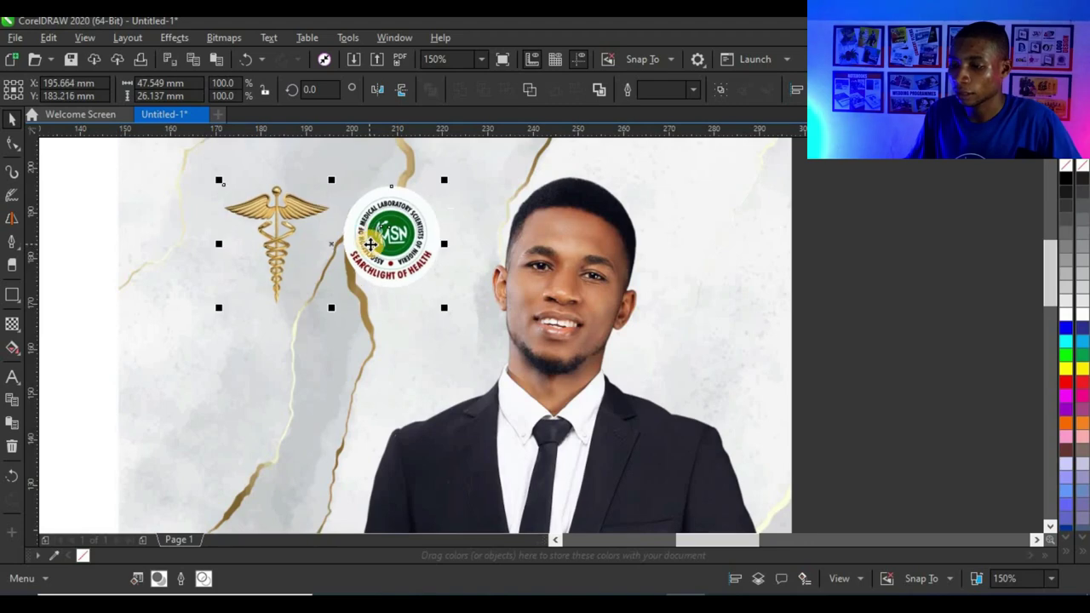
{"action": "scroll", "coordinate": [473, 224], "scroll_direction": "down", "scroll_amount": 3}
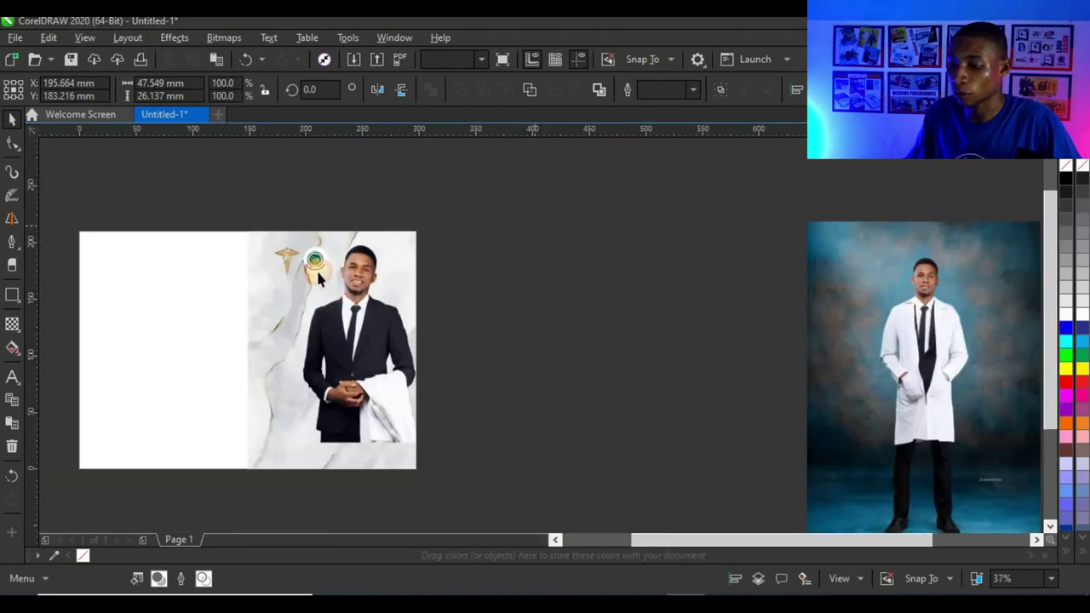
{"action": "key", "text": "Escape"}
{"action": "scroll", "coordinate": [314, 267], "scroll_direction": "up", "scroll_amount": 1}
{"action": "scroll", "coordinate": [298, 247], "scroll_direction": "down", "scroll_amount": 2}
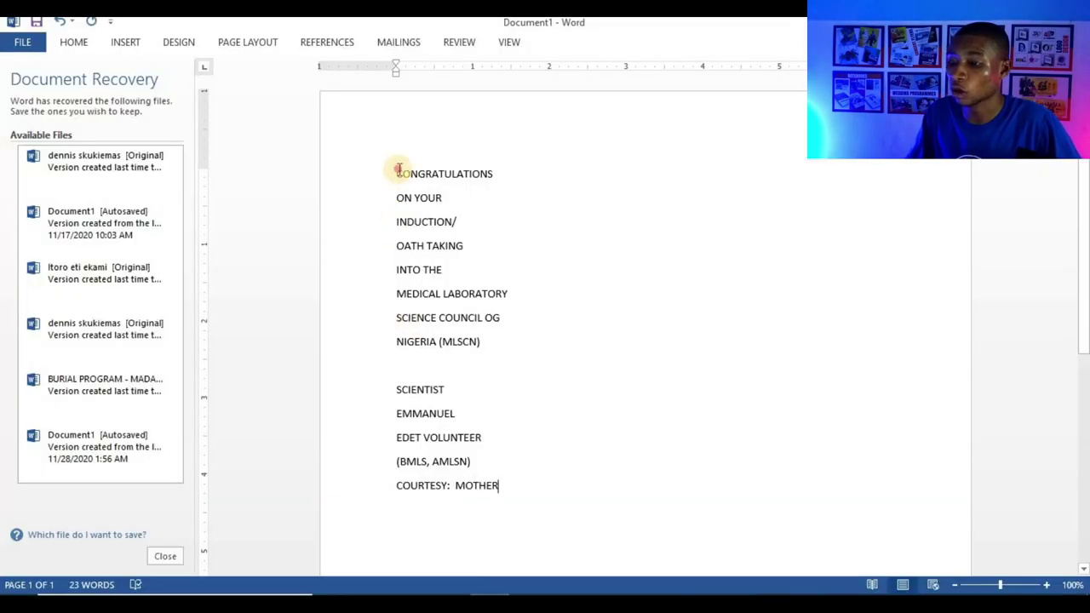
- Select all the congratulation text in Word, then return to the CorelDRAW flyer
{"action": "left_click_drag", "start_coordinate": [397, 170], "coordinate": [513, 516]}
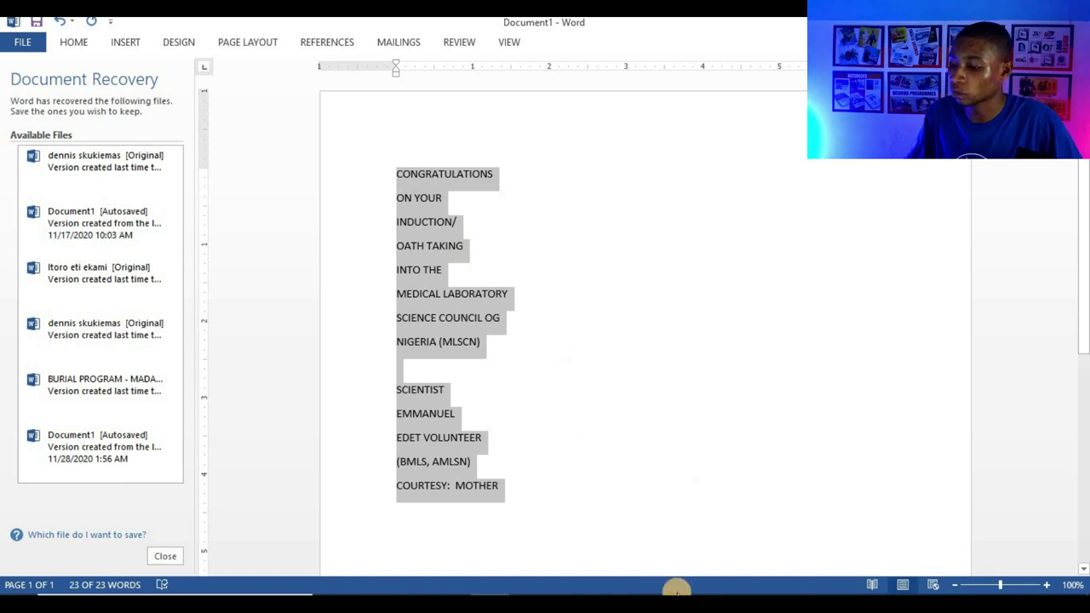
{"action": "left_click", "coordinate": [676, 591]}
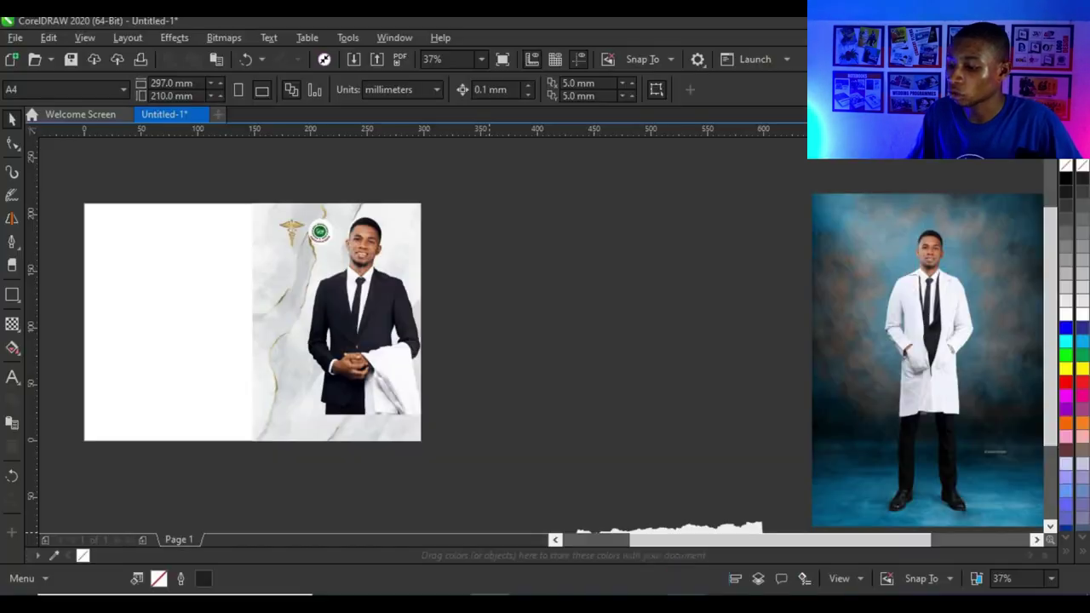
- Paste the Word wording beside the page, discarding fonts and formatting
{"action": "left_click", "coordinate": [12, 379]}
{"action": "left_click", "coordinate": [483, 248]}
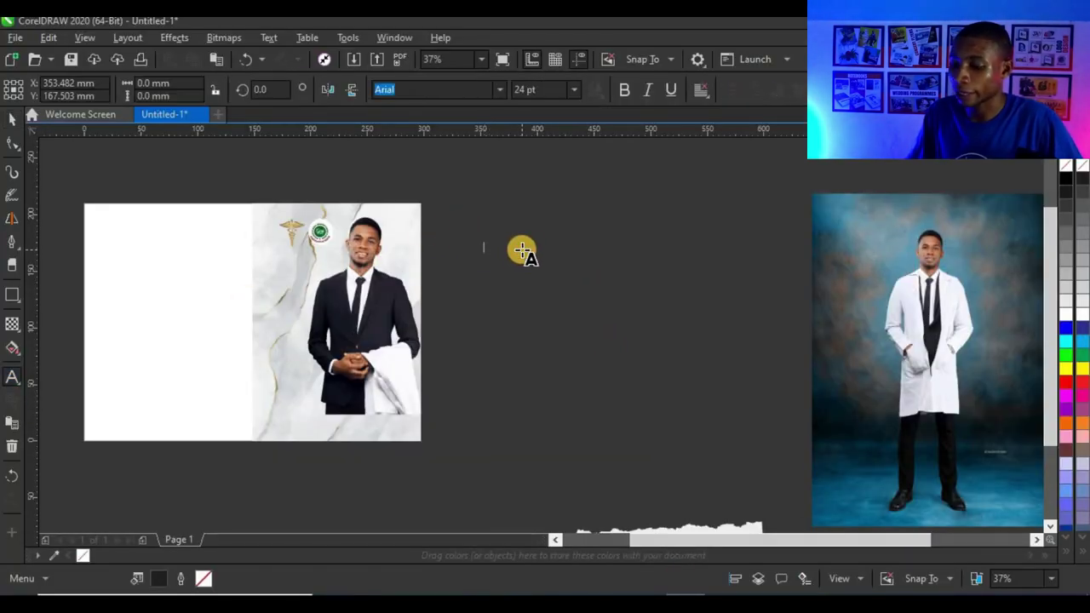
{"action": "key", "text": "ctrl+v"}
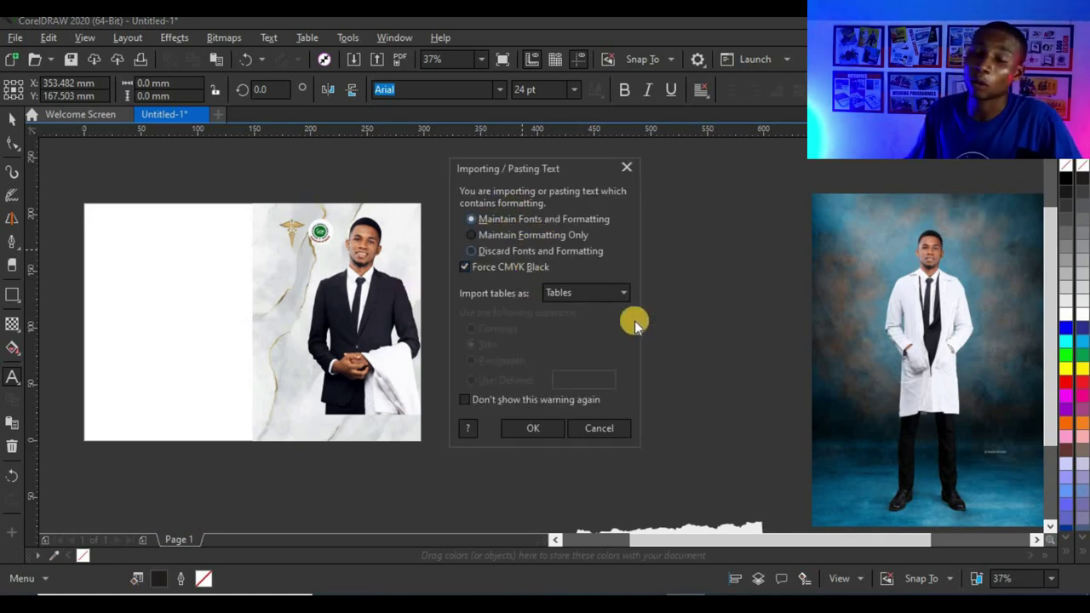
{"action": "left_click", "coordinate": [474, 251]}
{"action": "left_click", "coordinate": [522, 428]}
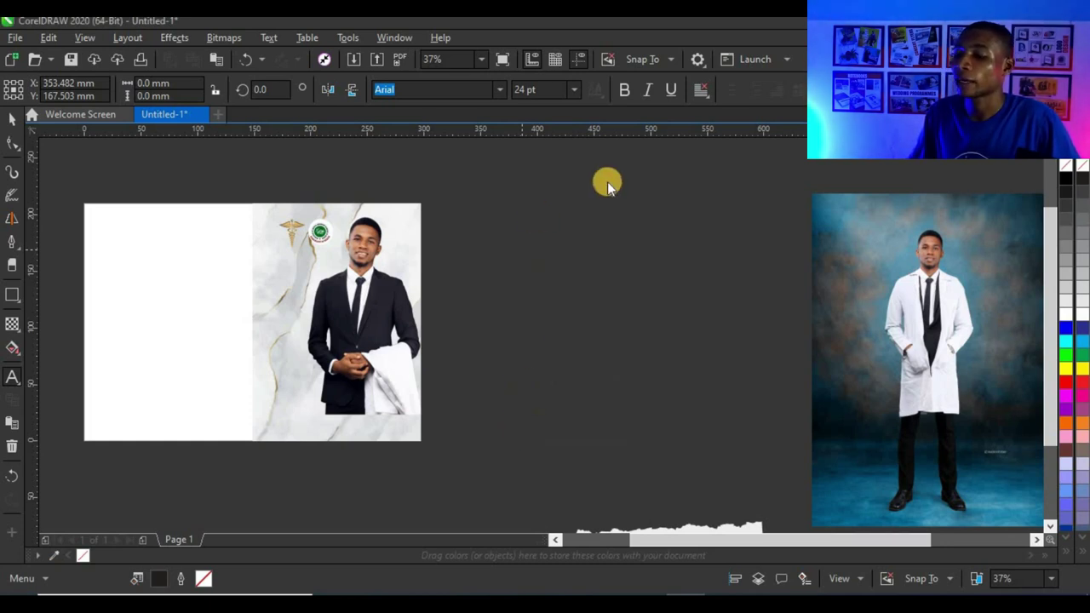
{"action": "scroll", "coordinate": [568, 255], "scroll_direction": "up", "scroll_amount": 5}
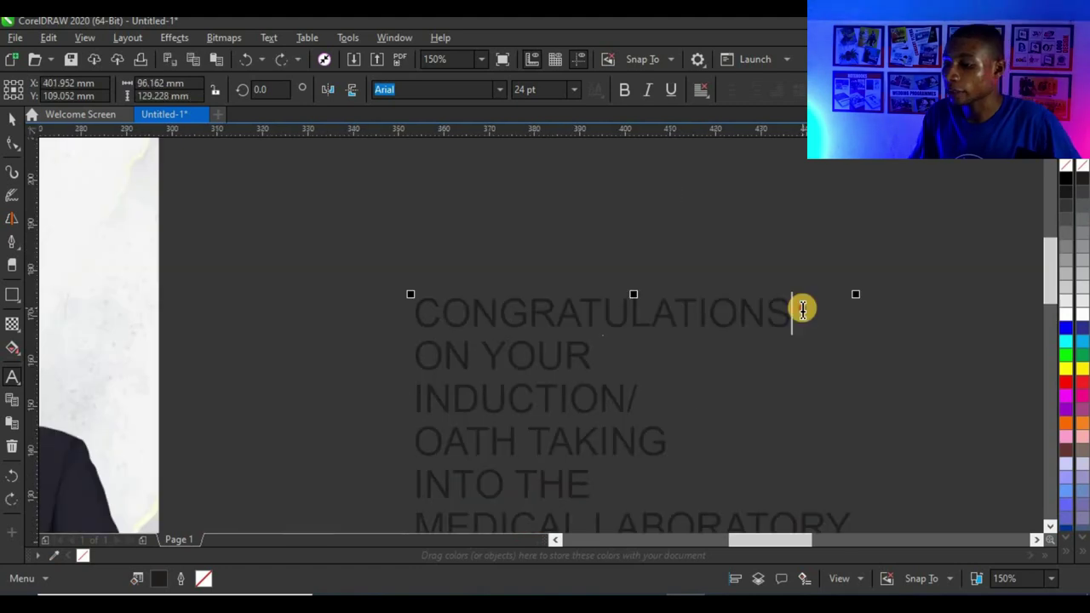
- Move the word CONGRATULATIONS out of the text block onto the photo as separate text
{"action": "left_click_drag", "start_coordinate": [800, 312], "coordinate": [421, 315]}
{"action": "double_click", "coordinate": [515, 311]}
{"action": "key", "text": "ctrl+c"}
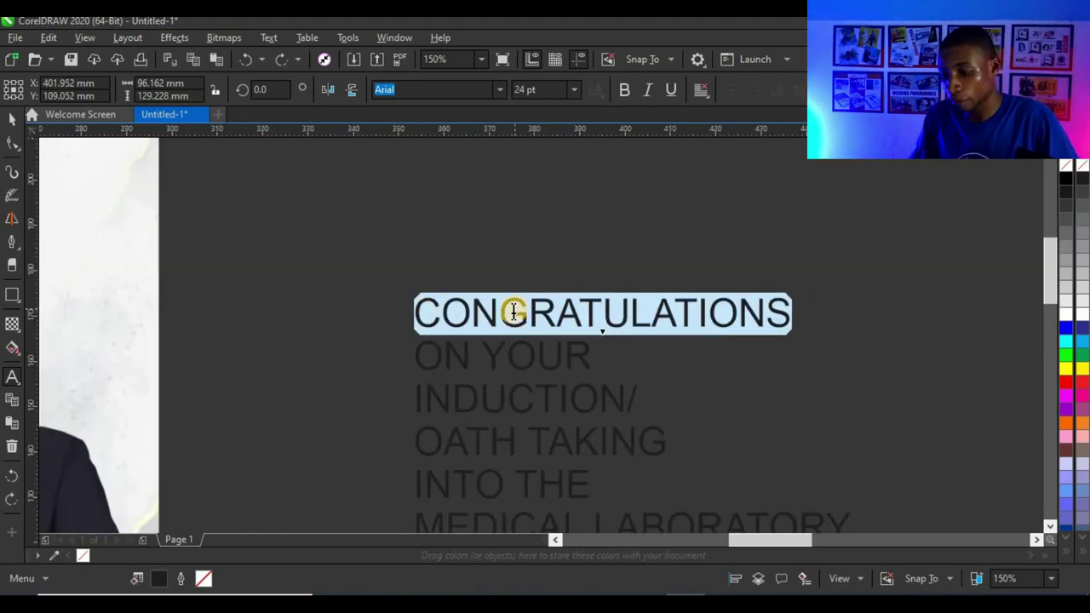
{"action": "key", "text": "Delete"}
{"action": "scroll", "coordinate": [708, 331], "scroll_direction": "down", "scroll_amount": 5}
{"action": "scroll", "coordinate": [587, 336], "scroll_direction": "up", "scroll_amount": 2}
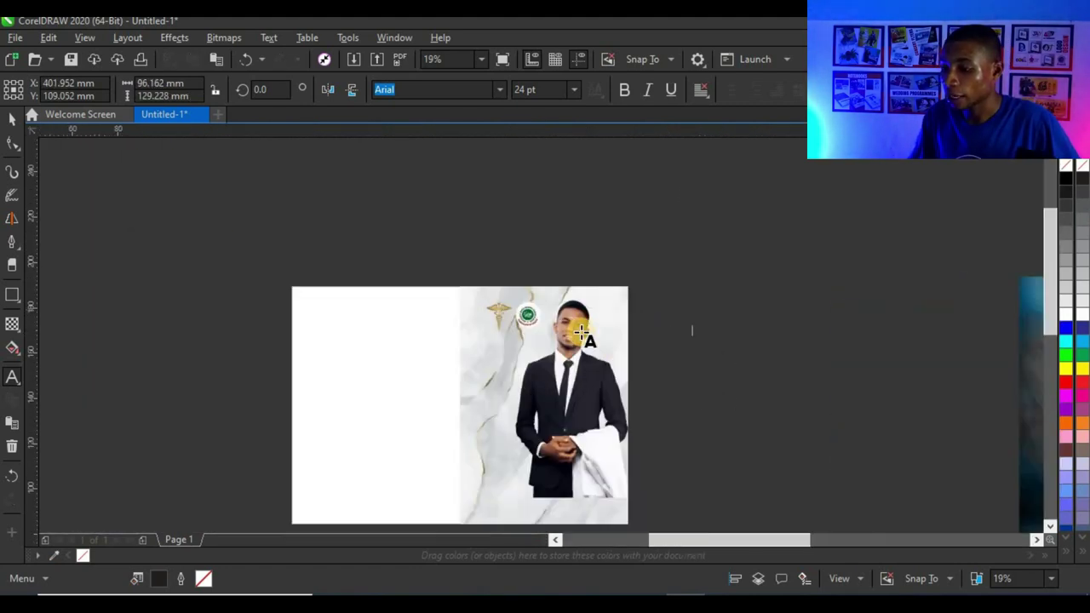
{"action": "scroll", "coordinate": [579, 332], "scroll_direction": "up", "scroll_amount": 3}
{"action": "left_click", "coordinate": [311, 375]}
{"action": "key", "text": "ctrl+v"}
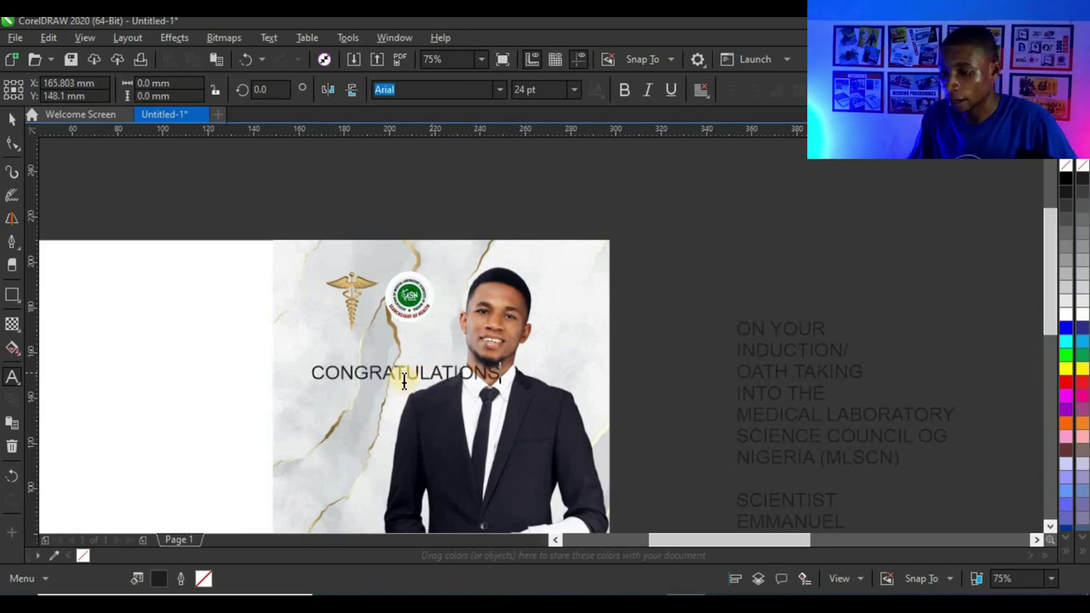
{"action": "scroll", "coordinate": [405, 378], "scroll_direction": "up", "scroll_amount": 3}
{"action": "left_click", "coordinate": [12, 119]}
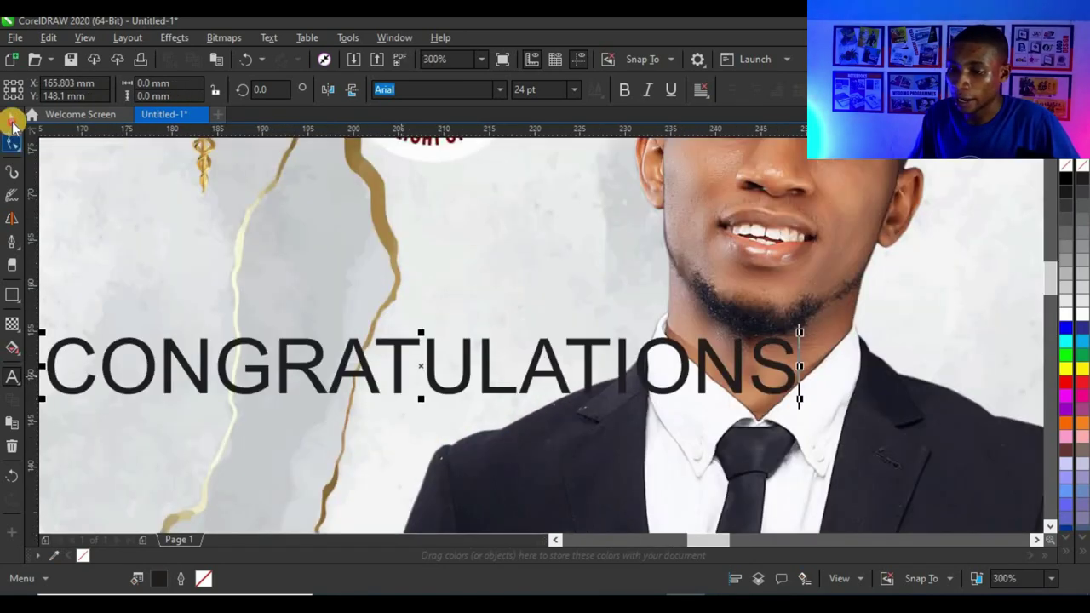
{"action": "left_click", "coordinate": [277, 37]}
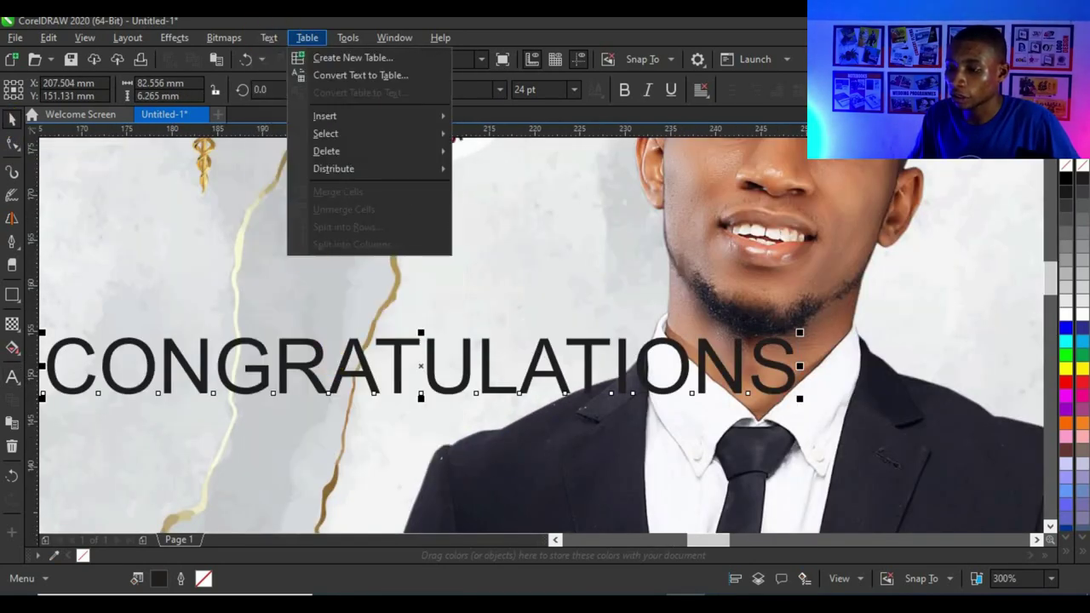
- Change the heading to Title Case and set it in Brotherhood Script
{"action": "left_click", "coordinate": [307, 372]}
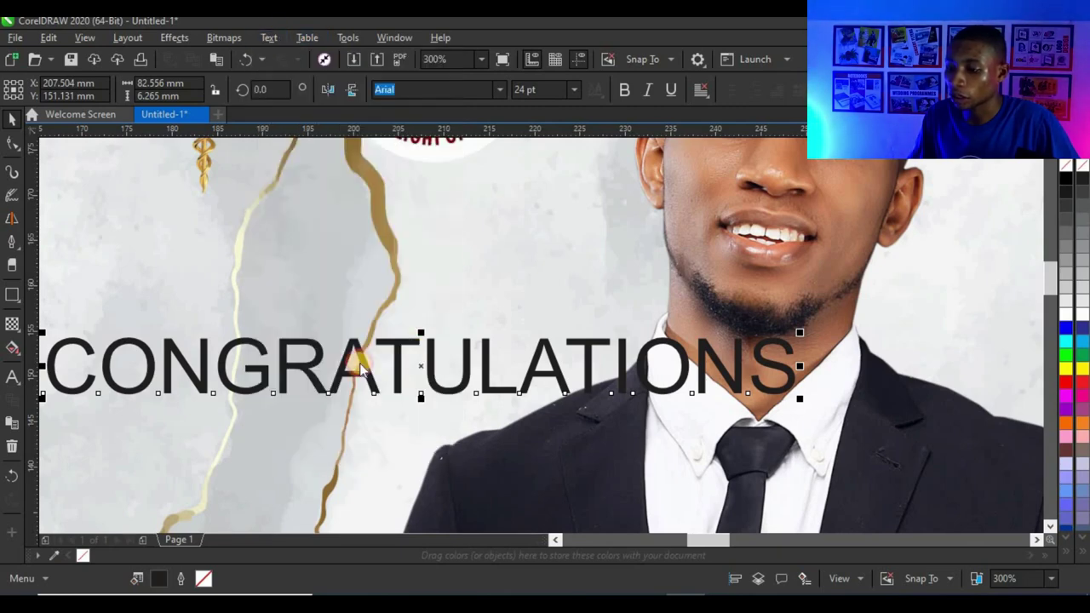
{"action": "left_click", "coordinate": [504, 309]}
{"action": "left_click", "coordinate": [513, 357]}
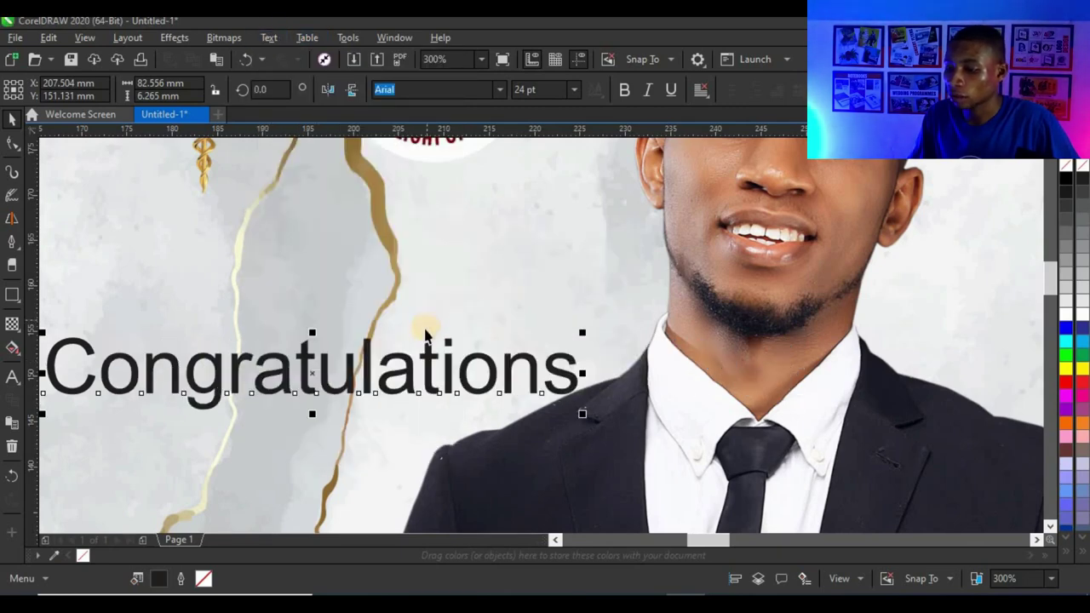
{"action": "scroll", "coordinate": [425, 324], "scroll_direction": "down", "scroll_amount": 2}
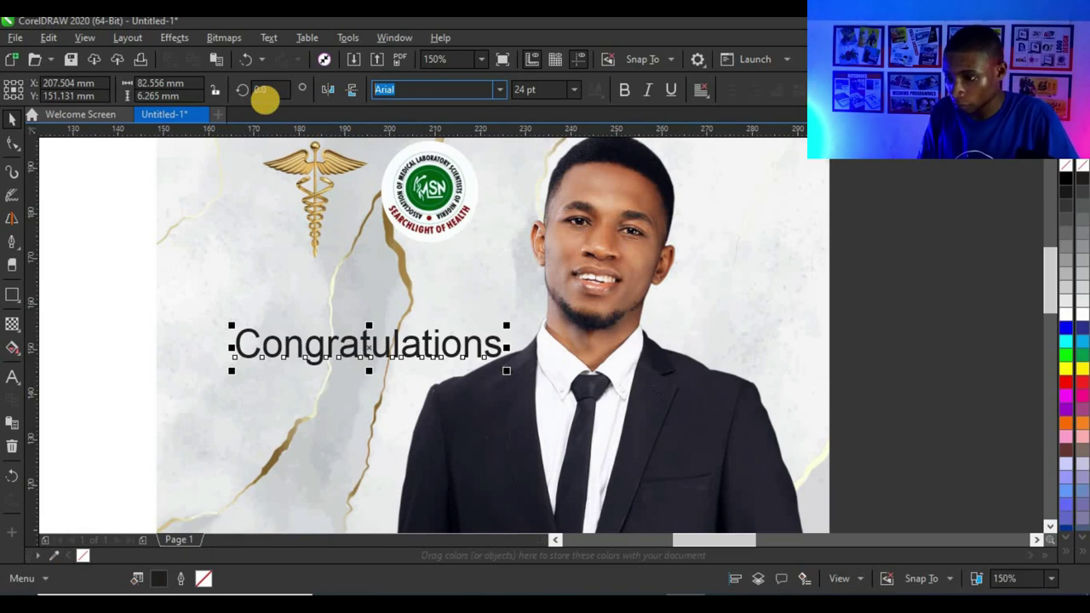
{"action": "type", "text": "Brotherhood Script"}
{"action": "key", "text": "Return"}
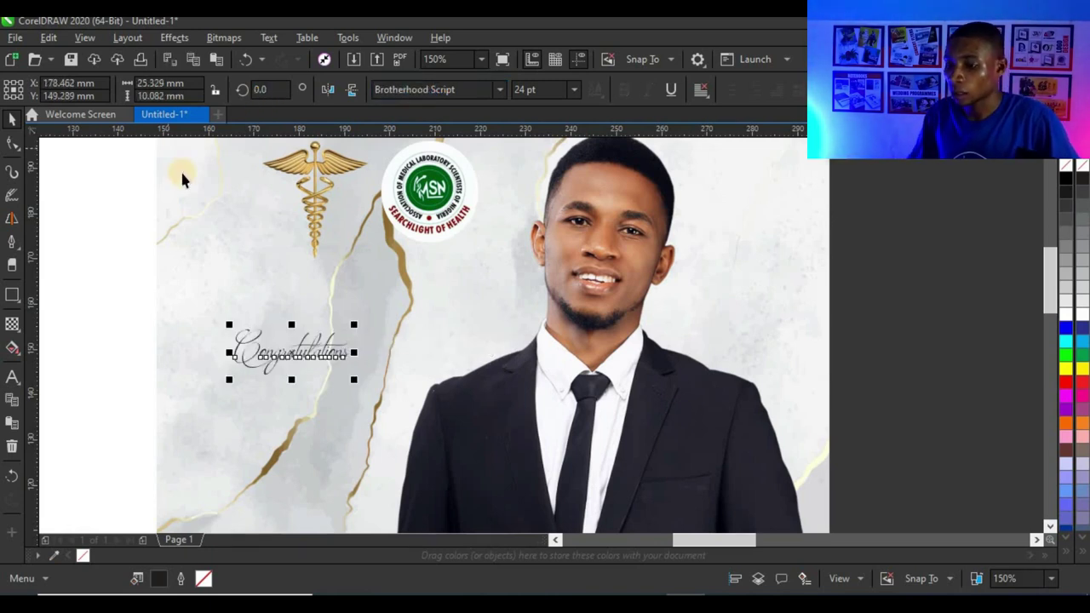
- Enlarge Congratulations to about 54 pt beneath the emblems and colour it blue
{"action": "left_click_drag", "start_coordinate": [354, 327], "coordinate": [499, 267]}
{"action": "mouse_move", "coordinate": [416, 327]}
{"action": "left_mouse_down"}
{"action": "mouse_move", "coordinate": [431, 343]}
{"action": "mouse_move", "coordinate": [425, 334]}
{"action": "left_mouse_up"}
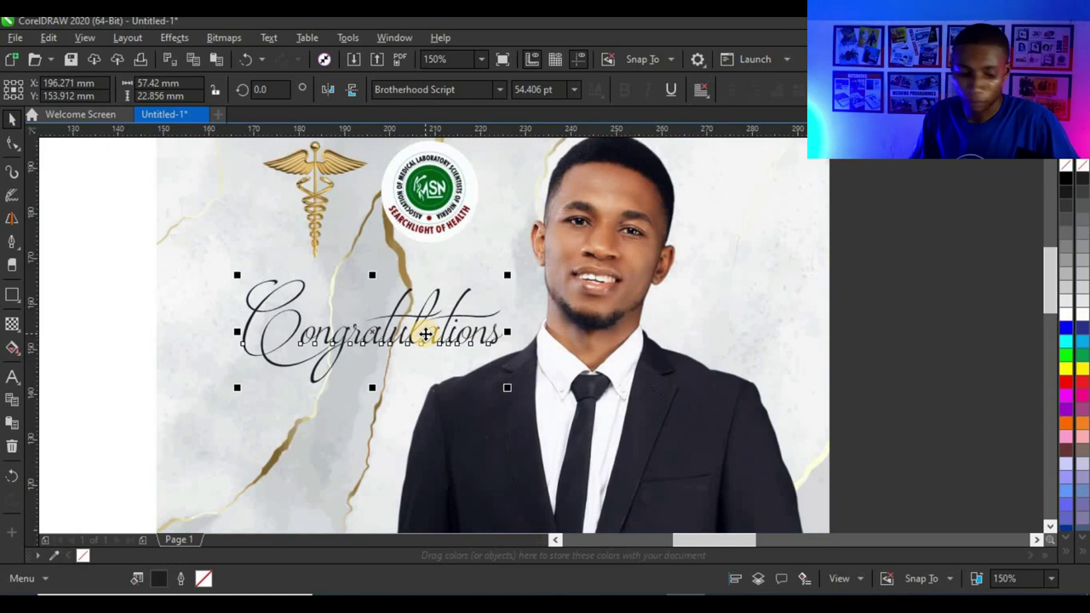
{"action": "key", "text": "ctrl+shift+p"}
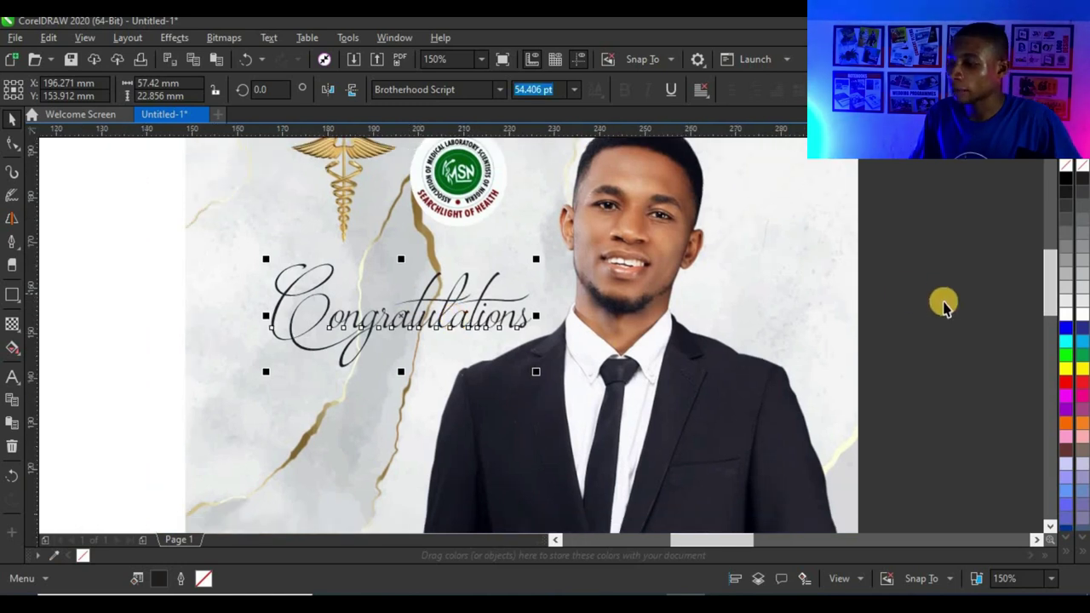
{"action": "left_click", "coordinate": [1082, 335]}
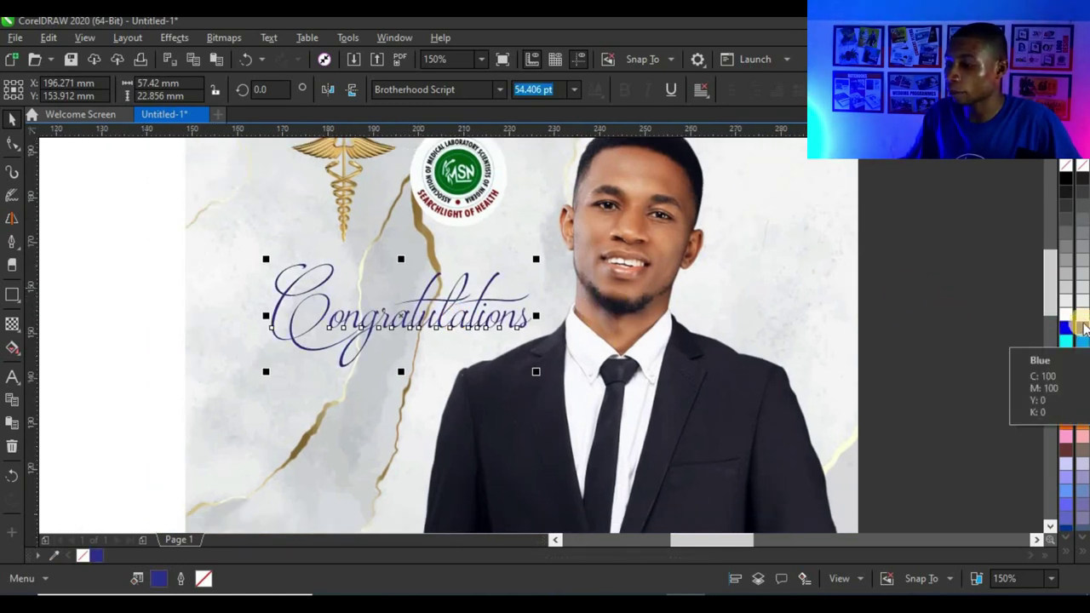
{"action": "scroll", "coordinate": [416, 306], "scroll_direction": "up", "scroll_amount": 2}
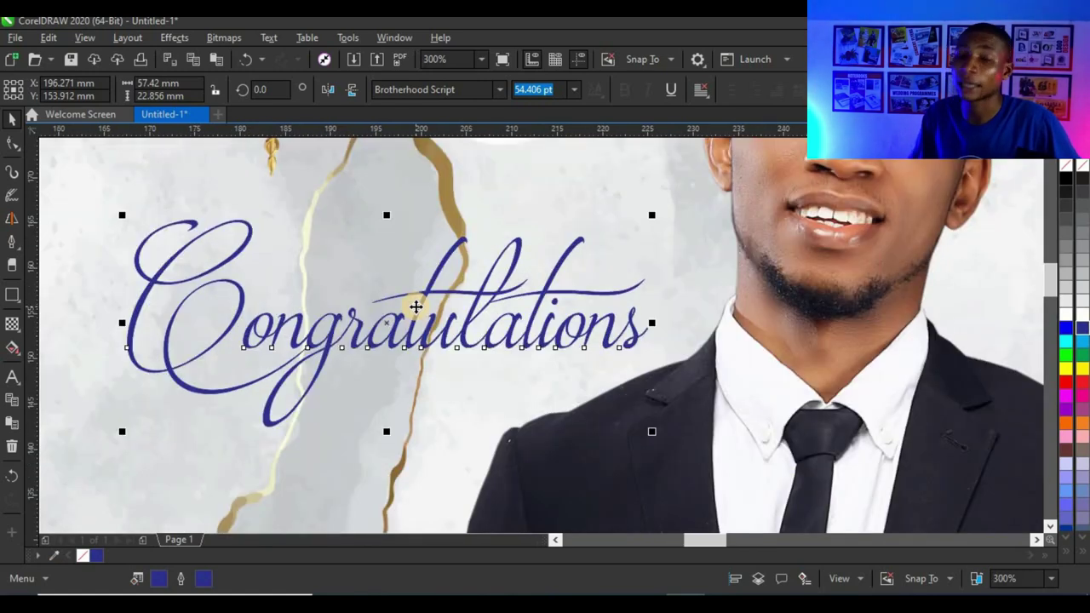
{"action": "key", "text": "Escape"}
{"action": "scroll", "coordinate": [391, 296], "scroll_direction": "down", "scroll_amount": 2}
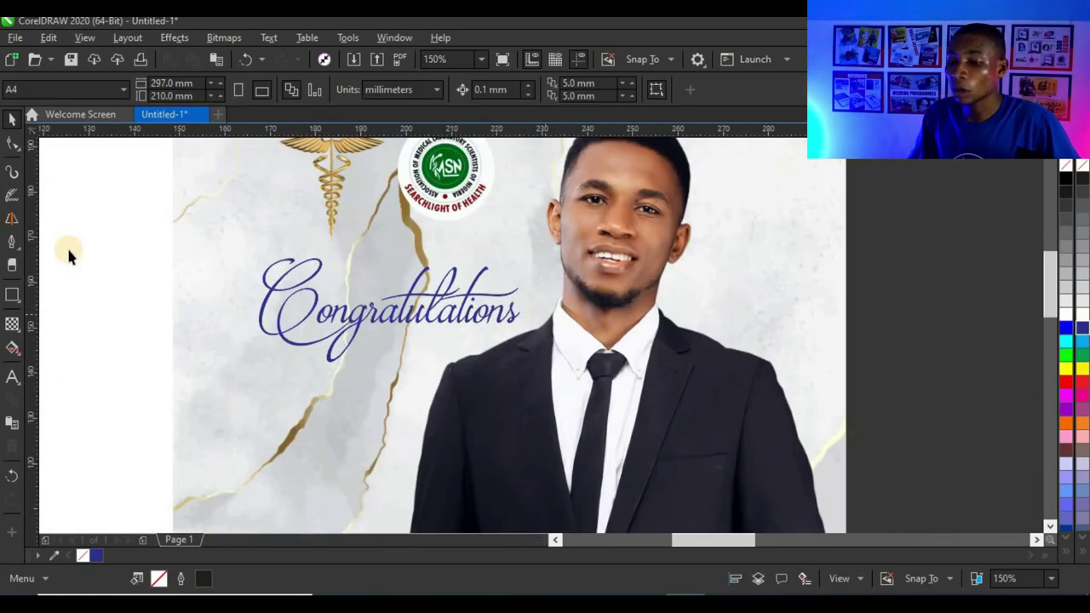
- Draw a small rectangle below the heading and round its corners into a pill shape
{"action": "left_click", "coordinate": [17, 298]}
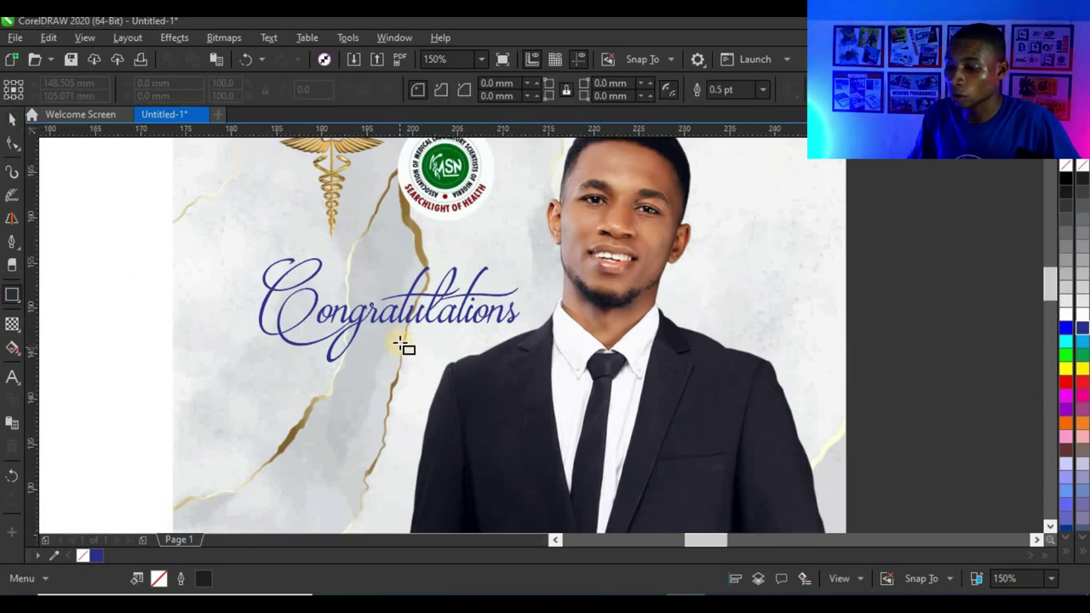
{"action": "scroll", "coordinate": [403, 345], "scroll_direction": "up", "scroll_amount": 2}
{"action": "mouse_move", "coordinate": [498, 369]}
{"action": "left_mouse_down"}
{"action": "mouse_move", "coordinate": [499, 357]}
{"action": "mouse_move", "coordinate": [516, 364]}
{"action": "left_mouse_up"}
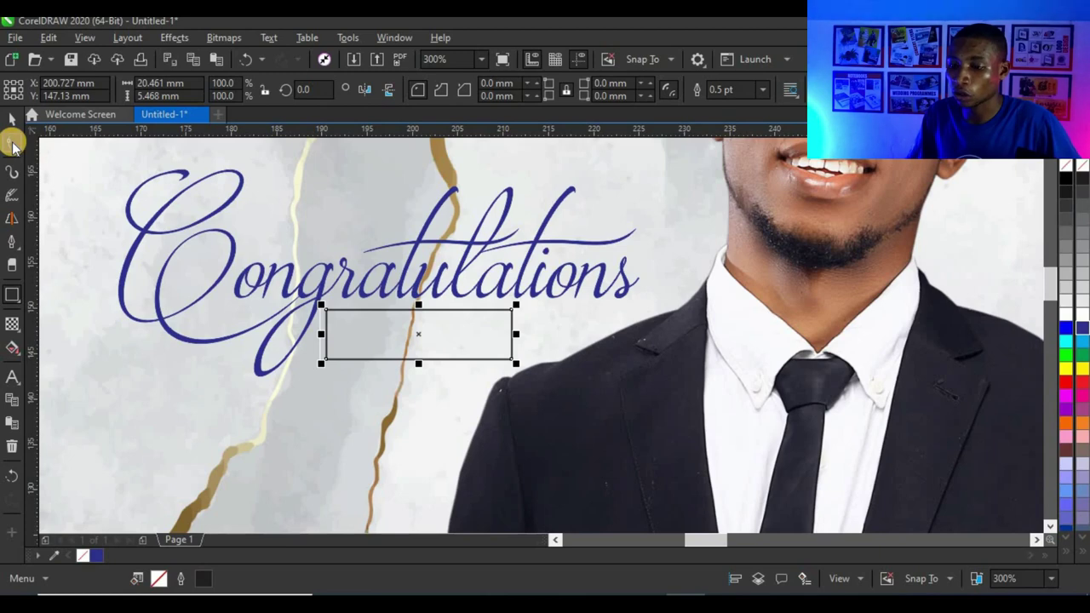
{"action": "left_click", "coordinate": [13, 144]}
{"action": "left_click_drag", "start_coordinate": [344, 313], "coordinate": [360, 309]}
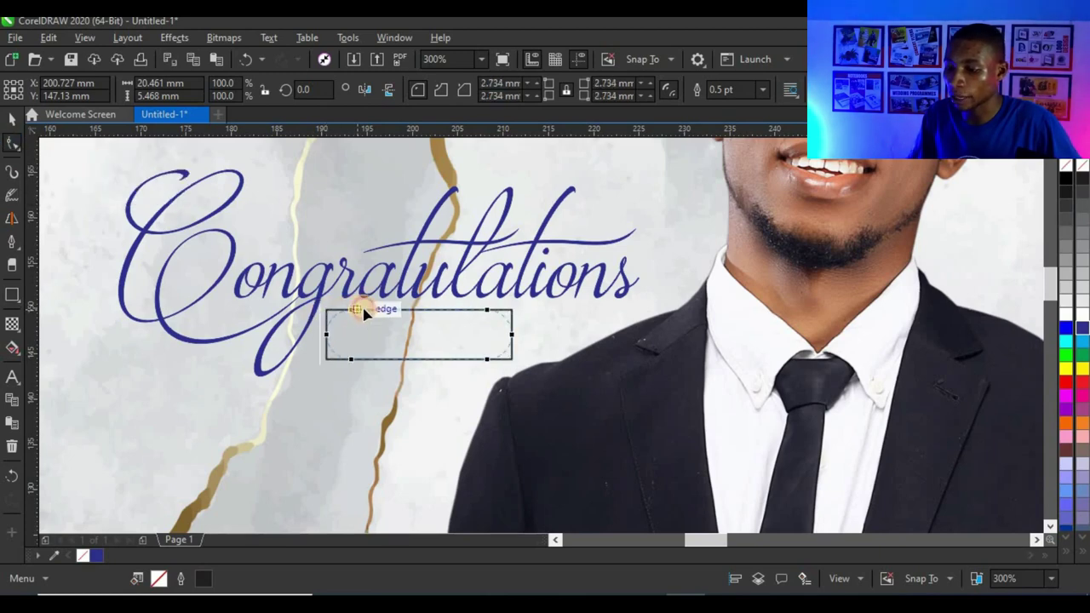
{"action": "scroll", "coordinate": [473, 338], "scroll_direction": "up", "scroll_amount": 2}
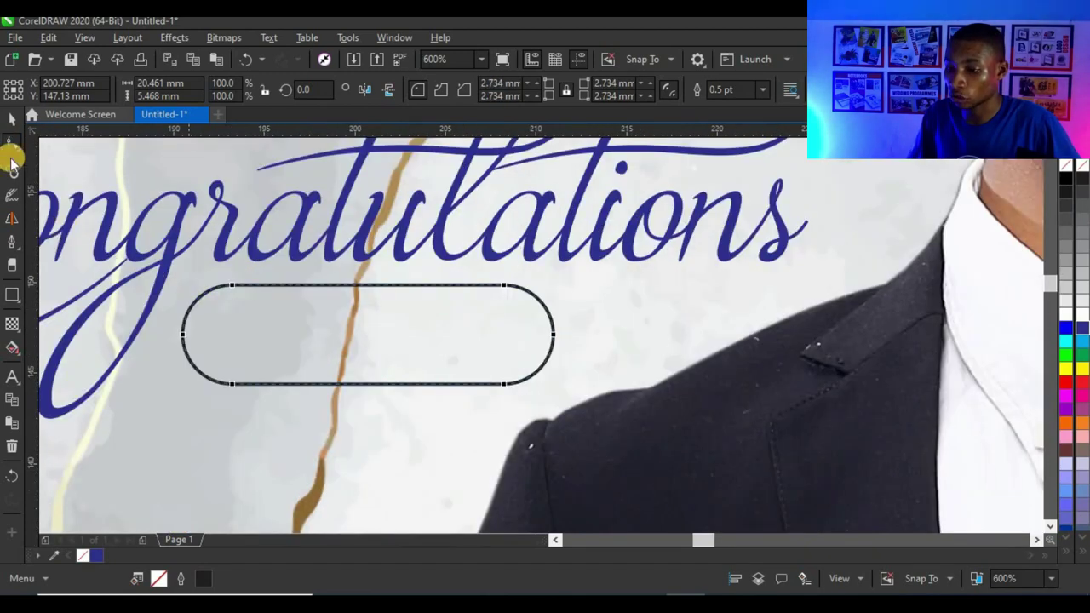
- Fill the pill magenta with no outline and position it under Congratulations
{"action": "left_click", "coordinate": [12, 119]}
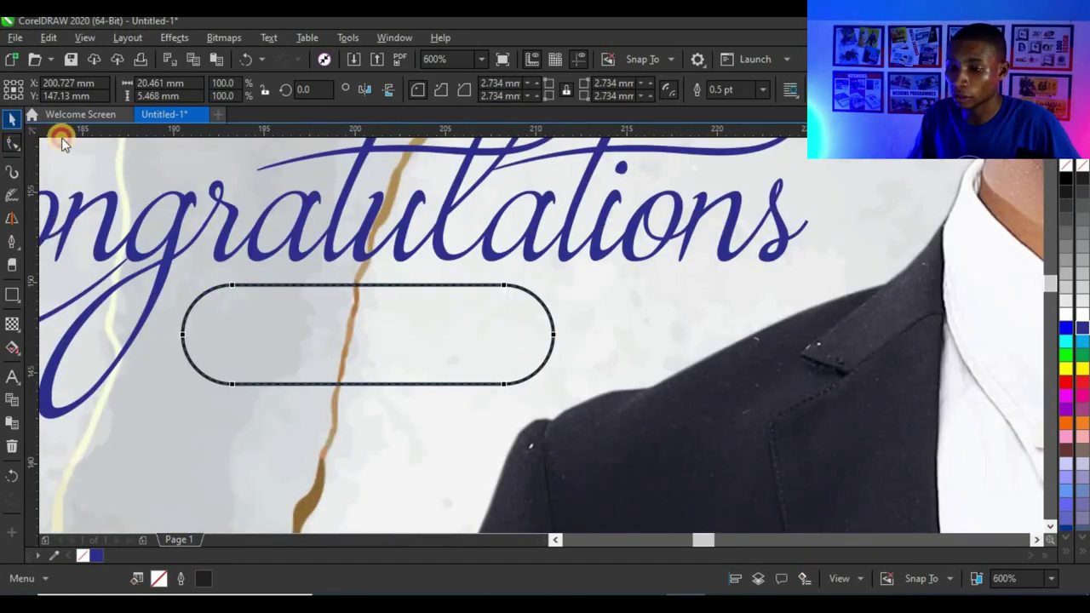
{"action": "left_click", "coordinate": [1081, 397]}
{"action": "right_click", "coordinate": [1065, 171]}
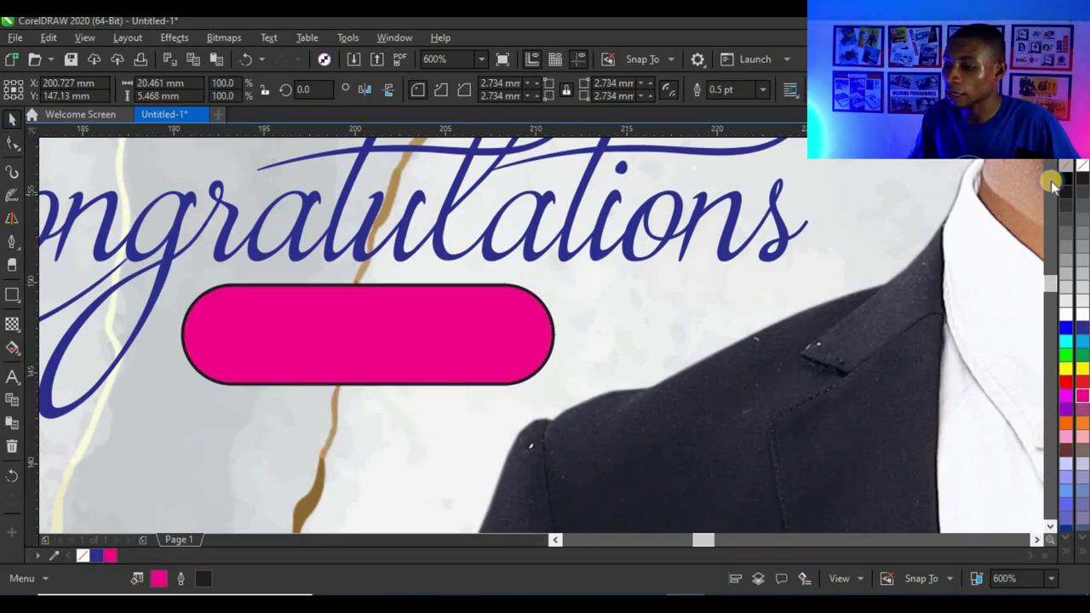
{"action": "left_click_drag", "start_coordinate": [399, 344], "coordinate": [401, 339]}
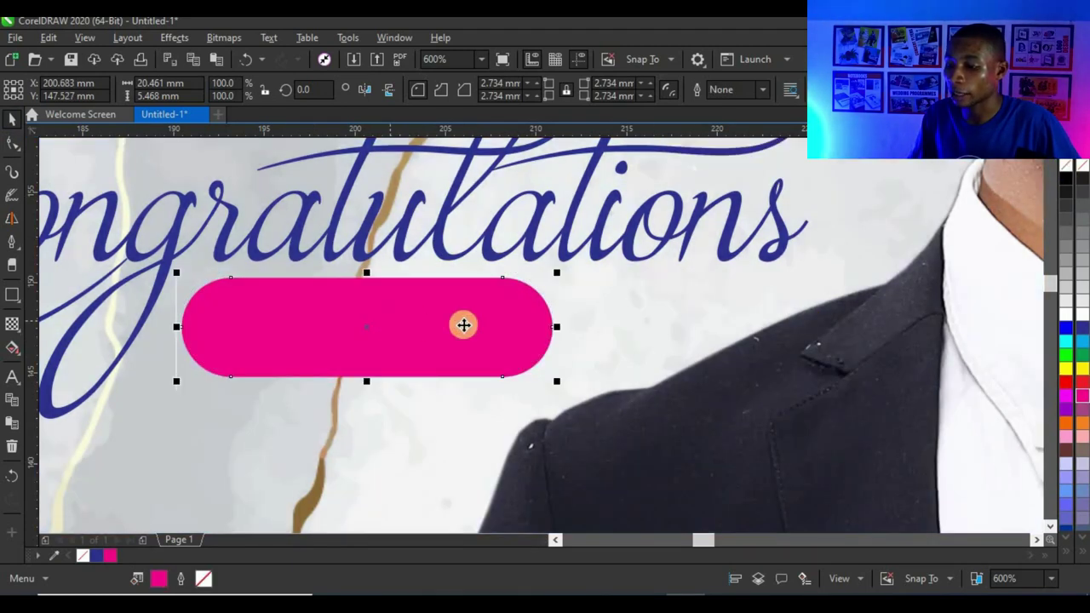
{"action": "scroll", "coordinate": [462, 323], "scroll_direction": "down", "scroll_amount": 3}
{"action": "key", "text": "Escape"}
{"action": "scroll", "coordinate": [749, 353], "scroll_direction": "down", "scroll_amount": 4}
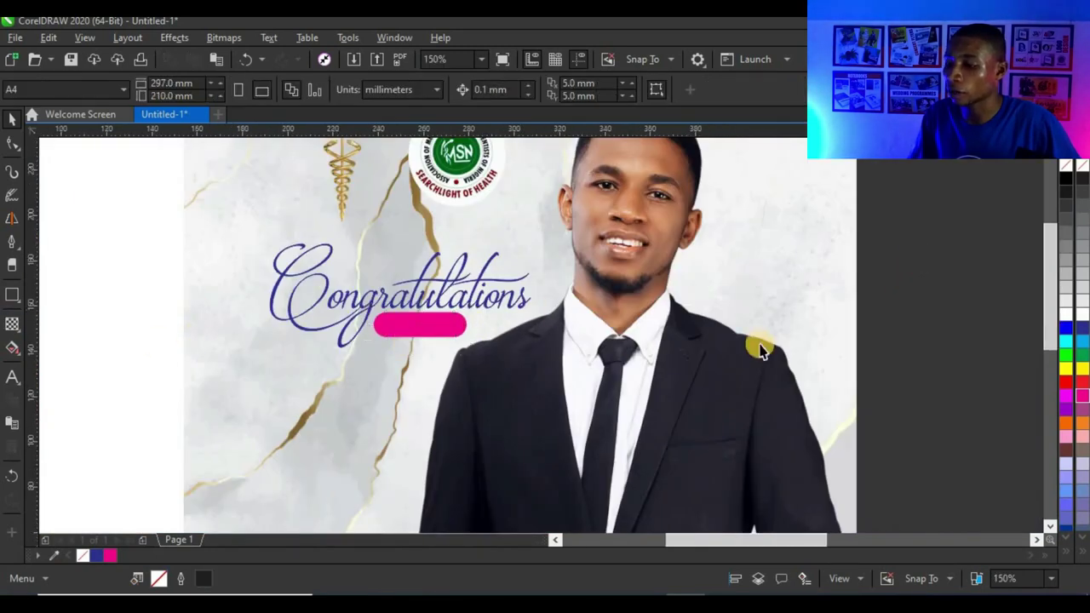
{"action": "scroll", "coordinate": [462, 301], "scroll_direction": "up", "scroll_amount": 4}
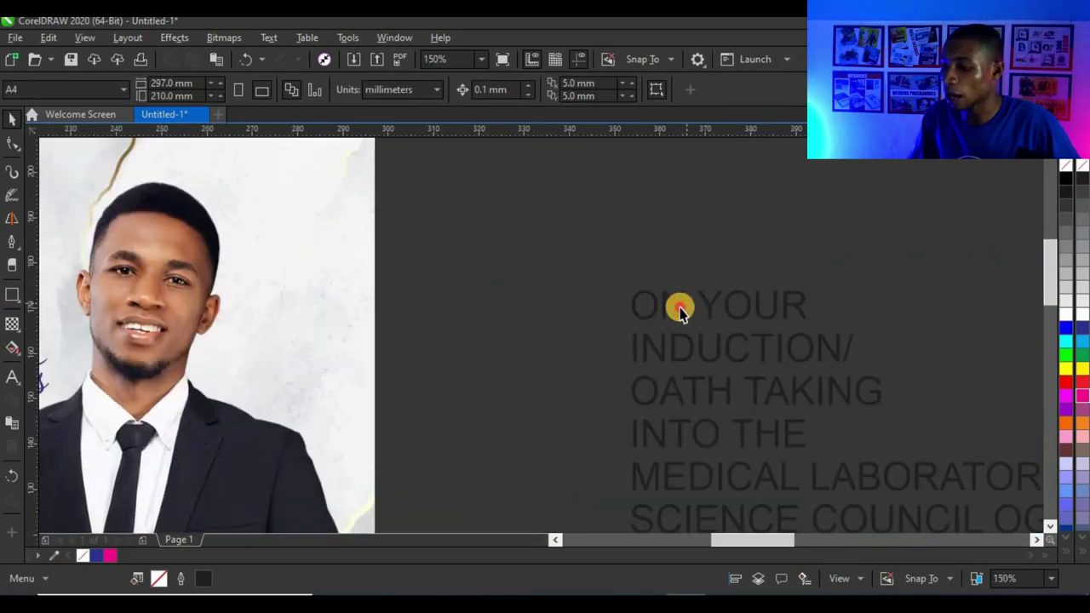
- Cut ON YOUR from the text block and paste it as new text below Congratulations
{"action": "double_click", "coordinate": [678, 308]}
{"action": "left_click", "coordinate": [791, 299]}
{"action": "key", "text": "shift+Home"}
{"action": "key", "text": "ctrl+c"}
{"action": "key", "text": "Delete"}
{"action": "key", "text": "Delete"}
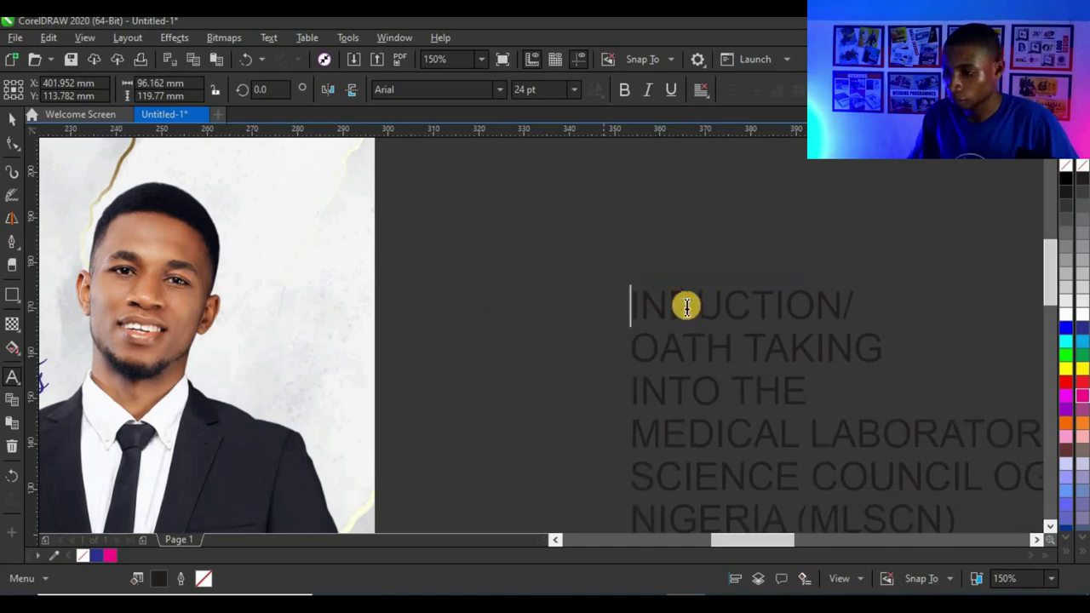
{"action": "scroll", "coordinate": [425, 341], "scroll_direction": "down", "scroll_amount": 3}
{"action": "scroll", "coordinate": [426, 357], "scroll_direction": "up", "scroll_amount": 4}
{"action": "left_click", "coordinate": [421, 379]}
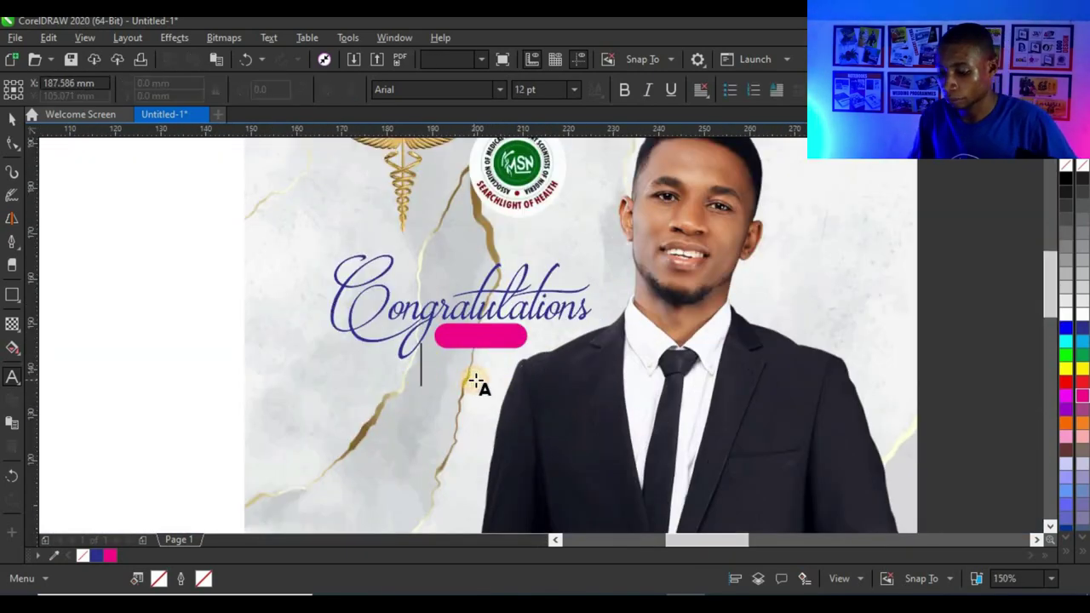
{"action": "key", "text": "ctrl+v"}
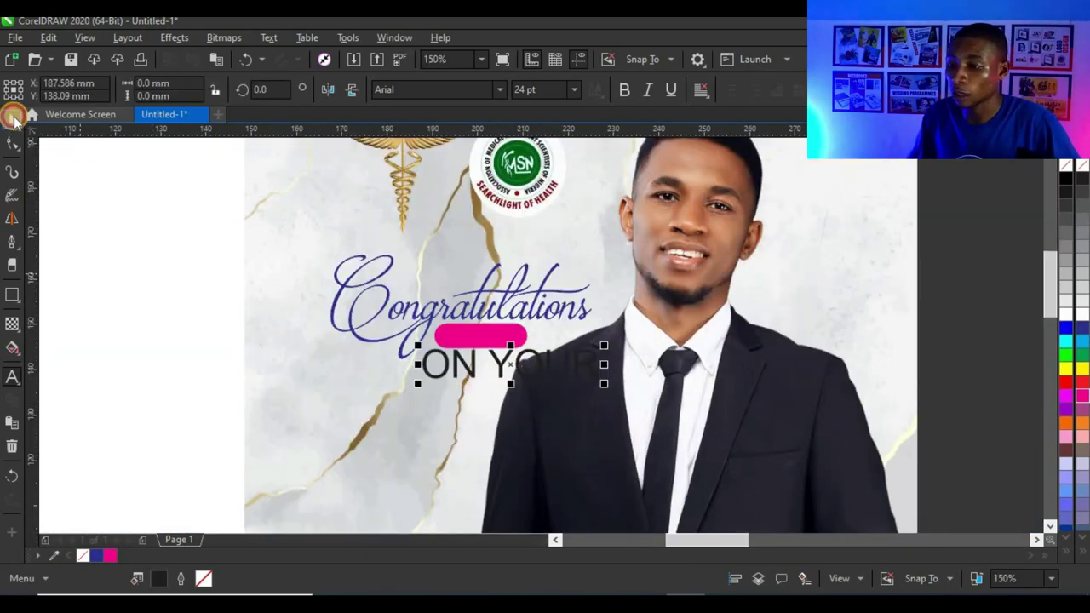
{"action": "left_click", "coordinate": [14, 119]}
- Set the ON YOUR text in Futura Md BT
{"action": "left_click", "coordinate": [498, 89]}
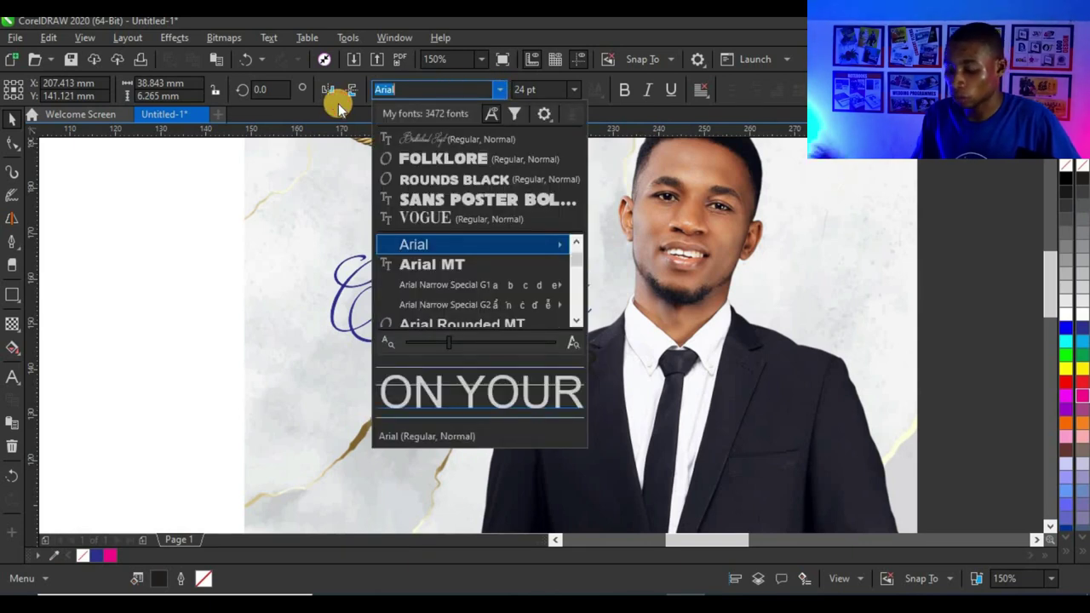
{"action": "type", "text": "FU"}
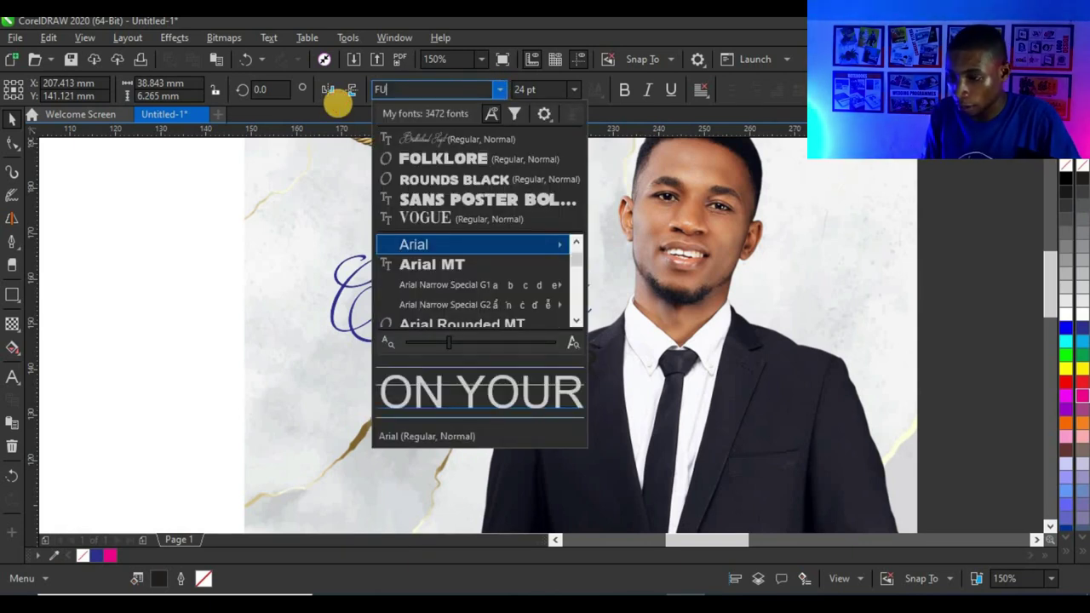
{"action": "type", "text": "R"}
{"action": "key", "text": "BackSpace"}
{"action": "type", "text": "TU"}
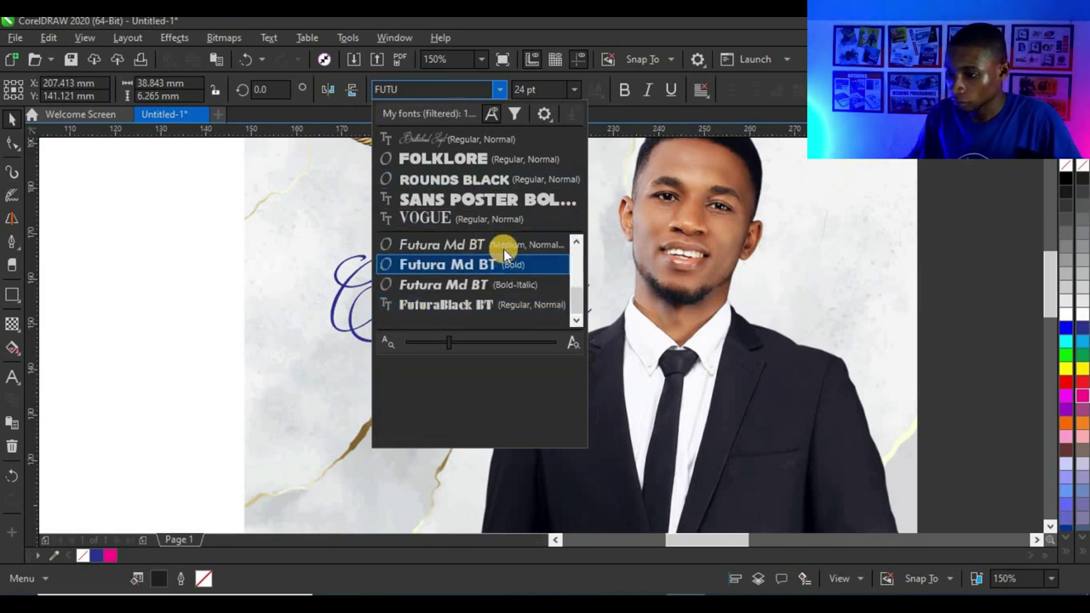
{"action": "left_click", "coordinate": [506, 304]}
- Shrink ON YOUR to about 13 pt, make it white and centre it in the pink bar
{"action": "scroll", "coordinate": [535, 360], "scroll_direction": "up", "scroll_amount": 2}
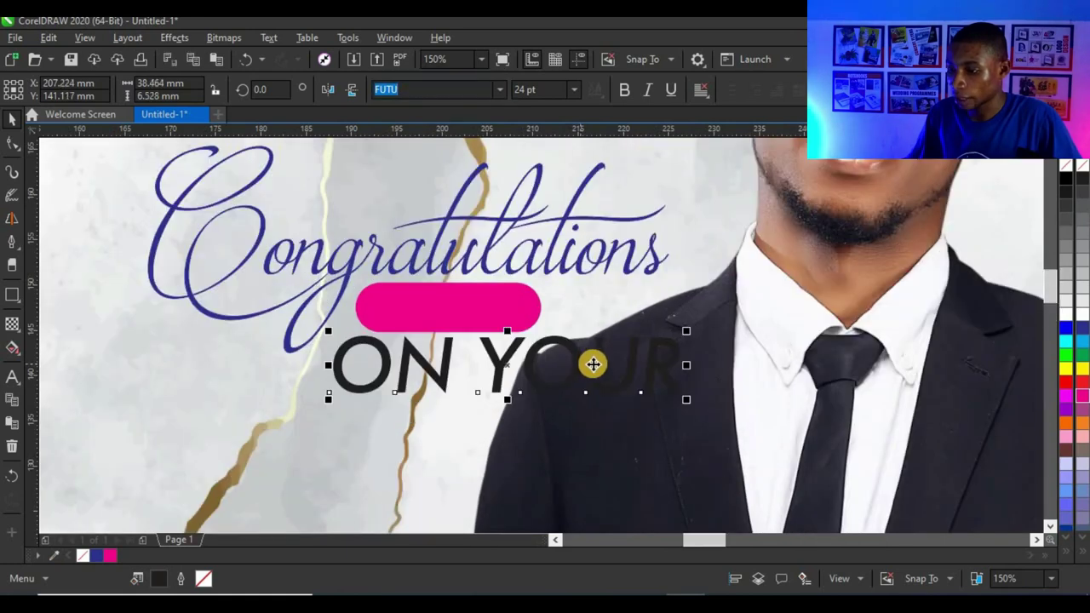
{"action": "left_click_drag", "start_coordinate": [692, 410], "coordinate": [517, 382]}
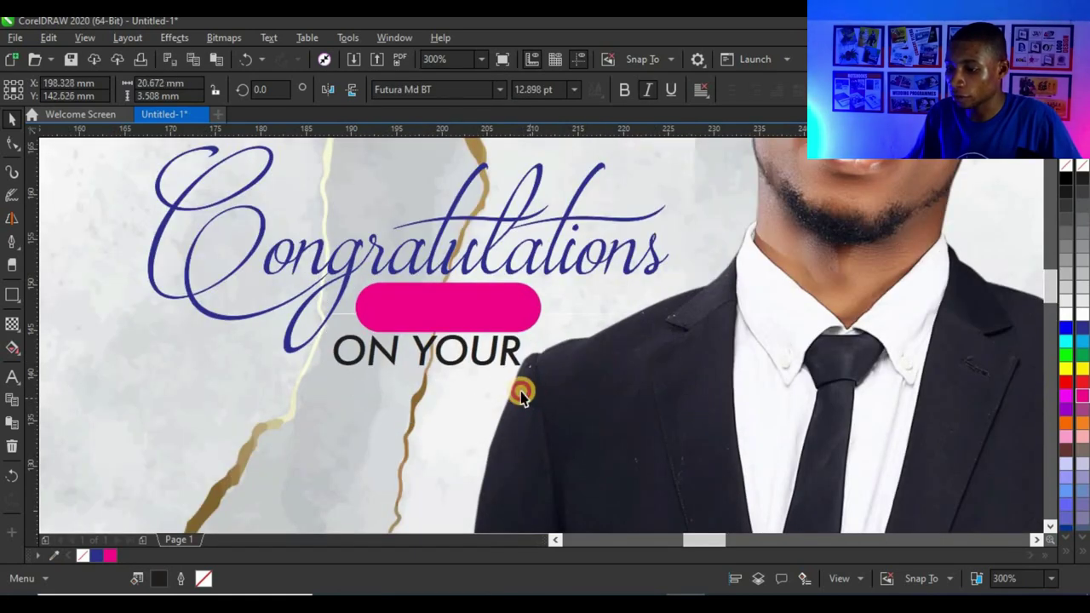
{"action": "left_click_drag", "start_coordinate": [525, 316], "coordinate": [539, 313]}
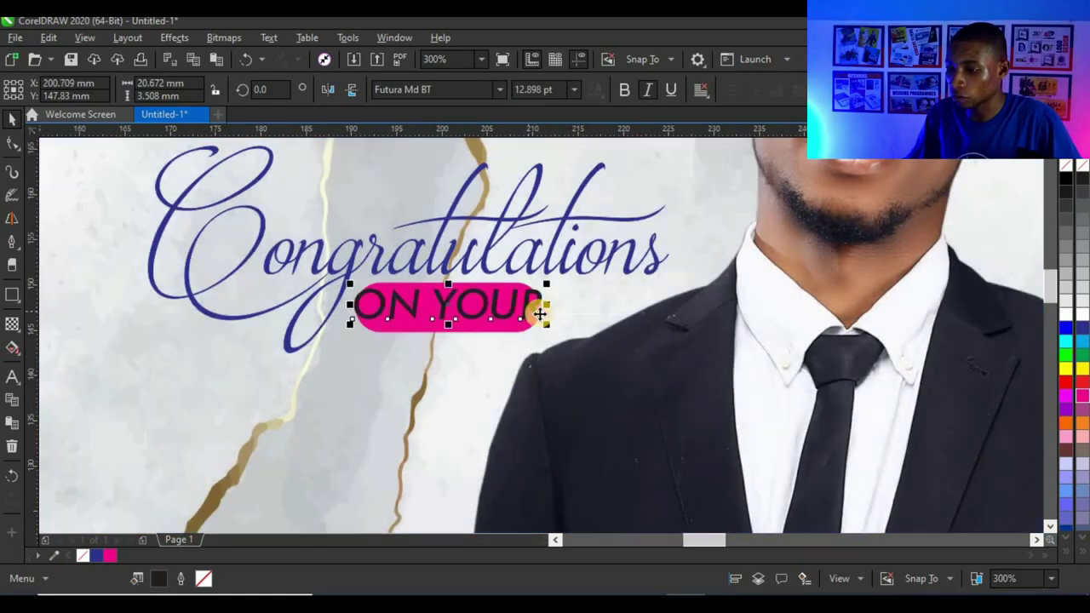
{"action": "left_click", "coordinate": [1070, 317]}
{"action": "scroll", "coordinate": [545, 340], "scroll_direction": "up", "scroll_amount": 2}
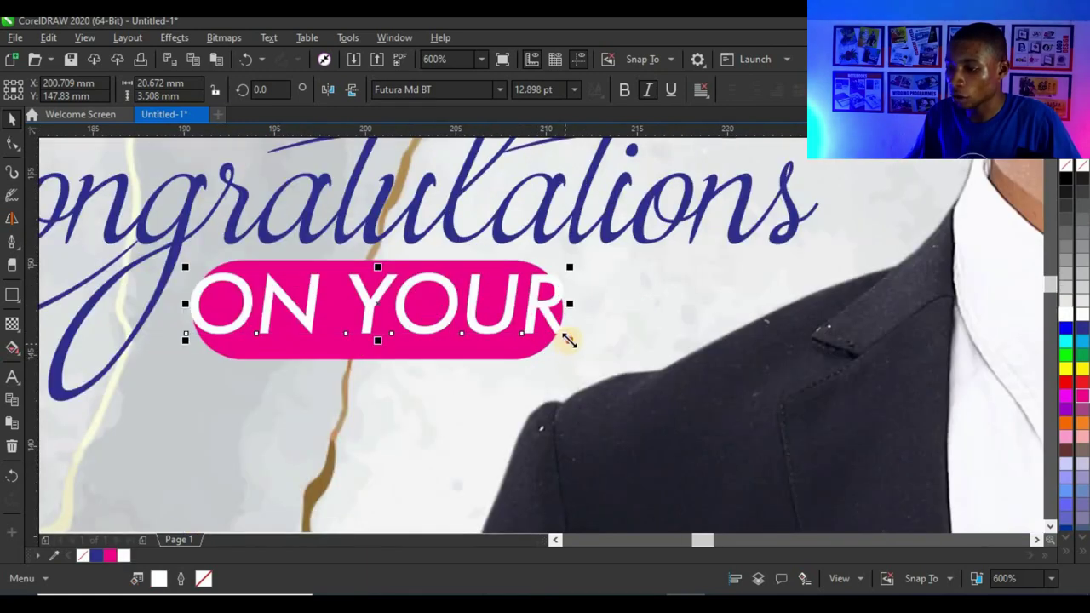
{"action": "left_click_drag", "start_coordinate": [568, 340], "coordinate": [540, 324]}
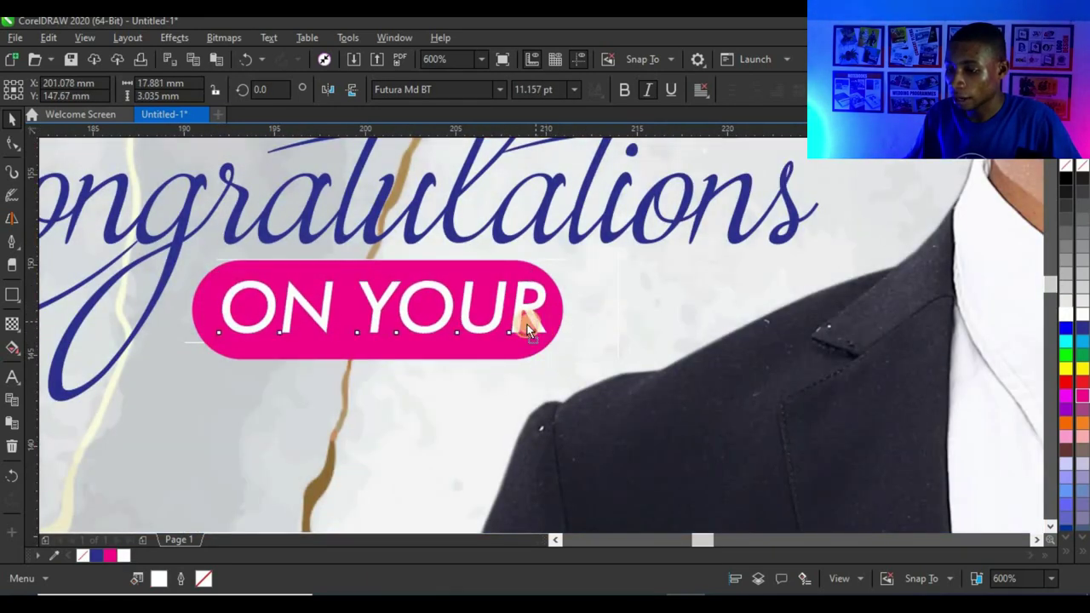
{"action": "scroll", "coordinate": [353, 332], "scroll_direction": "down", "scroll_amount": 8}
{"action": "key", "text": "Escape"}
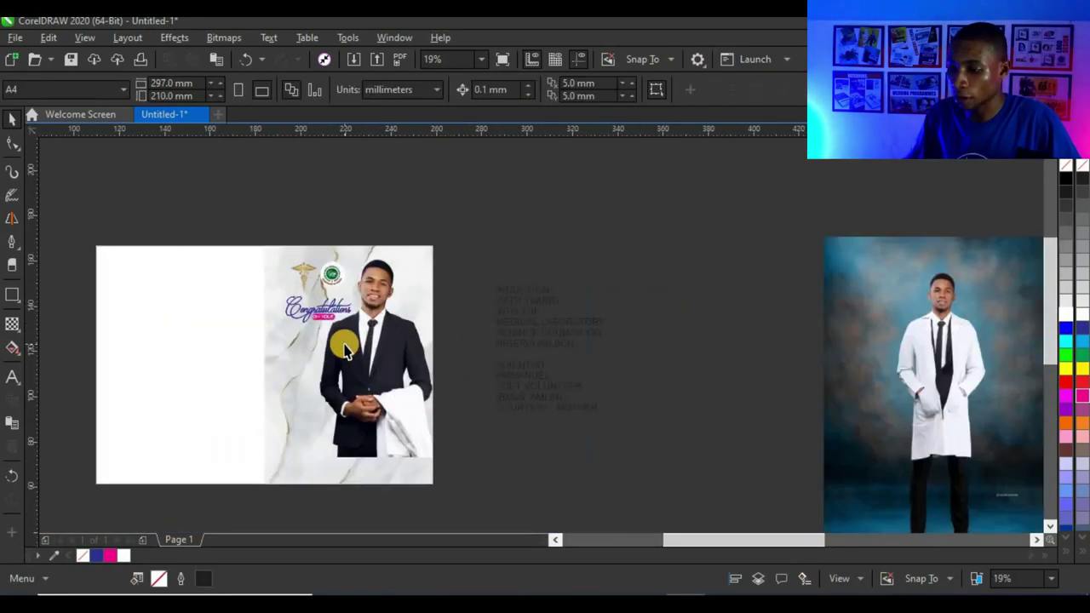
- Cut the INDUCTION/ OATH TAKING lines from the off-page text block and paste them below the Congratulations heading
{"action": "scroll", "coordinate": [345, 351], "scroll_direction": "up", "scroll_amount": 5}
{"action": "scroll", "coordinate": [539, 275], "scroll_direction": "down", "scroll_amount": 5}
{"action": "scroll", "coordinate": [654, 243], "scroll_direction": "up", "scroll_amount": 5}
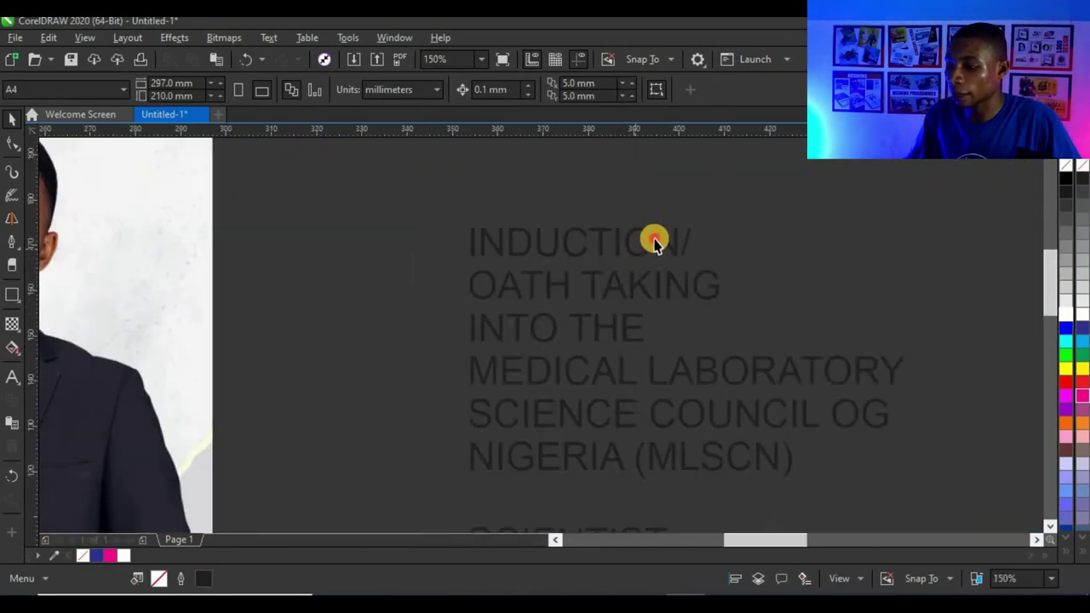
{"action": "double_click", "coordinate": [654, 240]}
{"action": "left_click_drag", "start_coordinate": [718, 277], "coordinate": [703, 213]}
{"action": "key", "text": "ctrl+c"}
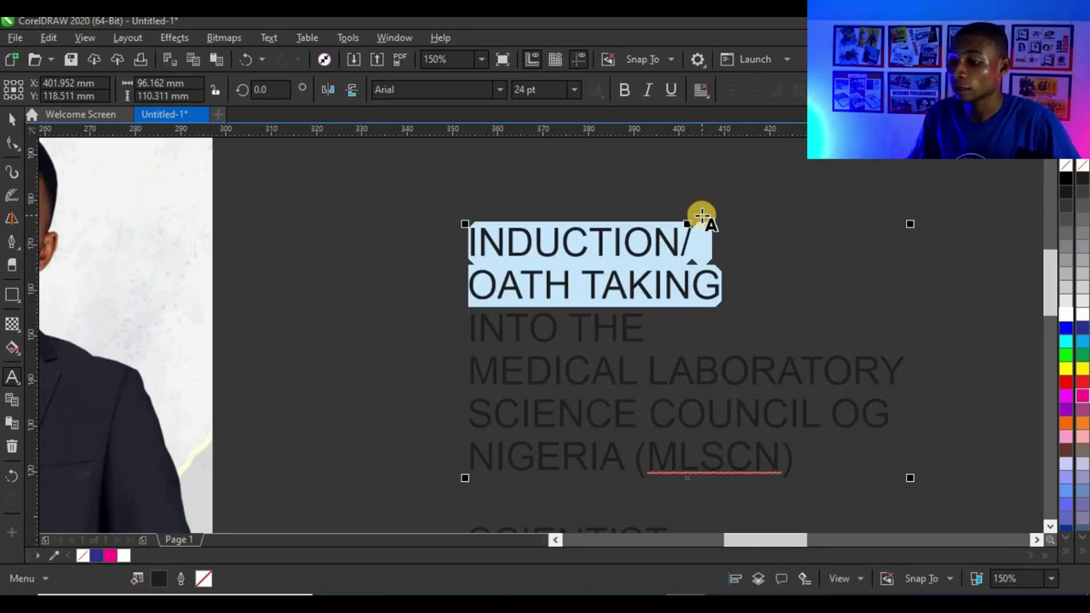
{"action": "key", "text": "Delete"}
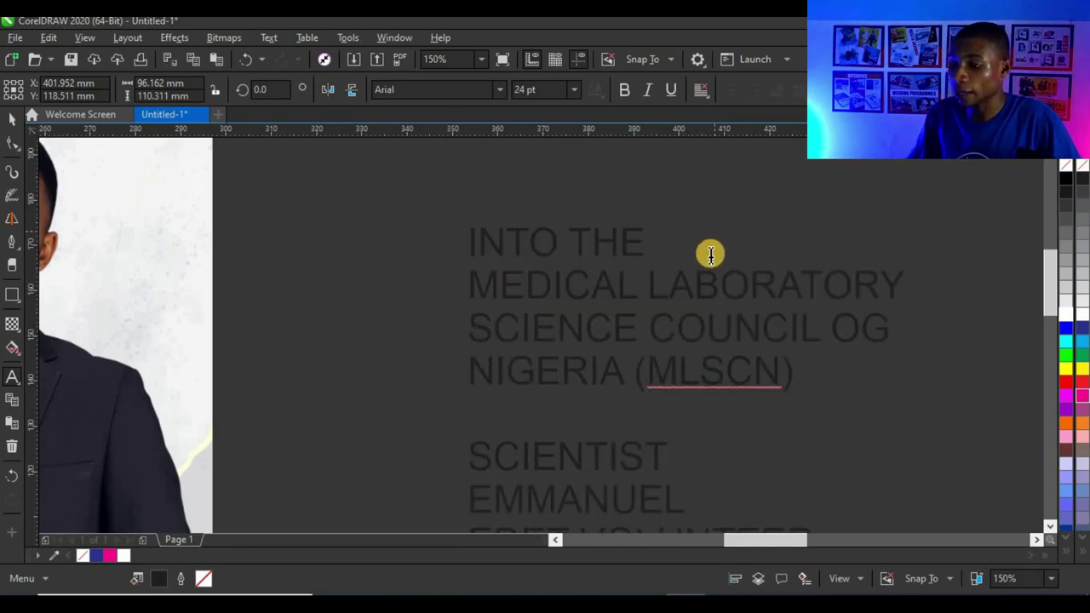
{"action": "scroll", "coordinate": [708, 253], "scroll_direction": "down", "scroll_amount": 4}
{"action": "scroll", "coordinate": [357, 327], "scroll_direction": "up", "scroll_amount": 5}
{"action": "left_click", "coordinate": [278, 317]}
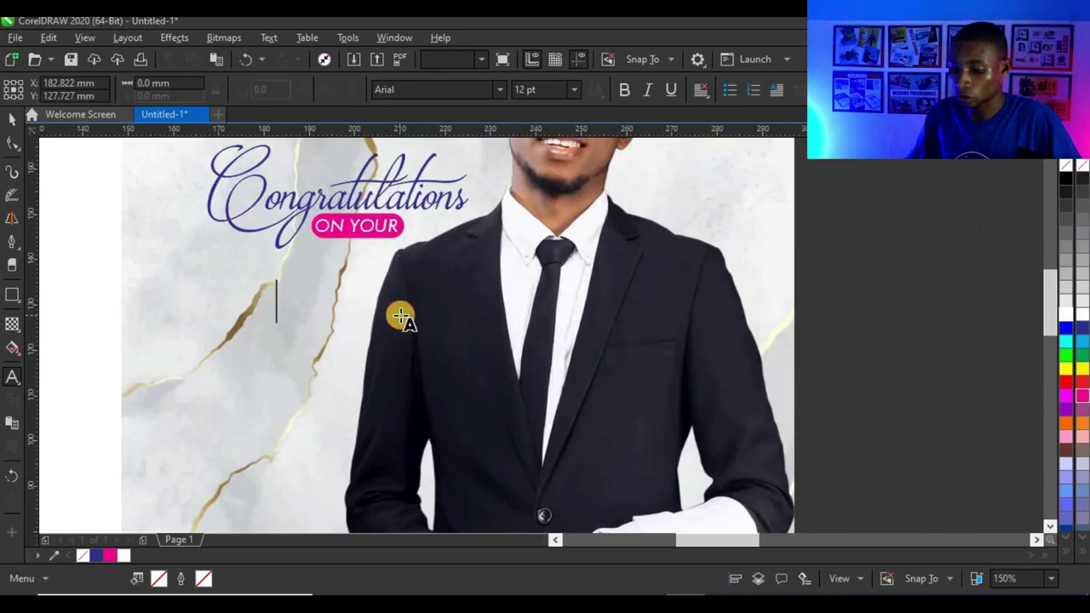
{"action": "key", "text": "ctrl+v"}
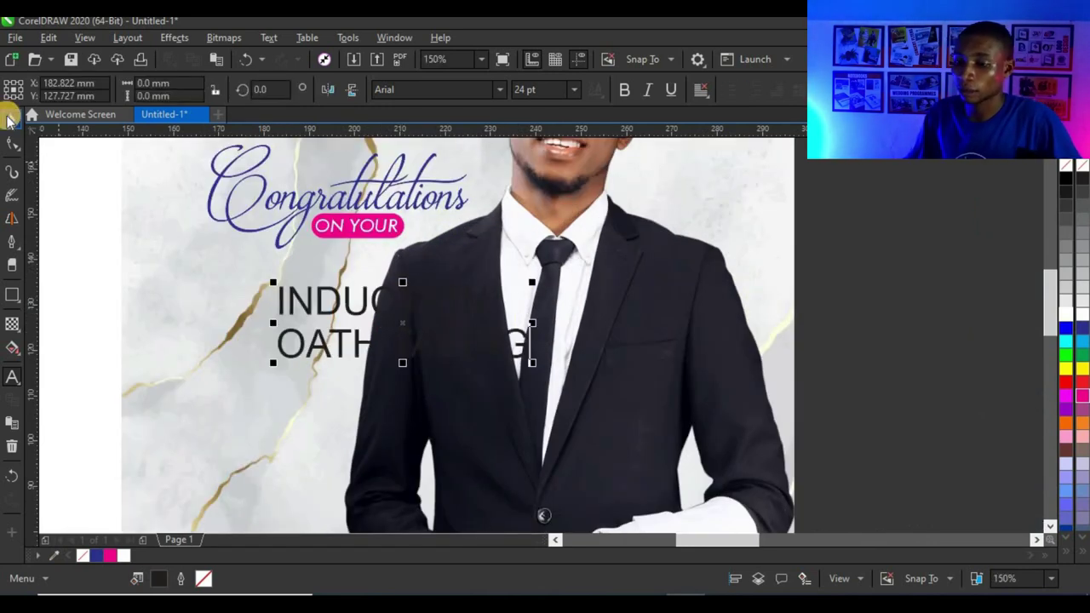
- Set the title in The Bold Font at 24 pt and move it onto the white left panel
{"action": "left_click", "coordinate": [11, 119]}
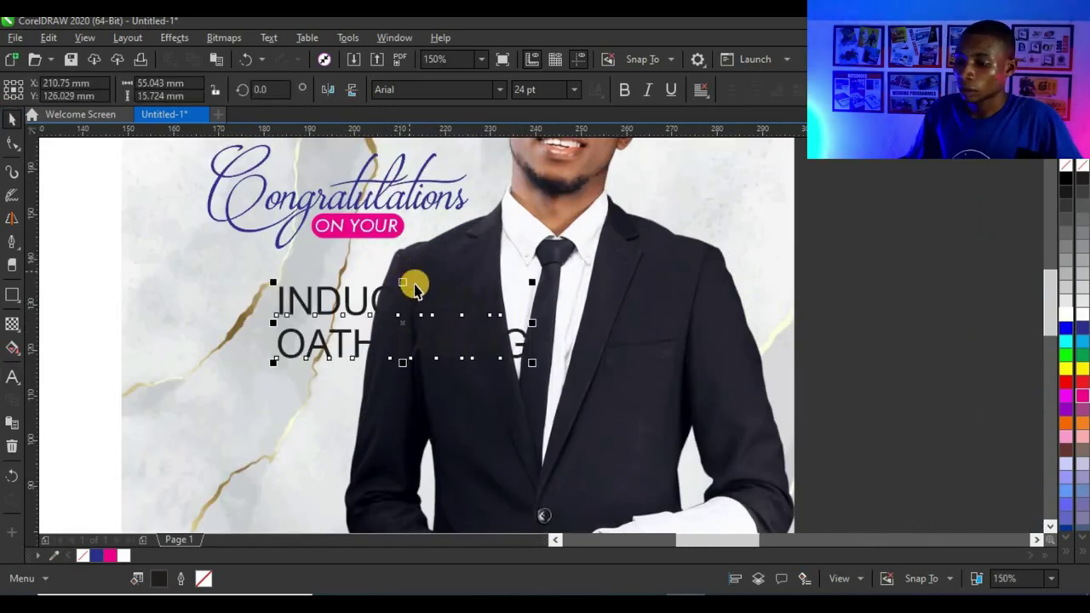
{"action": "left_click", "coordinate": [434, 88]}
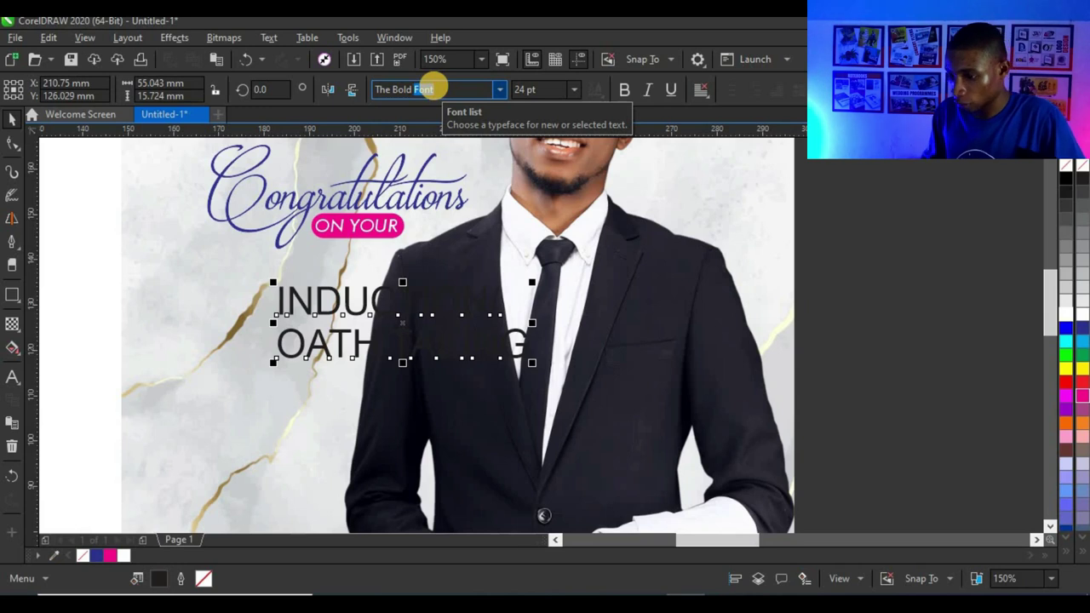
{"action": "key", "text": "Return"}
{"action": "scroll", "coordinate": [530, 348], "scroll_direction": "left", "scroll_amount": 1}
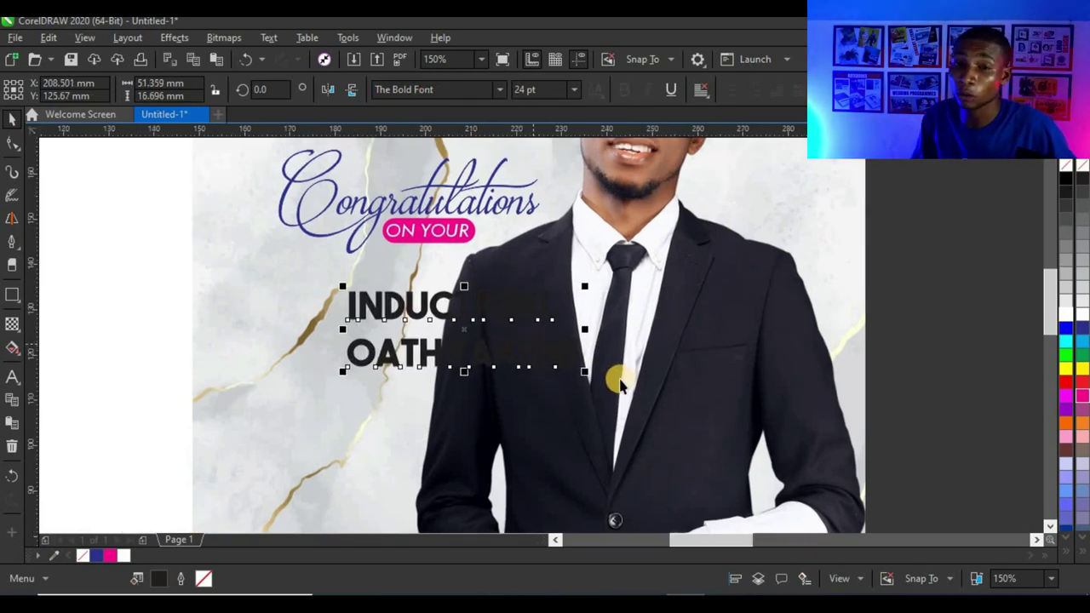
{"action": "scroll", "coordinate": [608, 383], "scroll_direction": "down", "scroll_amount": 4}
{"action": "left_click_drag", "start_coordinate": [607, 382], "coordinate": [452, 394]}
{"action": "scroll", "coordinate": [435, 392], "scroll_direction": "up", "scroll_amount": 4}
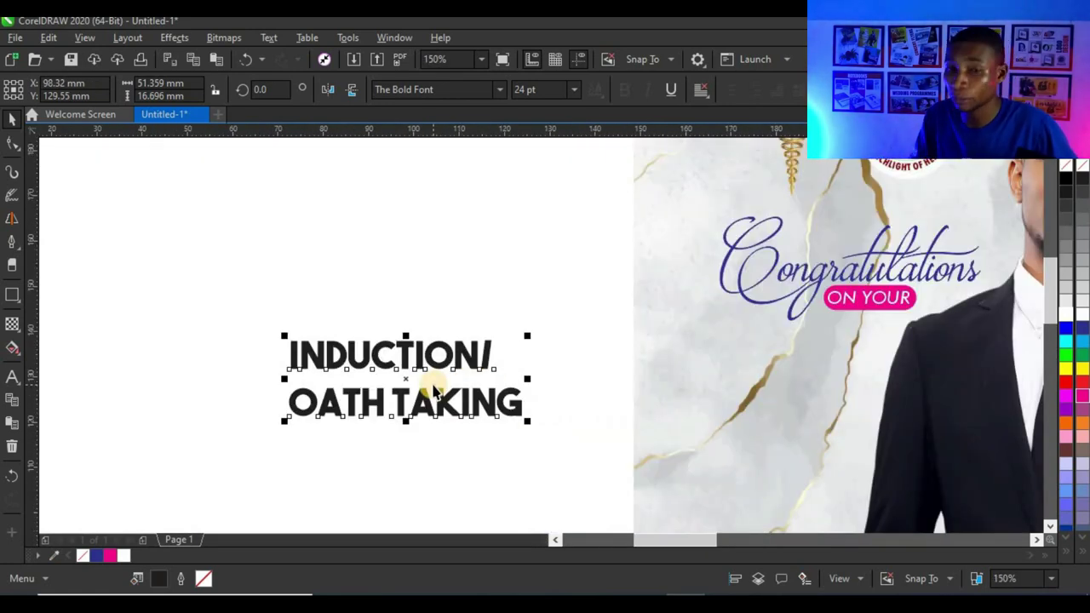
- Break the title into two lines, tuck OATH TAKING tightly under INDUCTION/, and select both
{"action": "key", "text": "ctrl+k"}
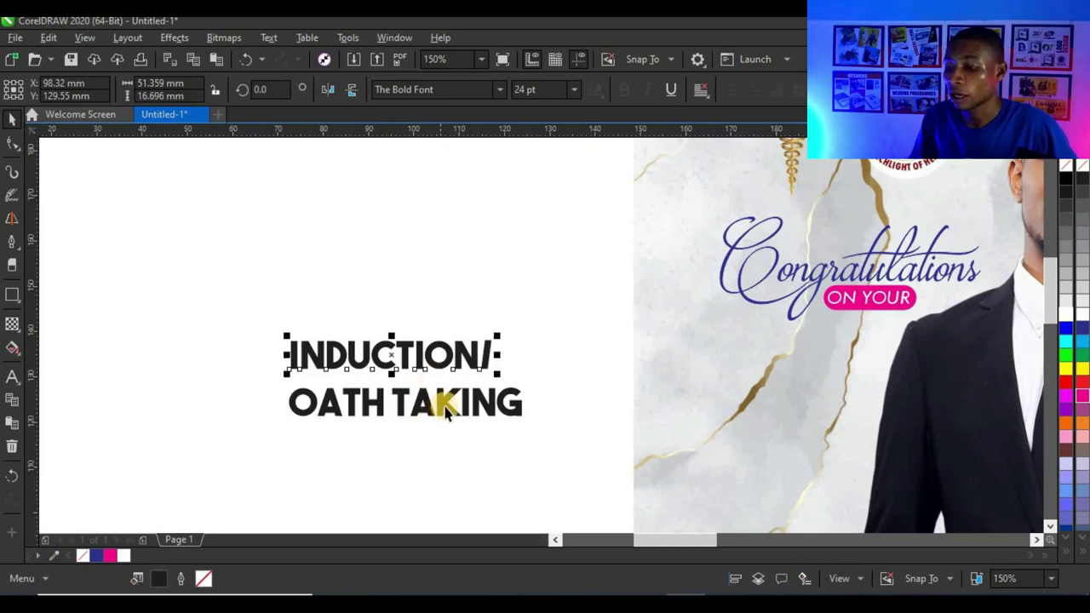
{"action": "left_click_drag", "start_coordinate": [447, 411], "coordinate": [434, 399]}
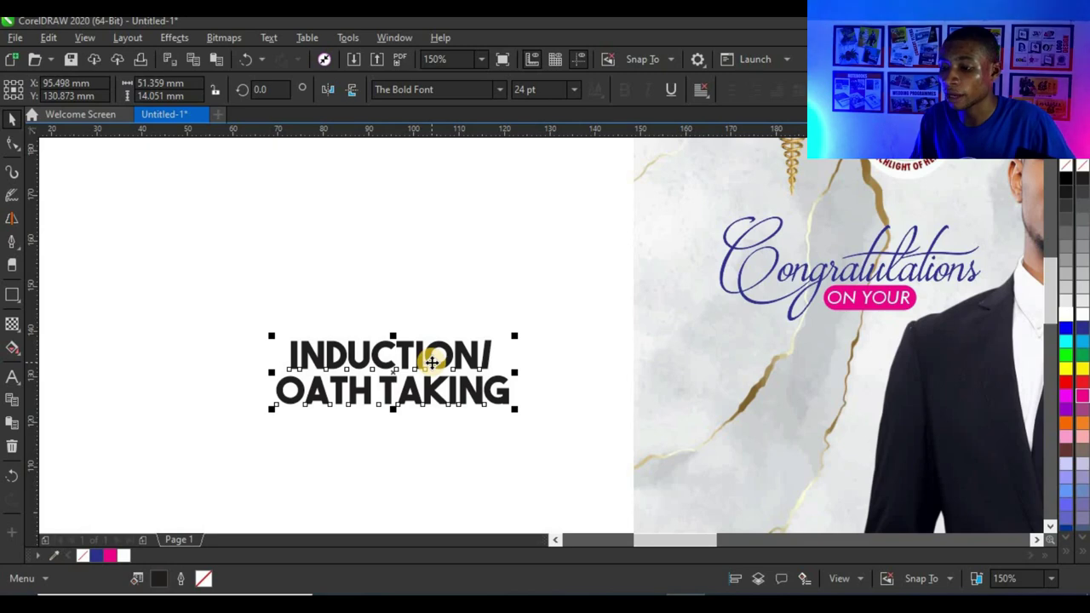
{"action": "left_click", "coordinate": [409, 401]}
{"action": "scroll", "coordinate": [411, 396], "scroll_direction": "up", "scroll_amount": 2}
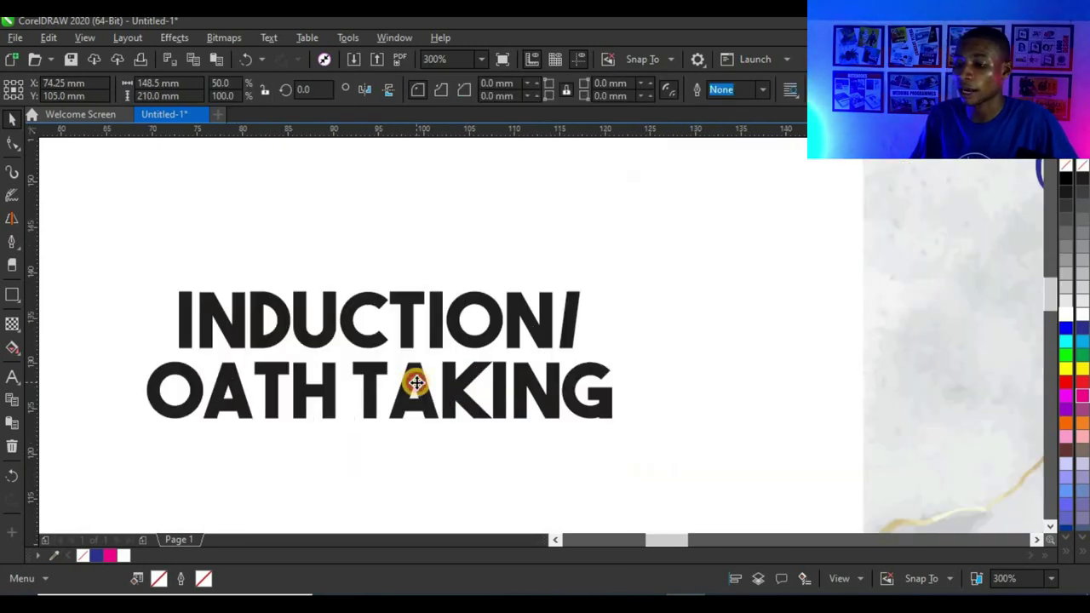
{"action": "left_click", "coordinate": [417, 382]}
{"action": "left_click", "coordinate": [440, 327], "text": "shift"}
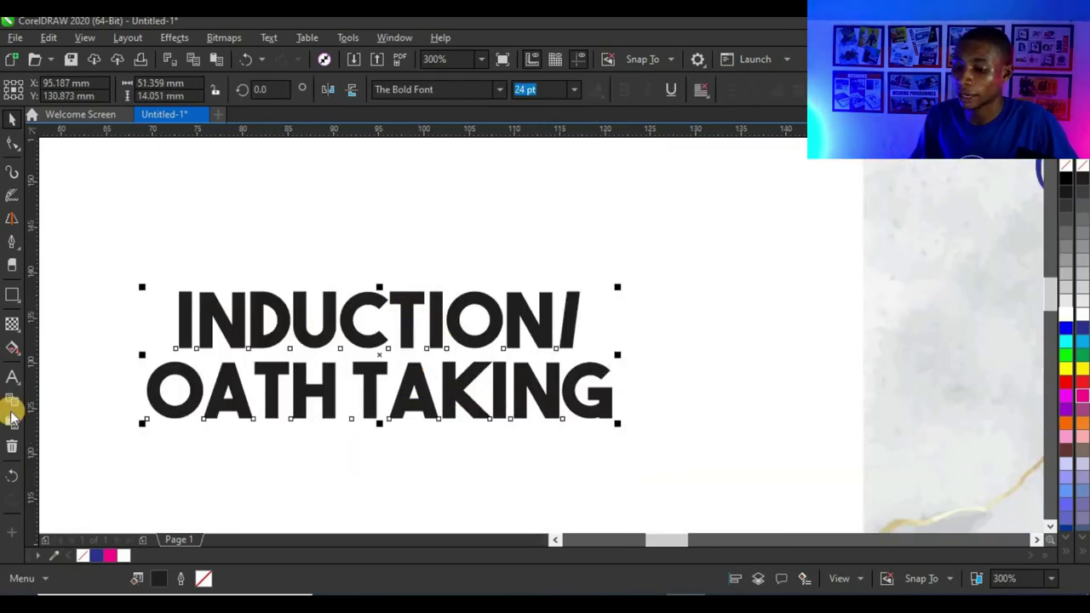
{"action": "scroll", "coordinate": [419, 348], "scroll_direction": "down", "scroll_amount": 2}
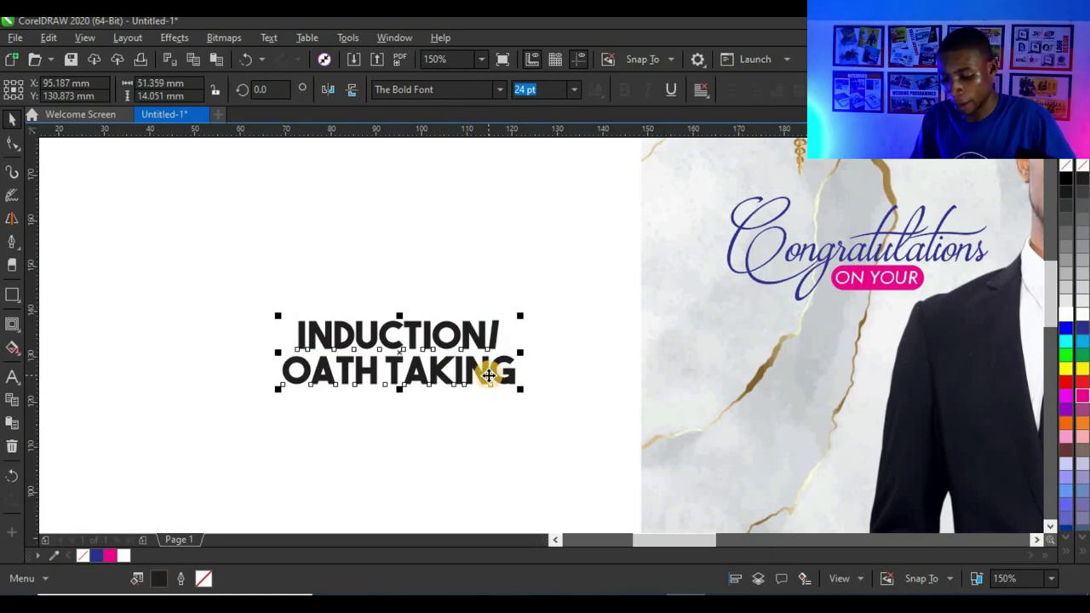
- Apply an outside contour to the INDUCTION/ OATH TAKING title
{"action": "left_click", "coordinate": [107, 311]}
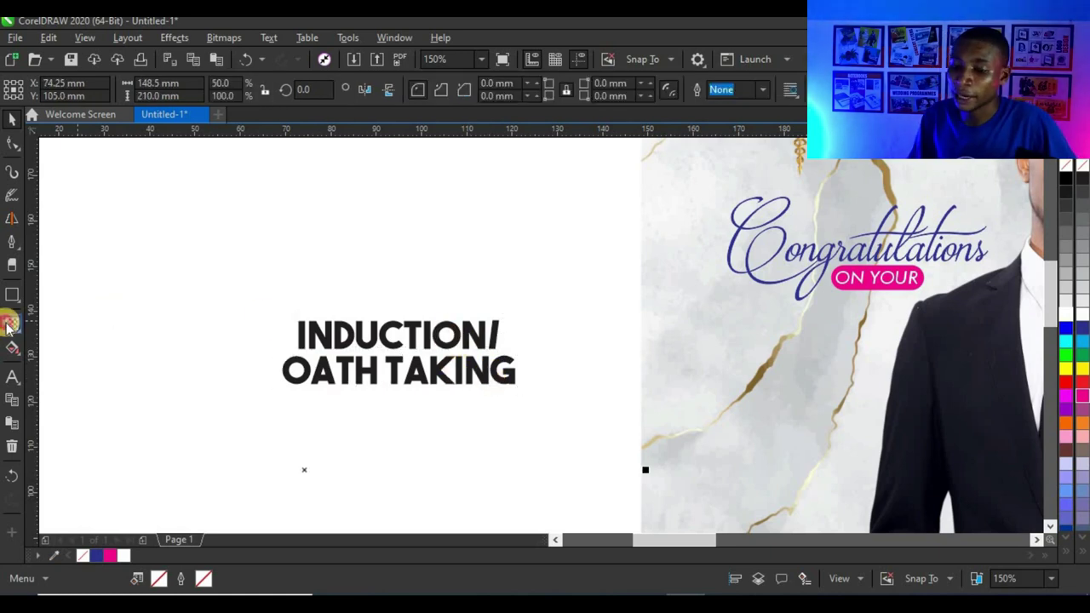
{"action": "left_click", "coordinate": [11, 325]}
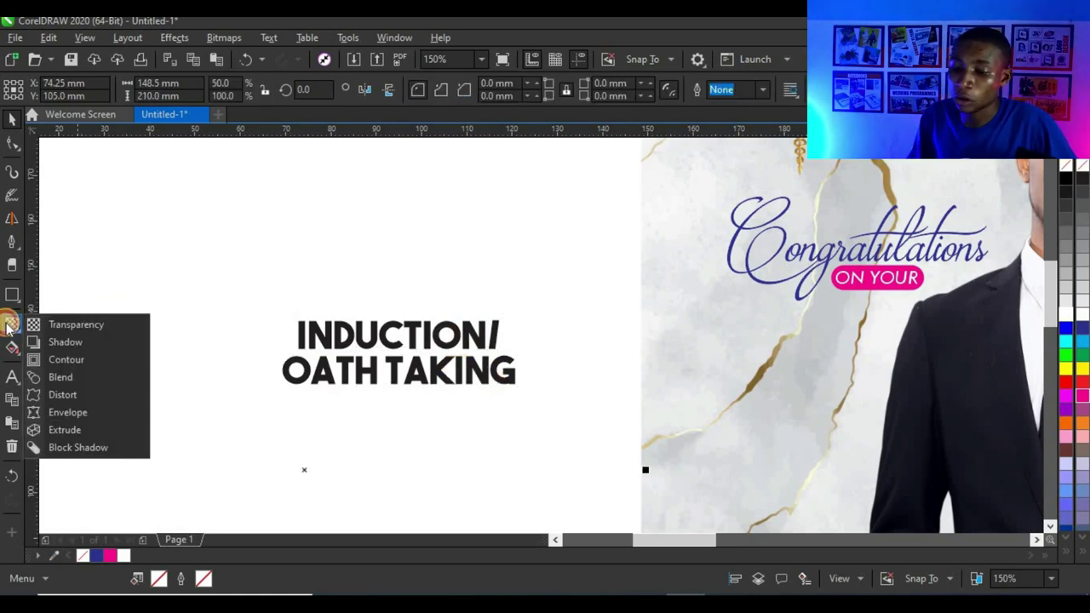
{"action": "left_click", "coordinate": [71, 359]}
{"action": "left_click", "coordinate": [449, 341]}
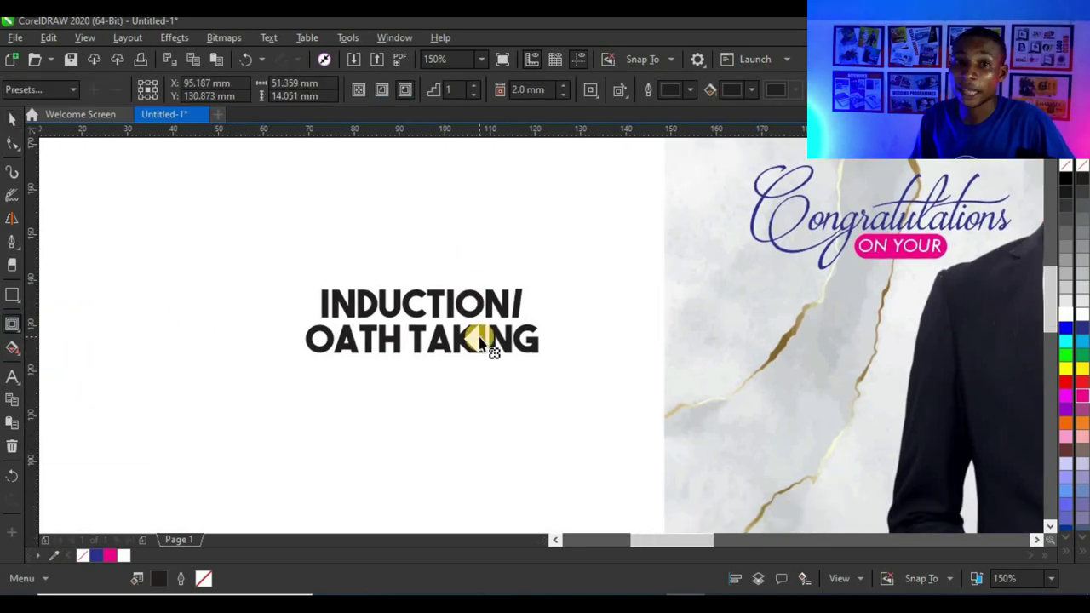
{"action": "left_click", "coordinate": [405, 97]}
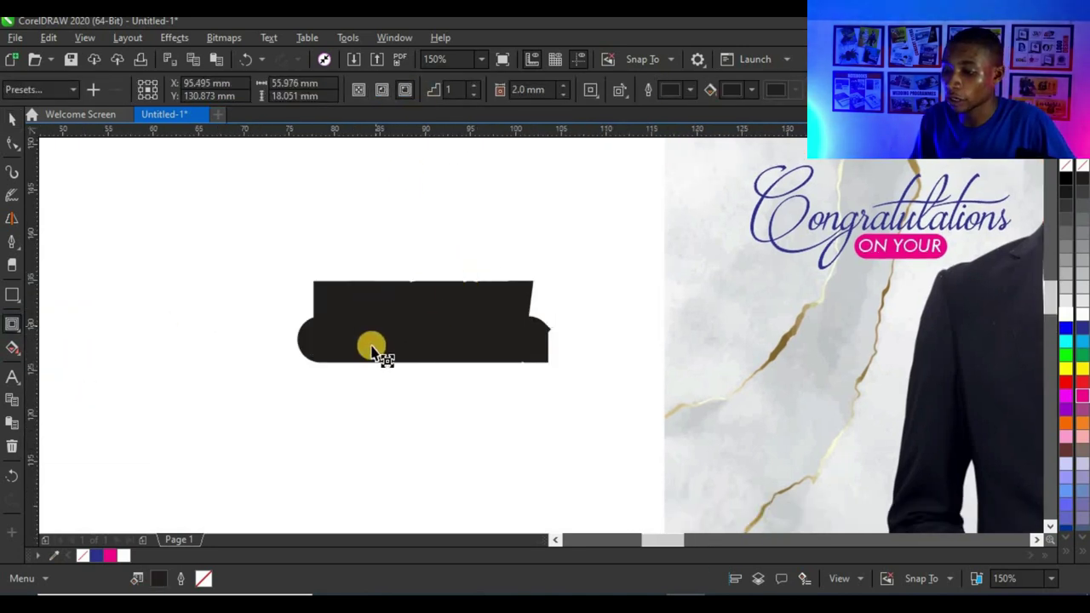
{"action": "scroll", "coordinate": [369, 346], "scroll_direction": "up", "scroll_amount": 3}
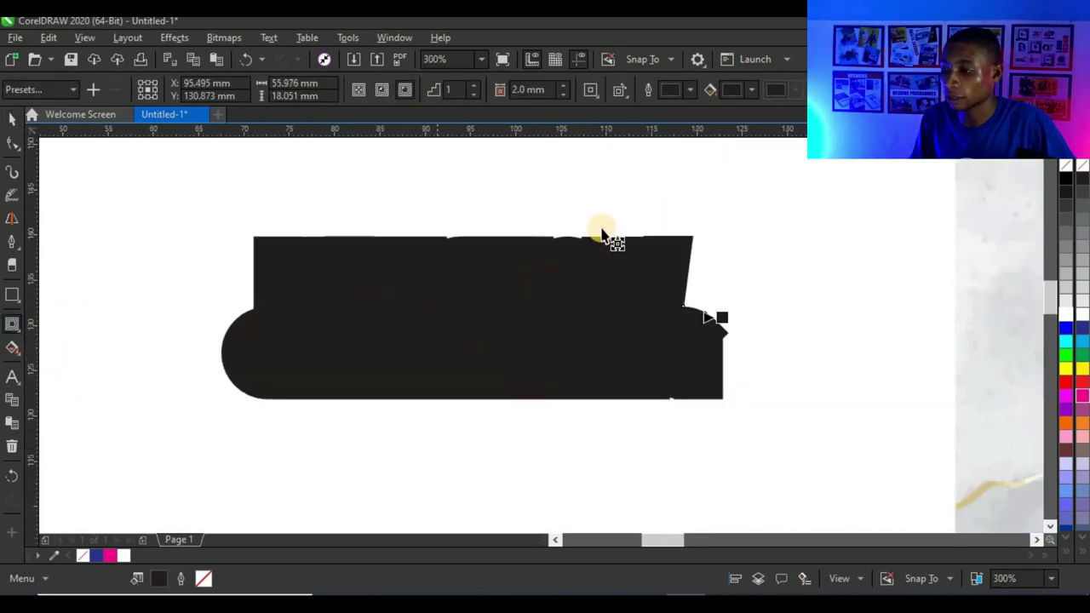
- Fill the contour red and try offsets of 0.983 mm and 0.483 mm
{"action": "left_click", "coordinate": [751, 90]}
{"action": "left_click", "coordinate": [804, 186]}
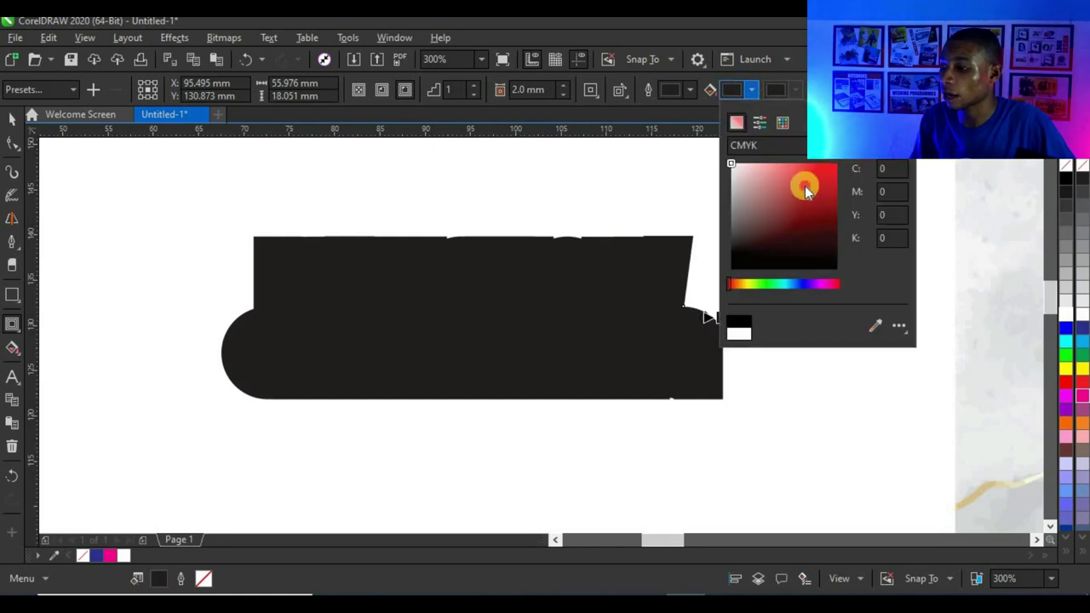
{"action": "left_click", "coordinate": [603, 276]}
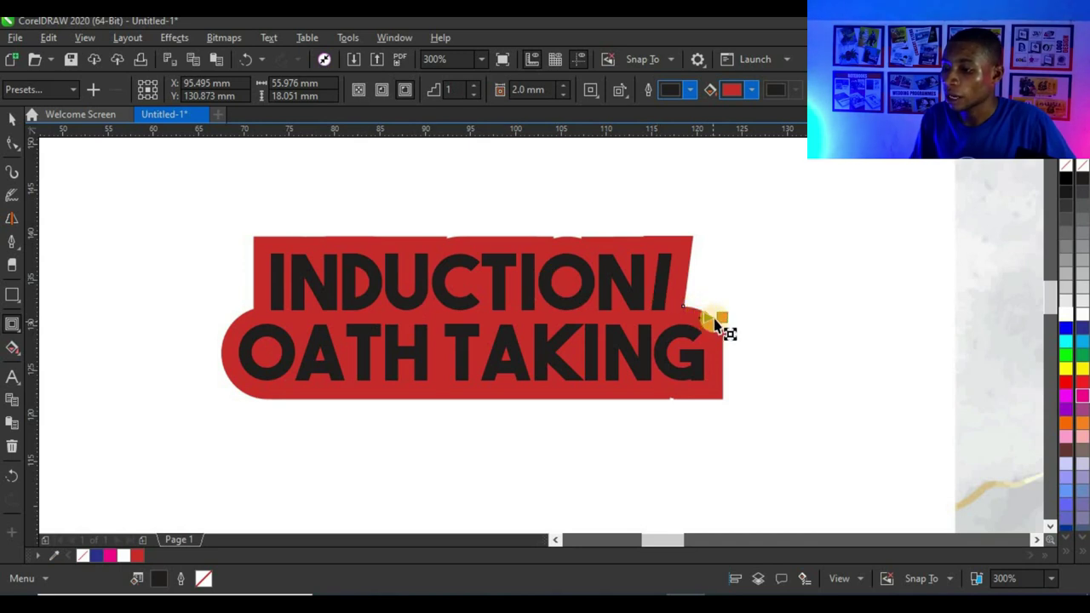
{"action": "scroll", "coordinate": [720, 322], "scroll_direction": "up", "scroll_amount": 4}
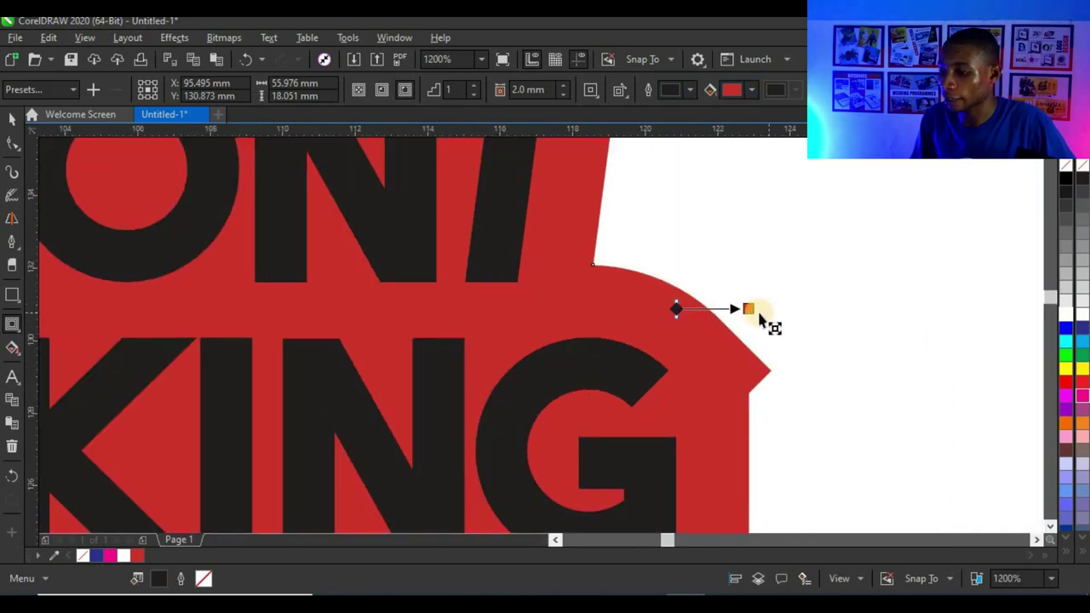
{"action": "left_click_drag", "start_coordinate": [745, 309], "coordinate": [681, 306]}
{"action": "scroll", "coordinate": [554, 306], "scroll_direction": "down", "scroll_amount": 6}
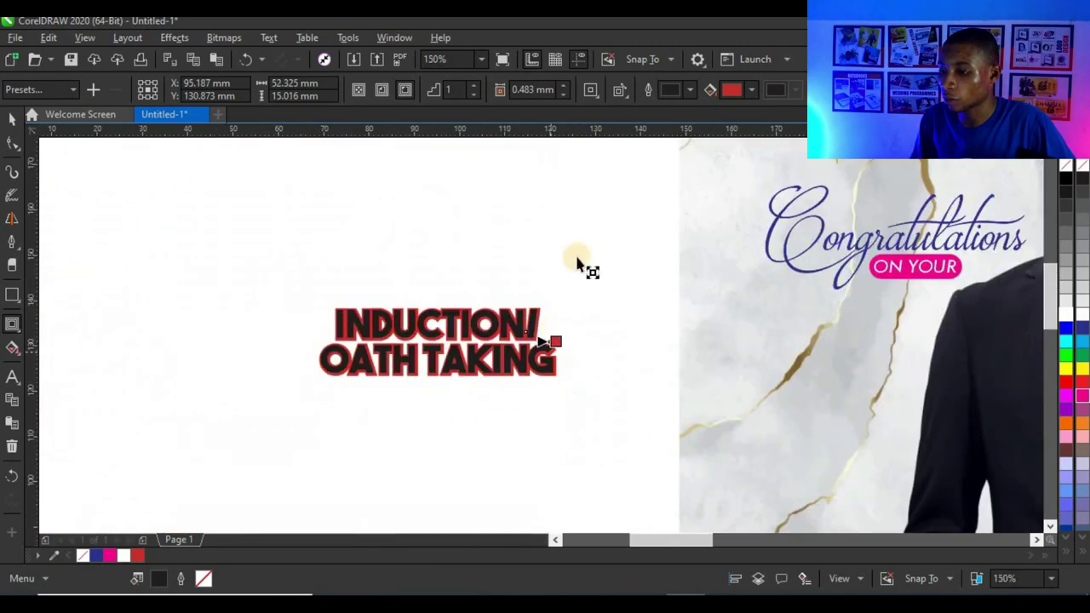
{"action": "left_click", "coordinate": [563, 85]}
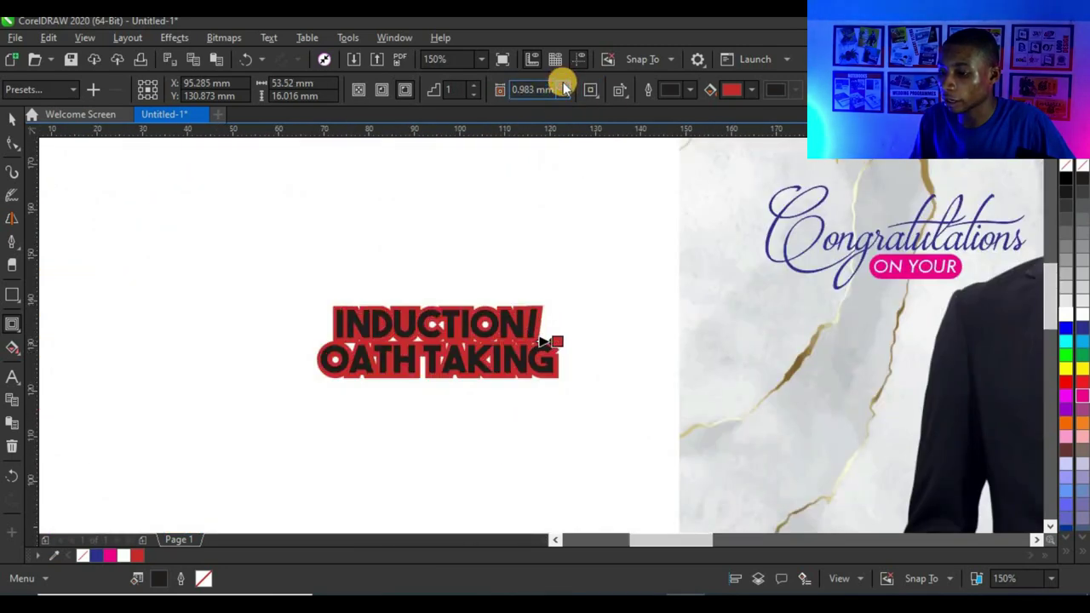
{"action": "left_click", "coordinate": [563, 94]}
- Give the contour rounded corners and widen its offset to 0.903 mm
{"action": "scroll", "coordinate": [544, 358], "scroll_direction": "up", "scroll_amount": 4}
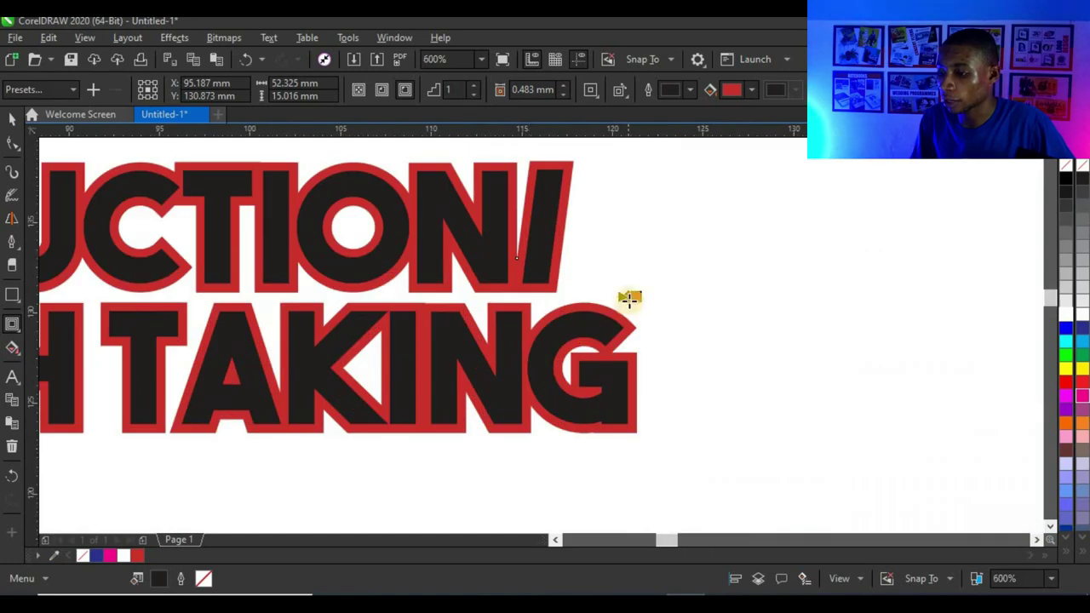
{"action": "scroll", "coordinate": [622, 299], "scroll_direction": "down", "scroll_amount": 4}
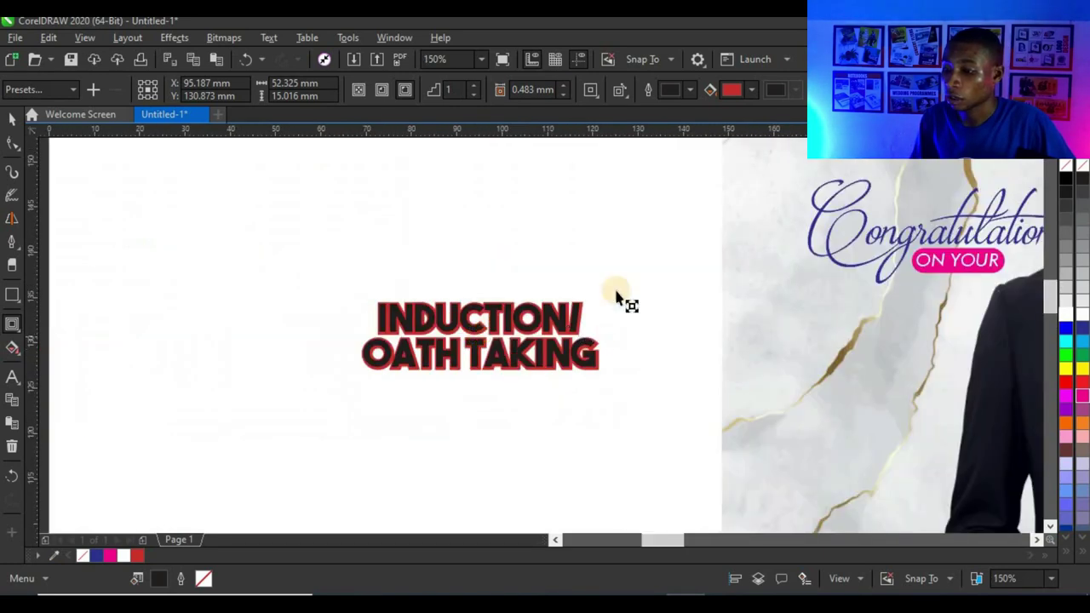
{"action": "scroll", "coordinate": [634, 289], "scroll_direction": "up", "scroll_amount": 2}
{"action": "scroll", "coordinate": [747, 389], "scroll_direction": "up", "scroll_amount": 2}
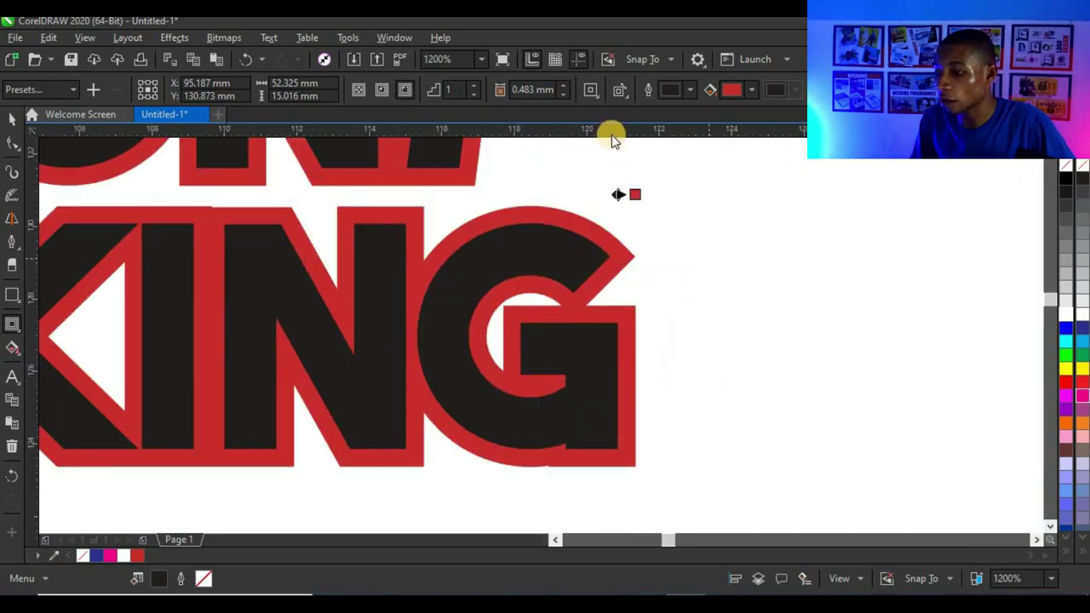
{"action": "left_click", "coordinate": [591, 95]}
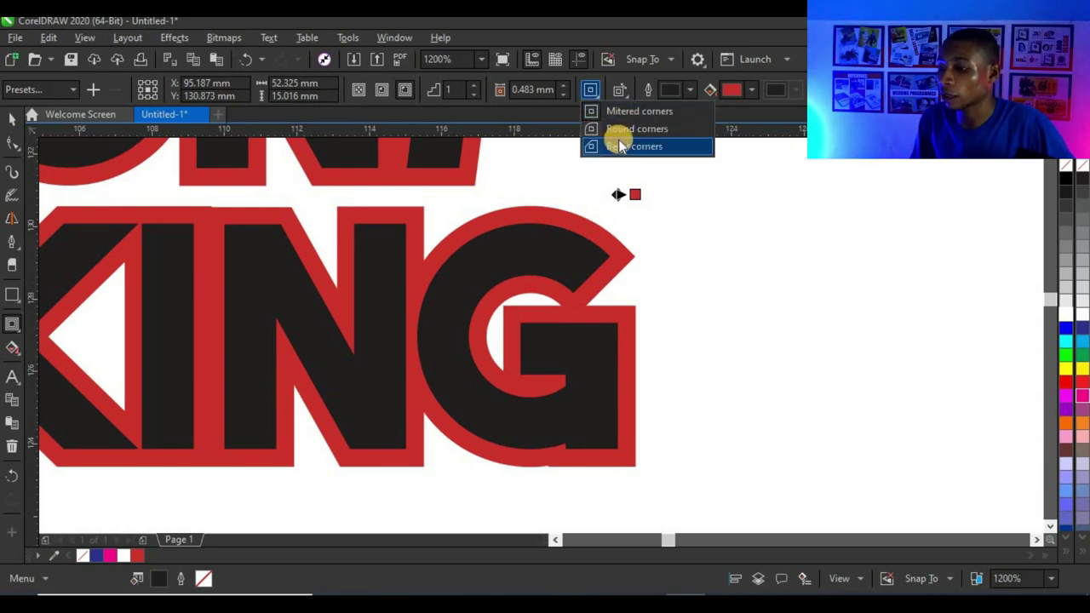
{"action": "left_click", "coordinate": [616, 133]}
{"action": "scroll", "coordinate": [510, 306], "scroll_direction": "down", "scroll_amount": 5}
{"action": "scroll", "coordinate": [718, 297], "scroll_direction": "up", "scroll_amount": 4}
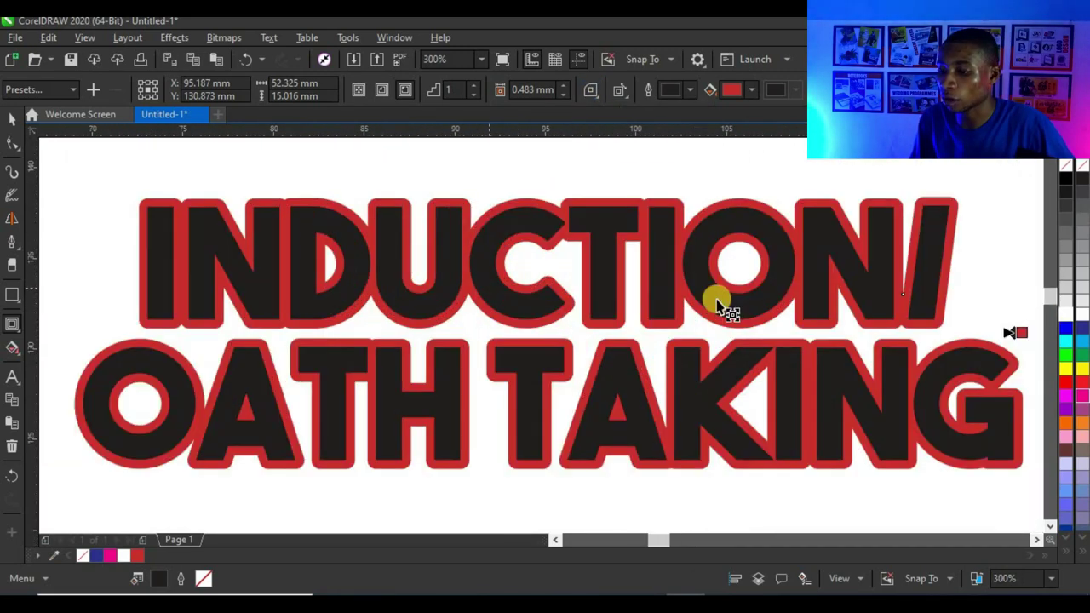
{"action": "scroll", "coordinate": [645, 315], "scroll_direction": "down", "scroll_amount": 3}
{"action": "scroll", "coordinate": [739, 327], "scroll_direction": "up", "scroll_amount": 3}
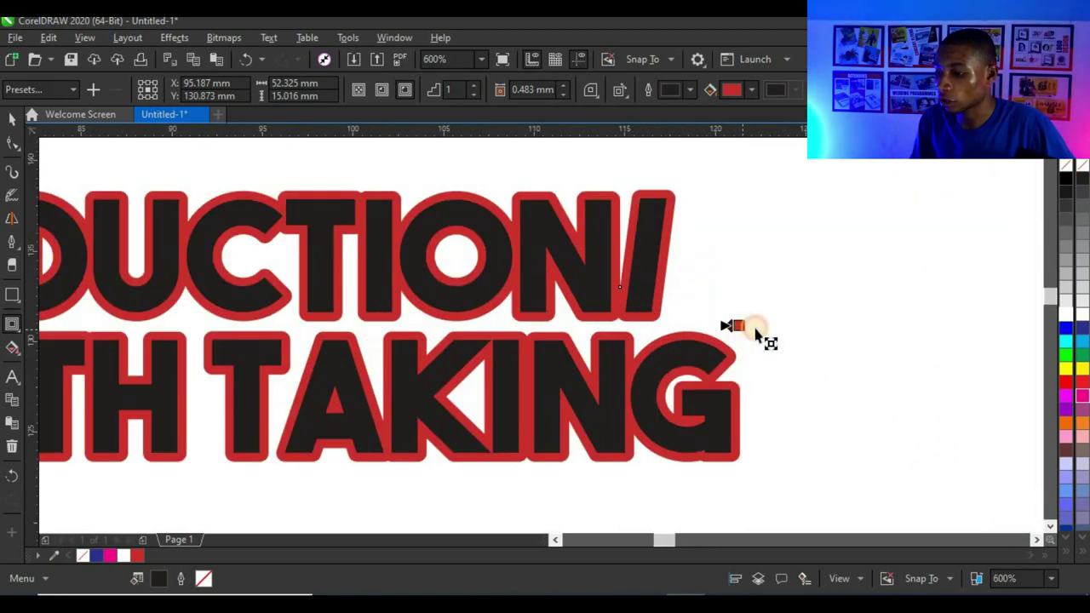
{"action": "left_click_drag", "start_coordinate": [755, 334], "coordinate": [746, 328]}
{"action": "scroll", "coordinate": [556, 355], "scroll_direction": "down", "scroll_amount": 4}
{"action": "scroll", "coordinate": [462, 341], "scroll_direction": "up", "scroll_amount": 2}
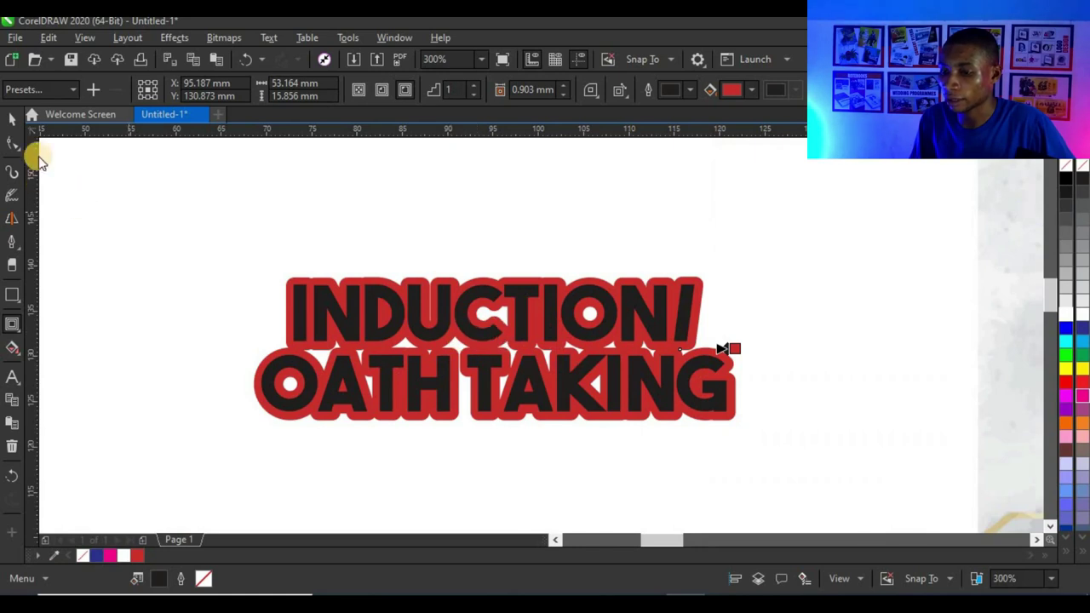
{"action": "left_click", "coordinate": [12, 119]}
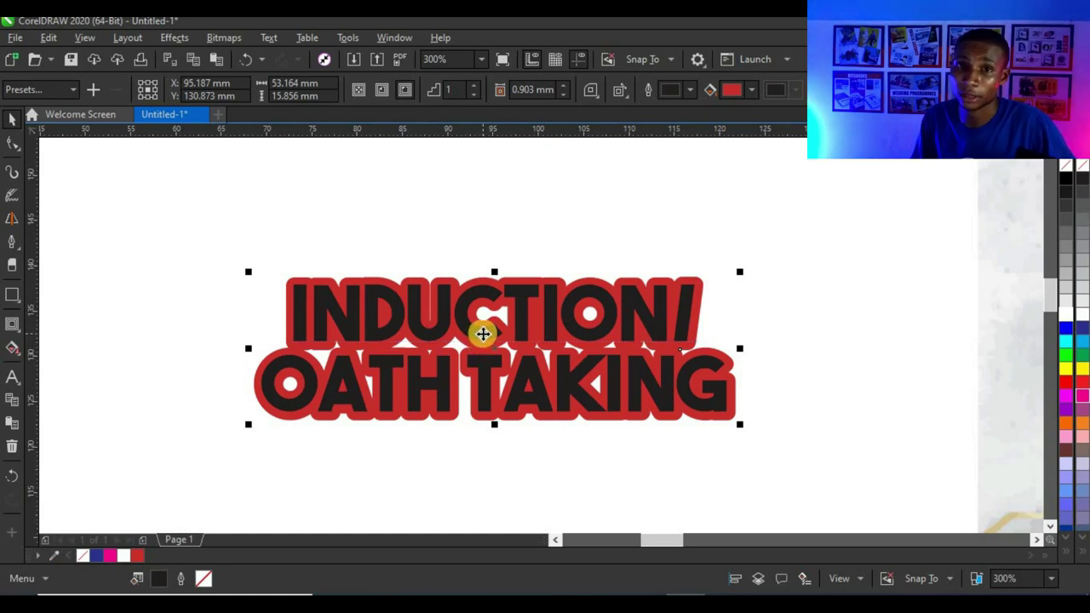
- Select the title's contour parts and trial-move the text off its contour, then undo
{"action": "key", "text": "Escape"}
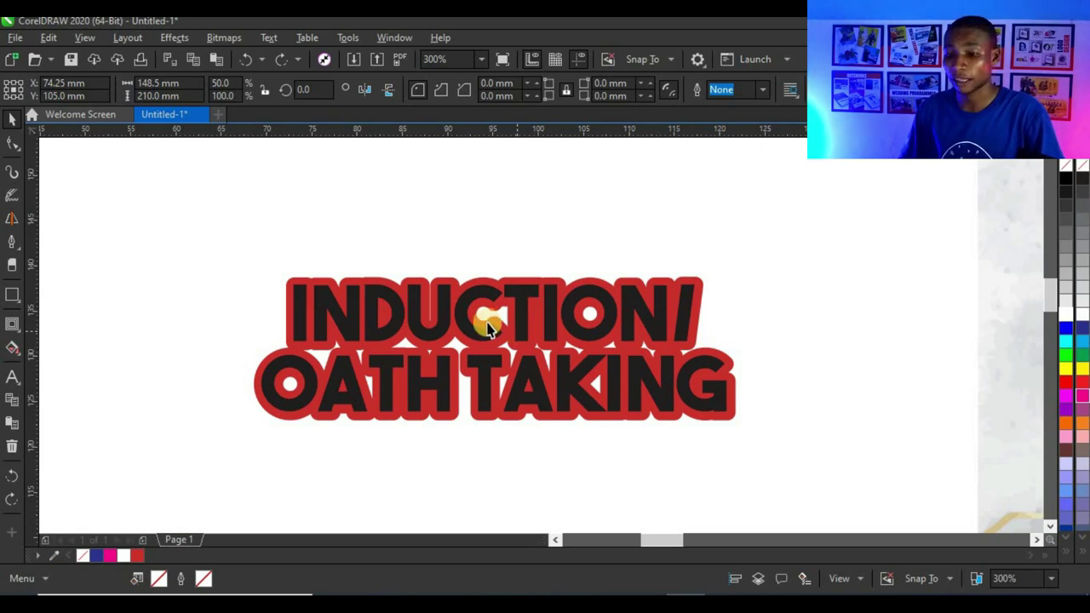
{"action": "left_click", "coordinate": [10, 325]}
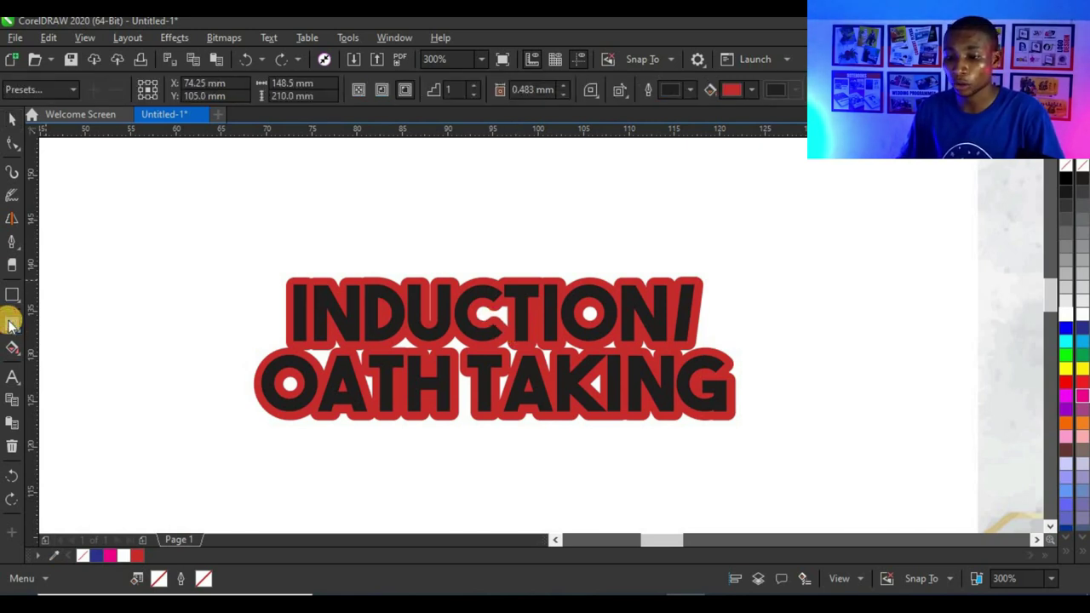
{"action": "left_click", "coordinate": [521, 334]}
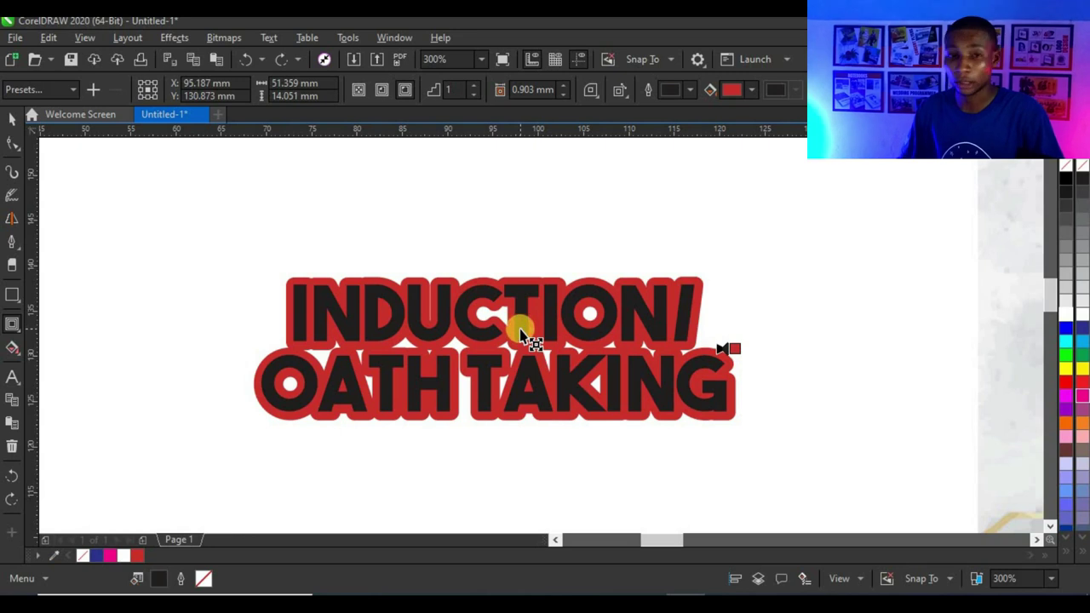
{"action": "left_click", "coordinate": [590, 349]}
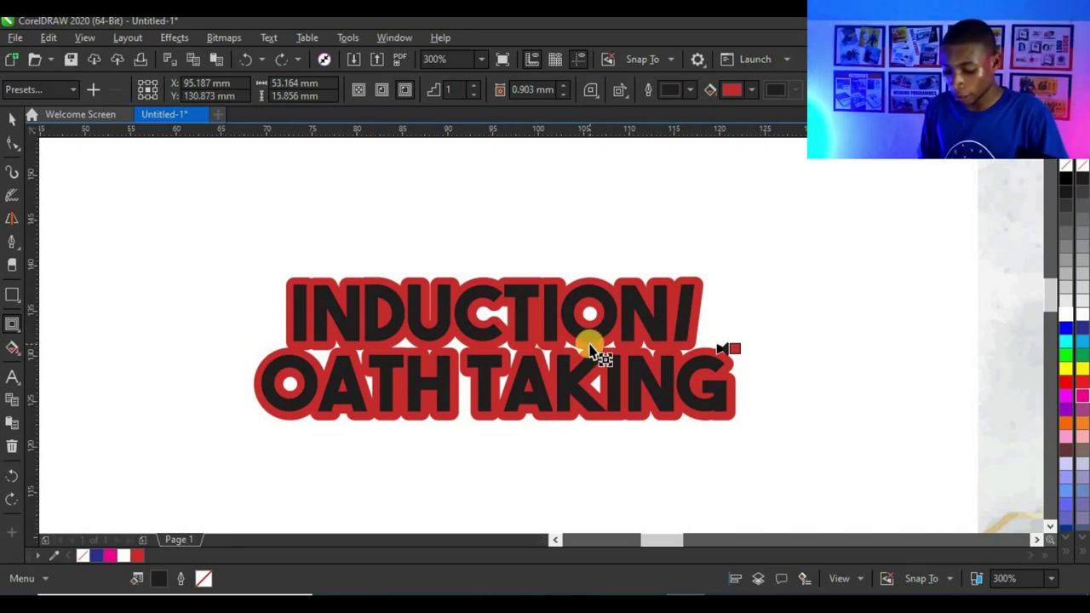
{"action": "key", "text": "Escape"}
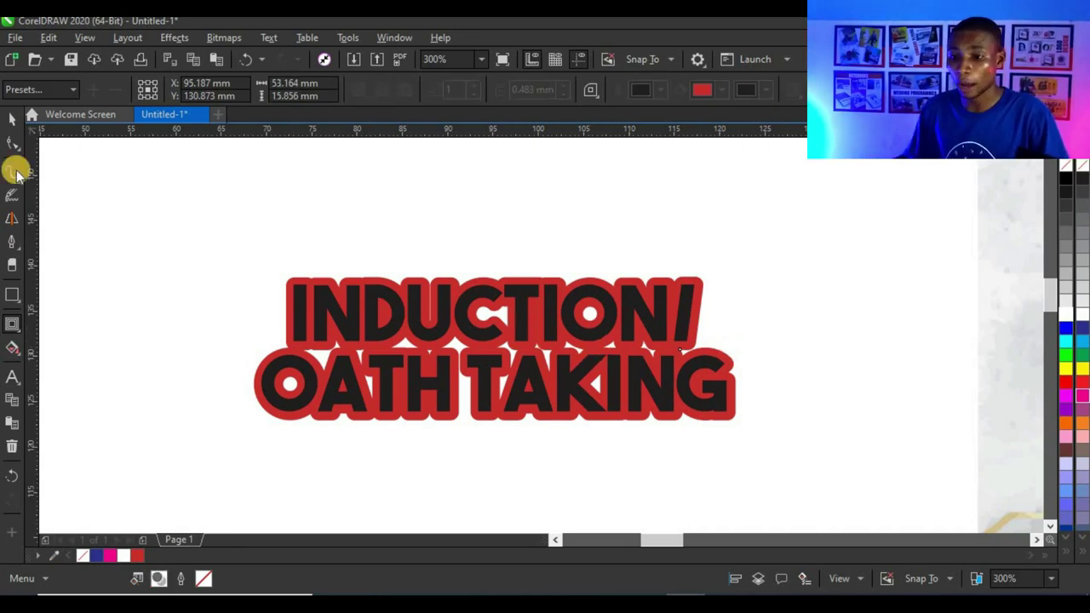
{"action": "left_click", "coordinate": [12, 119]}
{"action": "left_click", "coordinate": [383, 300]}
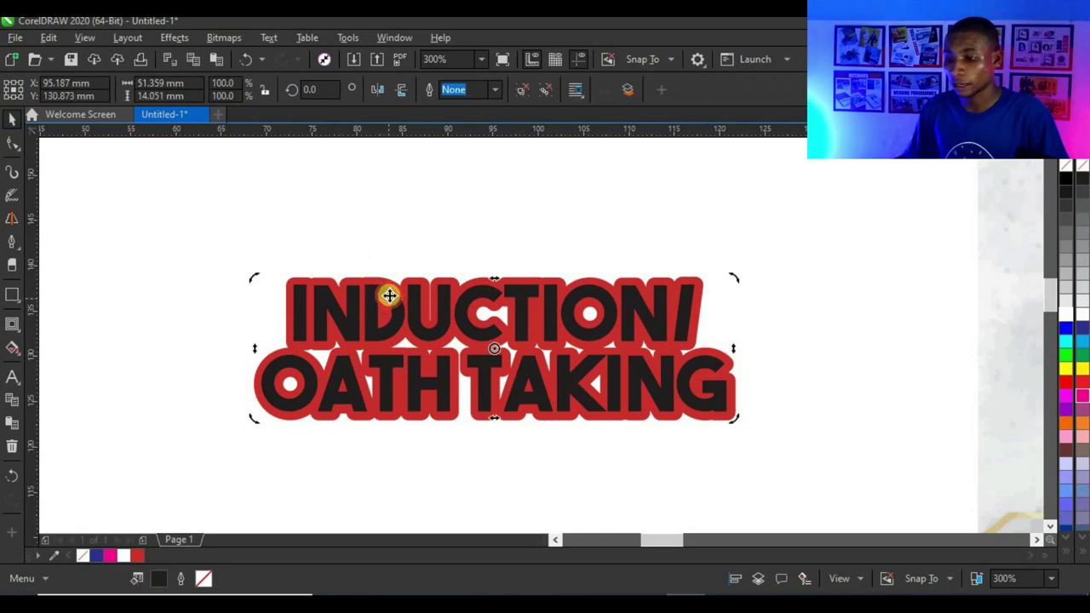
{"action": "left_click_drag", "start_coordinate": [387, 299], "coordinate": [247, 311]}
{"action": "key", "text": "ctrl+z"}
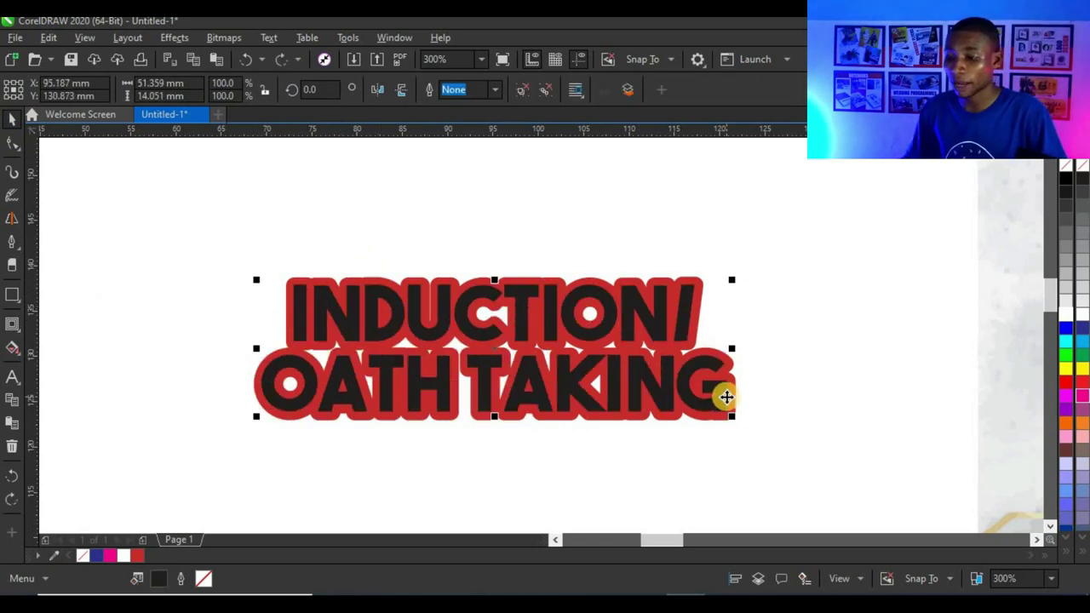
- Make the red contour white and colour the title text navy blue
{"action": "left_click", "coordinate": [721, 246]}
{"action": "left_click", "coordinate": [697, 285]}
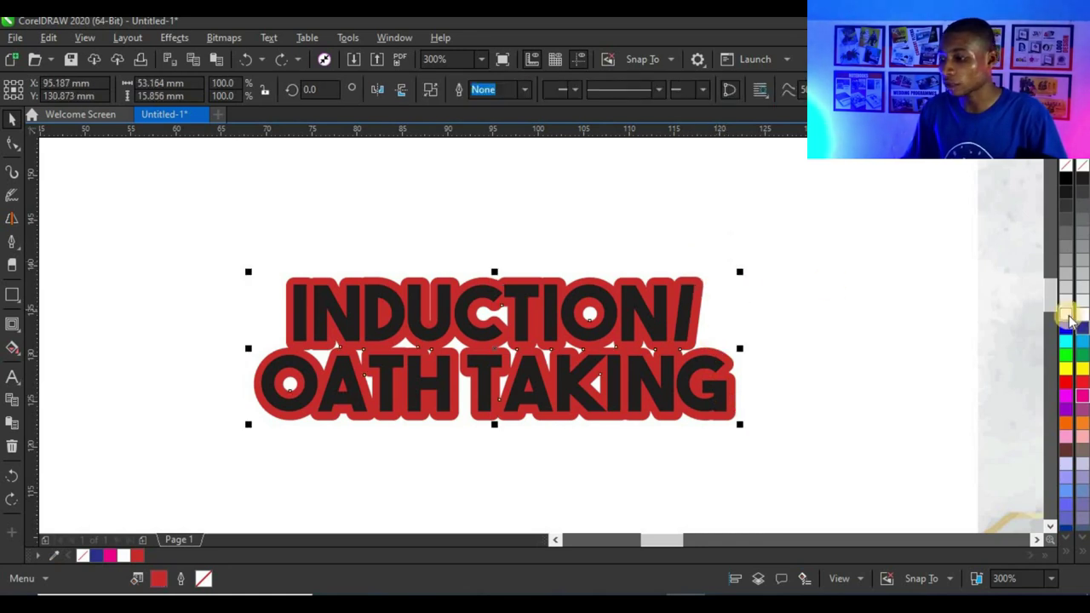
{"action": "left_click", "coordinate": [1067, 317]}
{"action": "left_click", "coordinate": [652, 321]}
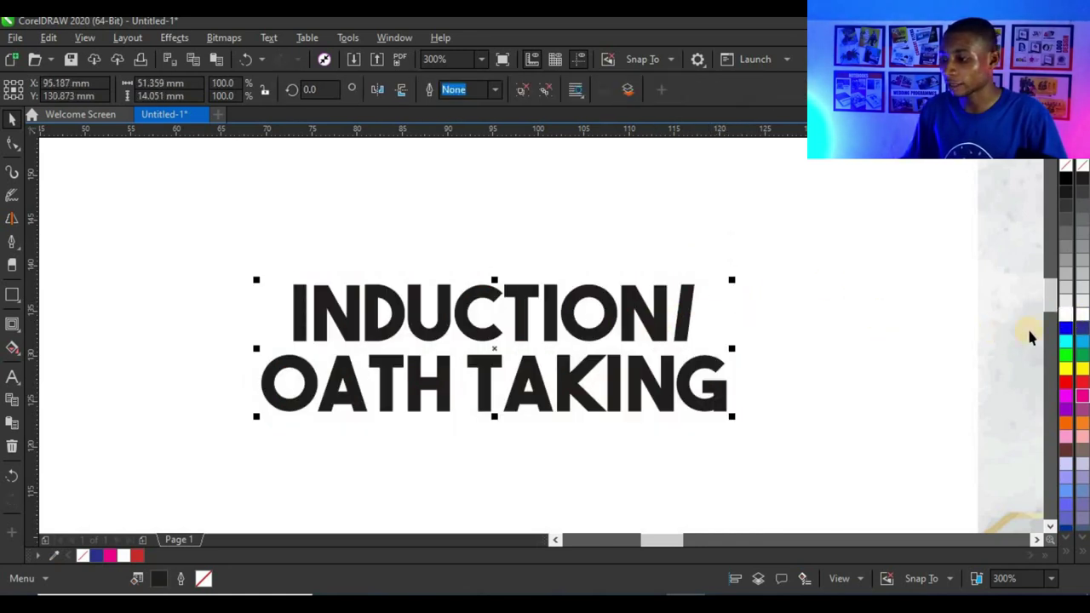
{"action": "left_click", "coordinate": [1080, 328]}
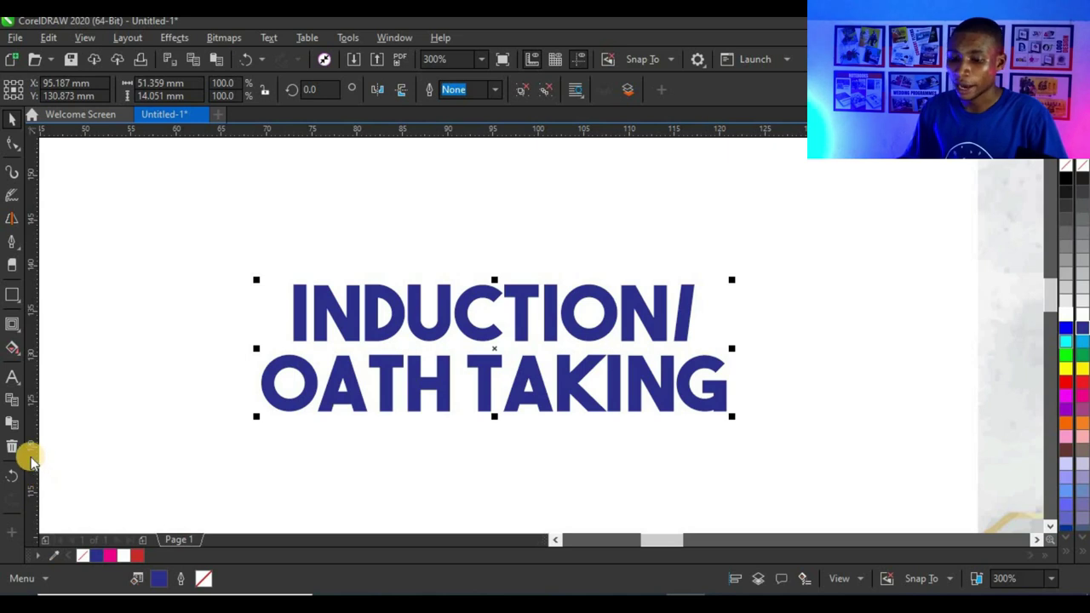
- Fill the title with a vertical gradient running from cyan at the top to navy at the bottom
{"action": "left_click", "coordinate": [12, 348]}
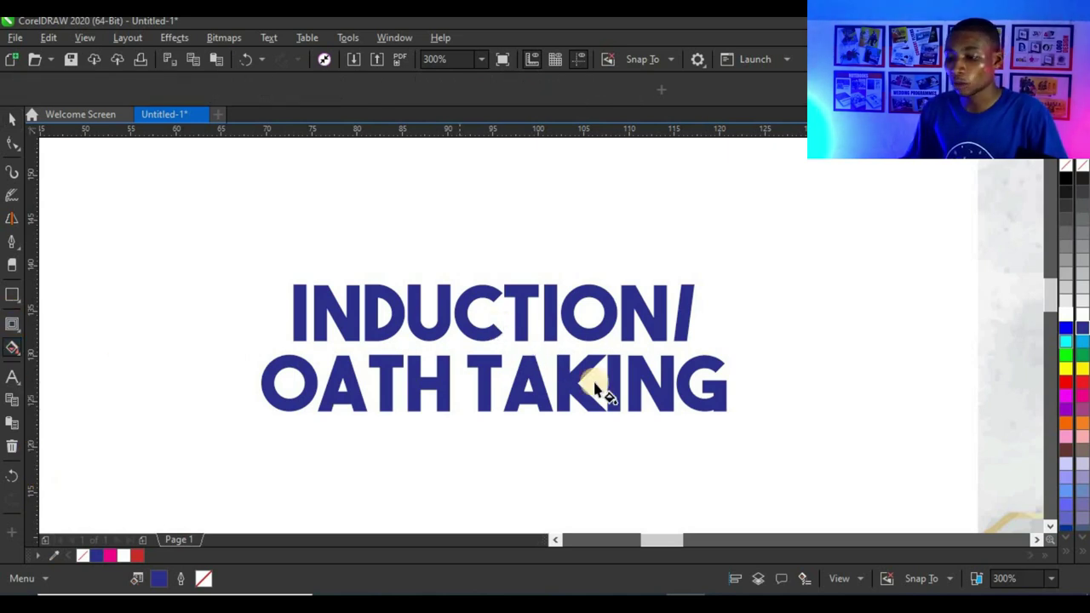
{"action": "left_click_drag", "start_coordinate": [504, 305], "coordinate": [554, 402]}
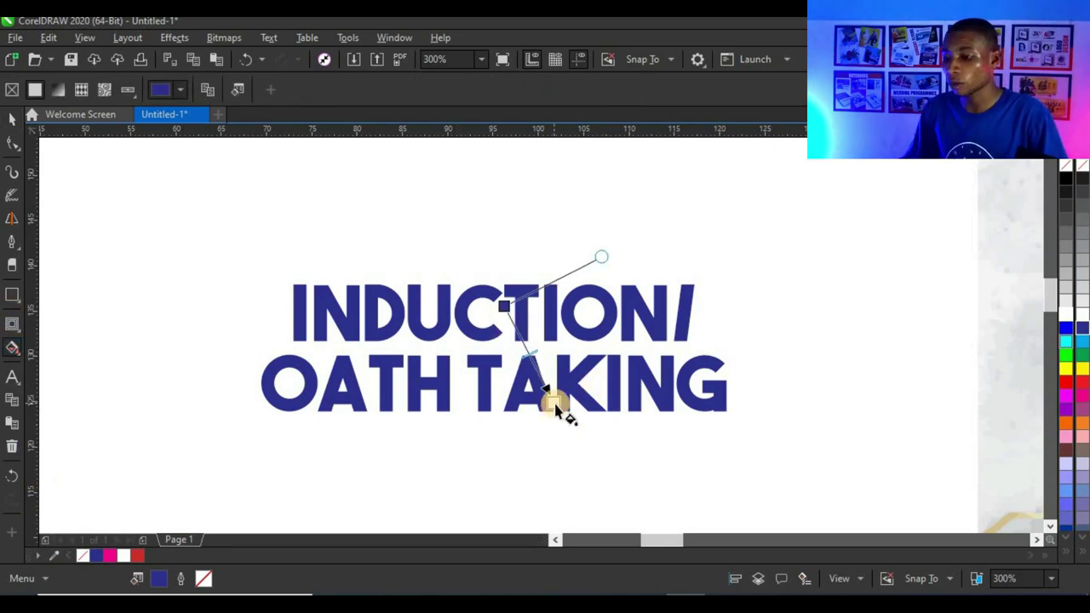
{"action": "left_click", "coordinate": [1080, 347]}
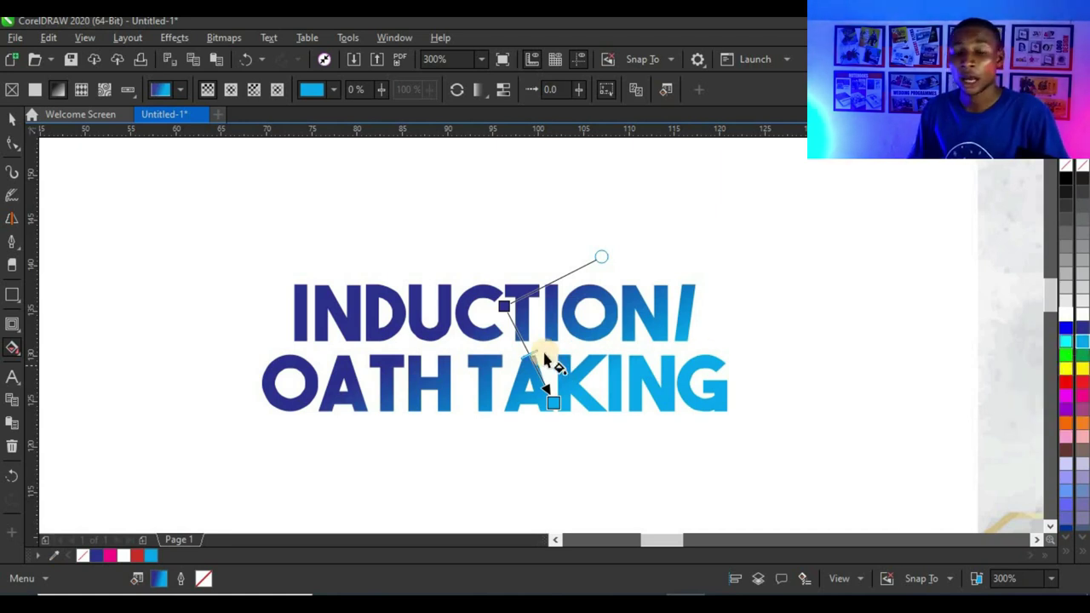
{"action": "left_click_drag", "start_coordinate": [538, 414], "coordinate": [499, 433]}
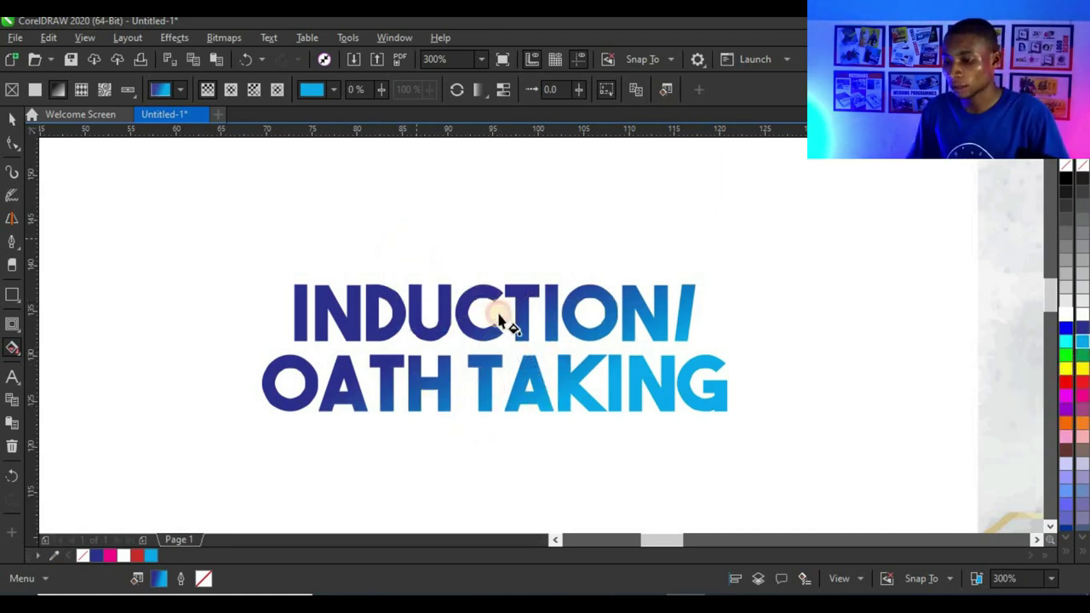
{"action": "left_click_drag", "start_coordinate": [499, 311], "coordinate": [476, 190]}
{"action": "key", "text": "space"}
{"action": "left_click", "coordinate": [372, 186]}
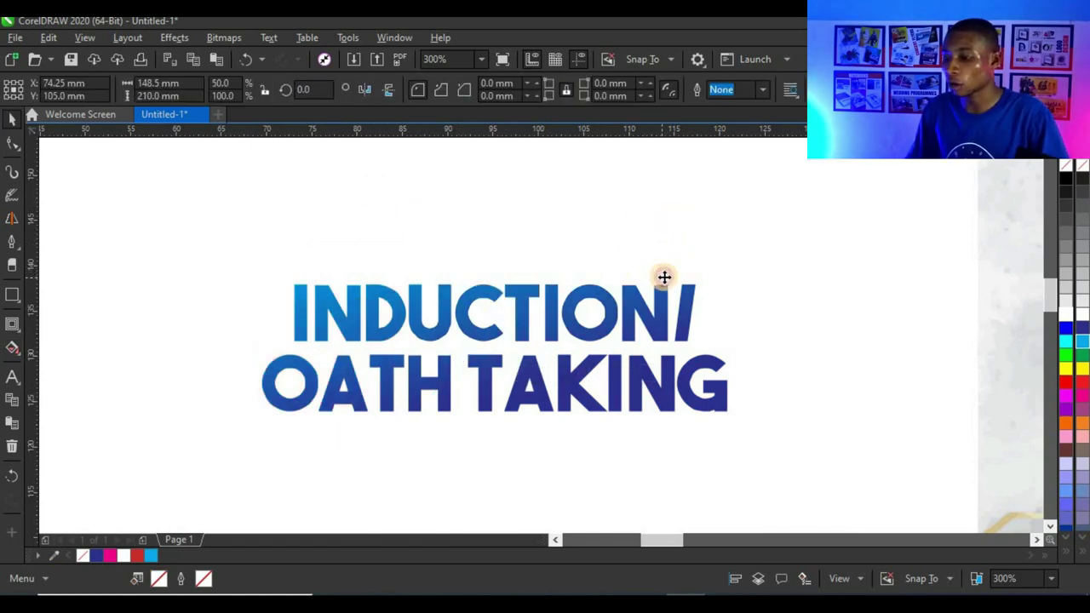
{"action": "left_click", "coordinate": [660, 275]}
{"action": "left_click", "coordinate": [12, 325]}
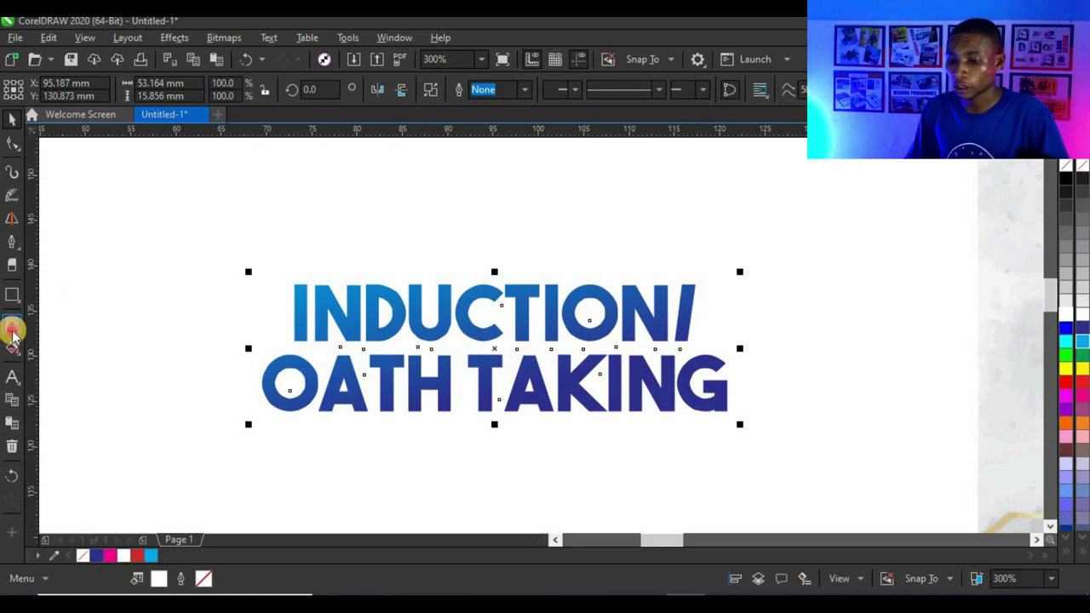
- Pull a drop shadow down from the title and set opacity 71 and feather 11
{"action": "left_click", "coordinate": [108, 358]}
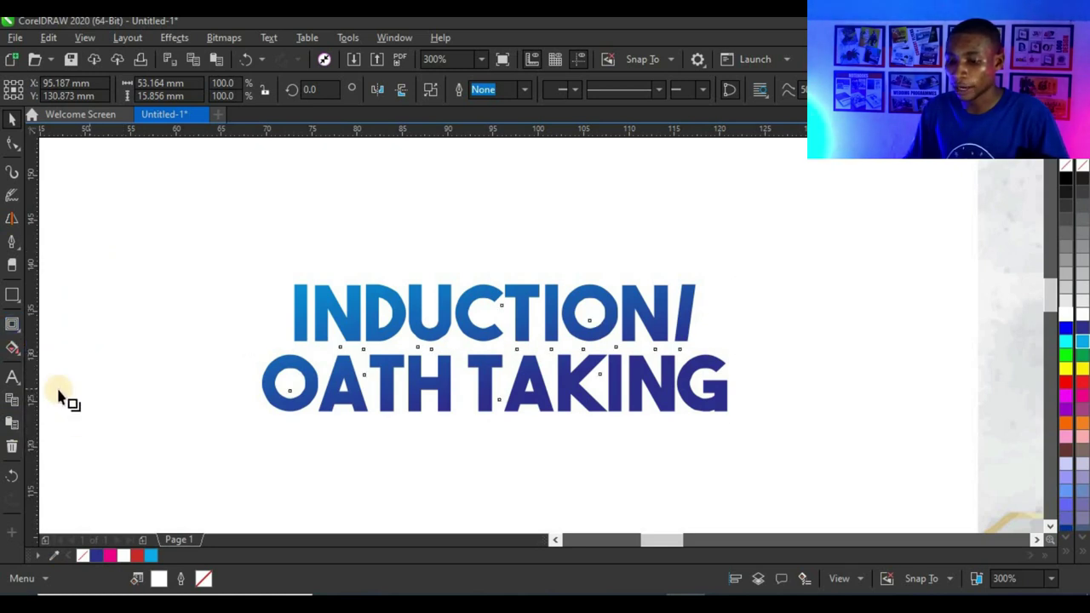
{"action": "left_click", "coordinate": [12, 323]}
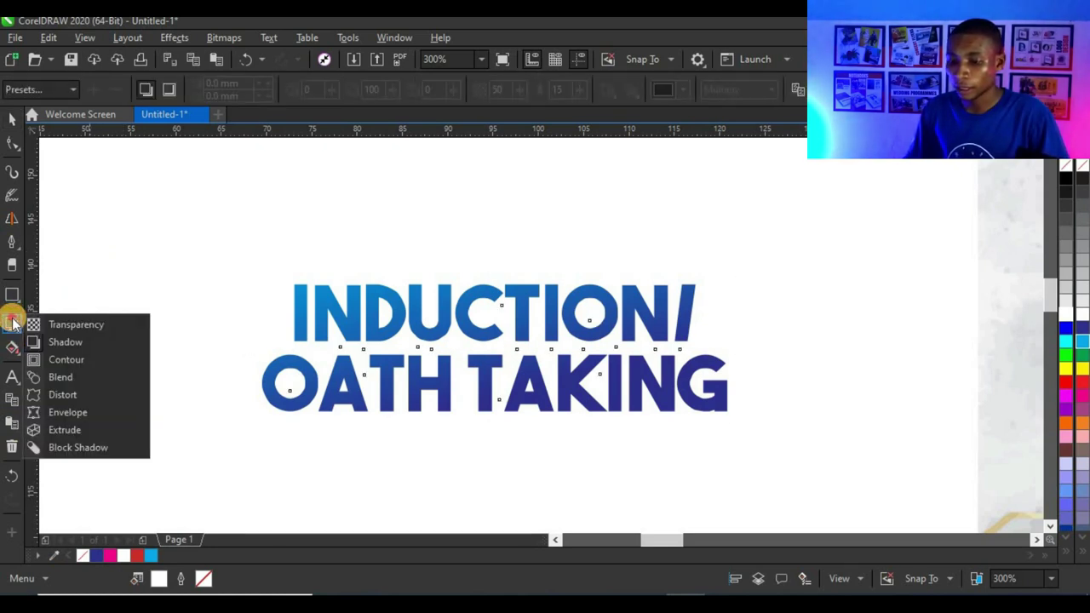
{"action": "left_click", "coordinate": [79, 344]}
{"action": "left_click_drag", "start_coordinate": [499, 353], "coordinate": [499, 414]}
{"action": "scroll", "coordinate": [499, 425], "scroll_direction": "up", "scroll_amount": 1}
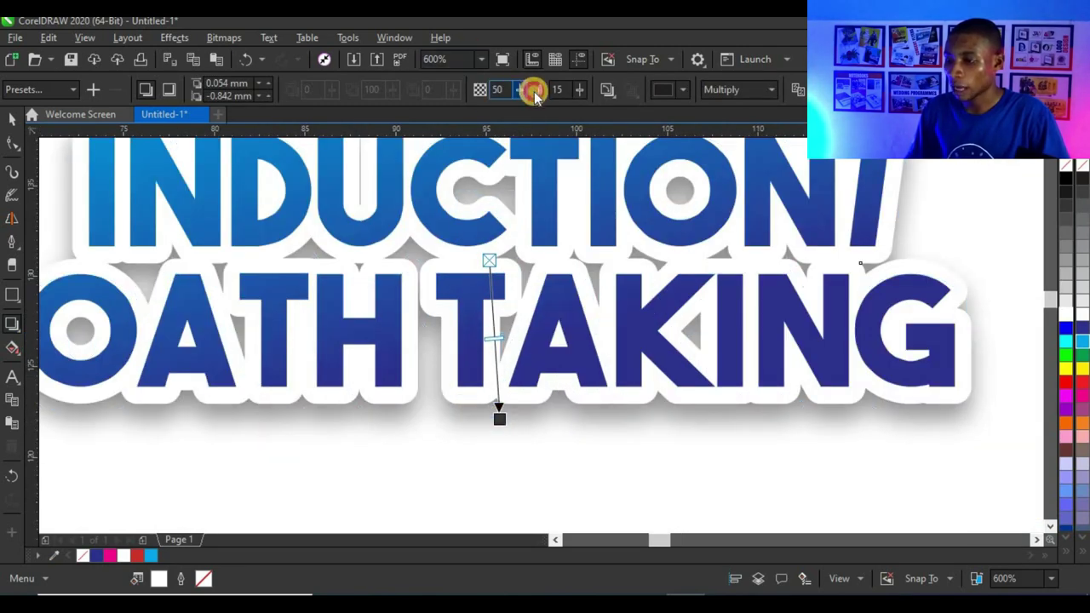
{"action": "left_click_drag", "start_coordinate": [533, 94], "coordinate": [577, 94]}
{"action": "left_click", "coordinate": [579, 96]}
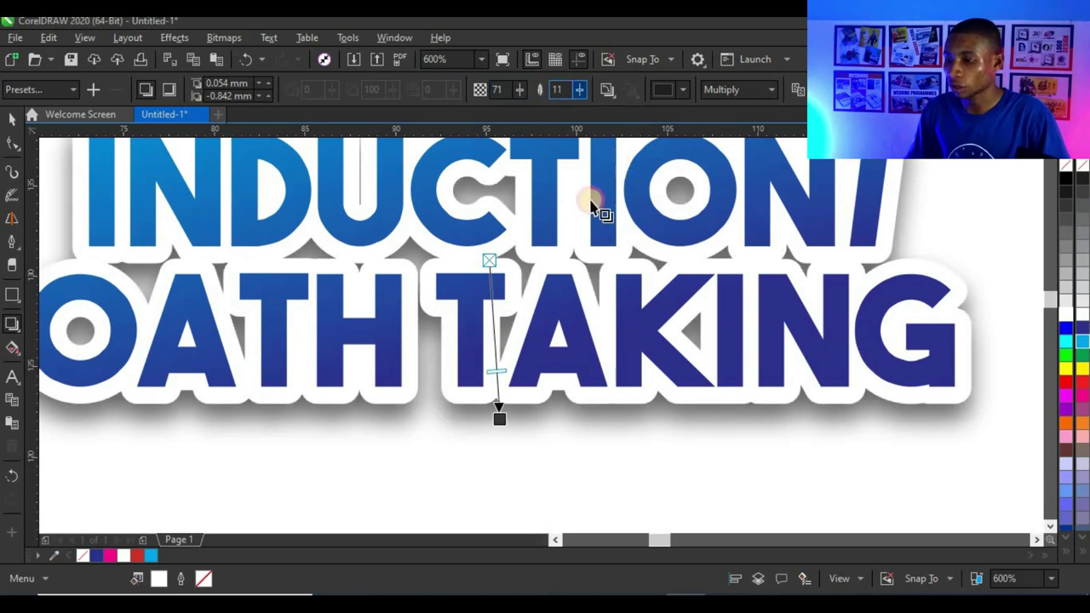
{"action": "scroll", "coordinate": [562, 297], "scroll_direction": "down", "scroll_amount": 1}
{"action": "scroll", "coordinate": [264, 348], "scroll_direction": "down", "scroll_amount": 2}
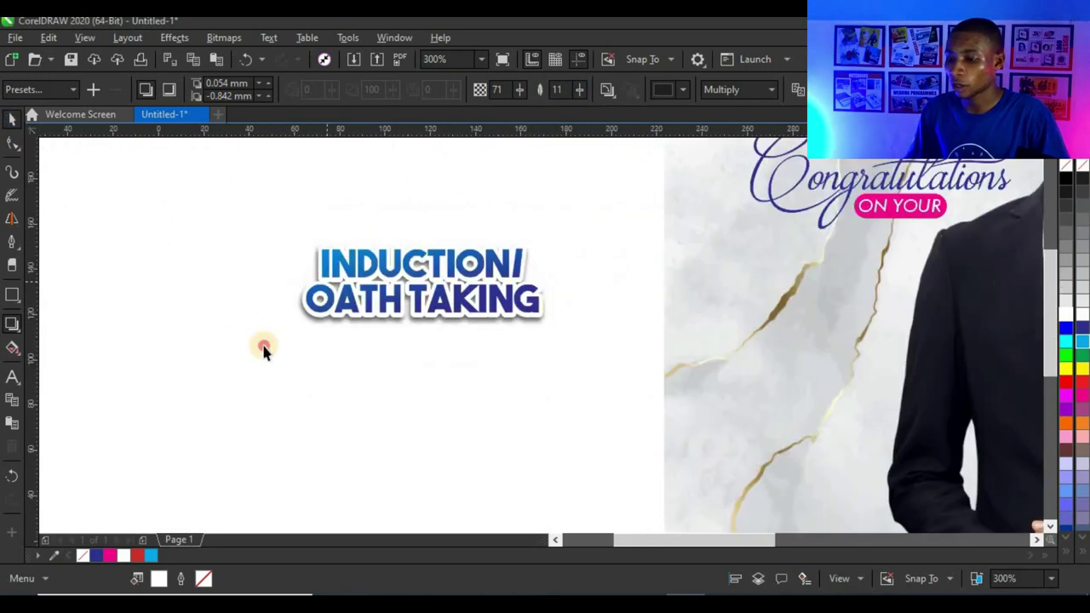
{"action": "left_click", "coordinate": [506, 253]}
{"action": "left_click", "coordinate": [139, 329]}
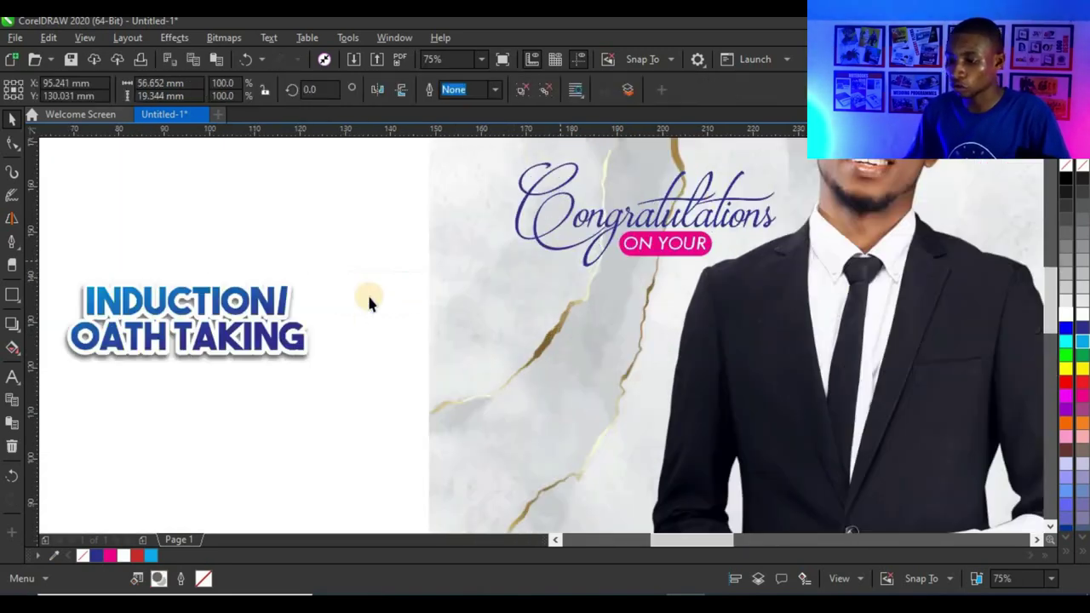
- Move the INDUCTION/OATH TAKING title onto the photo just below the Congratulations heading
{"action": "scroll", "coordinate": [560, 261], "scroll_direction": "up", "scroll_amount": 1}
{"action": "left_click_drag", "start_coordinate": [517, 375], "coordinate": [746, 408]}
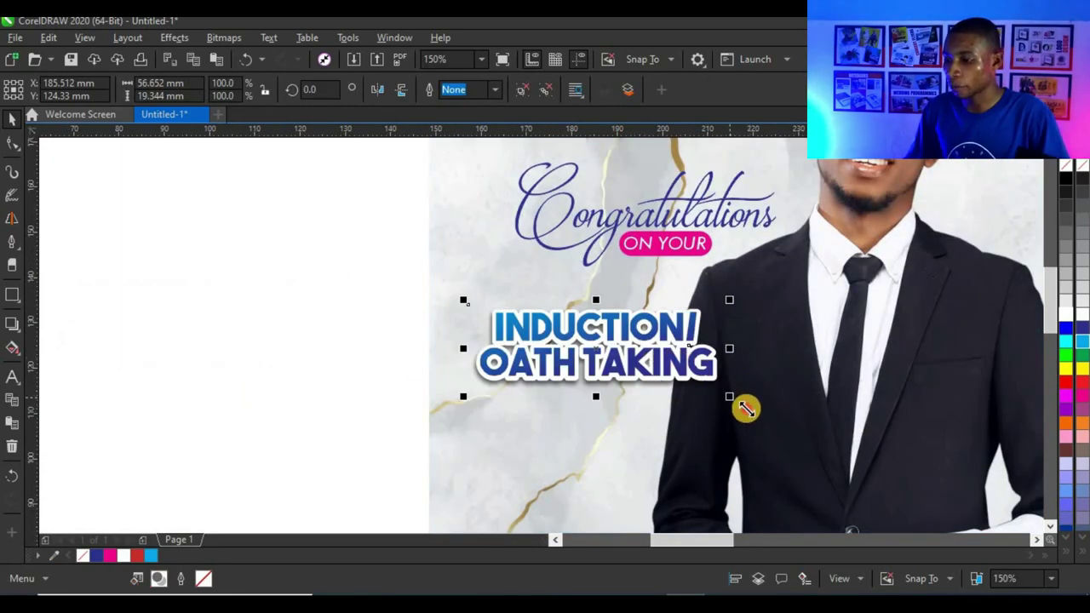
{"action": "mouse_move", "coordinate": [677, 377]}
{"action": "left_mouse_down"}
{"action": "mouse_move", "coordinate": [696, 358]}
{"action": "mouse_move", "coordinate": [645, 404]}
{"action": "mouse_move", "coordinate": [676, 383]}
{"action": "left_mouse_up"}
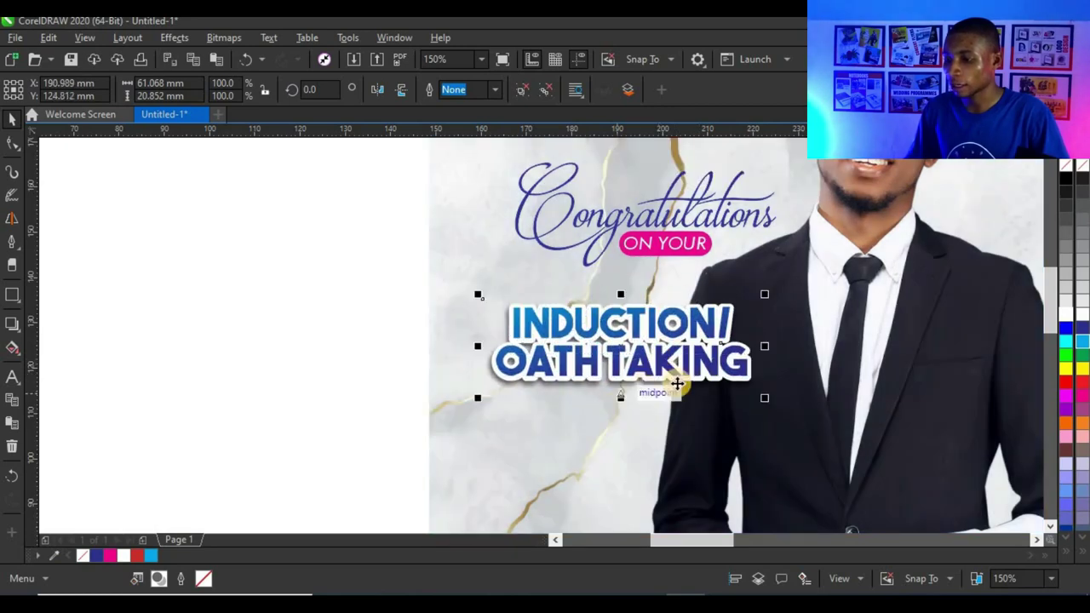
{"action": "scroll", "coordinate": [691, 366], "scroll_direction": "down", "scroll_amount": 1}
{"action": "scroll", "coordinate": [692, 366], "scroll_direction": "up", "scroll_amount": 1}
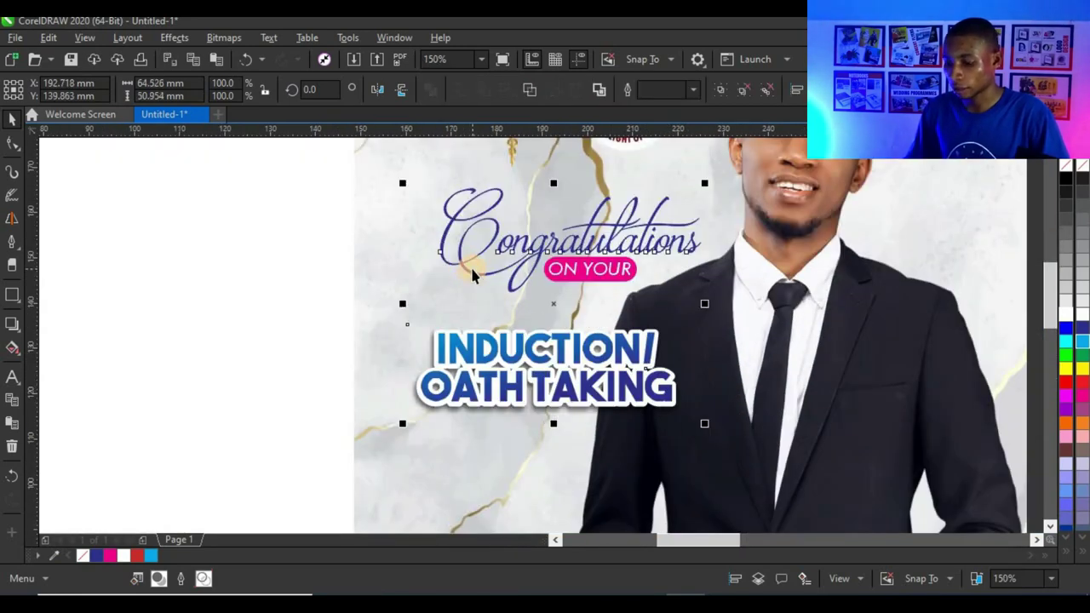
{"action": "left_click", "coordinate": [467, 268], "text": "shift"}
{"action": "scroll", "coordinate": [383, 318], "scroll_direction": "down", "scroll_amount": 1}
{"action": "left_click", "coordinate": [756, 288]}
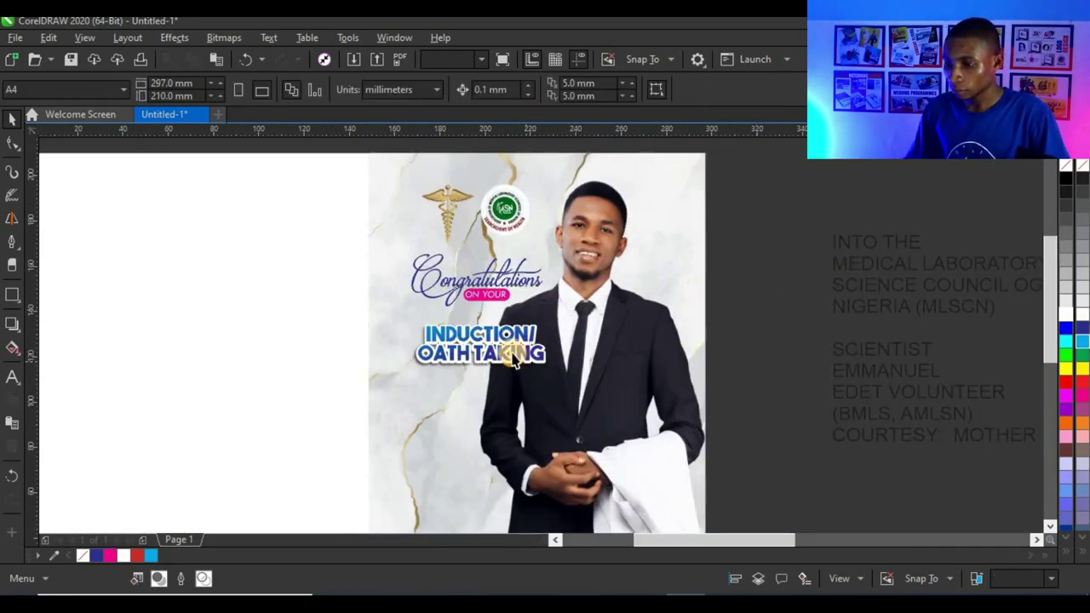
{"action": "left_click", "coordinate": [513, 362]}
{"action": "scroll", "coordinate": [509, 362], "scroll_direction": "up", "scroll_amount": 1}
{"action": "left_click_drag", "start_coordinate": [499, 364], "coordinate": [484, 378]}
{"action": "scroll", "coordinate": [558, 357], "scroll_direction": "down", "scroll_amount": 1}
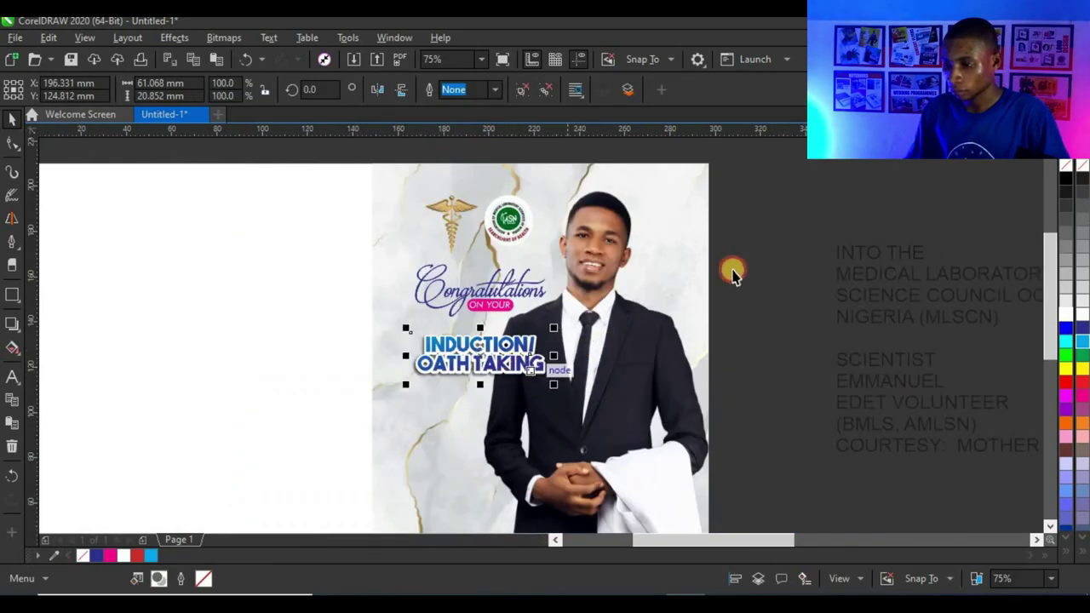
- Select the logo, Congratulations and ON YOUR elements together and shift them right
{"action": "key", "text": "Escape"}
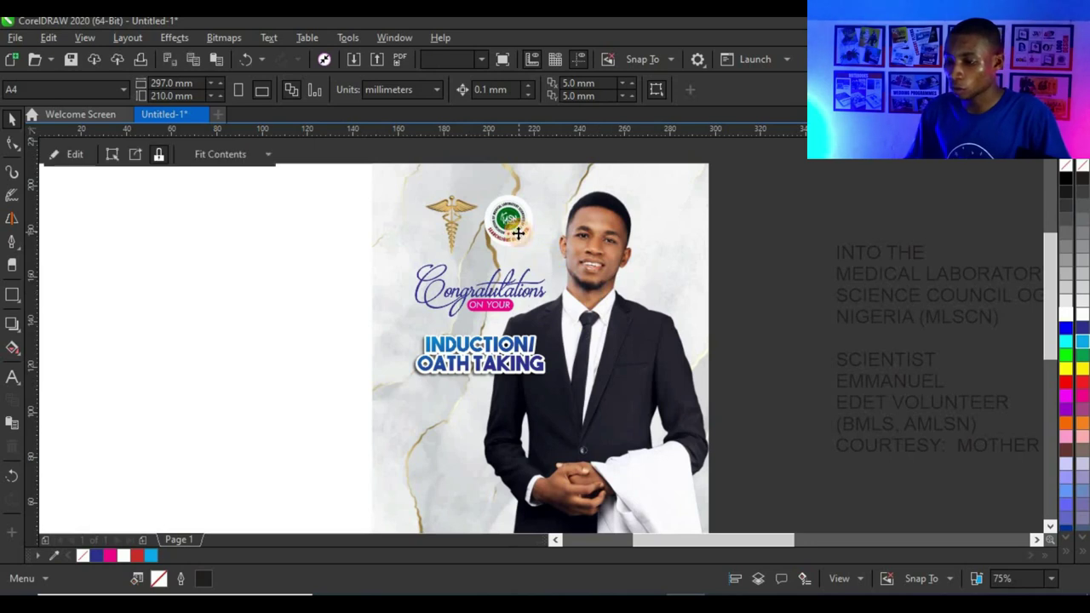
{"action": "left_click", "coordinate": [500, 226]}
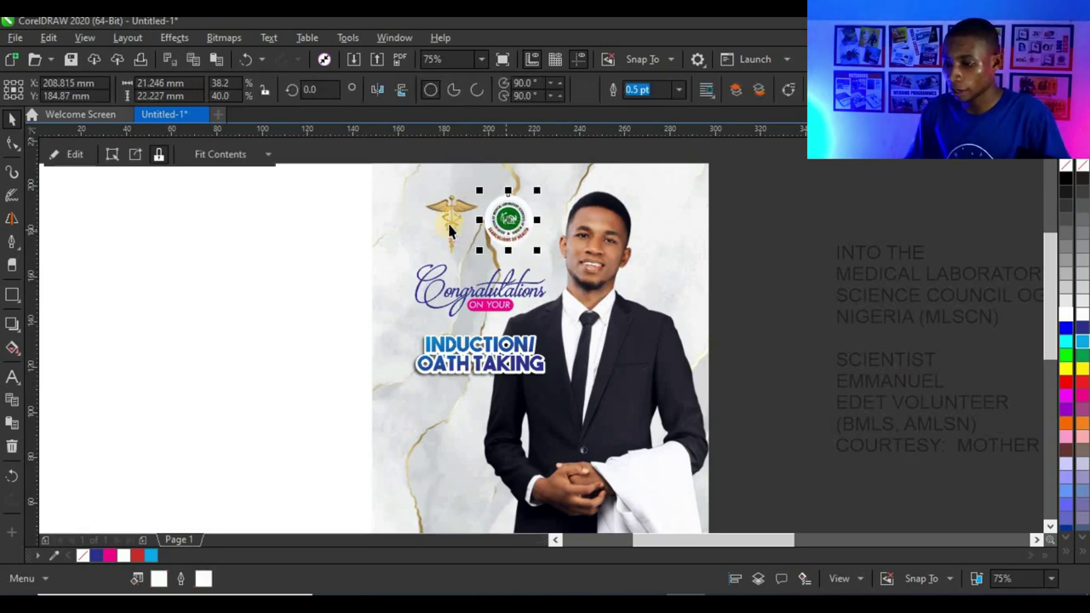
{"action": "left_click", "coordinate": [520, 293]}
{"action": "left_click", "coordinate": [509, 272]}
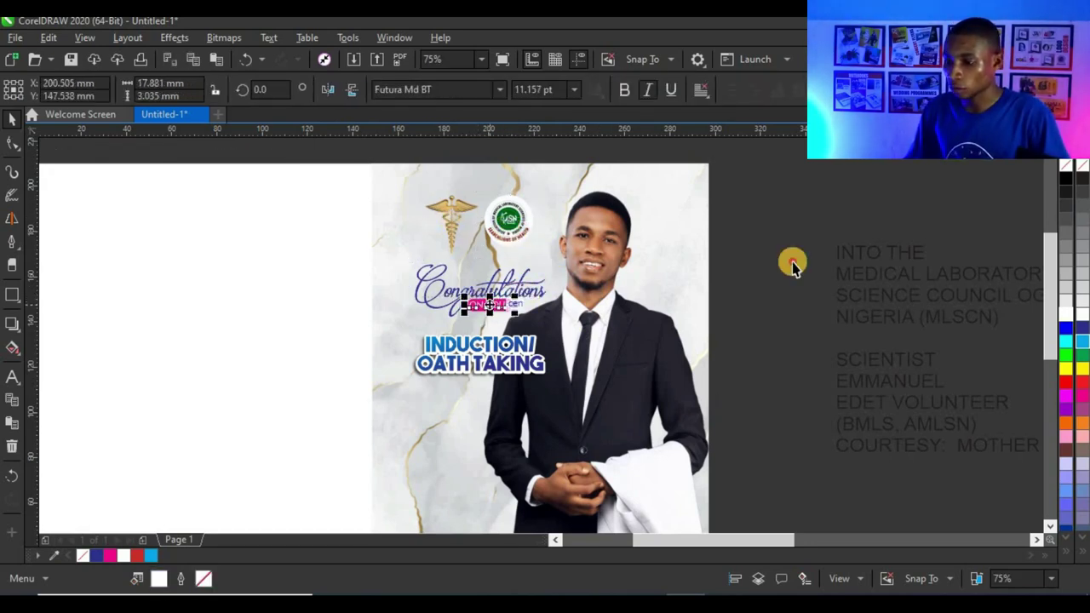
{"action": "left_click_drag", "start_coordinate": [759, 244], "coordinate": [368, 343]}
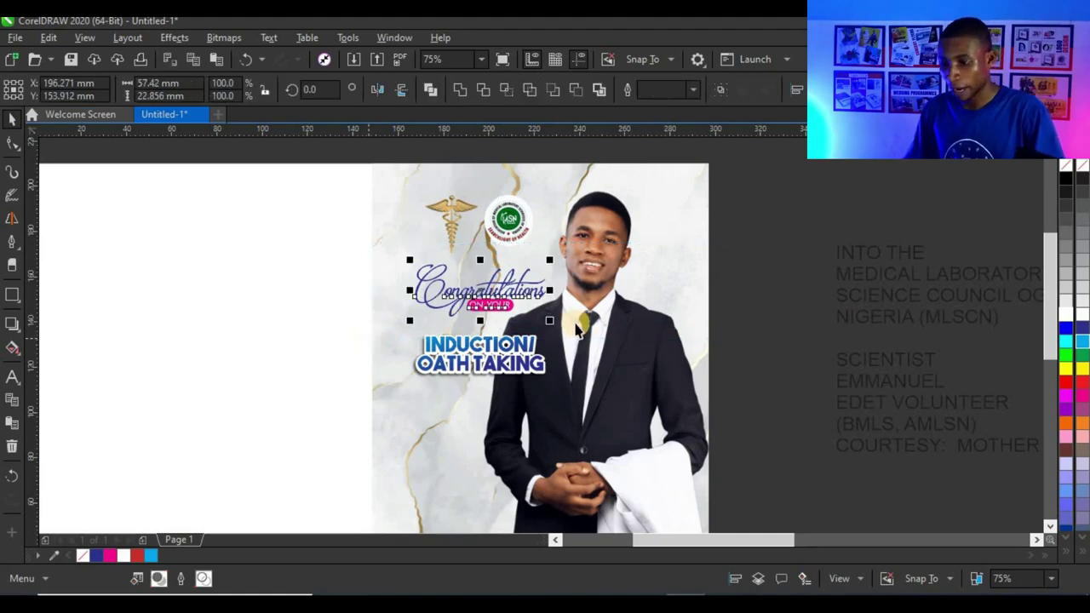
{"action": "left_click", "coordinate": [752, 237]}
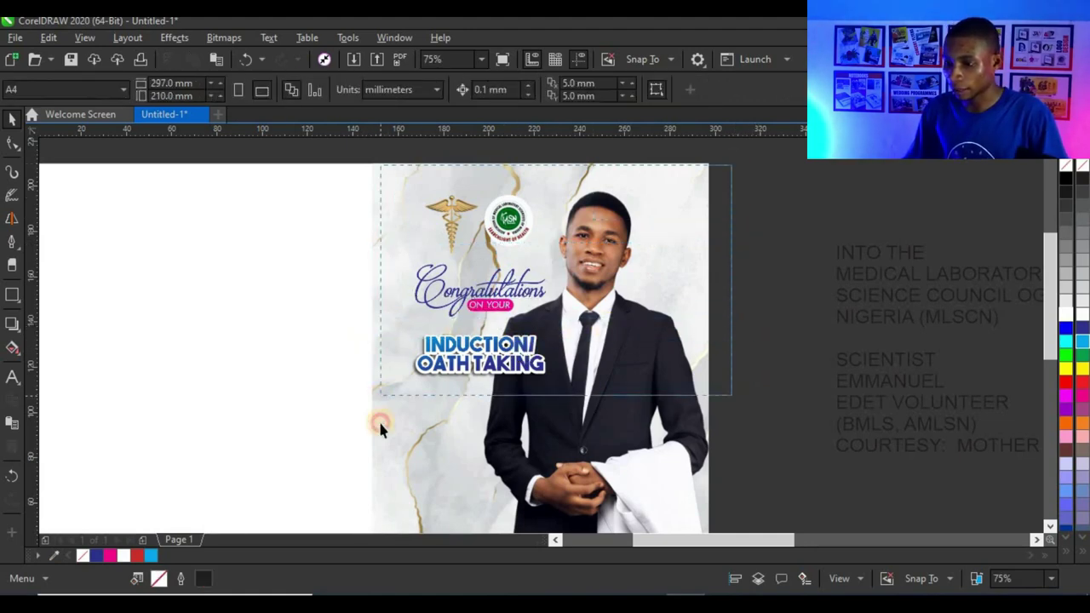
{"action": "left_click_drag", "start_coordinate": [380, 427], "coordinate": [375, 429]}
{"action": "left_click_drag", "start_coordinate": [473, 369], "coordinate": [502, 368]}
- Undo the heading-group shift, then cut INTO THE from the side text and paste it as new text
{"action": "key", "text": "ctrl+z"}
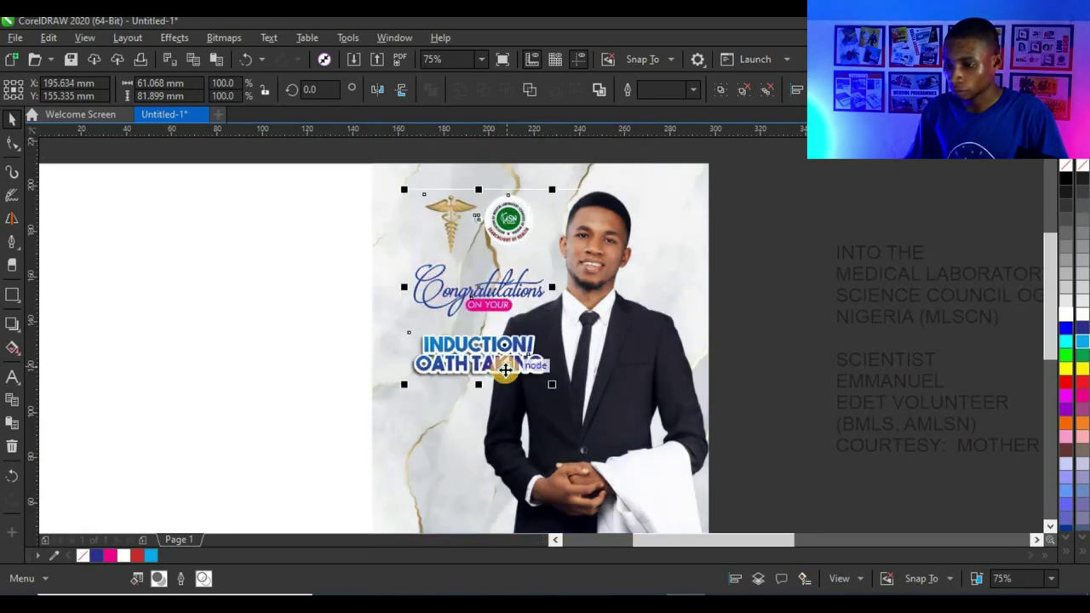
{"action": "left_click", "coordinate": [735, 207]}
{"action": "scroll", "coordinate": [569, 257], "scroll_direction": "right", "scroll_amount": 1}
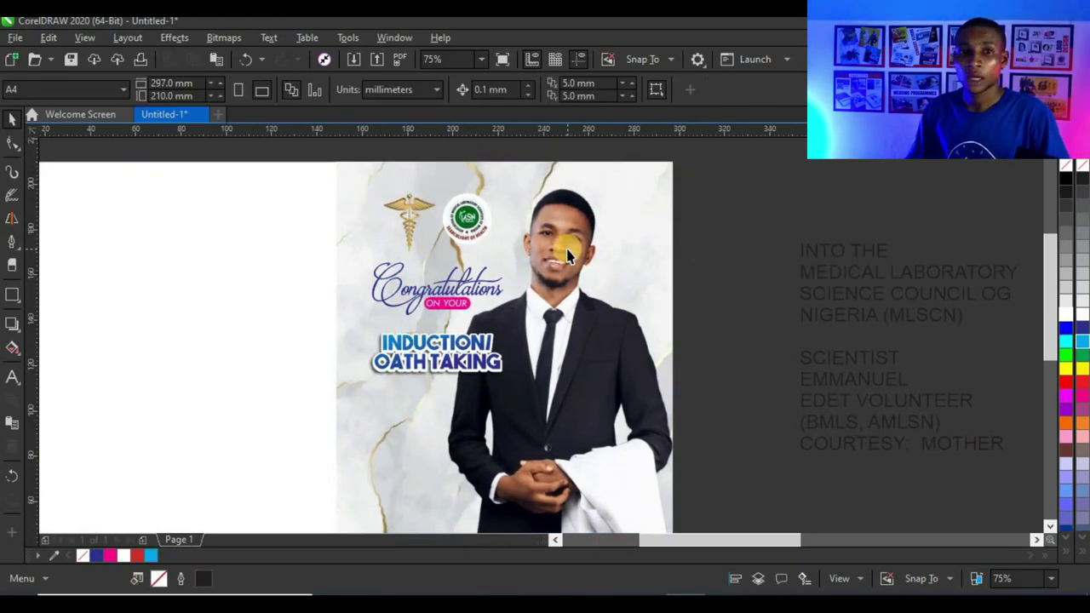
{"action": "double_click", "coordinate": [877, 255]}
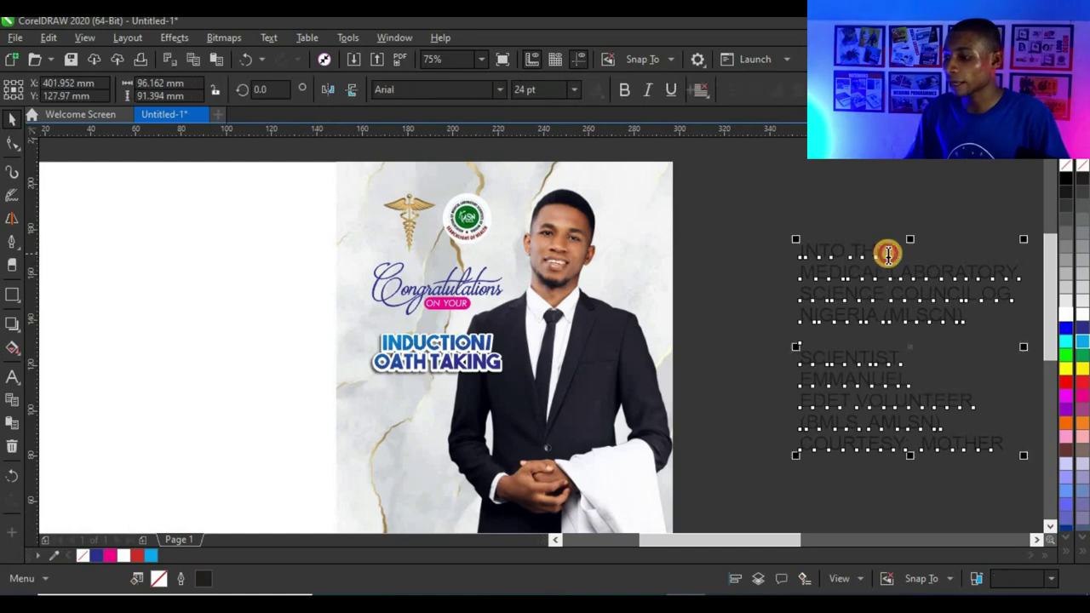
{"action": "scroll", "coordinate": [885, 249], "scroll_direction": "up", "scroll_amount": 2}
{"action": "left_click_drag", "start_coordinate": [888, 248], "coordinate": [632, 244]}
{"action": "key", "text": "ctrl+c"}
{"action": "key", "text": "Delete"}
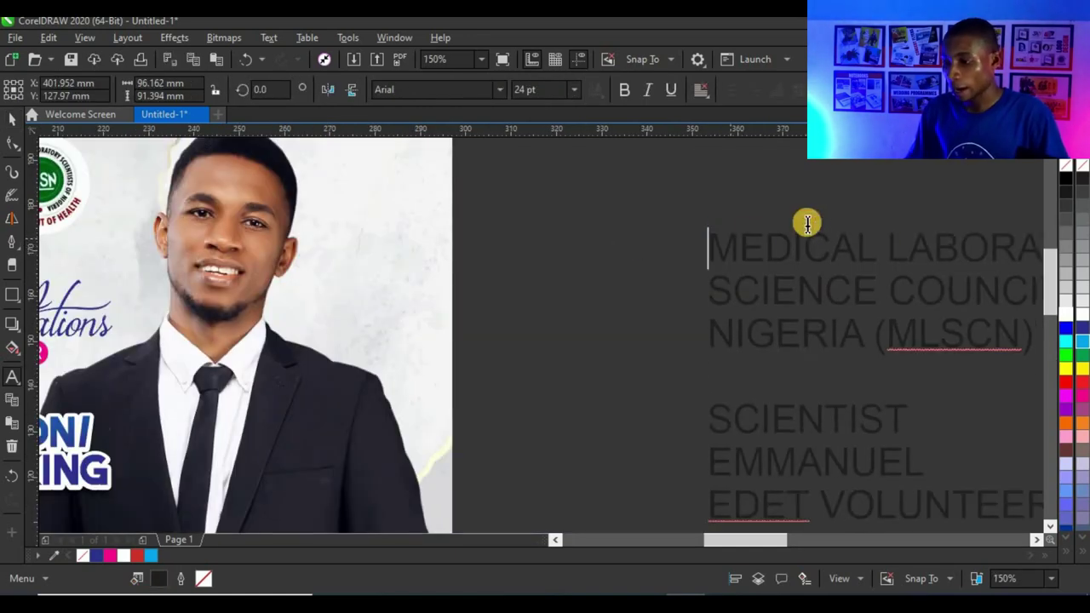
{"action": "scroll", "coordinate": [805, 224], "scroll_direction": "down", "scroll_amount": 2}
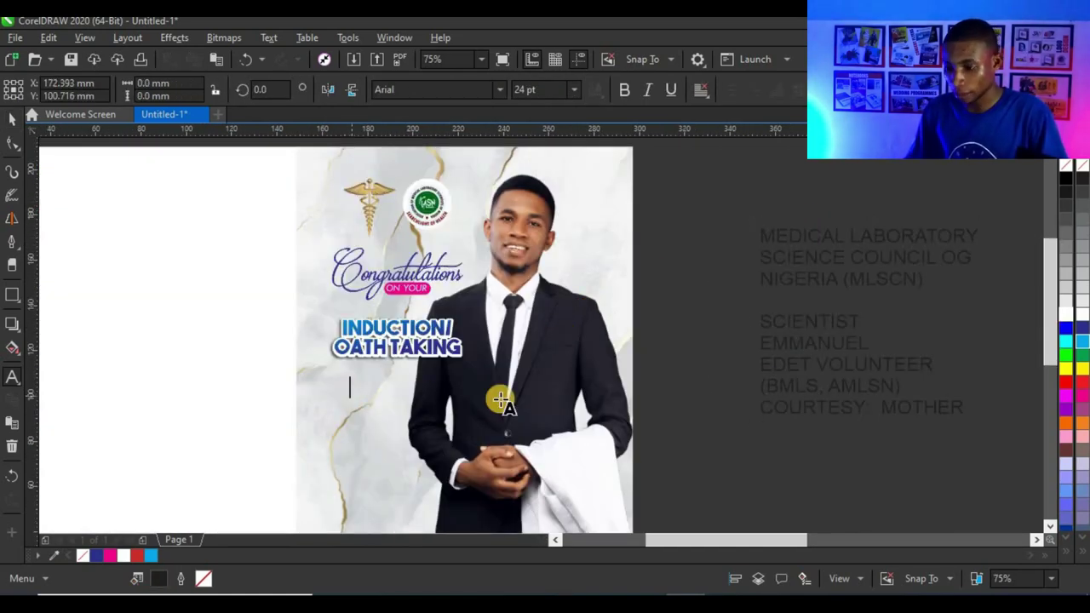
{"action": "key", "text": "ctrl+v"}
{"action": "scroll", "coordinate": [436, 373], "scroll_direction": "up", "scroll_amount": 2}
- Set INTO THE in Futura Md BT at 12 pt below the title
{"action": "left_click", "coordinate": [12, 119]}
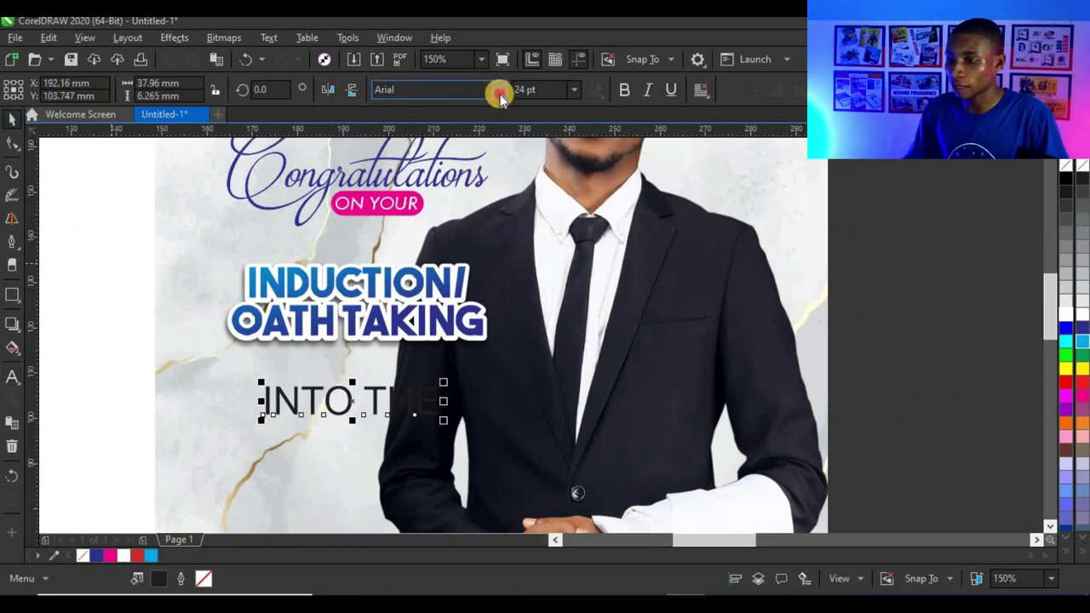
{"action": "left_click", "coordinate": [501, 95]}
{"action": "left_click", "coordinate": [479, 160]}
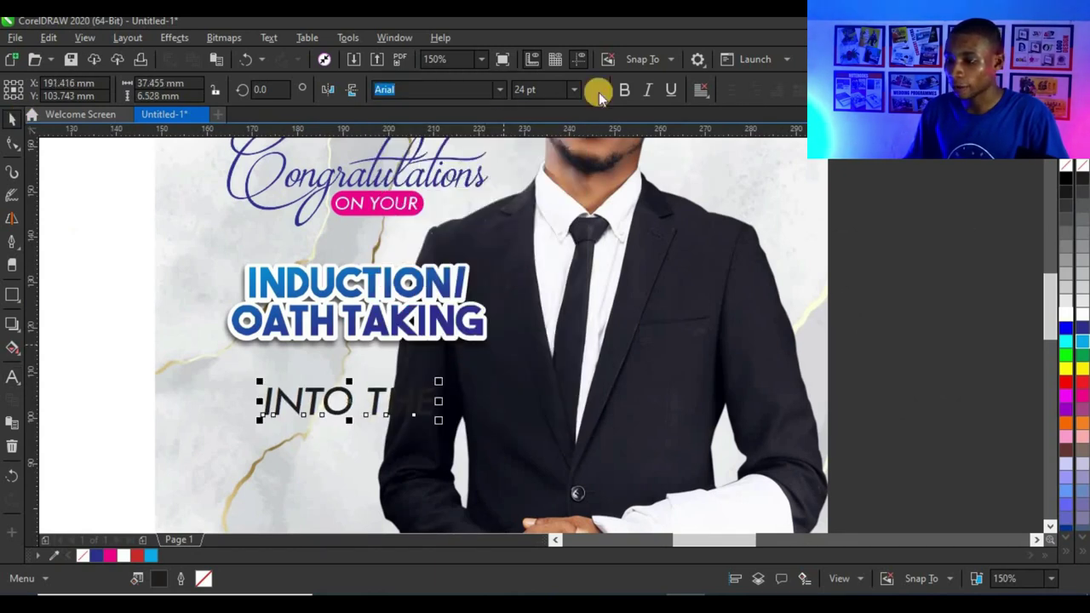
{"action": "left_click_drag", "start_coordinate": [439, 422], "coordinate": [368, 369]}
{"action": "left_click", "coordinate": [574, 89]}
{"action": "left_click", "coordinate": [545, 210]}
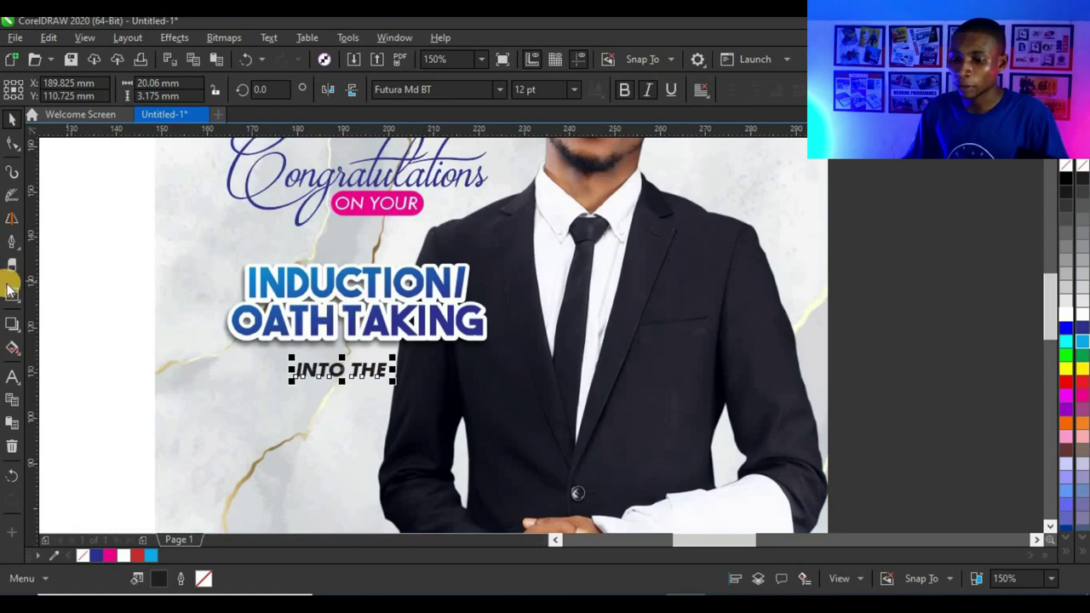
- Draw a rectangle enclosing the INTO THE text
{"action": "left_click", "coordinate": [12, 294]}
{"action": "scroll", "coordinate": [239, 364], "scroll_direction": "up", "scroll_amount": 2}
{"action": "mouse_move", "coordinate": [168, 337]}
{"action": "left_mouse_down"}
{"action": "mouse_move", "coordinate": [477, 392]}
{"action": "mouse_move", "coordinate": [450, 409]}
{"action": "left_mouse_up"}
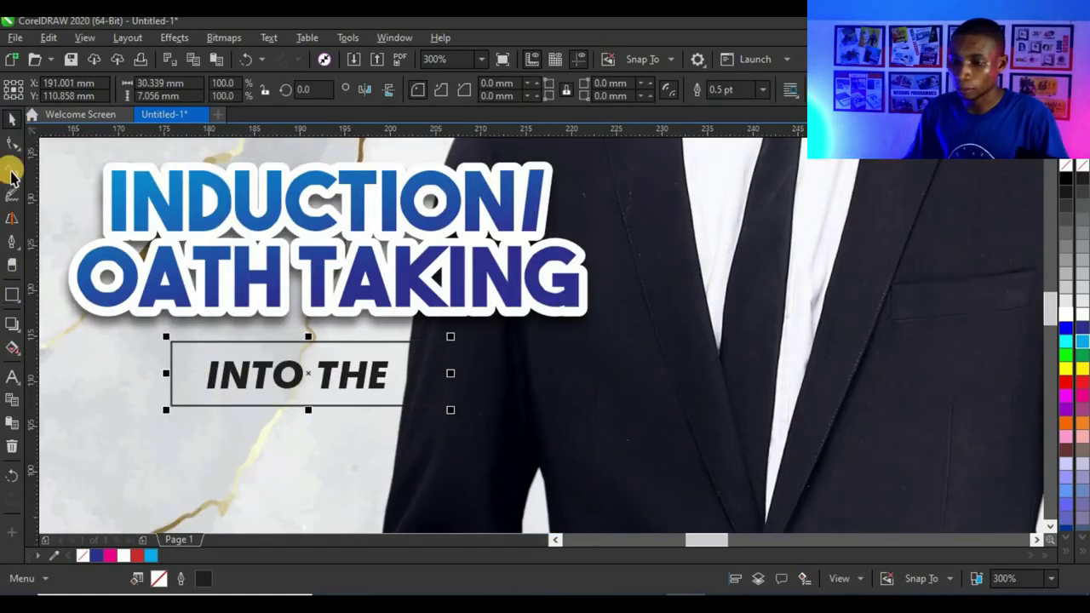
- Round the rectangle's corners into a pill, fill it white and remove its outline
{"action": "left_click", "coordinate": [12, 143]}
{"action": "left_click_drag", "start_coordinate": [196, 341], "coordinate": [199, 341]}
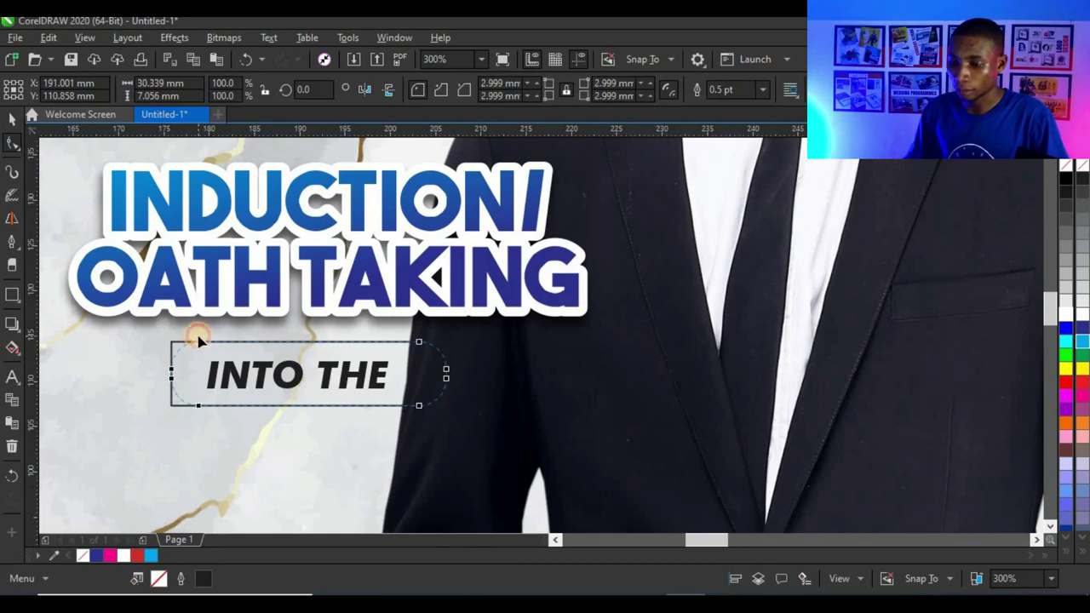
{"action": "left_click", "coordinate": [12, 120]}
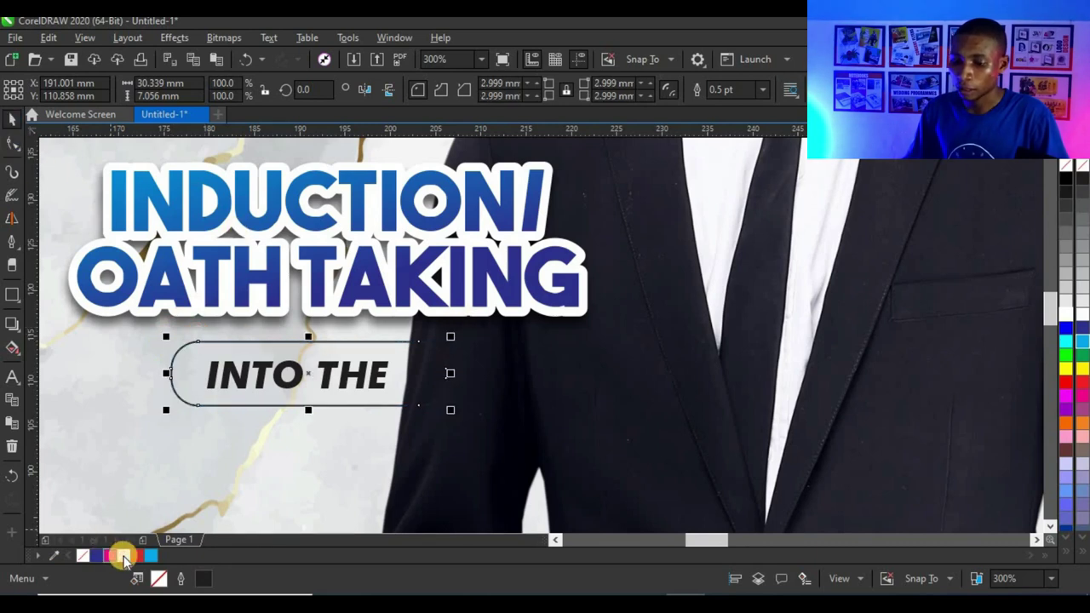
{"action": "left_click", "coordinate": [124, 556]}
{"action": "right_click", "coordinate": [83, 558]}
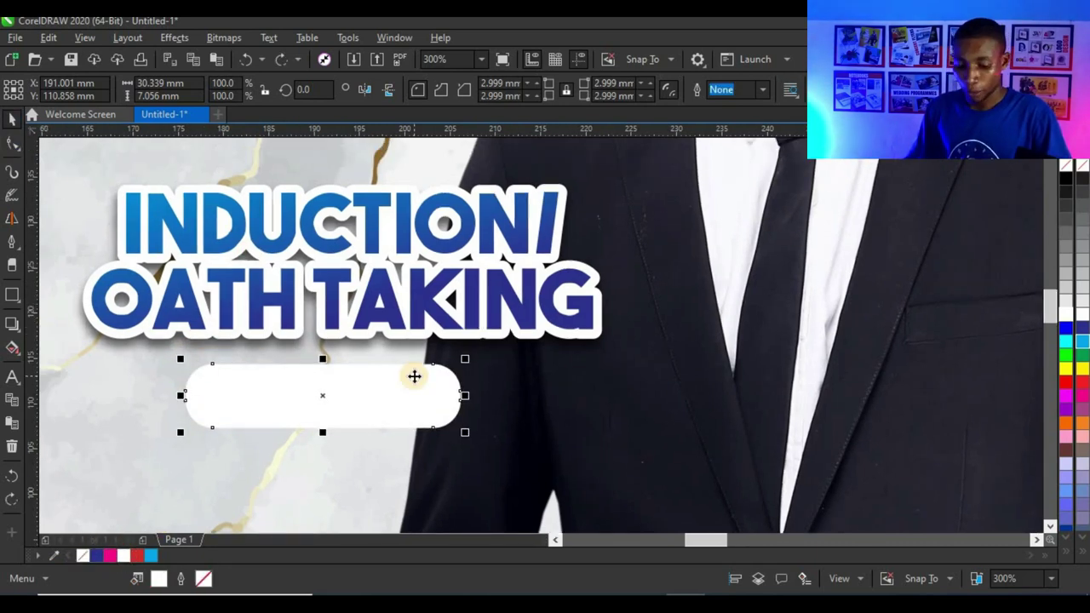
- Move the white pill inside the photo frame's PowerClip, behind INTO THE
{"action": "key", "text": "Delete"}
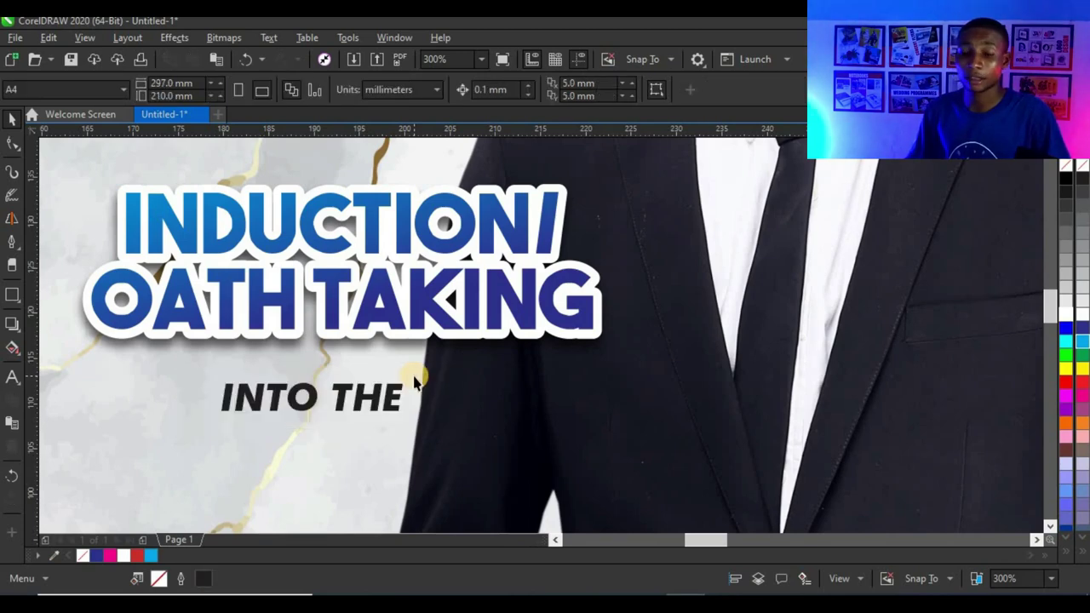
{"action": "scroll", "coordinate": [537, 393], "scroll_direction": "down", "scroll_amount": 3}
{"action": "double_click", "coordinate": [603, 367]}
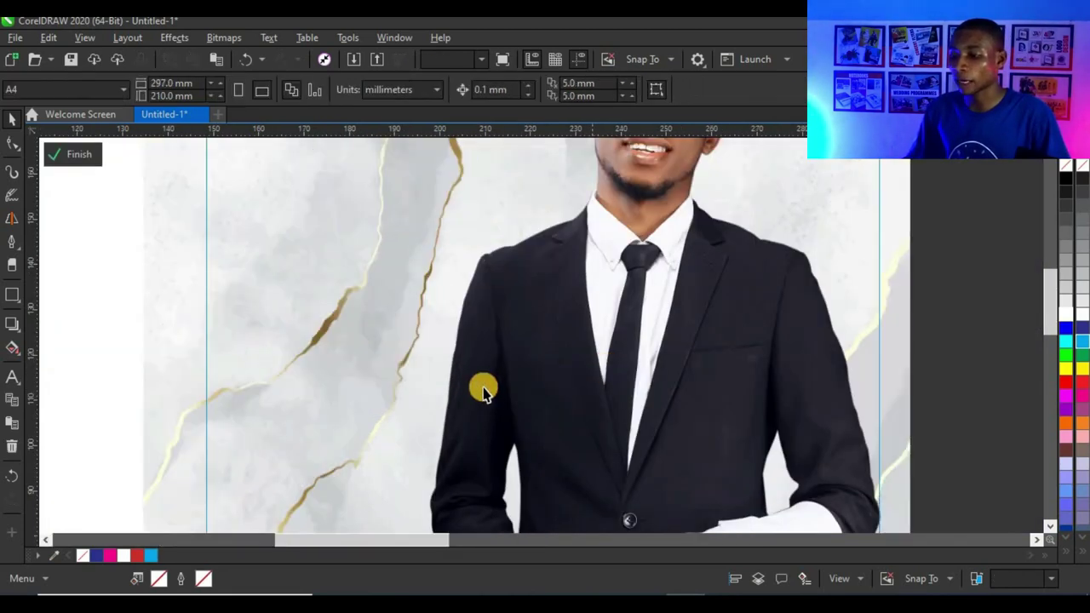
{"action": "scroll", "coordinate": [482, 384], "scroll_direction": "down", "scroll_amount": 1}
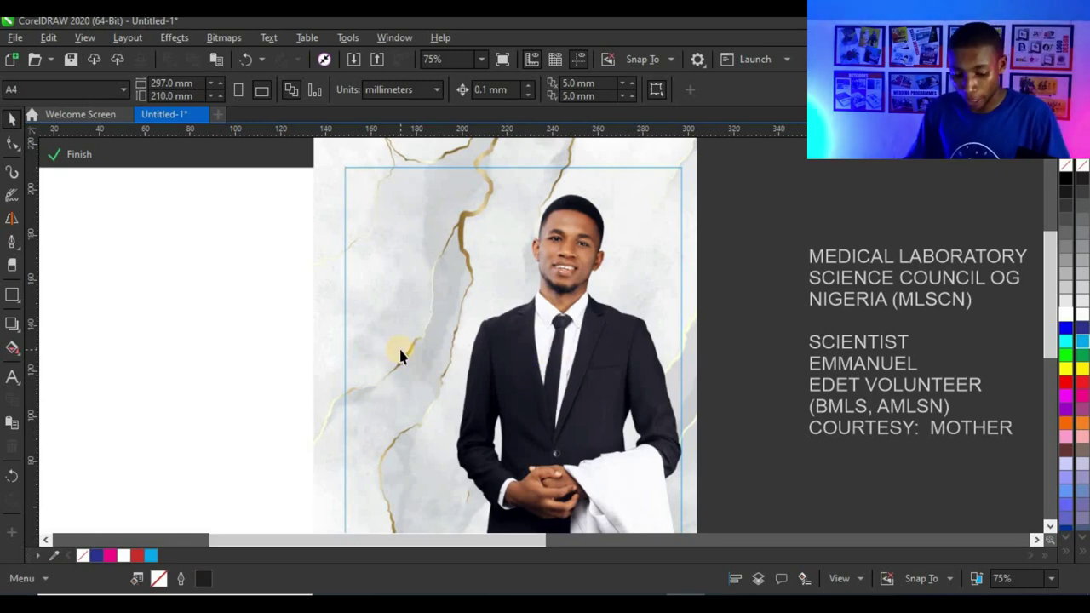
{"action": "key", "text": "Tab"}
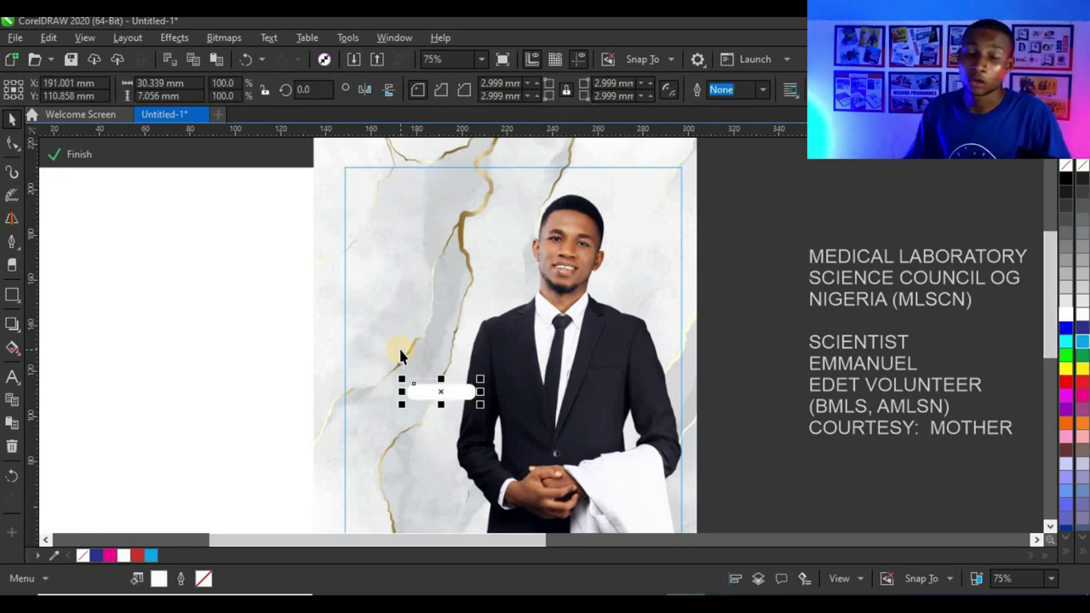
{"action": "scroll", "coordinate": [521, 402], "scroll_direction": "up", "scroll_amount": 2}
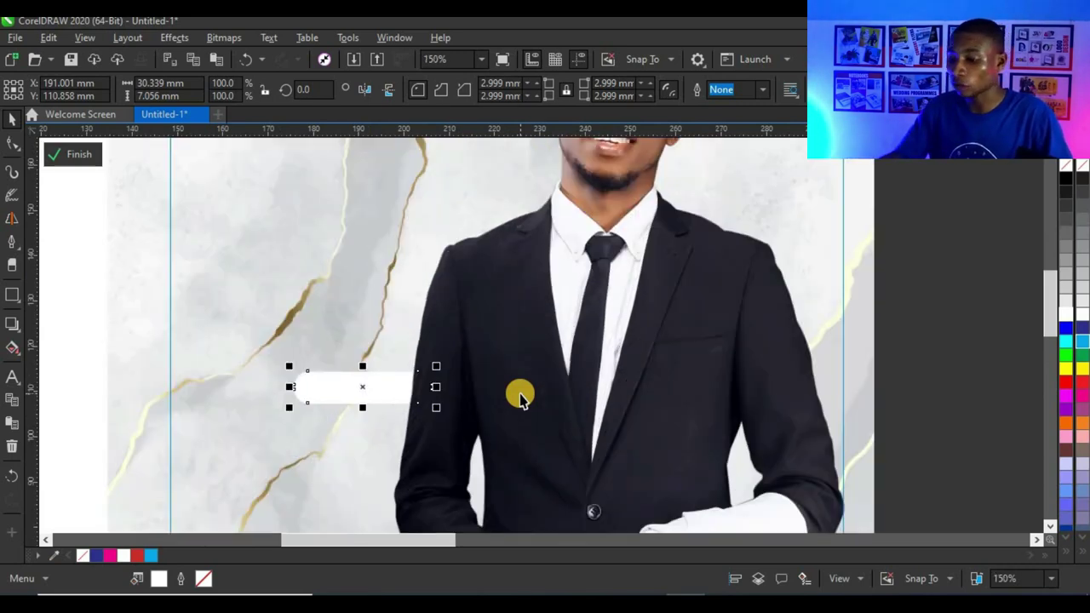
{"action": "scroll", "coordinate": [521, 402], "scroll_direction": "up", "scroll_amount": 2}
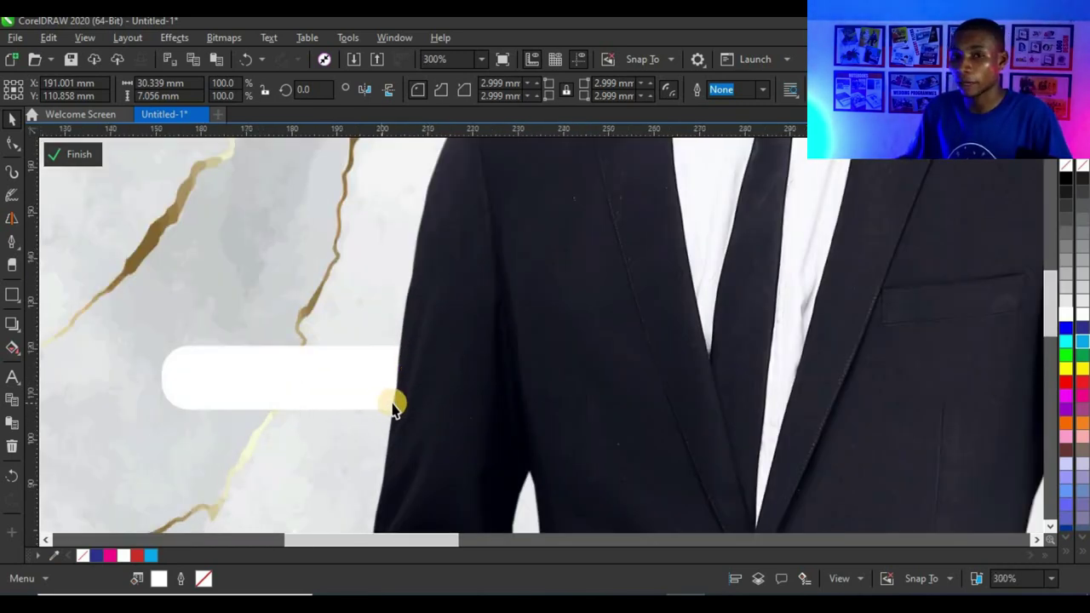
{"action": "scroll", "coordinate": [396, 405], "scroll_direction": "down", "scroll_amount": 2}
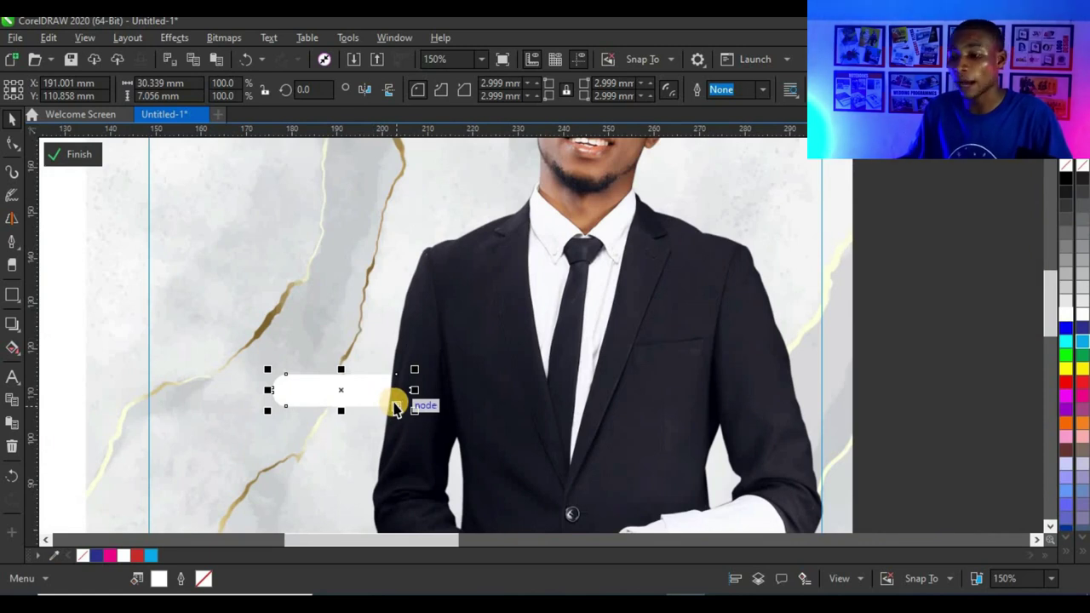
{"action": "scroll", "coordinate": [396, 405], "scroll_direction": "down", "scroll_amount": 2}
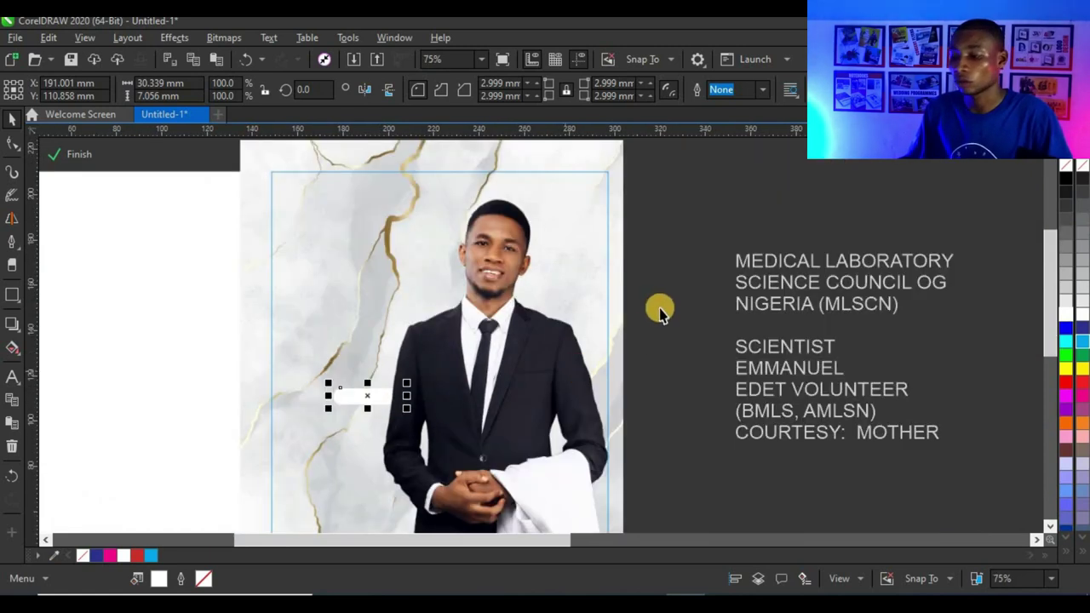
{"action": "left_click", "coordinate": [677, 370], "text": "ctrl"}
{"action": "key", "text": "Escape"}
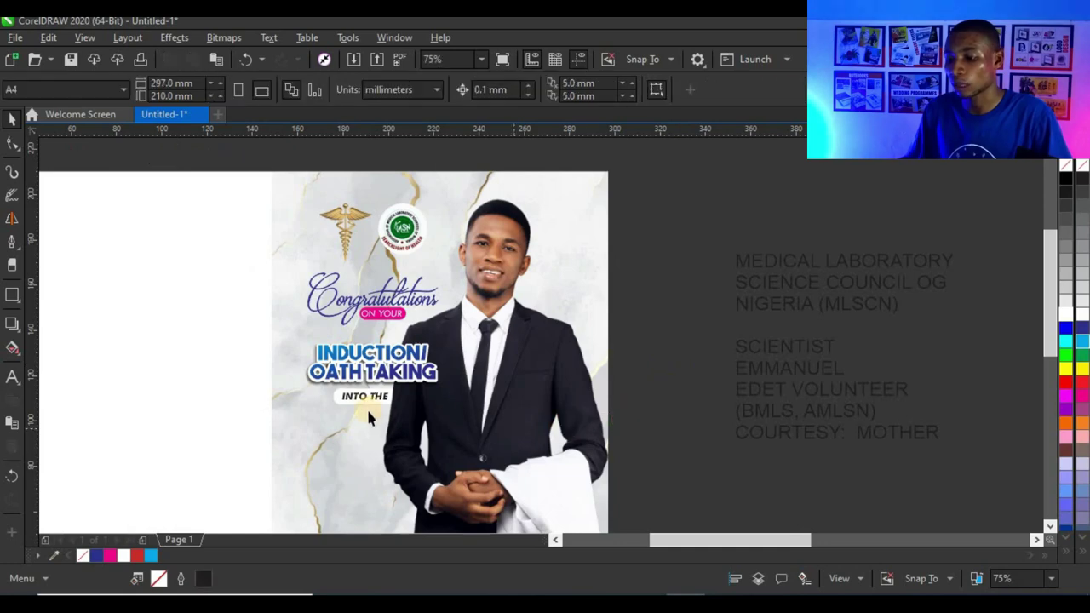
- Colour the INTO THE text pink
{"action": "scroll", "coordinate": [366, 407], "scroll_direction": "up", "scroll_amount": 2}
{"action": "scroll", "coordinate": [366, 402], "scroll_direction": "up", "scroll_amount": 6}
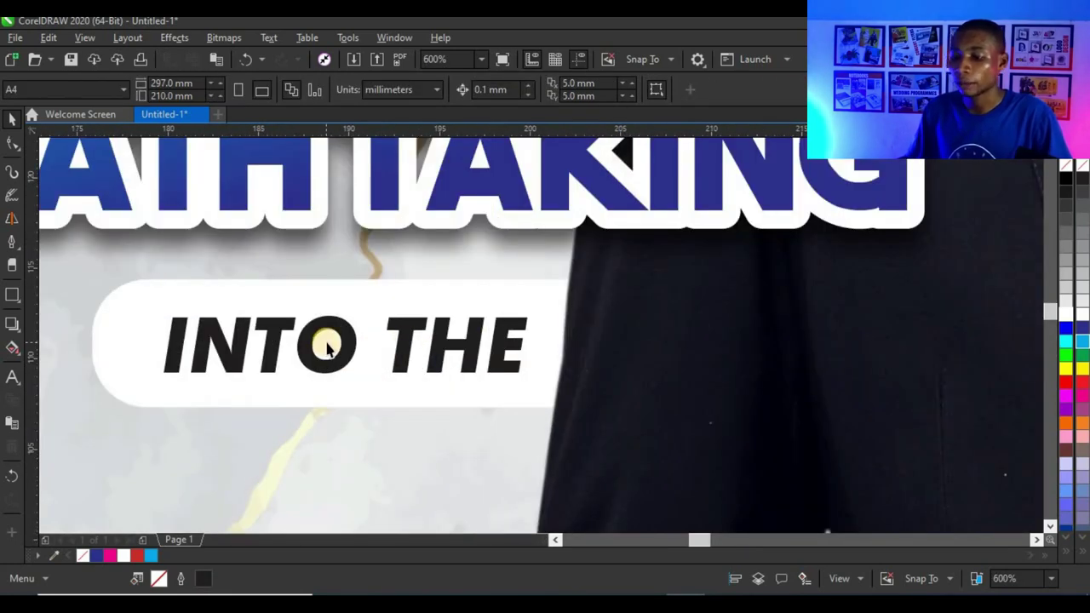
{"action": "scroll", "coordinate": [405, 356], "scroll_direction": "down", "scroll_amount": 2}
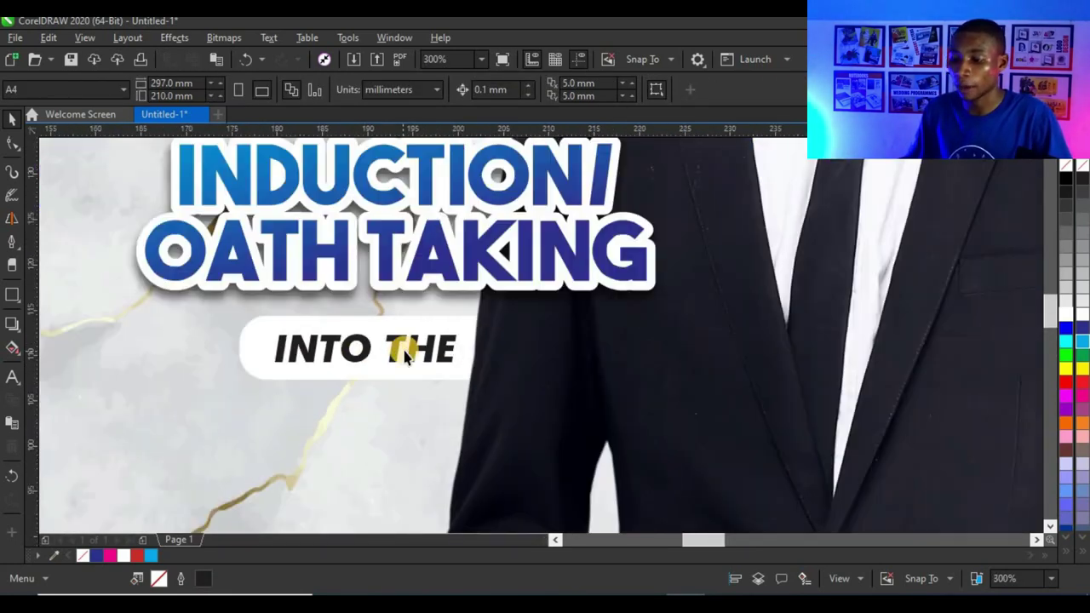
{"action": "left_click", "coordinate": [414, 354]}
{"action": "left_click", "coordinate": [111, 558]}
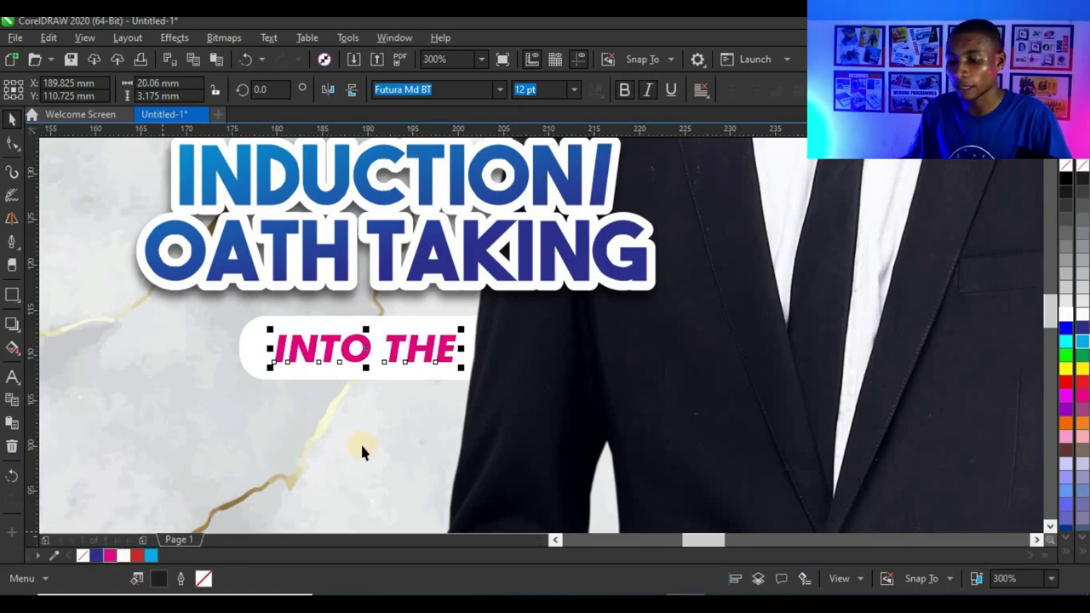
{"action": "scroll", "coordinate": [358, 373], "scroll_direction": "down", "scroll_amount": 4}
{"action": "left_click", "coordinate": [628, 315]}
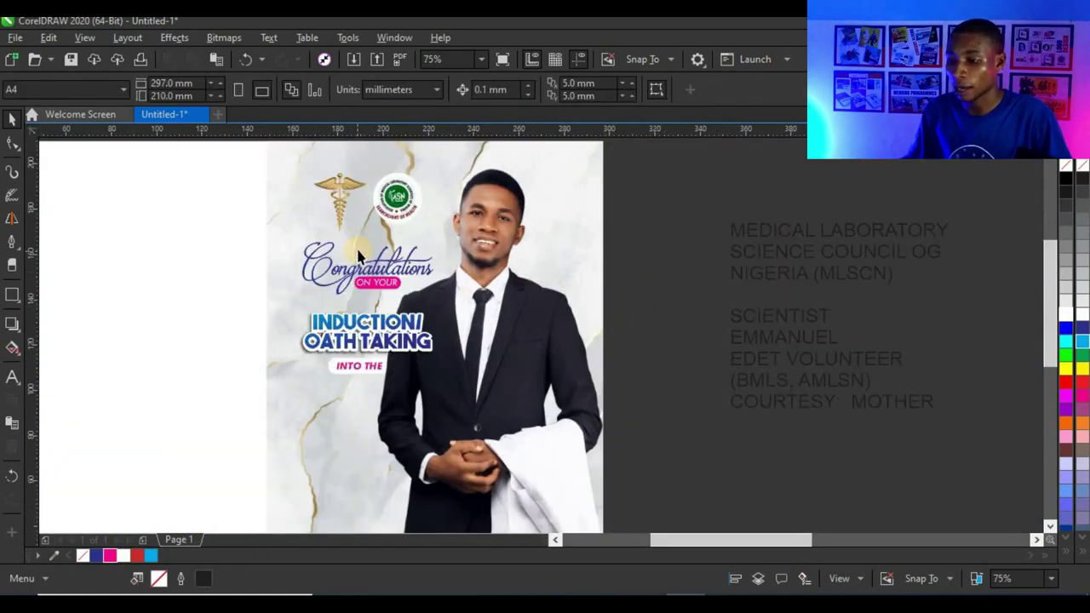
- Select the marble-and-portrait PowerClip photo and enter its contents for editing
{"action": "scroll", "coordinate": [359, 256], "scroll_direction": "up", "scroll_amount": 4}
{"action": "scroll", "coordinate": [355, 381], "scroll_direction": "down", "scroll_amount": 4}
{"action": "scroll", "coordinate": [365, 316], "scroll_direction": "up", "scroll_amount": 4}
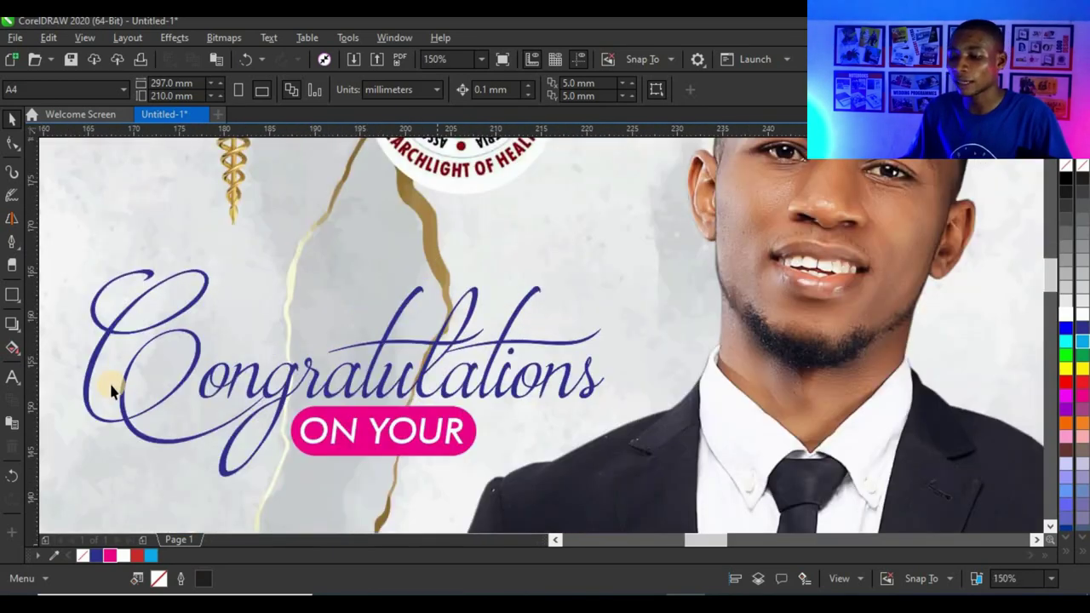
{"action": "scroll", "coordinate": [531, 343], "scroll_direction": "down", "scroll_amount": 2}
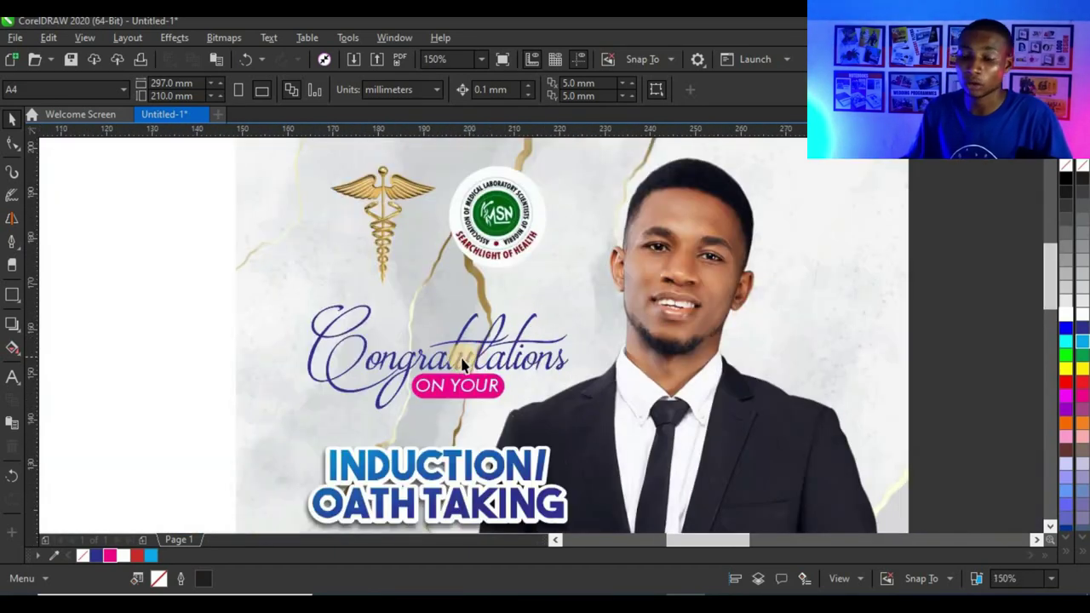
{"action": "scroll", "coordinate": [466, 364], "scroll_direction": "up", "scroll_amount": 2}
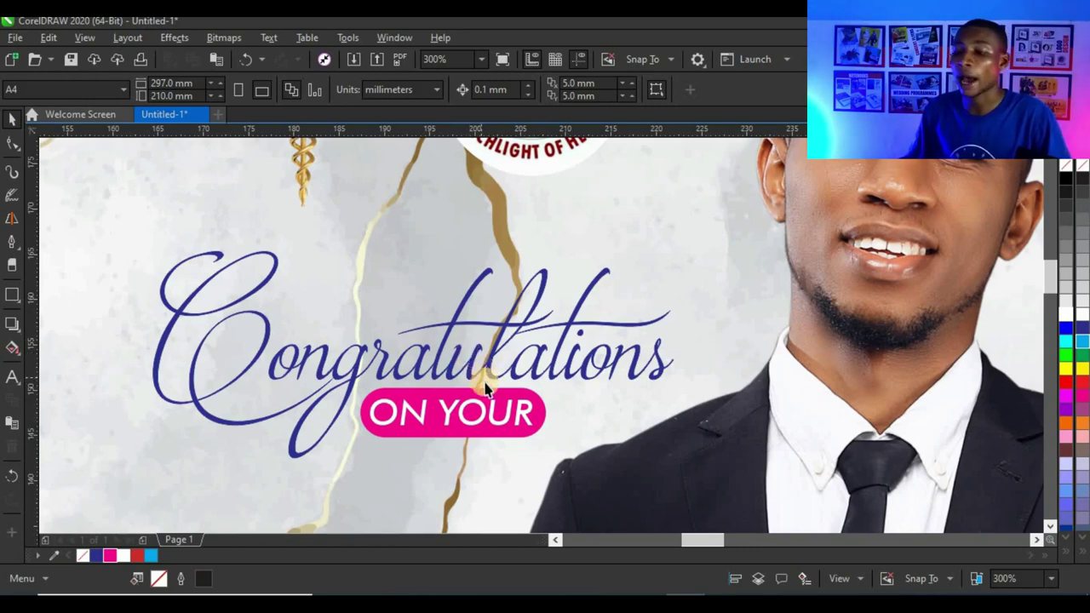
{"action": "scroll", "coordinate": [487, 387], "scroll_direction": "down", "scroll_amount": 2}
{"action": "left_click", "coordinate": [565, 304]}
{"action": "double_click", "coordinate": [573, 304]}
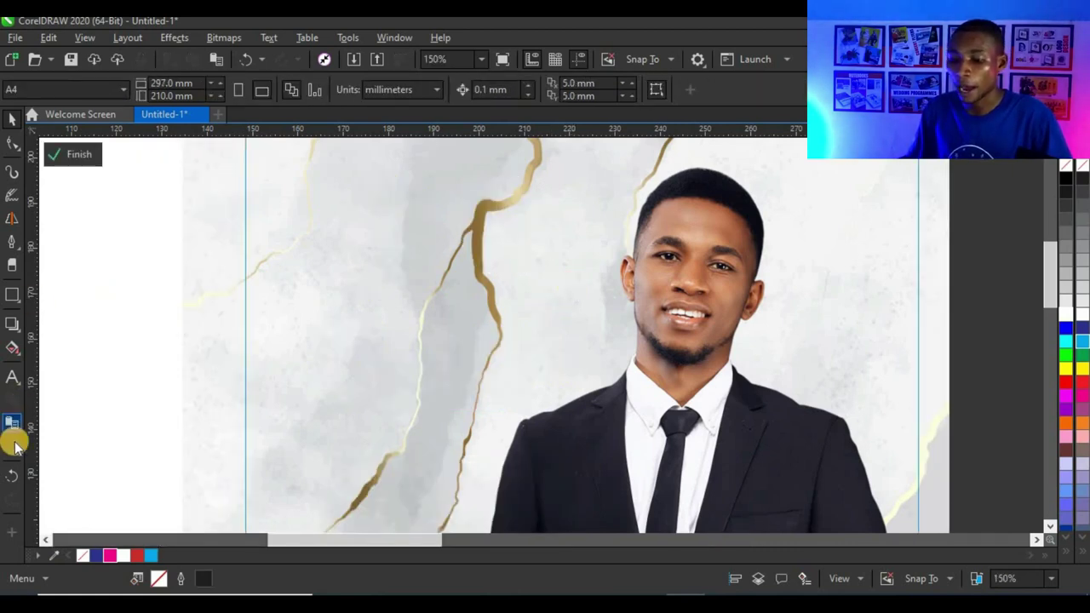
- Draw a white, outline-free ellipse over the marble left of the man
{"action": "left_click", "coordinate": [15, 292]}
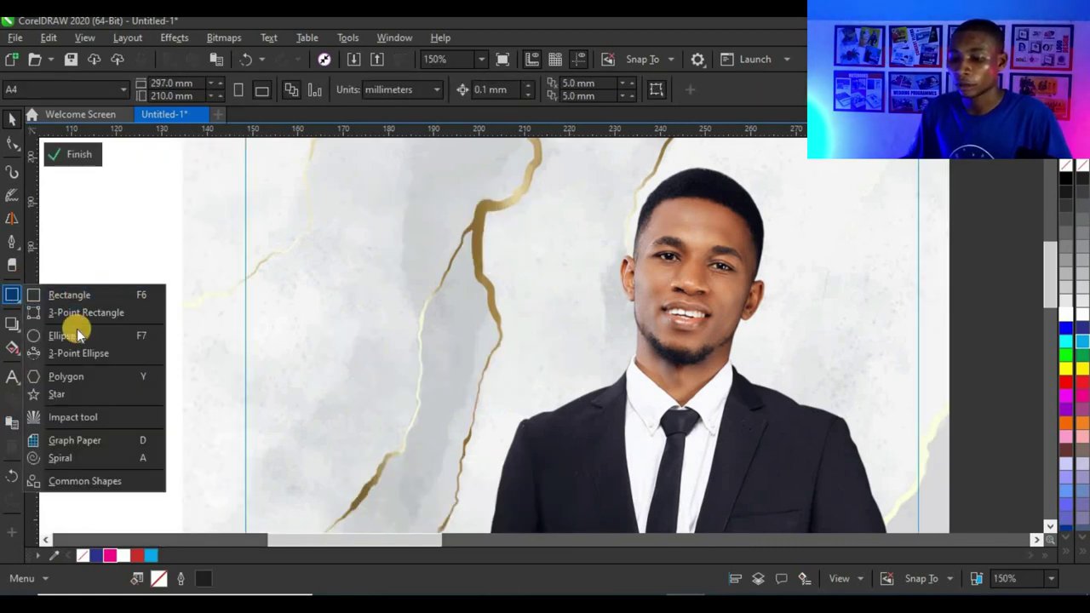
{"action": "left_click_drag", "start_coordinate": [335, 211], "coordinate": [604, 406]}
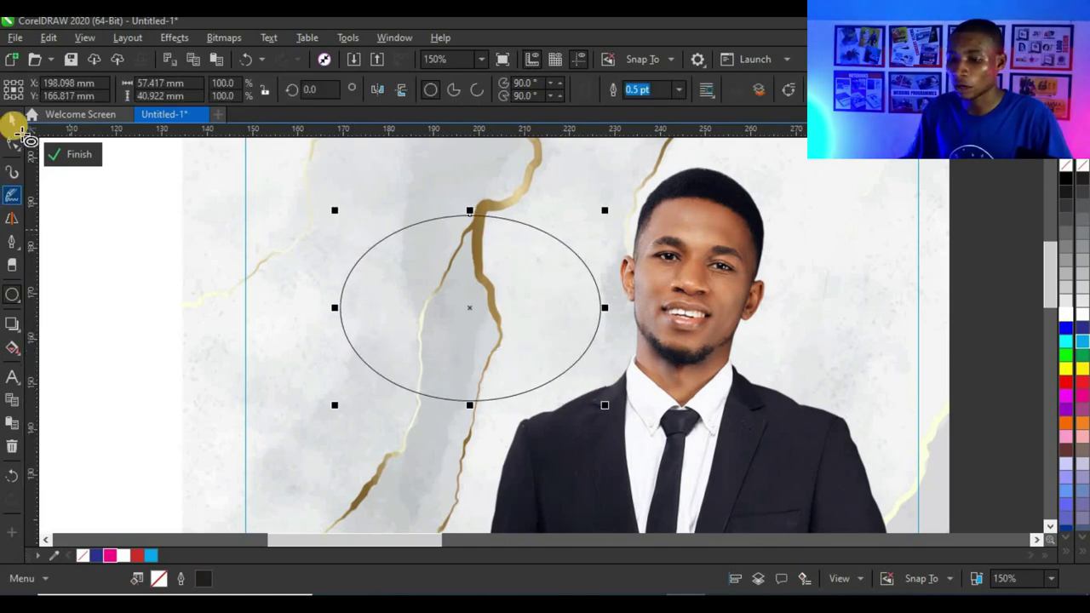
{"action": "left_click", "coordinate": [122, 555]}
{"action": "right_click", "coordinate": [82, 555]}
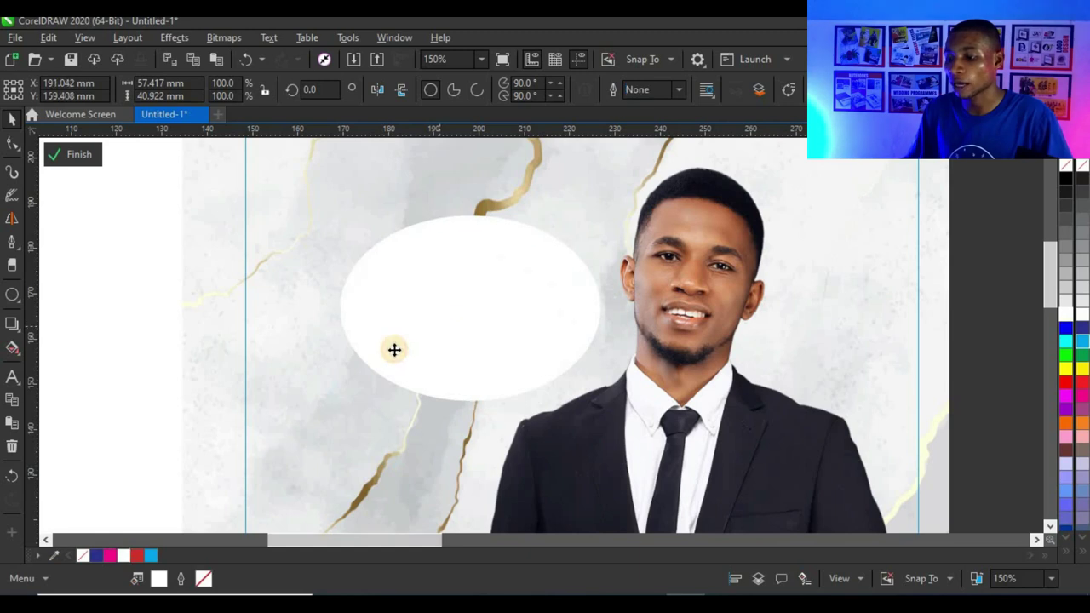
{"action": "left_click_drag", "start_coordinate": [477, 324], "coordinate": [431, 333]}
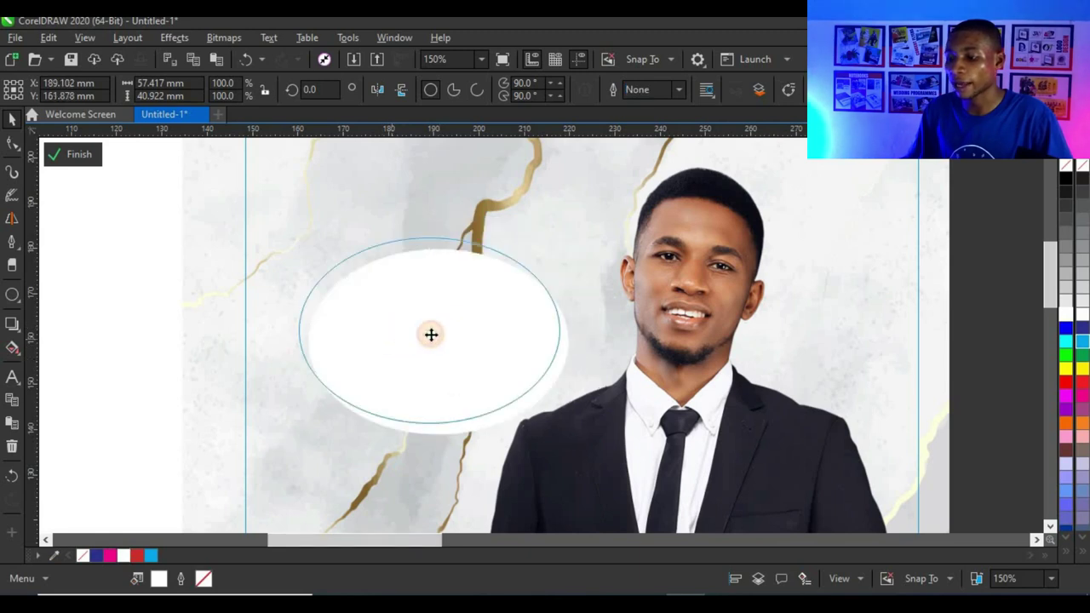
- Apply a Gaussian Blur of radius 59.7 to the ellipse and enlarge the glow to 129.3%
{"action": "left_click", "coordinate": [174, 38]}
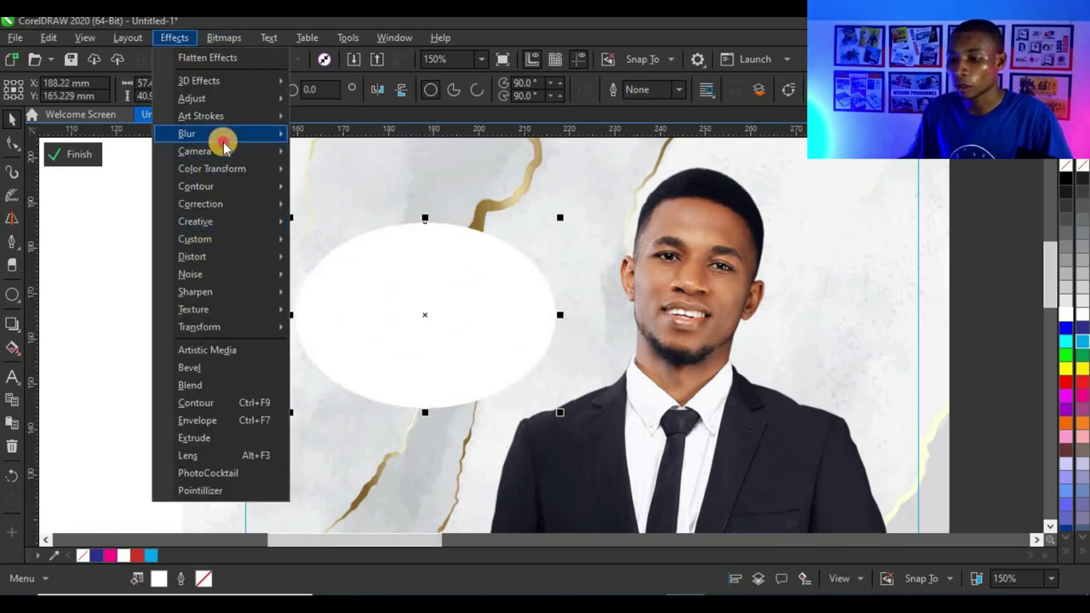
{"action": "mouse_move", "coordinate": [221, 137]}
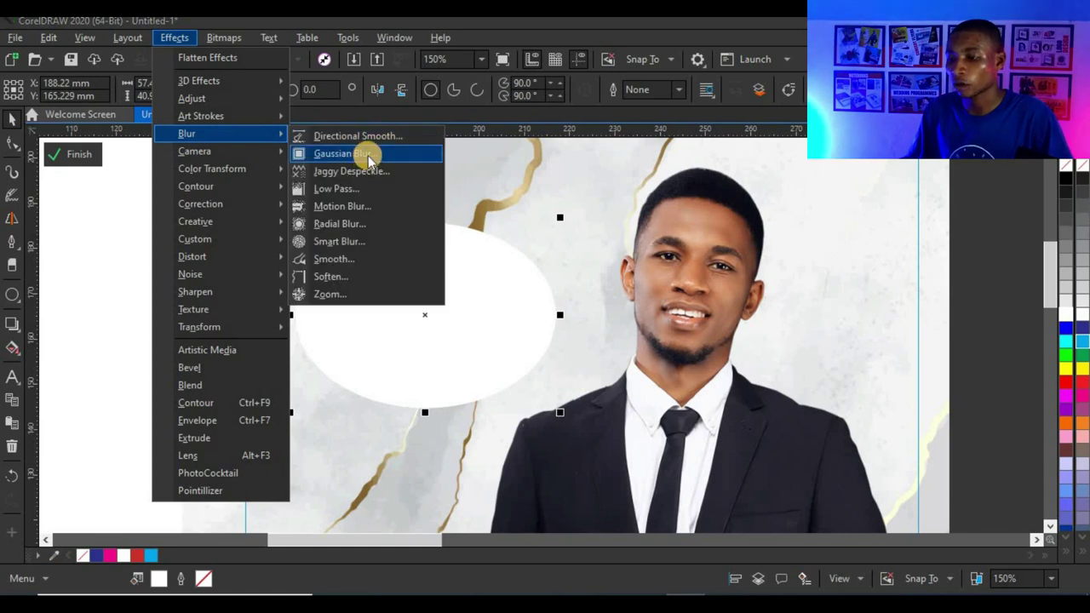
{"action": "left_click", "coordinate": [366, 154]}
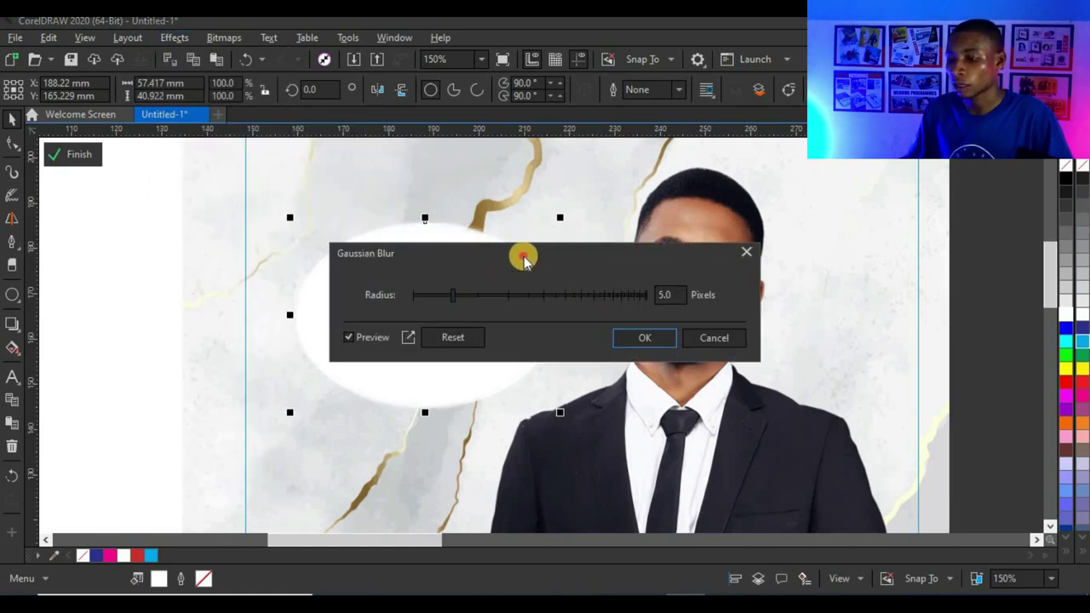
{"action": "left_click_drag", "start_coordinate": [523, 260], "coordinate": [790, 232]}
{"action": "left_click", "coordinate": [705, 231]}
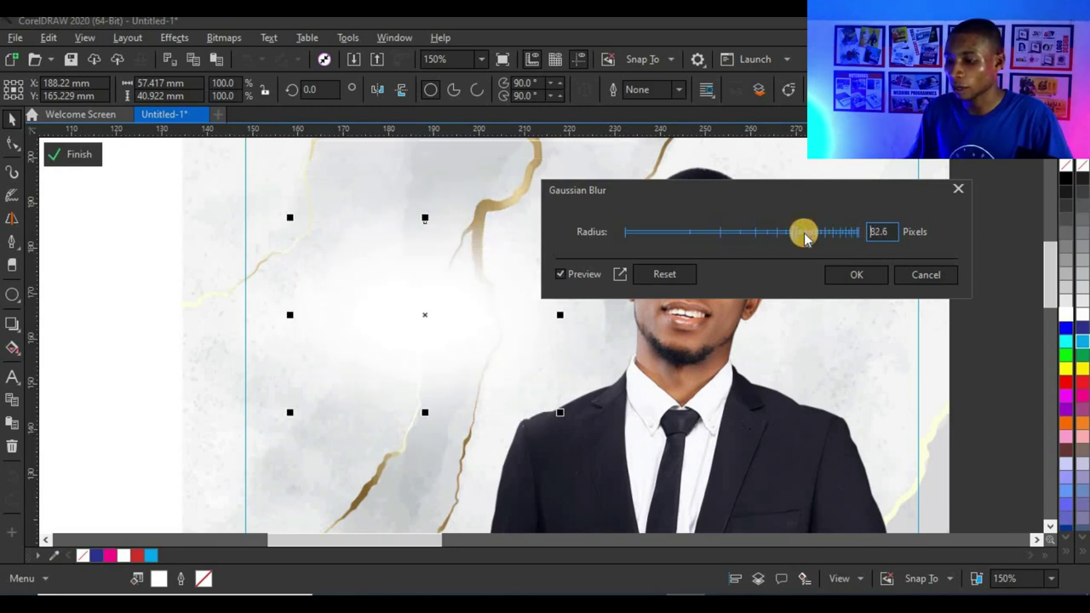
{"action": "left_click", "coordinate": [800, 234]}
{"action": "left_click", "coordinate": [856, 274]}
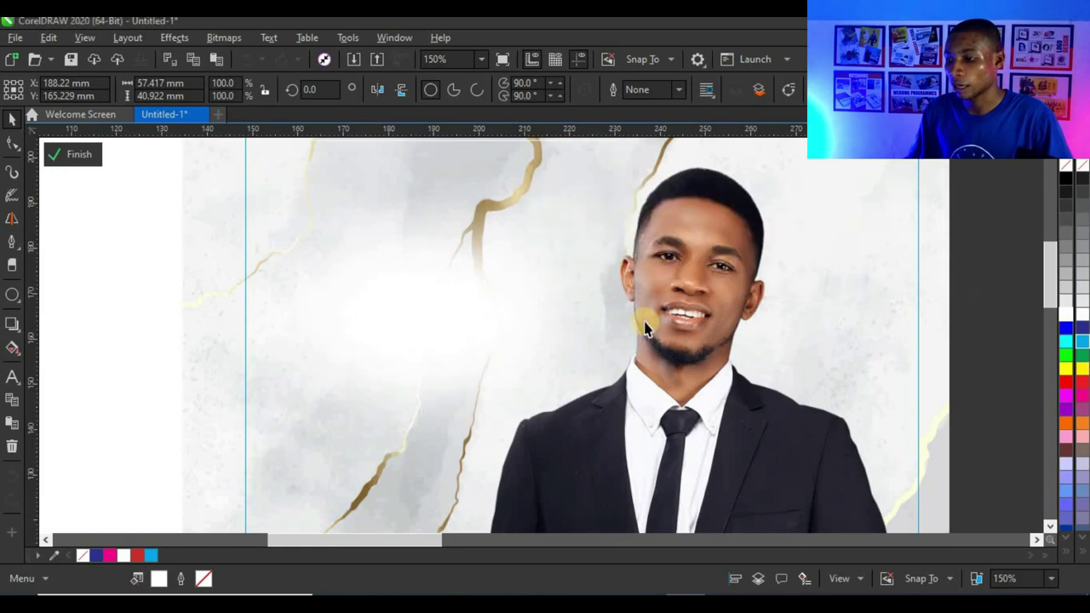
{"action": "left_click_drag", "start_coordinate": [583, 429], "coordinate": [598, 441]}
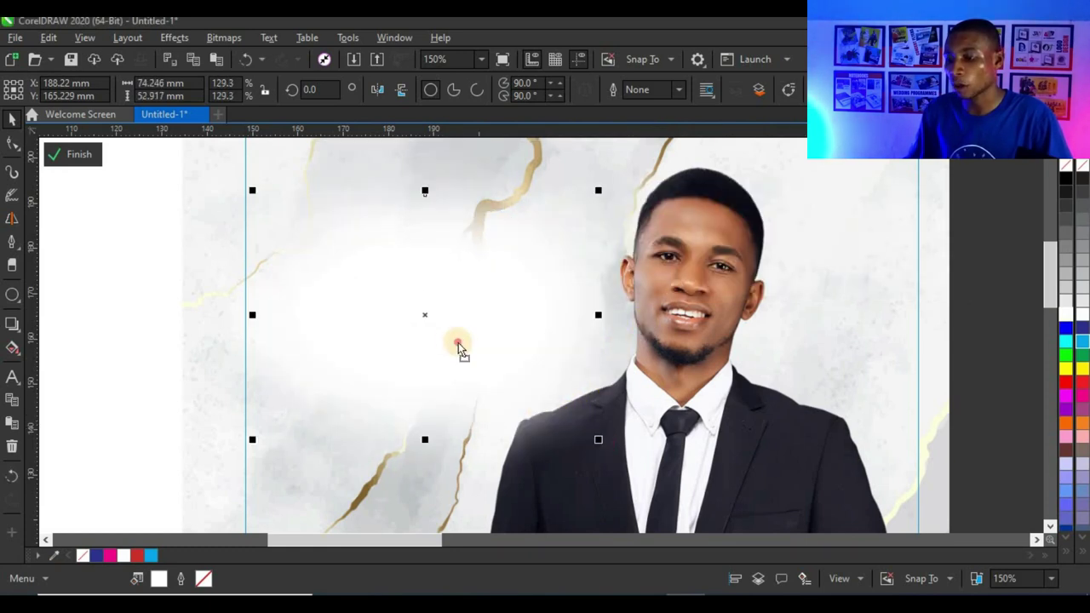
{"action": "left_click_drag", "start_coordinate": [457, 348], "coordinate": [461, 344]}
{"action": "left_click", "coordinate": [459, 340]}
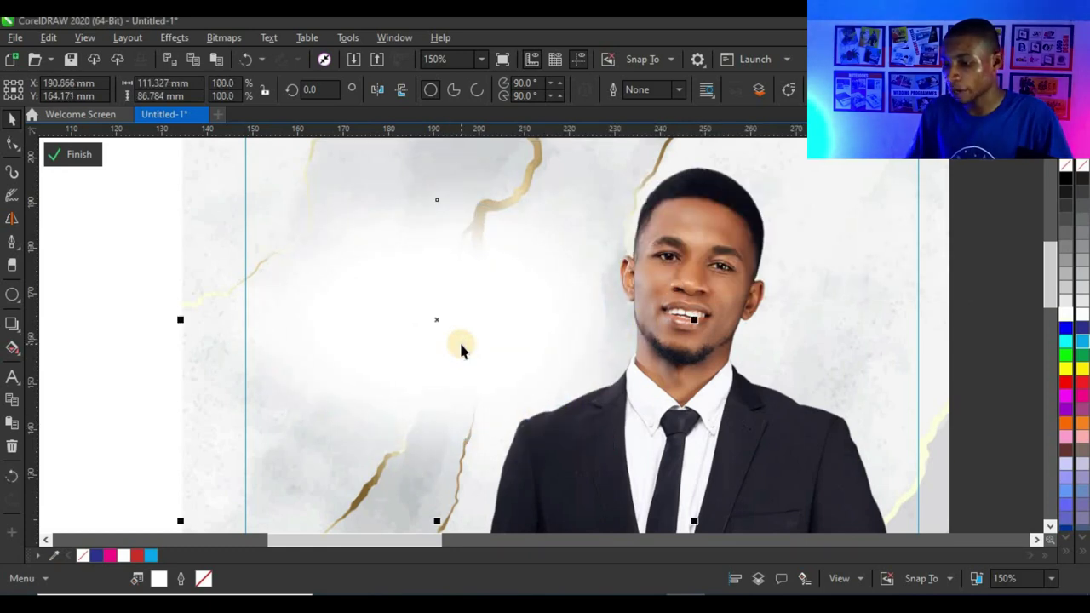
- Finish editing the clipping frame's contents
{"action": "scroll", "coordinate": [406, 354], "scroll_direction": "down", "scroll_amount": 2}
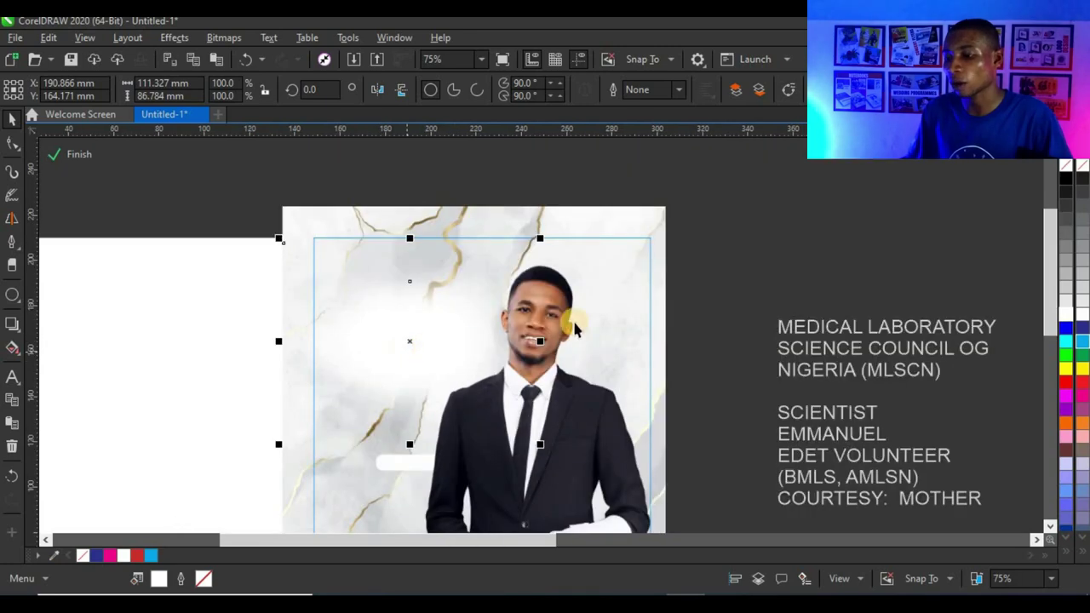
{"action": "left_click", "coordinate": [772, 224], "text": "ctrl"}
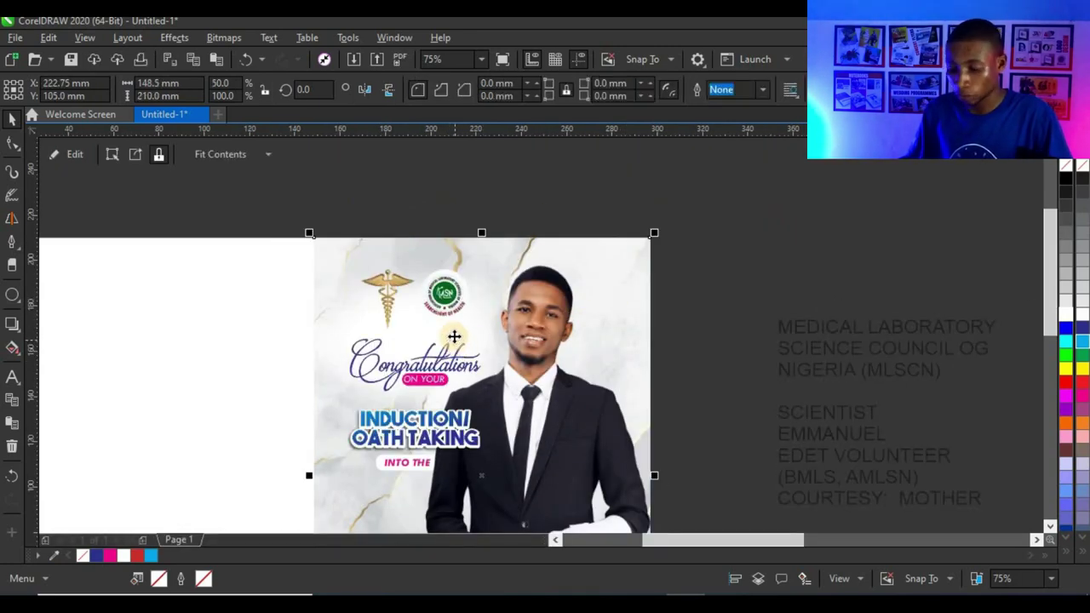
{"action": "scroll", "coordinate": [424, 325], "scroll_direction": "up", "scroll_amount": 2}
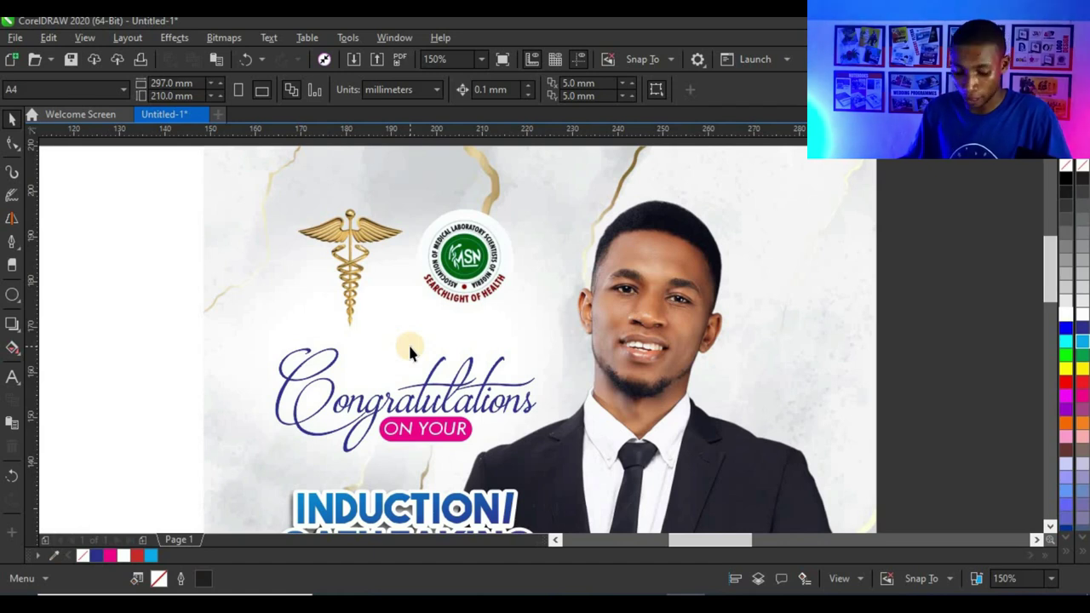
- Shorten the object behind the heading from the top to about 69.6 mm tall
{"action": "left_click", "coordinate": [280, 314]}
{"action": "scroll", "coordinate": [281, 314], "scroll_direction": "down", "scroll_amount": 2}
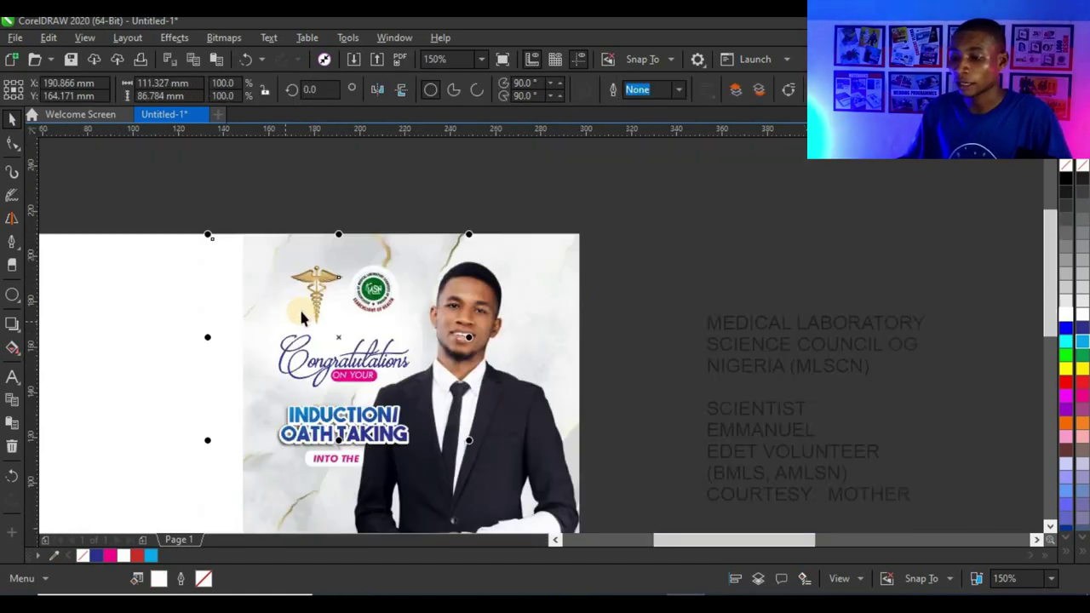
{"action": "left_click_drag", "start_coordinate": [342, 238], "coordinate": [341, 285]}
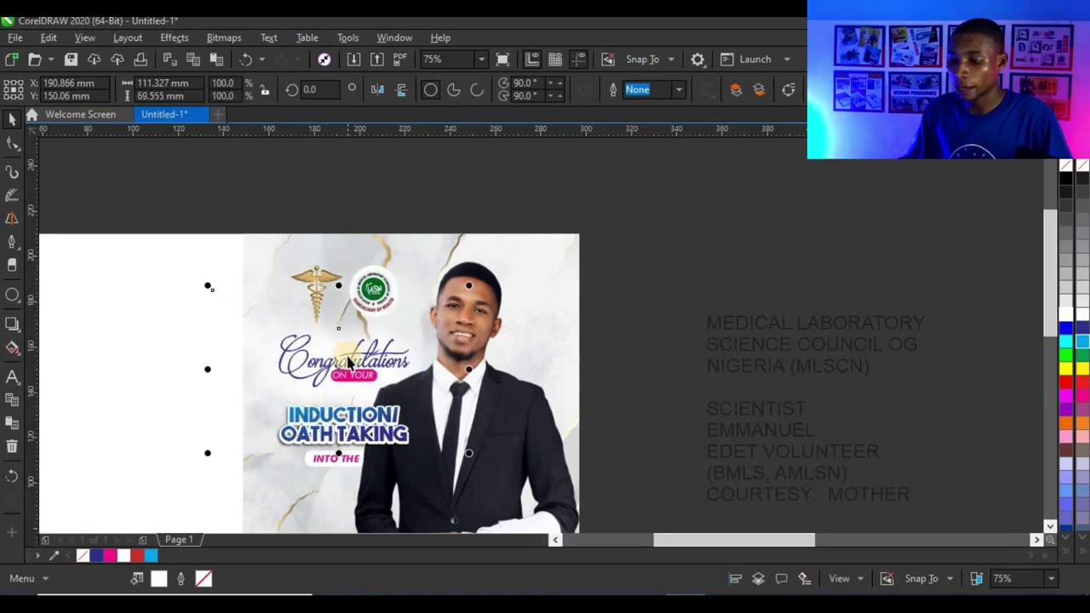
{"action": "scroll", "coordinate": [340, 398], "scroll_direction": "up", "scroll_amount": 2}
{"action": "scroll", "coordinate": [355, 332], "scroll_direction": "down", "scroll_amount": 2}
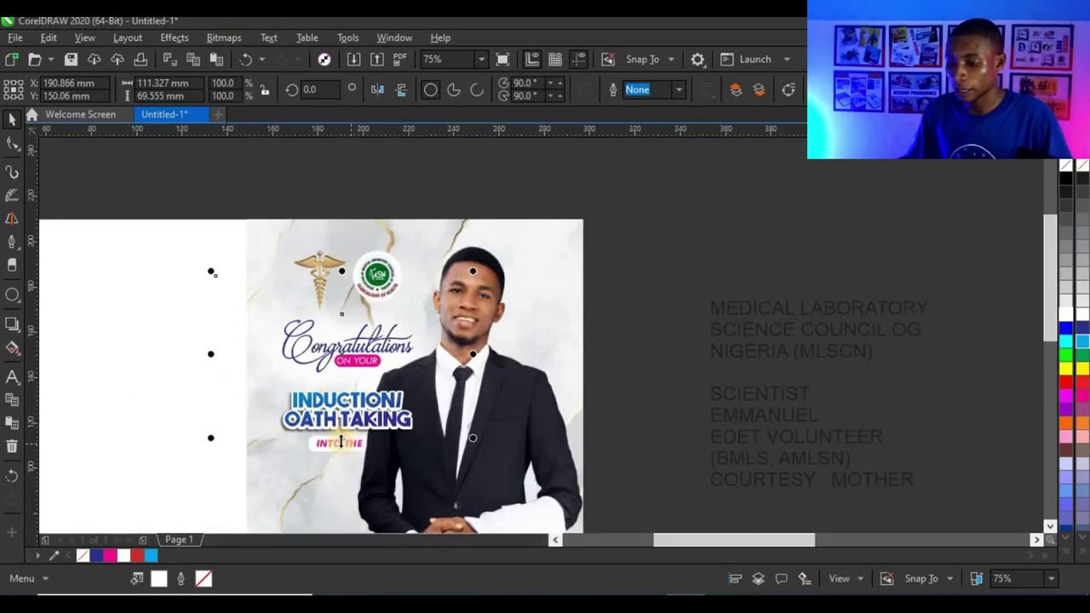
{"action": "scroll", "coordinate": [372, 342], "scroll_direction": "up", "scroll_amount": 2}
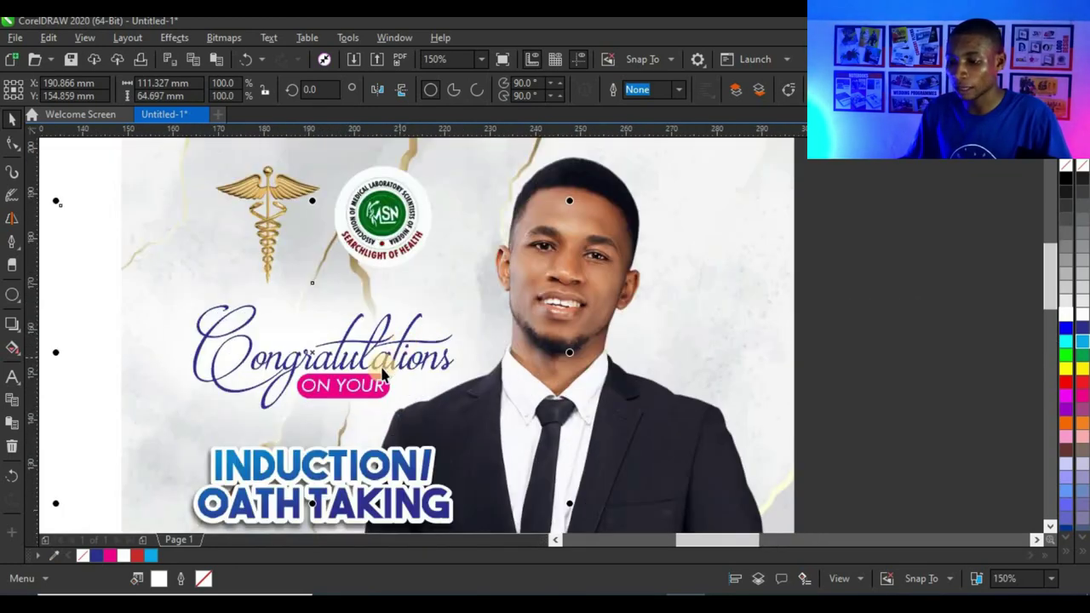
{"action": "scroll", "coordinate": [382, 375], "scroll_direction": "down", "scroll_amount": 2}
- Cut the MEDICAL LABORATORY SCIENCE COUNCIL OG NIGERIA (MLSCN) paragraph from the side text block
{"action": "left_click", "coordinate": [638, 217]}
{"action": "scroll", "coordinate": [504, 294], "scroll_direction": "down", "scroll_amount": 3}
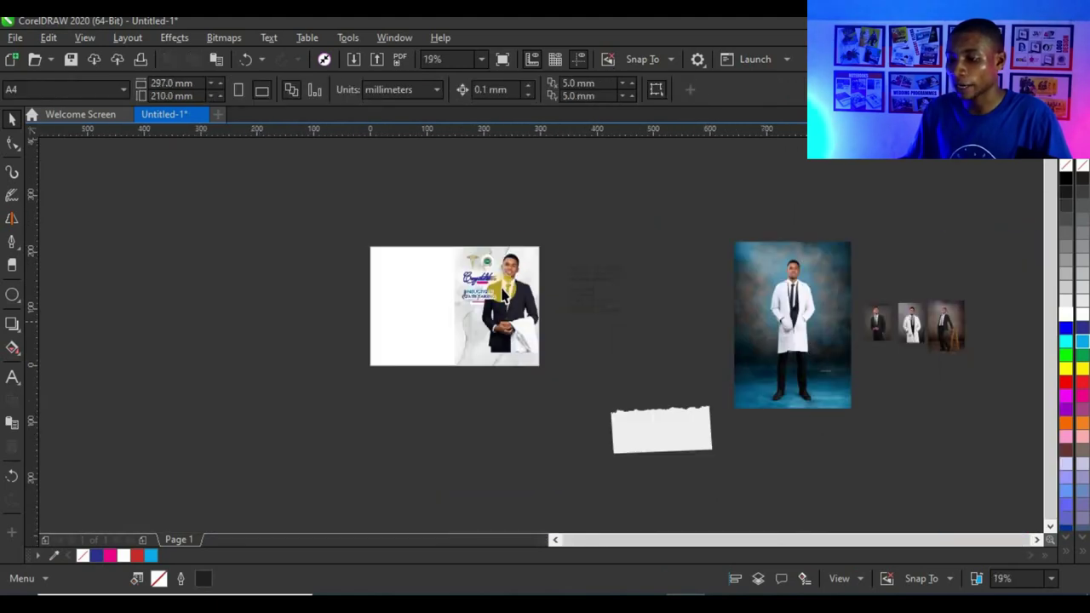
{"action": "scroll", "coordinate": [504, 293], "scroll_direction": "up", "scroll_amount": 4}
{"action": "scroll", "coordinate": [561, 298], "scroll_direction": "down", "scroll_amount": 2}
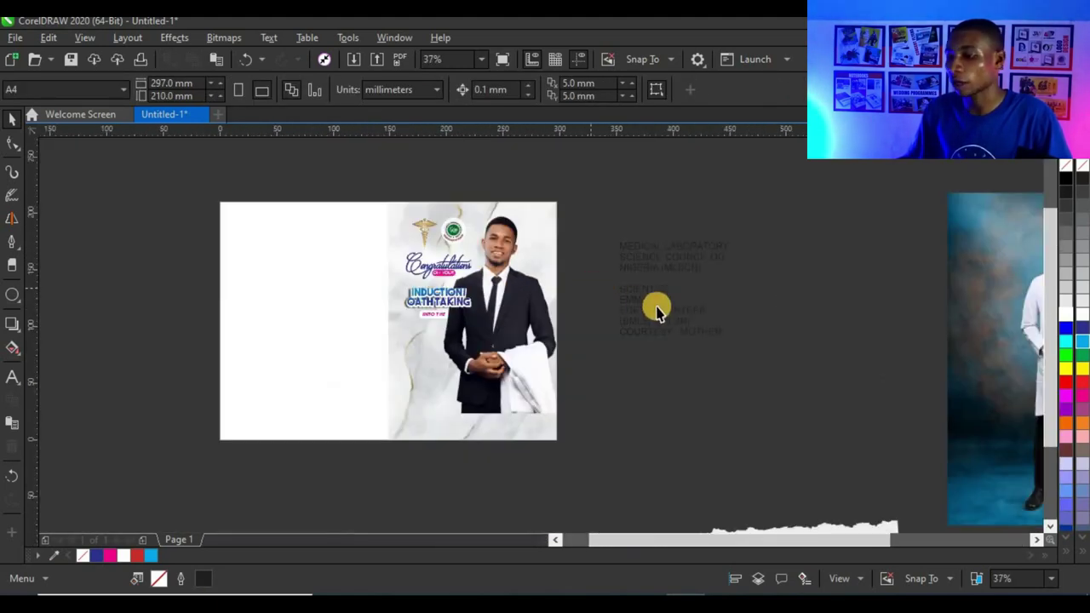
{"action": "scroll", "coordinate": [660, 315], "scroll_direction": "up", "scroll_amount": 2}
{"action": "double_click", "coordinate": [864, 246]}
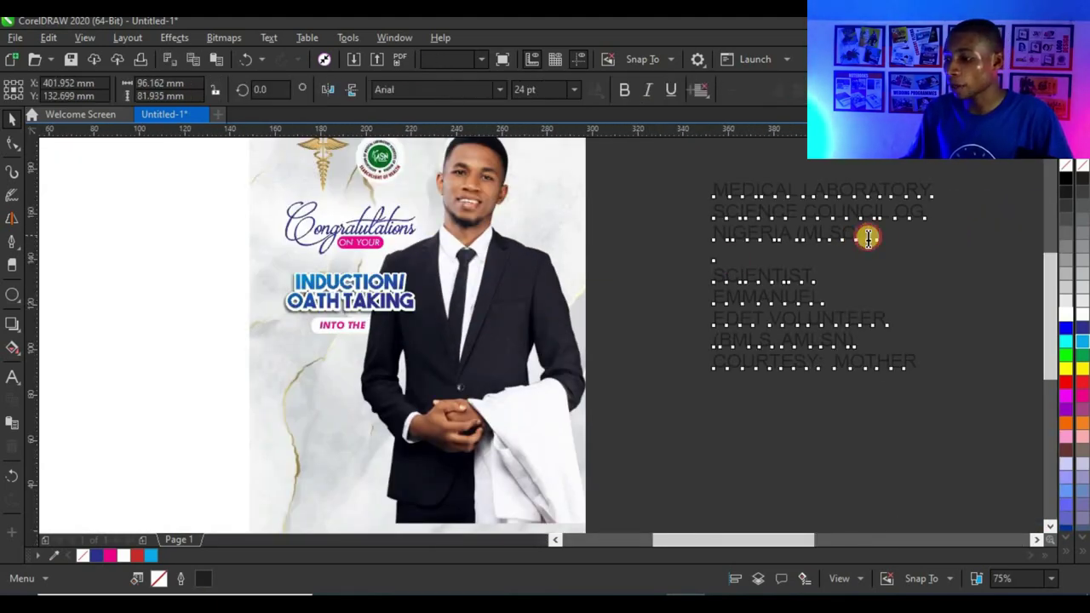
{"action": "left_click_drag", "start_coordinate": [868, 236], "coordinate": [661, 182]}
{"action": "key", "text": "ctrl+x"}
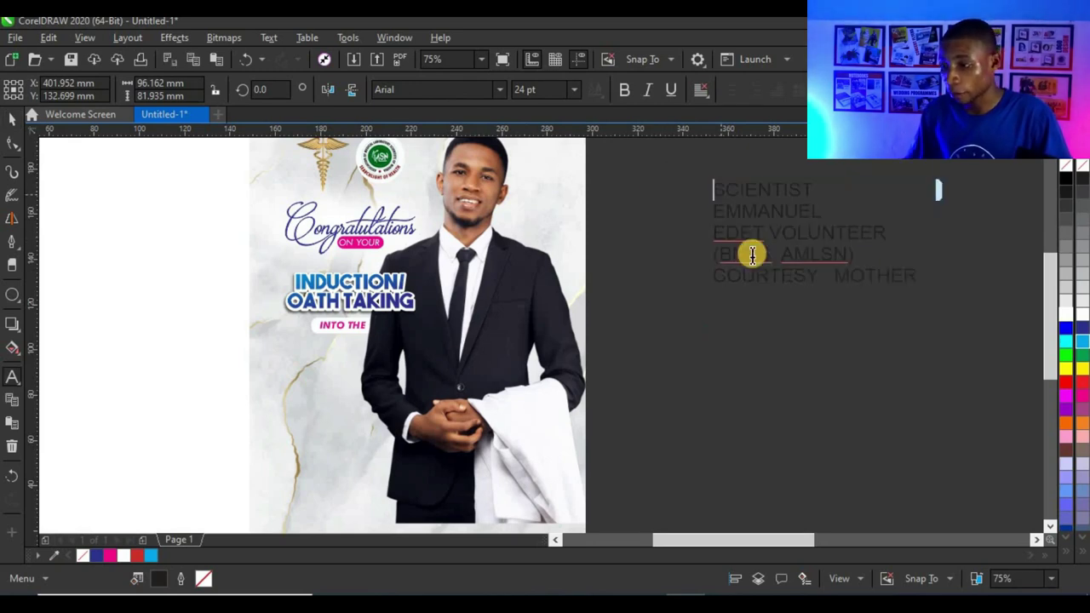
- Paste the council name on the flyer below INTO THE at 13.77 pt
{"action": "scroll", "coordinate": [333, 394], "scroll_direction": "up", "scroll_amount": 2}
{"action": "left_click", "coordinate": [335, 389]}
{"action": "key", "text": "ctrl+v"}
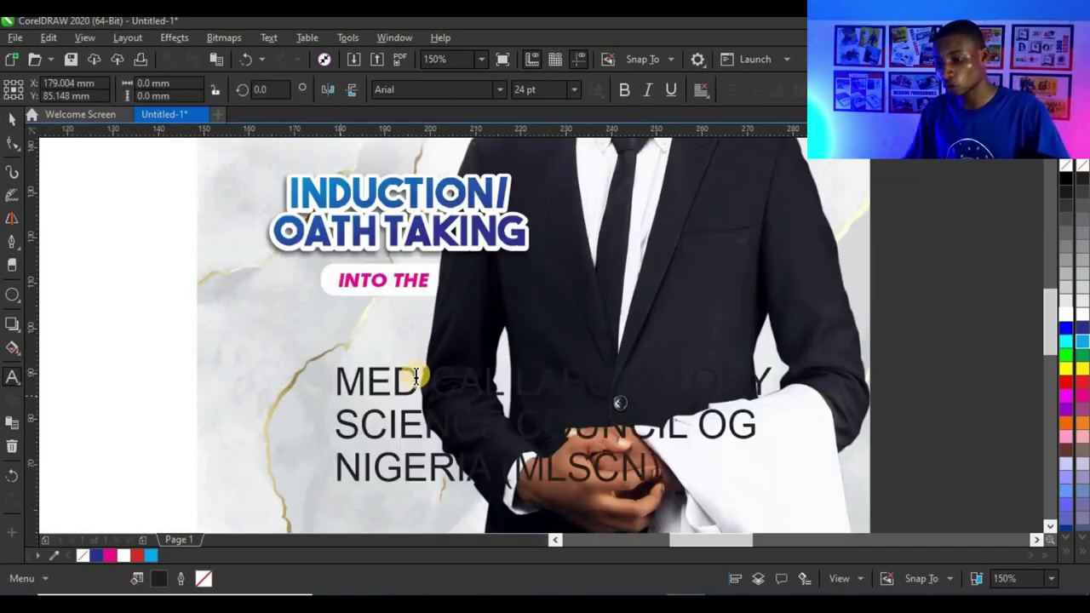
{"action": "left_click", "coordinate": [12, 119]}
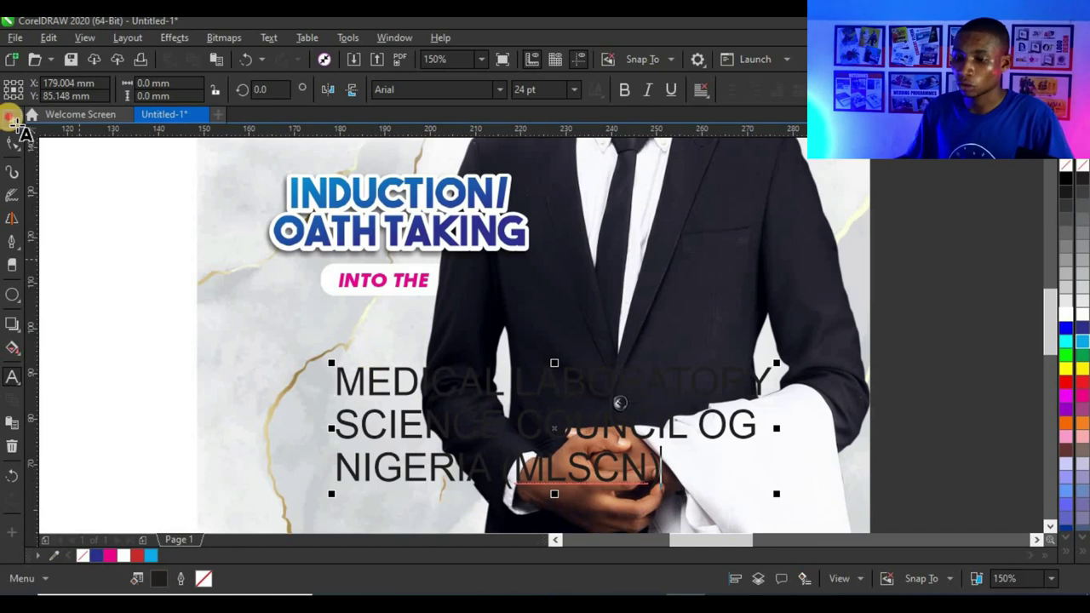
{"action": "key", "text": "Escape"}
{"action": "key", "text": "ctrl+z"}
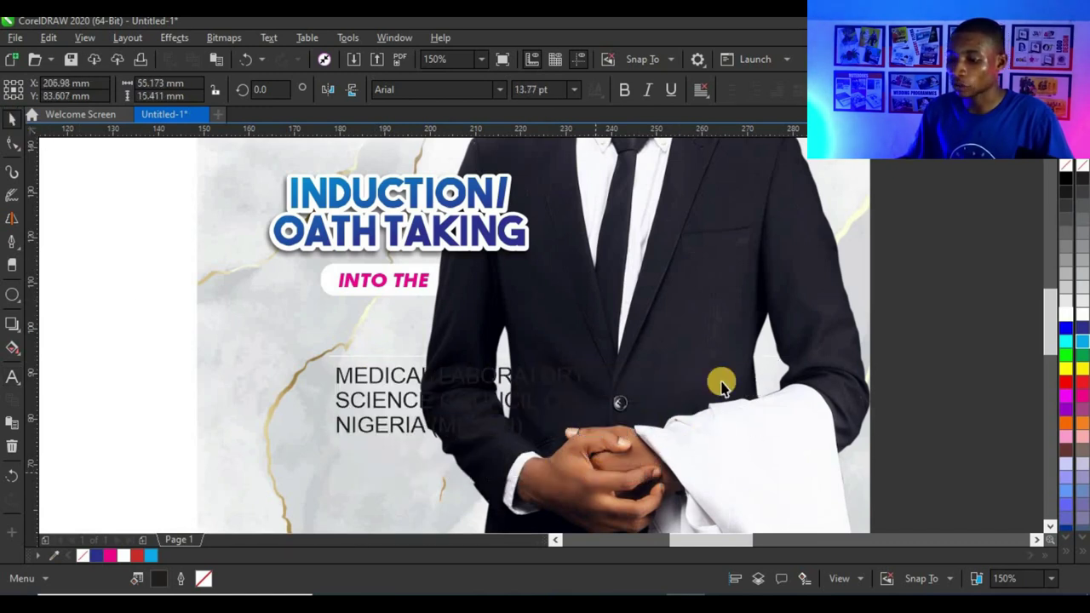
- Draw a cyan-blue, outline-free rectangle over the council text
{"action": "left_click", "coordinate": [12, 302]}
{"action": "left_click", "coordinate": [47, 293]}
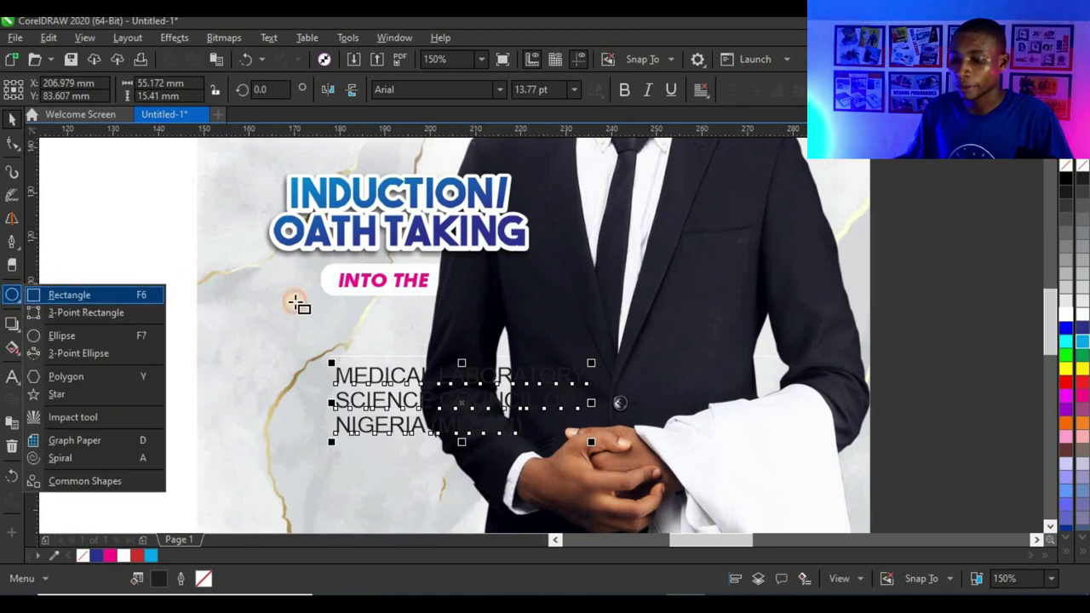
{"action": "left_click_drag", "start_coordinate": [197, 320], "coordinate": [547, 414]}
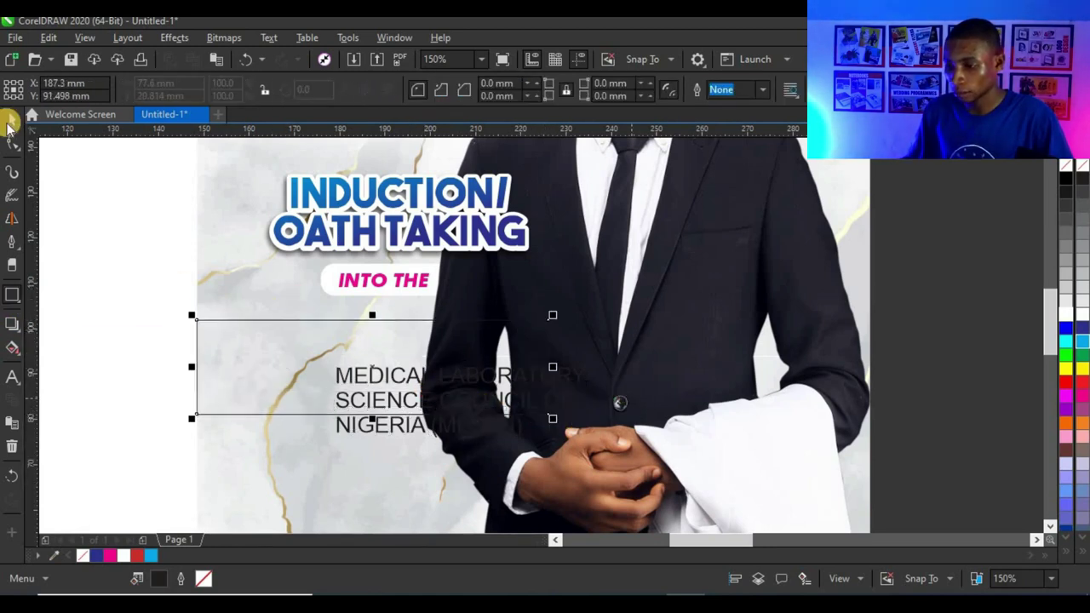
{"action": "left_click", "coordinate": [156, 555]}
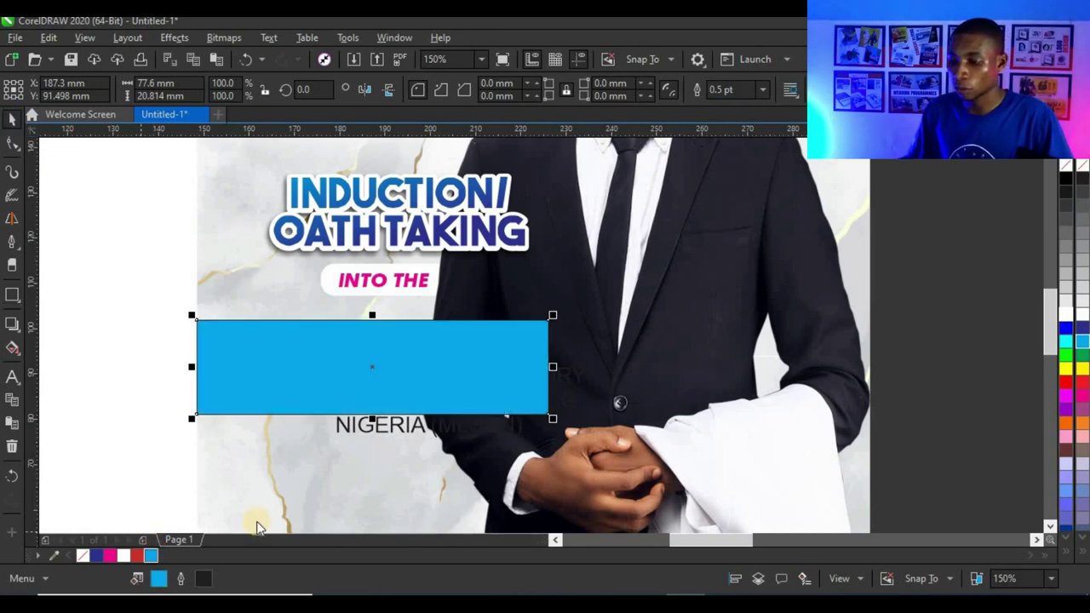
{"action": "right_click", "coordinate": [83, 555]}
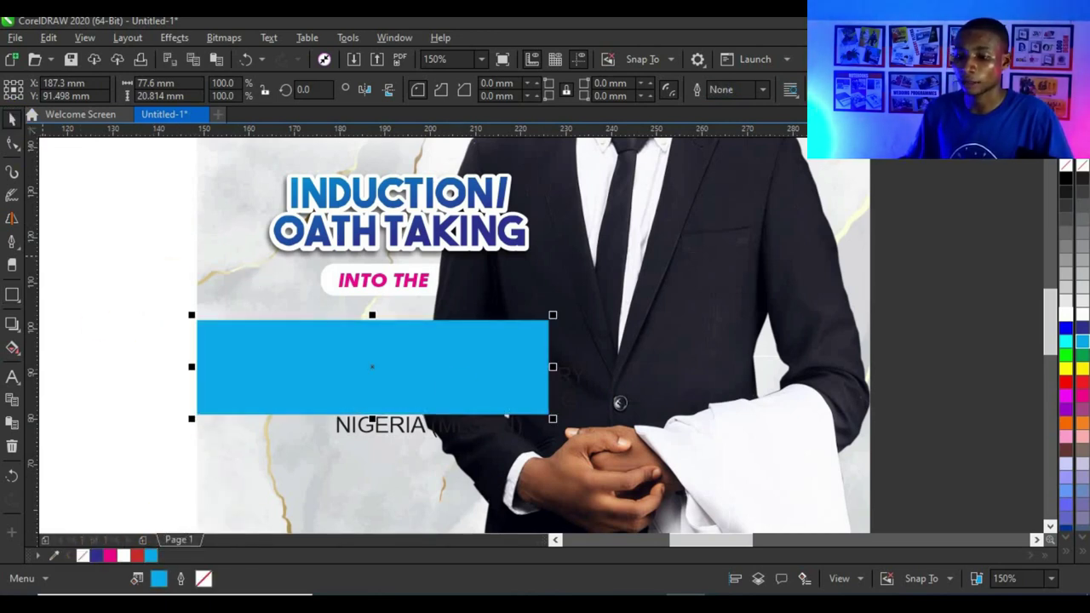
- Round the banner's right corners to 10.407 mm for a fully rounded end
{"action": "left_click", "coordinate": [12, 143]}
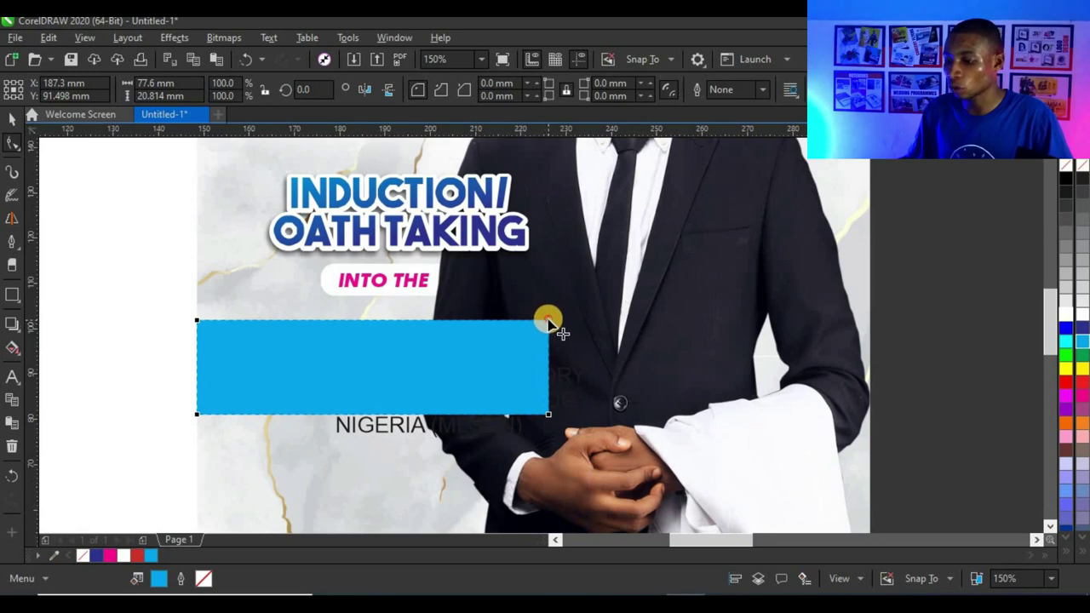
{"action": "left_click", "coordinate": [546, 416]}
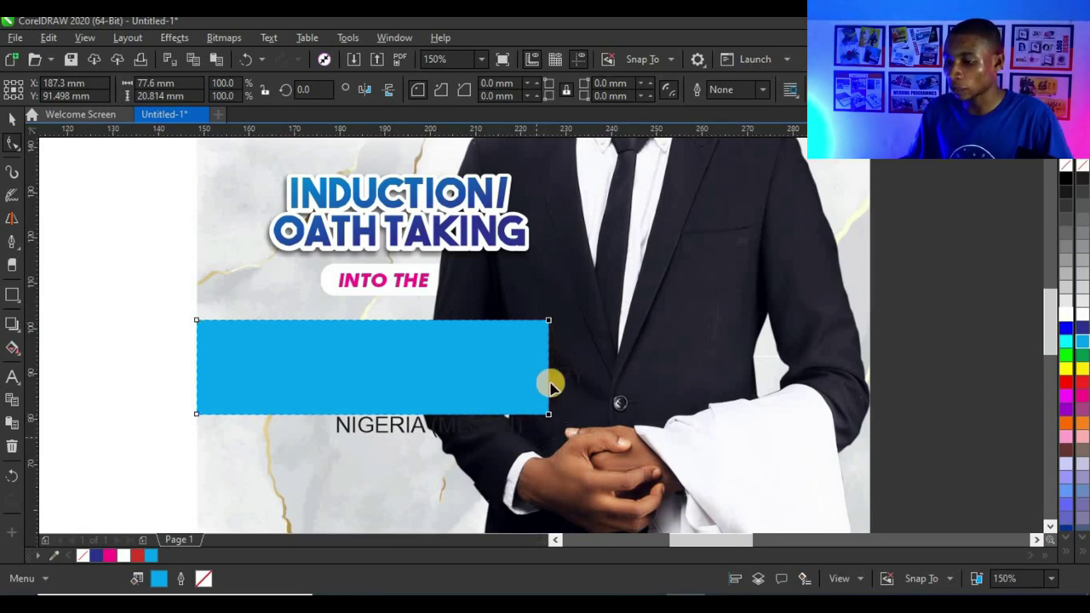
{"action": "left_click_drag", "start_coordinate": [549, 321], "coordinate": [442, 330]}
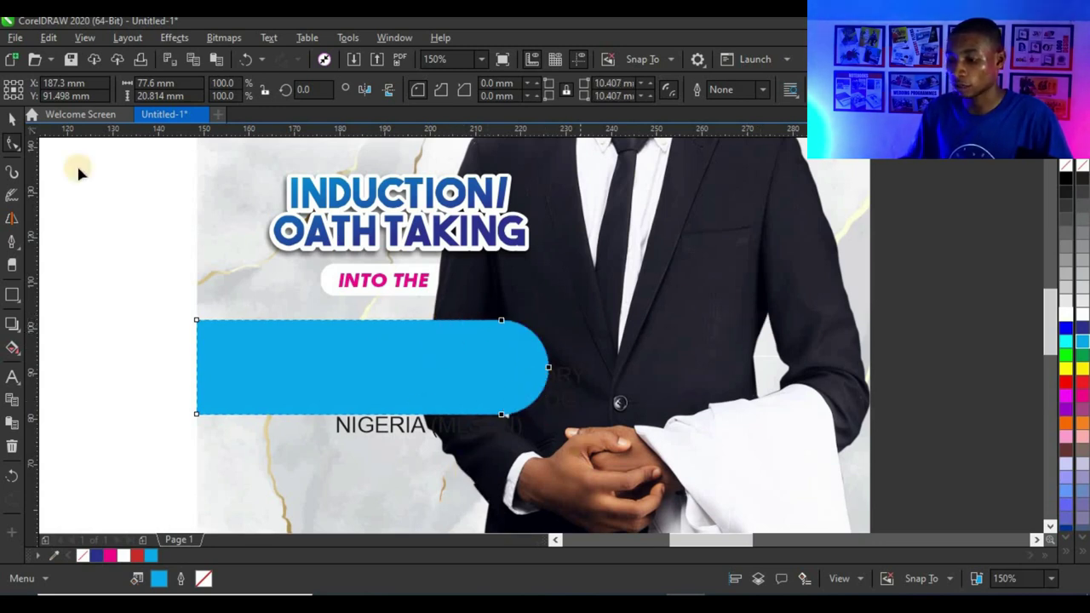
{"action": "left_click", "coordinate": [12, 121]}
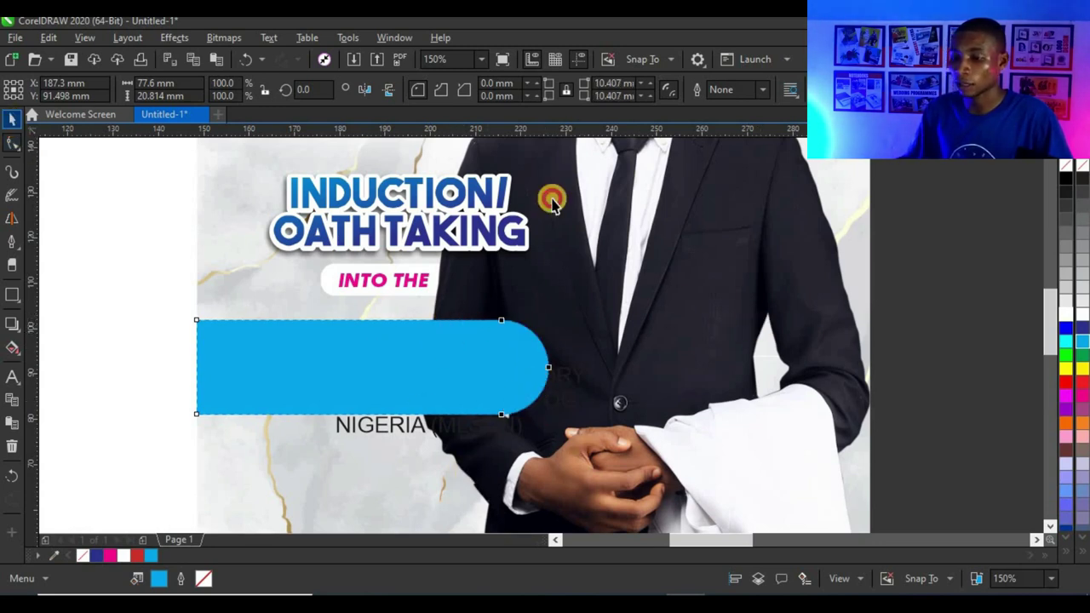
{"action": "left_click", "coordinate": [429, 436]}
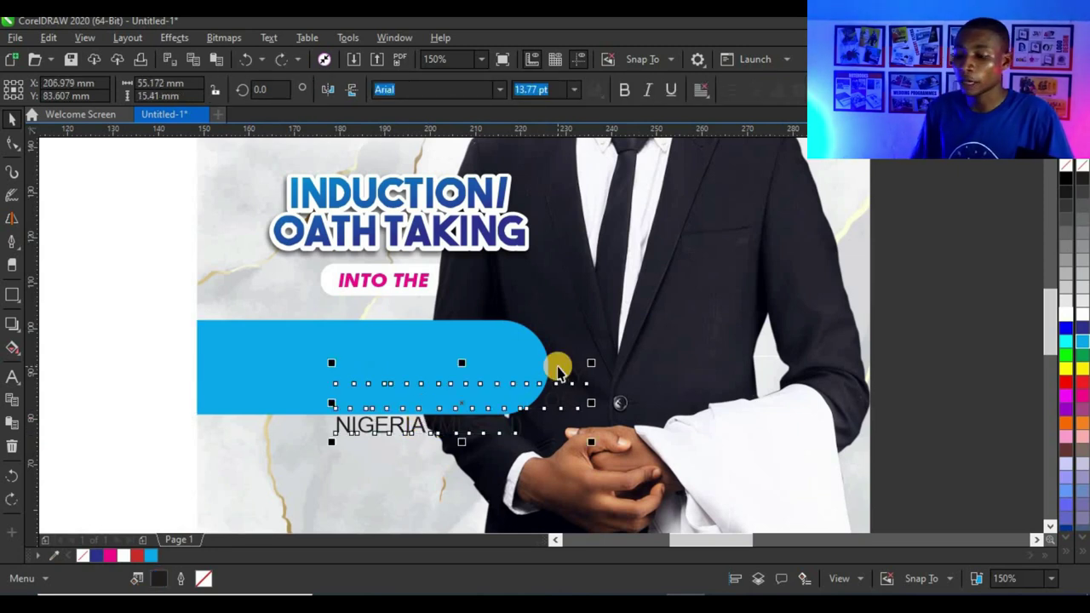
- Bring the council text in front of the banner, set it to The Bold Font, and move it inside
{"action": "key", "text": "shift+Page_Up"}
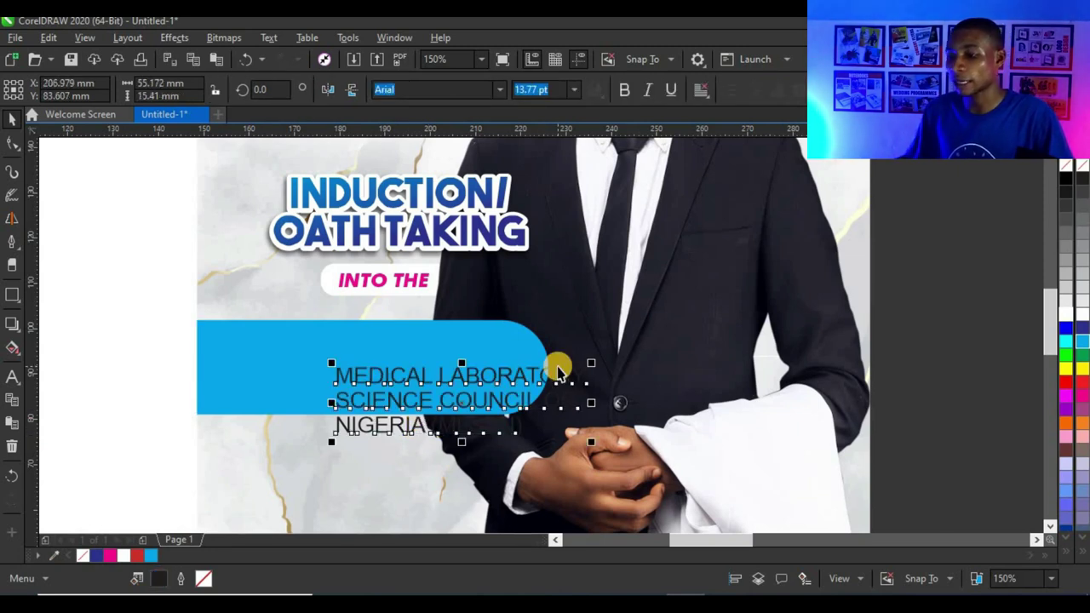
{"action": "left_click", "coordinate": [501, 91]}
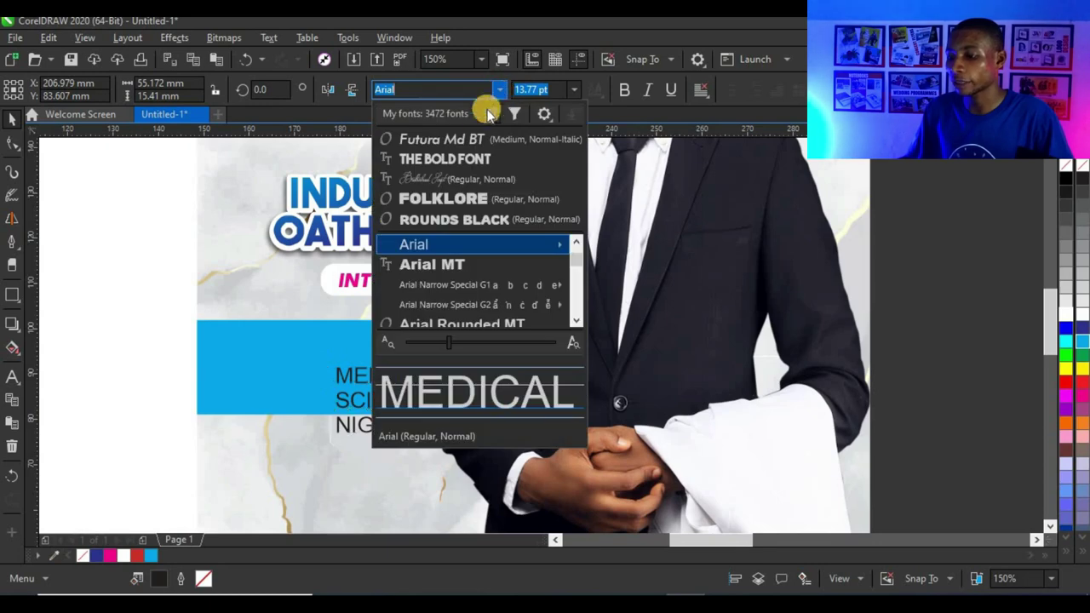
{"action": "left_click", "coordinate": [477, 163]}
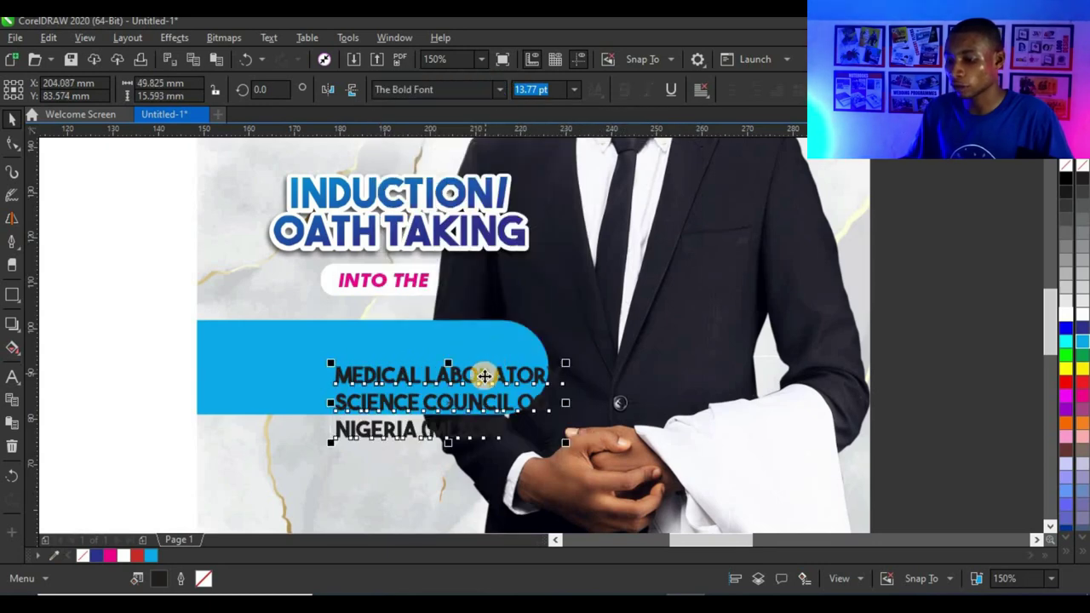
{"action": "left_click_drag", "start_coordinate": [484, 374], "coordinate": [500, 334]}
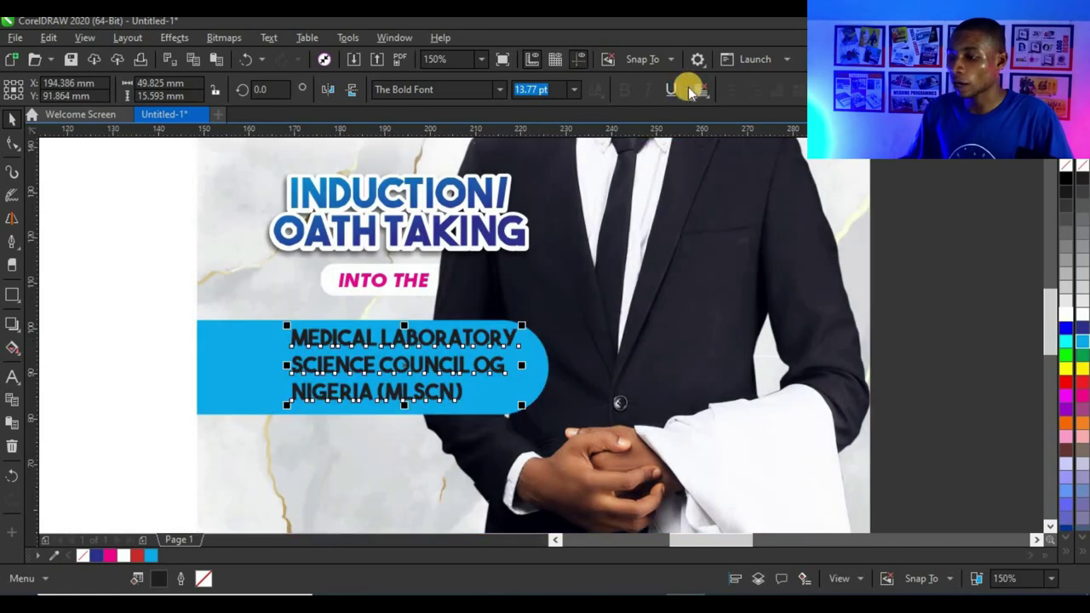
- Centre-align the banner text, tighten its line spacing, and colour it white
{"action": "left_click", "coordinate": [703, 90]}
{"action": "left_click", "coordinate": [729, 149]}
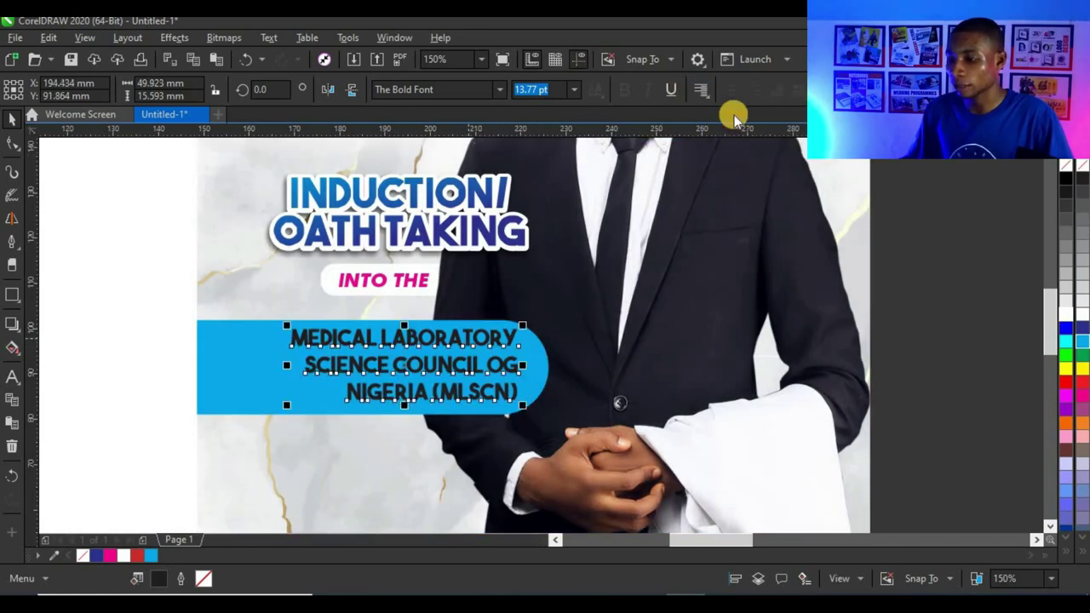
{"action": "left_click", "coordinate": [711, 100]}
{"action": "left_click", "coordinate": [725, 146]}
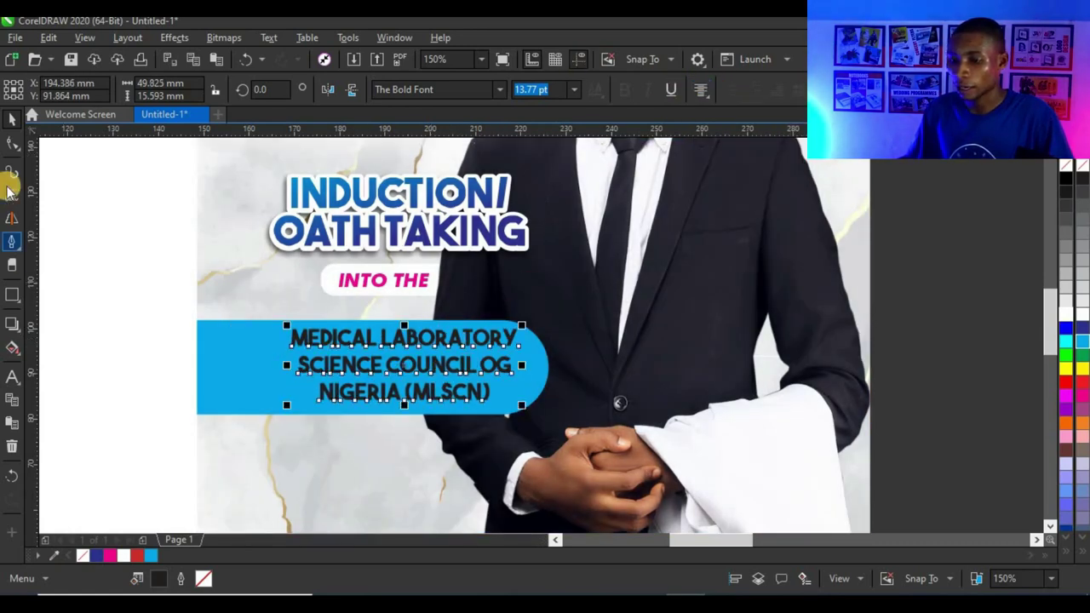
{"action": "left_click", "coordinate": [12, 142]}
{"action": "left_click_drag", "start_coordinate": [282, 406], "coordinate": [288, 386]}
{"action": "left_click", "coordinate": [12, 118]}
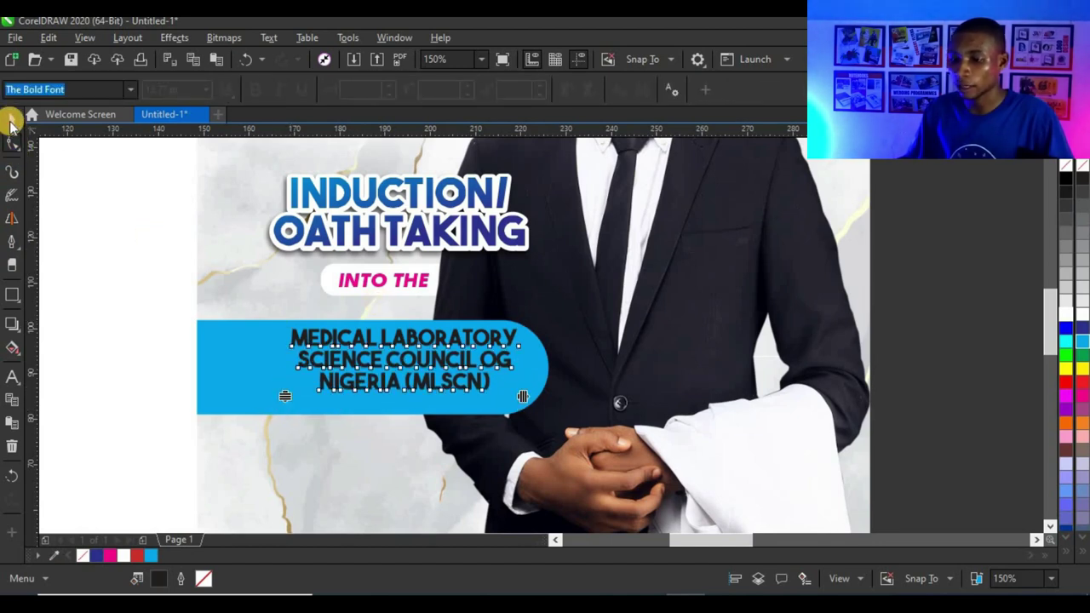
{"action": "left_click", "coordinate": [124, 554]}
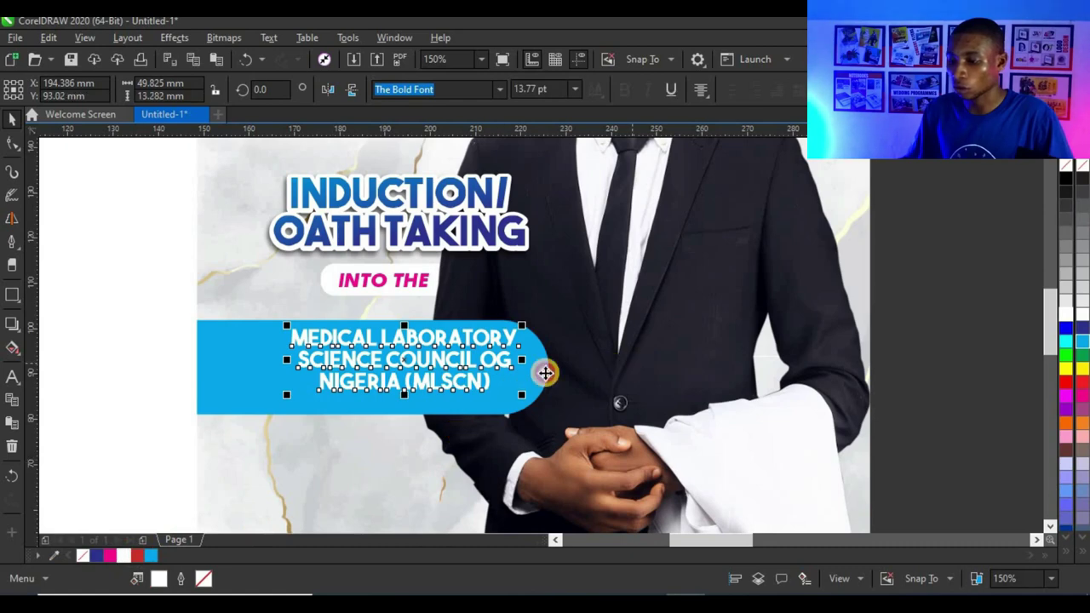
- Correct 'OG' to 'OF' in the council name
{"action": "left_click", "coordinate": [498, 366]}
{"action": "left_click", "coordinate": [413, 375]}
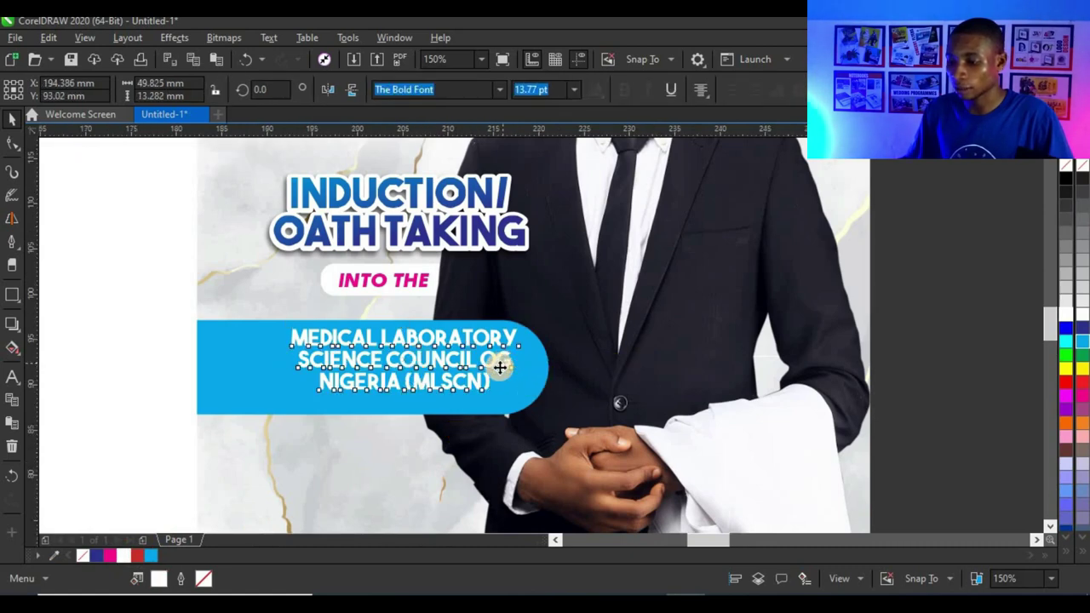
{"action": "scroll", "coordinate": [503, 363], "scroll_direction": "up", "scroll_amount": 2}
{"action": "double_click", "coordinate": [513, 365]}
{"action": "left_click_drag", "start_coordinate": [490, 366], "coordinate": [520, 366]}
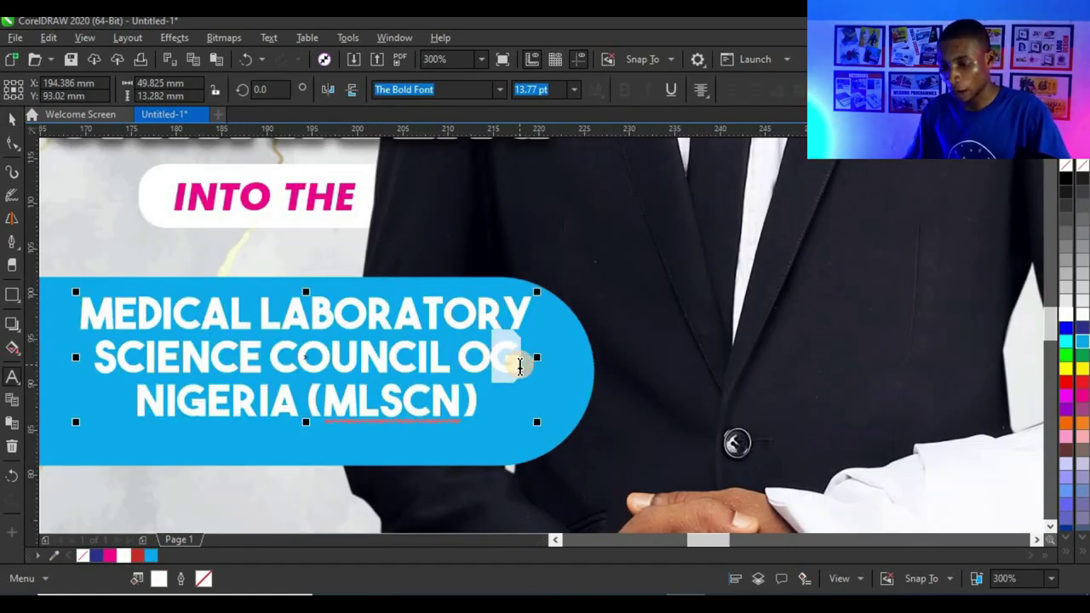
{"action": "type", "text": "F"}
{"action": "left_click", "coordinate": [12, 119]}
- Make the blue banner slightly shorter and reselect it
{"action": "scroll", "coordinate": [423, 364], "scroll_direction": "down", "scroll_amount": 4}
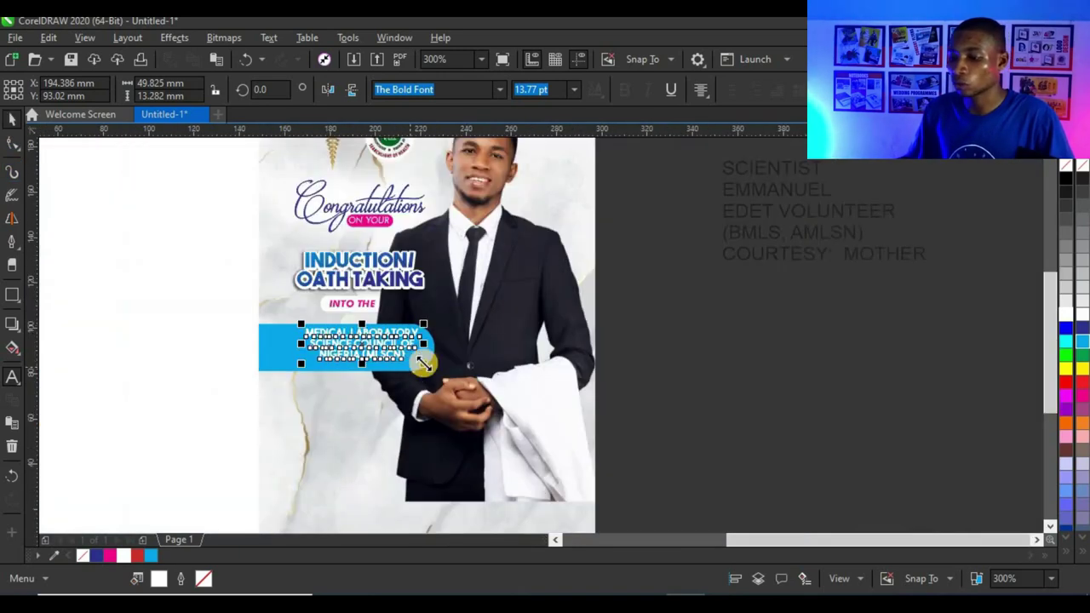
{"action": "scroll", "coordinate": [430, 361], "scroll_direction": "up", "scroll_amount": 2}
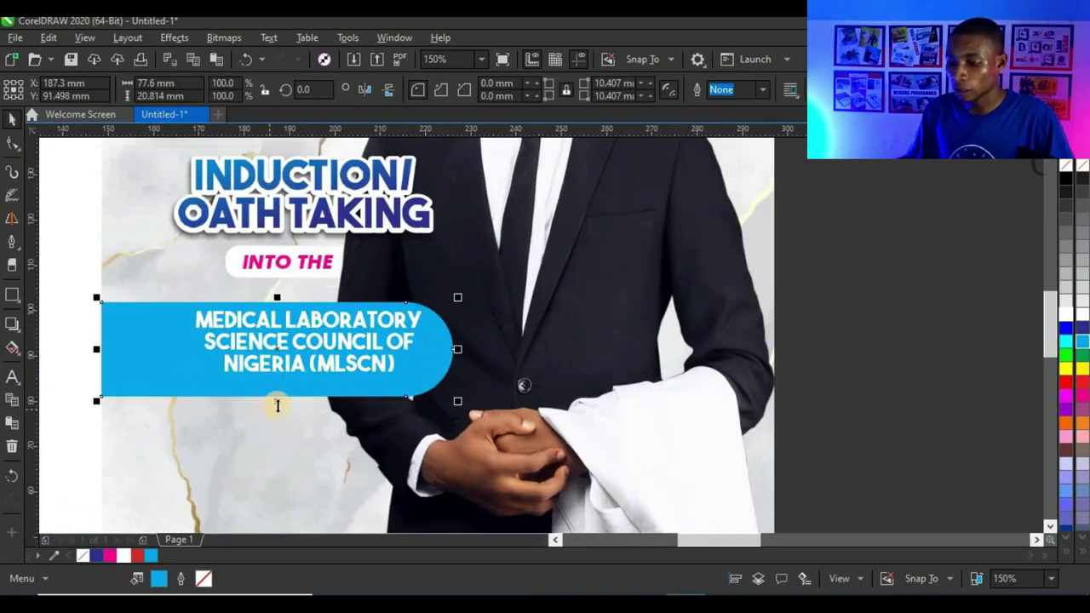
{"action": "left_click_drag", "start_coordinate": [277, 401], "coordinate": [288, 389]}
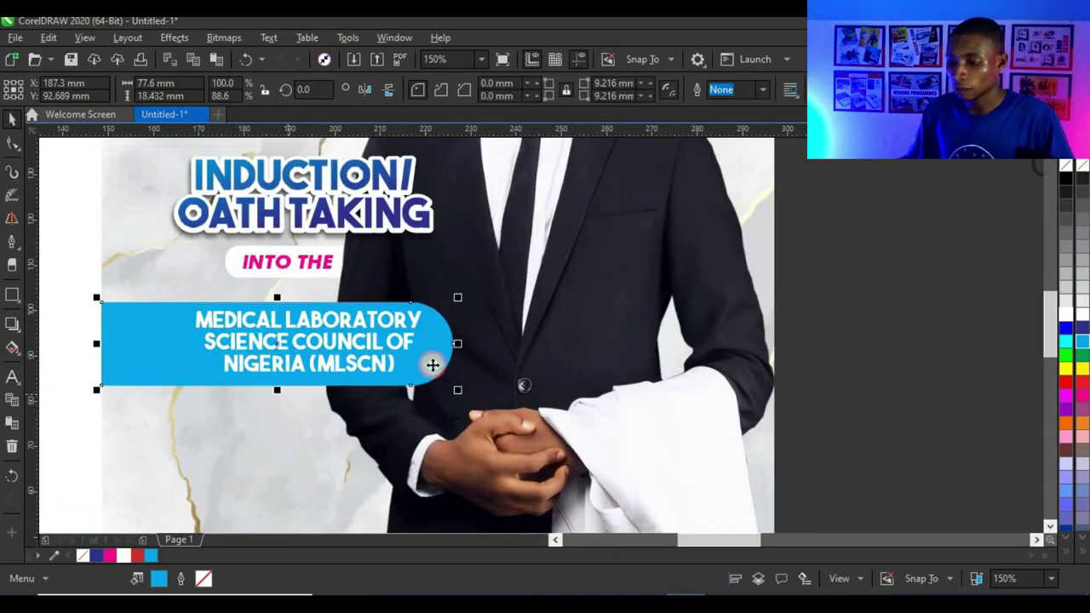
{"action": "left_click", "coordinate": [195, 329]}
{"action": "left_click", "coordinate": [198, 334]}
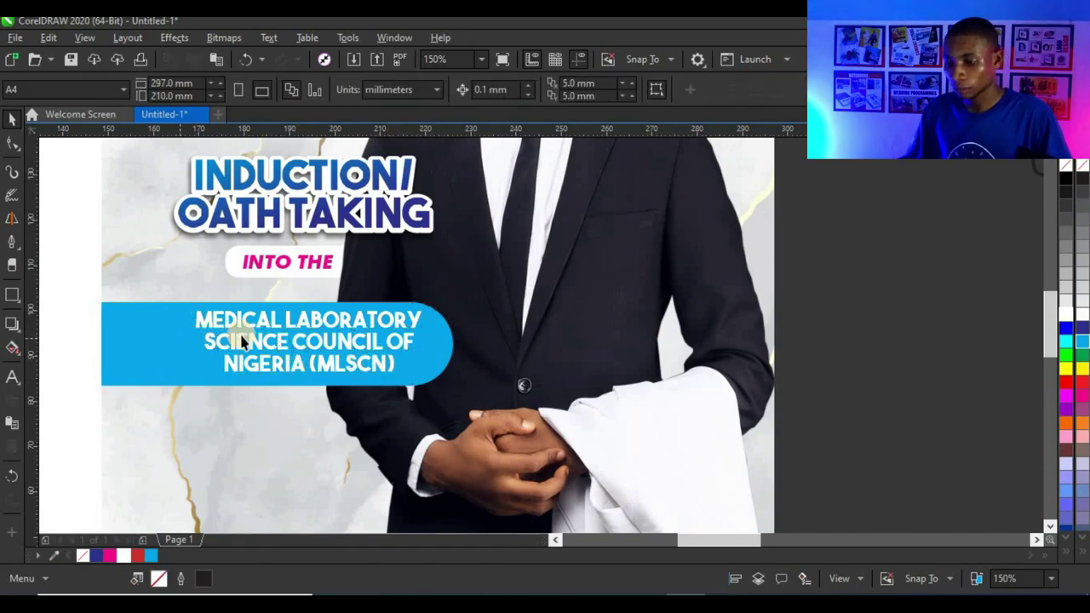
{"action": "left_click", "coordinate": [204, 338]}
{"action": "left_click", "coordinate": [166, 333]}
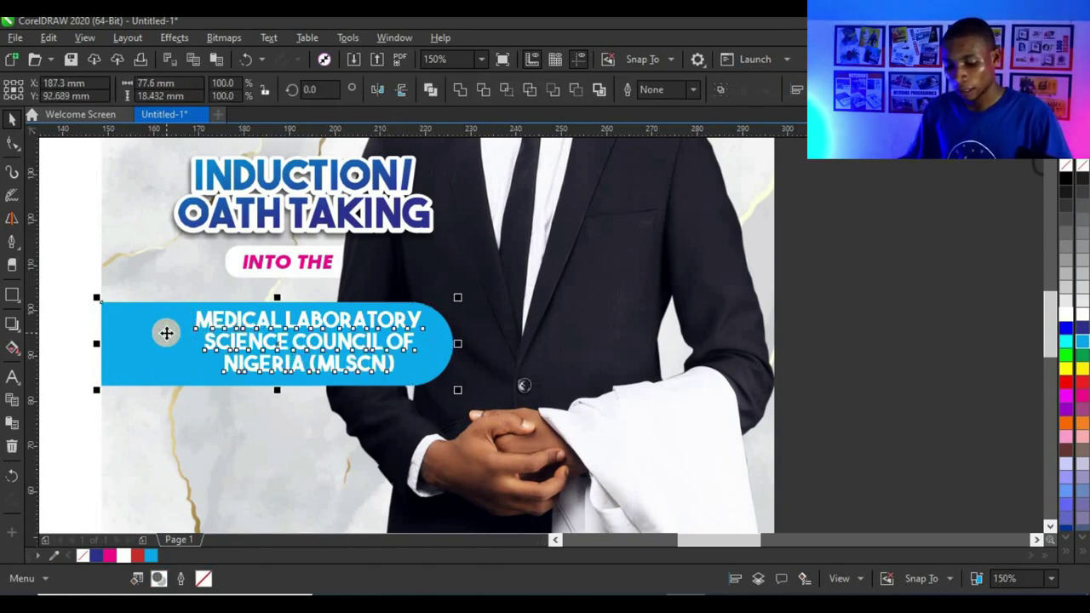
{"action": "left_click", "coordinate": [883, 270]}
{"action": "scroll", "coordinate": [253, 361], "scroll_direction": "up", "scroll_amount": 2}
{"action": "scroll", "coordinate": [425, 338], "scroll_direction": "down", "scroll_amount": 2}
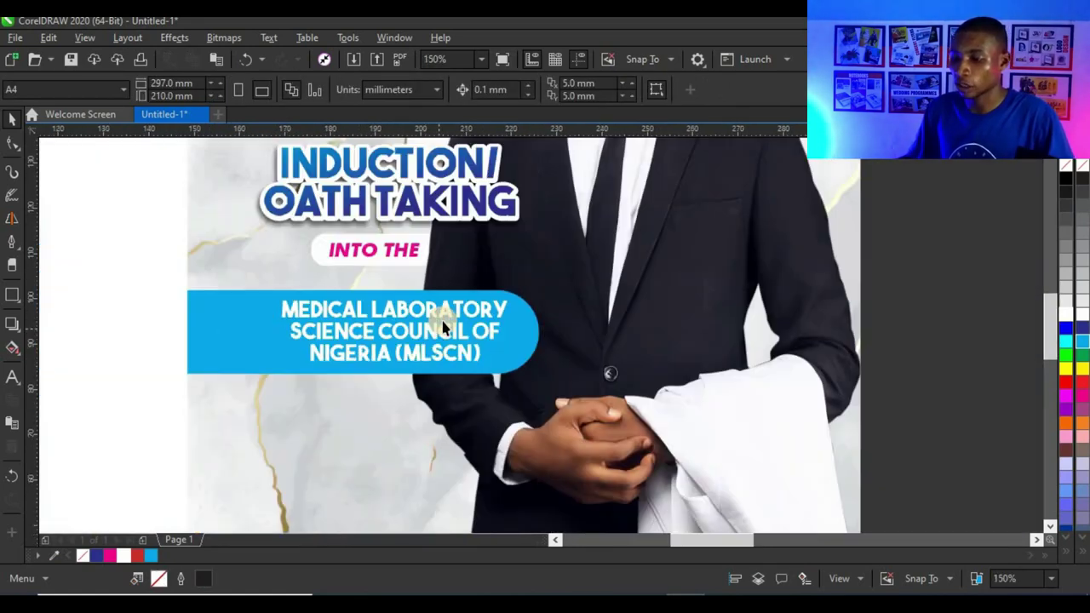
{"action": "left_click", "coordinate": [441, 317]}
- Apply a uniform transparency to the blue banner, starting at 42
{"action": "left_click", "coordinate": [235, 338]}
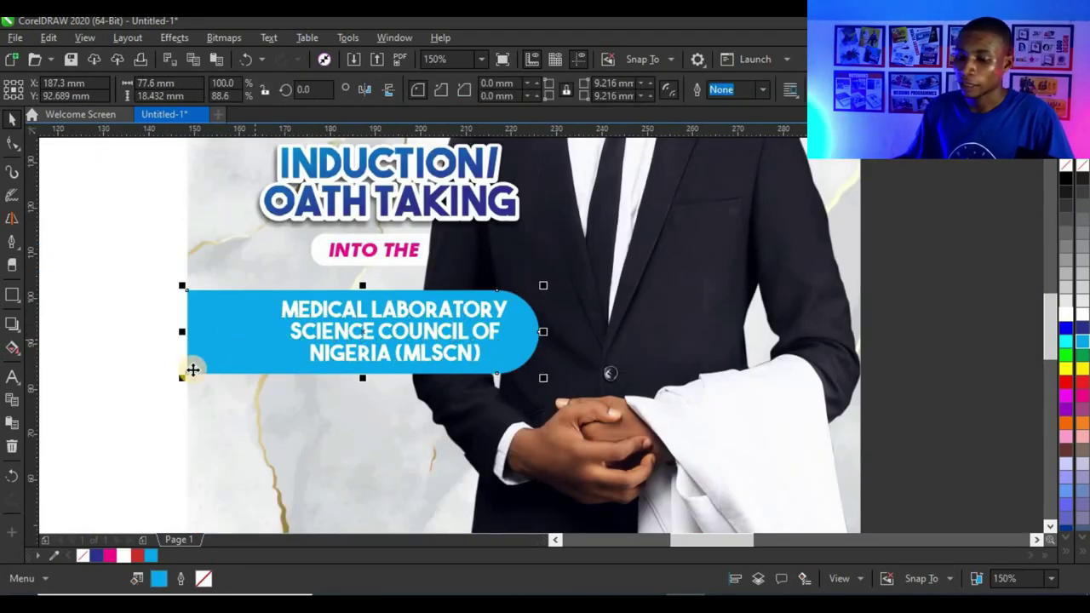
{"action": "left_click", "coordinate": [17, 327]}
{"action": "left_click", "coordinate": [20, 332]}
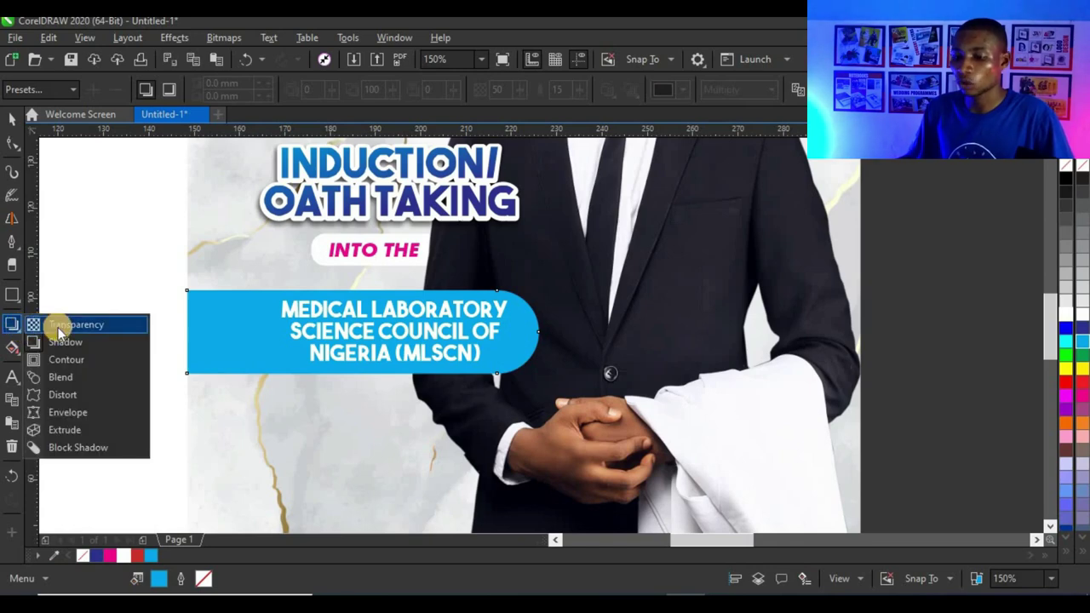
{"action": "left_click", "coordinate": [56, 328]}
{"action": "scroll", "coordinate": [361, 389], "scroll_direction": "up", "scroll_amount": 2}
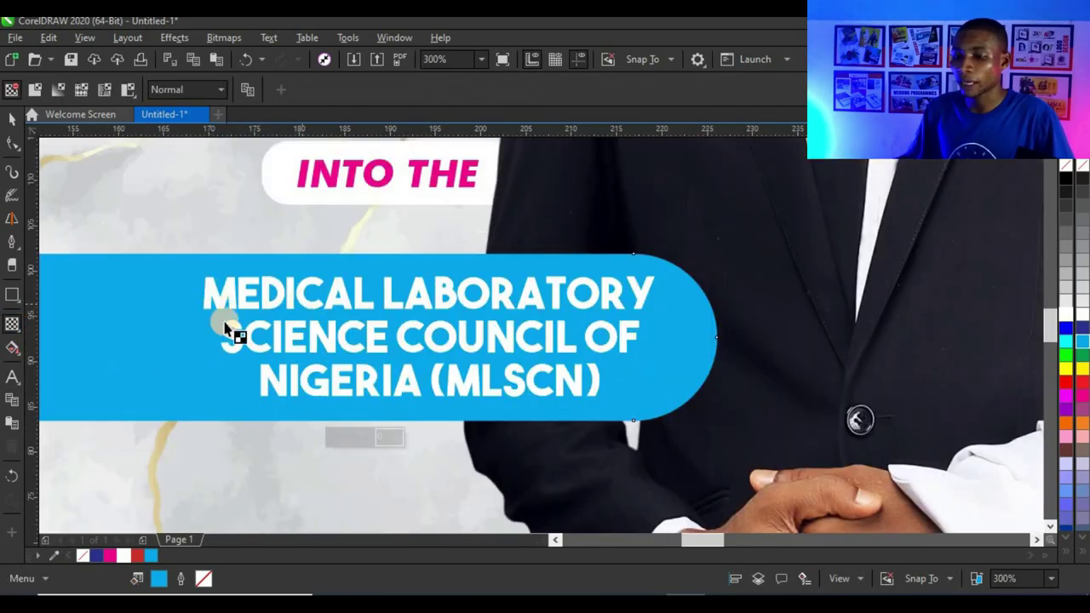
{"action": "left_click", "coordinate": [44, 93]}
{"action": "scroll", "coordinate": [326, 290], "scroll_direction": "down", "scroll_amount": 2}
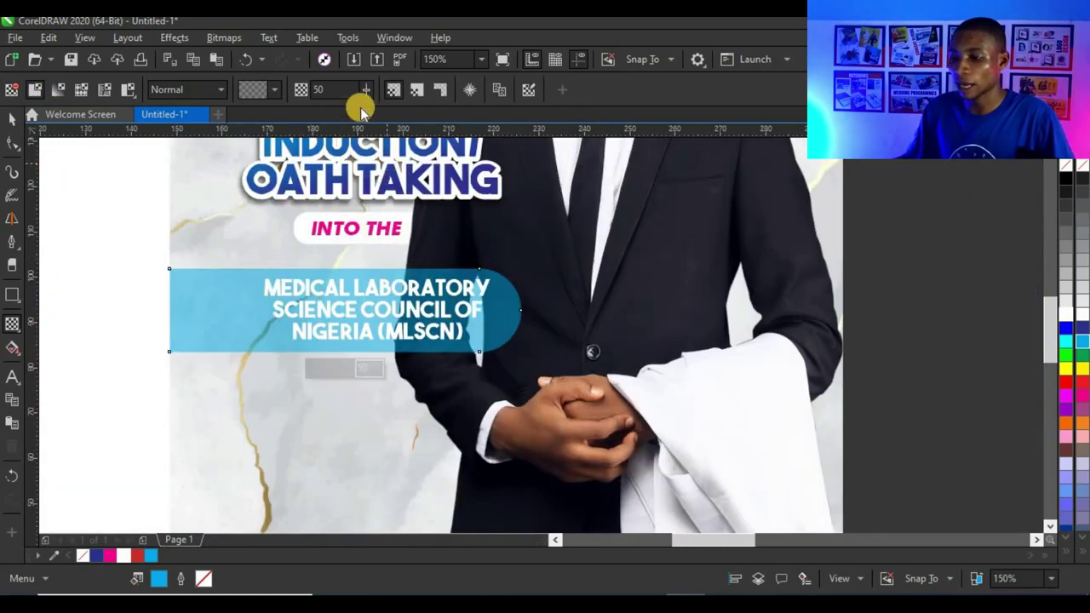
{"action": "left_click_drag", "start_coordinate": [365, 93], "coordinate": [349, 99]}
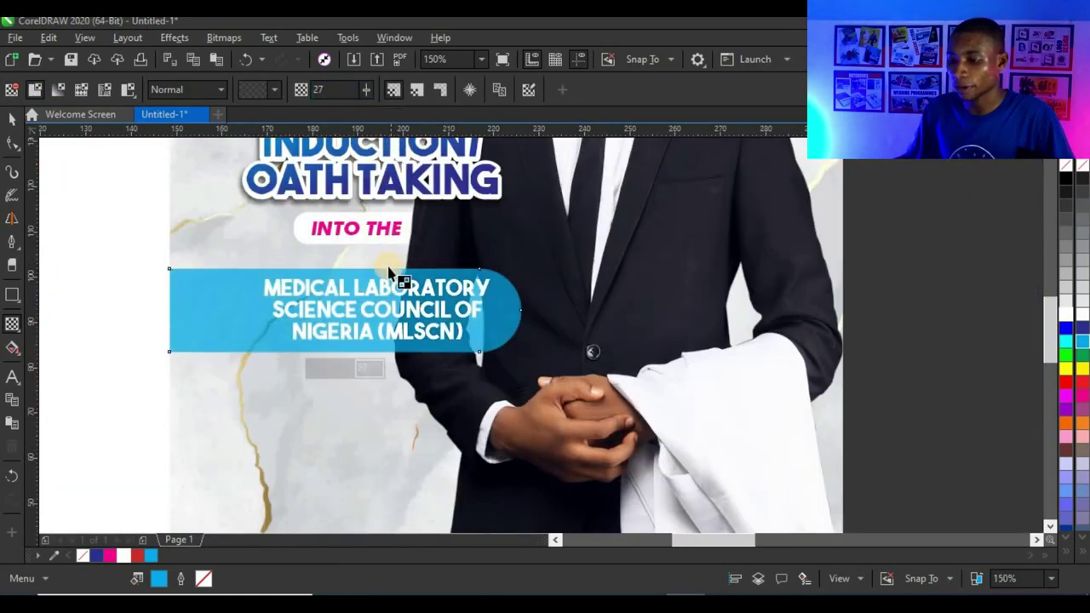
- Lower the banner's transparency amount to 8 and view the whole page
{"action": "scroll", "coordinate": [393, 264], "scroll_direction": "up", "scroll_amount": 2}
{"action": "left_click", "coordinate": [364, 92]}
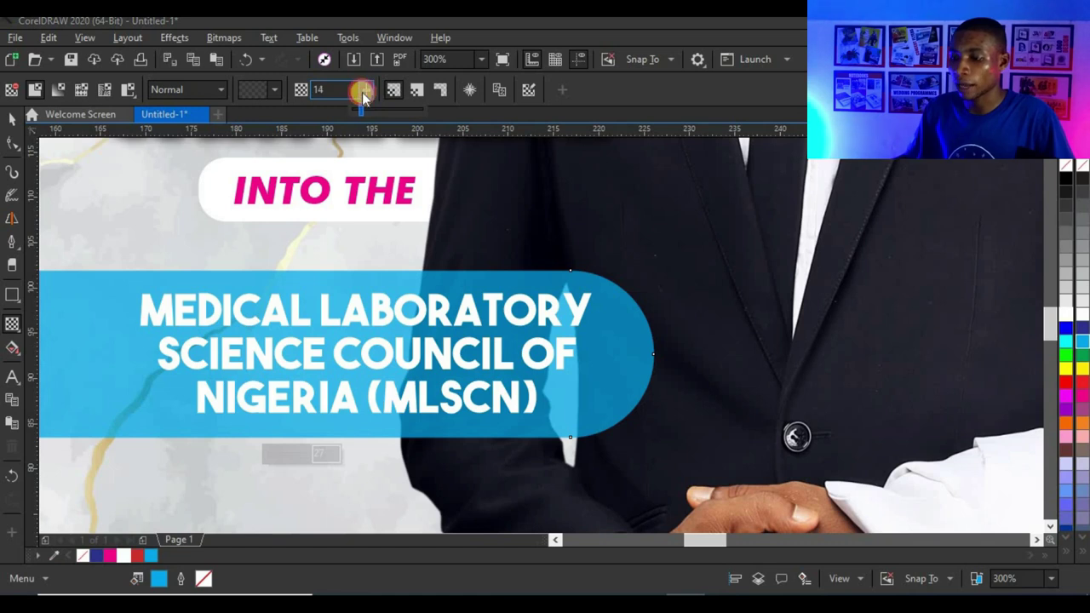
{"action": "left_click", "coordinate": [363, 93]}
{"action": "left_click", "coordinate": [366, 96]}
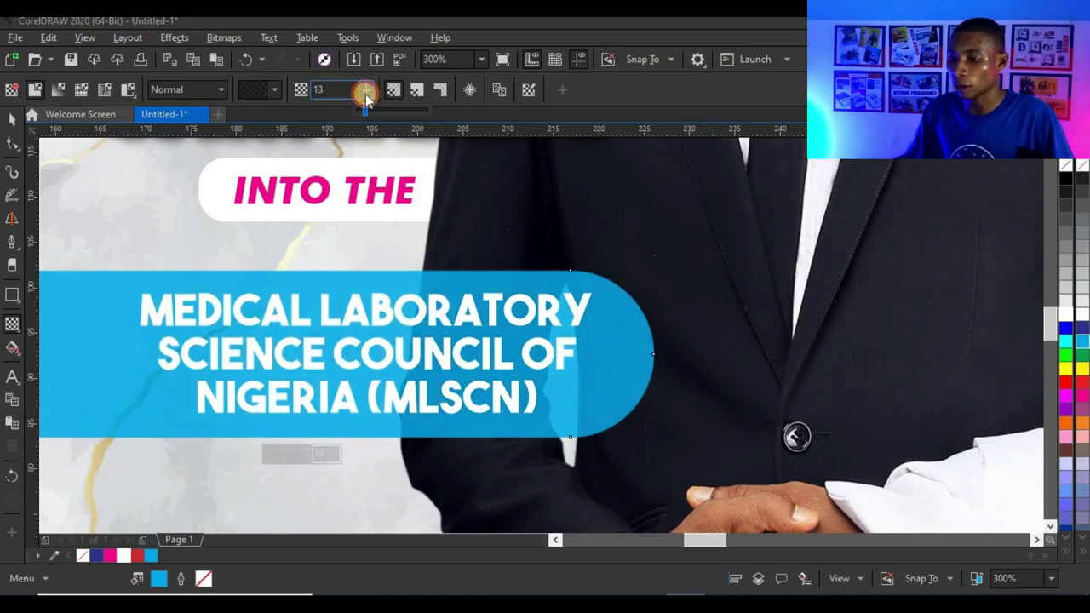
{"action": "left_click_drag", "start_coordinate": [364, 95], "coordinate": [406, 151]}
{"action": "left_click_drag", "start_coordinate": [365, 92], "coordinate": [446, 250]}
{"action": "scroll", "coordinate": [445, 250], "scroll_direction": "down", "scroll_amount": 2}
{"action": "left_click", "coordinate": [12, 119]}
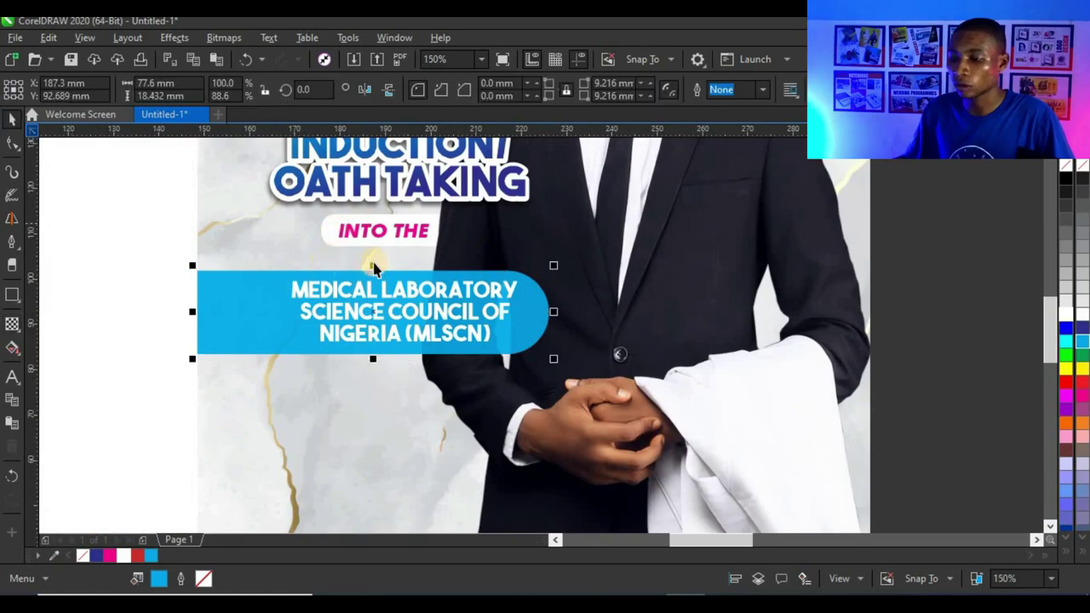
{"action": "scroll", "coordinate": [409, 255], "scroll_direction": "down", "scroll_amount": 4}
{"action": "key", "text": "Escape"}
{"action": "scroll", "coordinate": [414, 251], "scroll_direction": "up", "scroll_amount": 2}
{"action": "scroll", "coordinate": [415, 252], "scroll_direction": "down", "scroll_amount": 2}
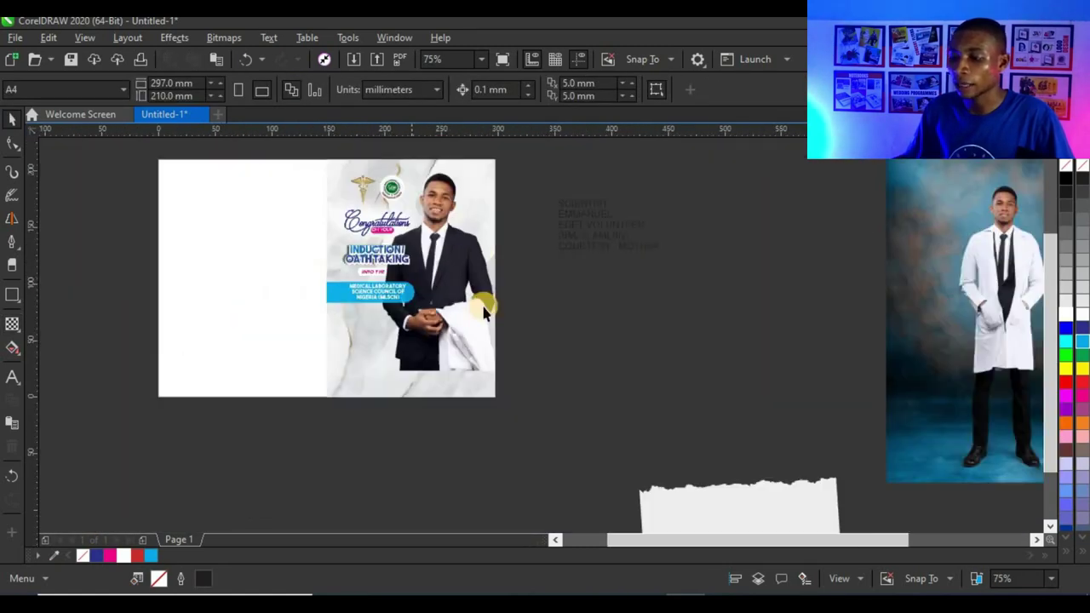
- PowerClip the torn-paper shape inside the flyer photo
{"action": "left_click_drag", "start_coordinate": [719, 513], "coordinate": [311, 348]}
{"action": "scroll", "coordinate": [619, 382], "scroll_direction": "up", "scroll_amount": 2}
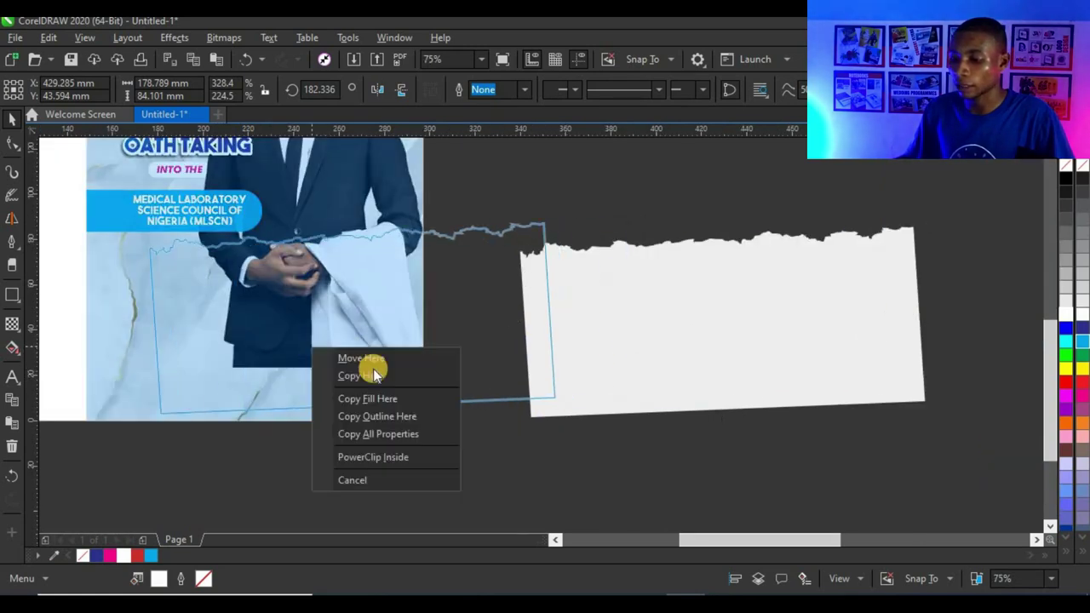
{"action": "left_click", "coordinate": [409, 457]}
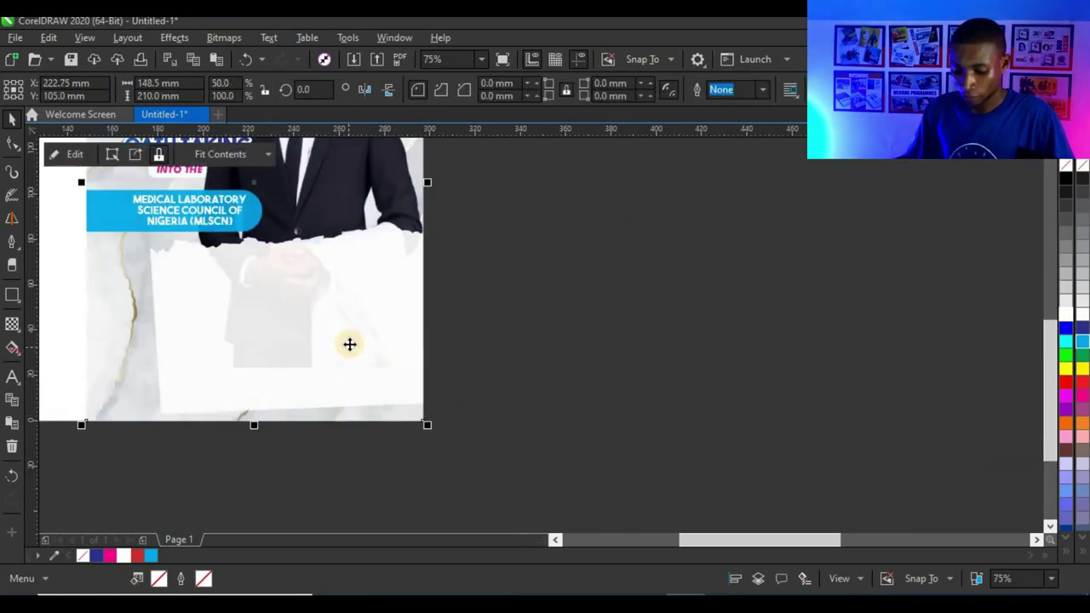
- Enlarge the clipped torn paper to about 186.9 × 87.9 mm, covering the flyer's bottom
{"action": "left_click", "coordinate": [349, 344]}
{"action": "left_click_drag", "start_coordinate": [333, 384], "coordinate": [274, 389]}
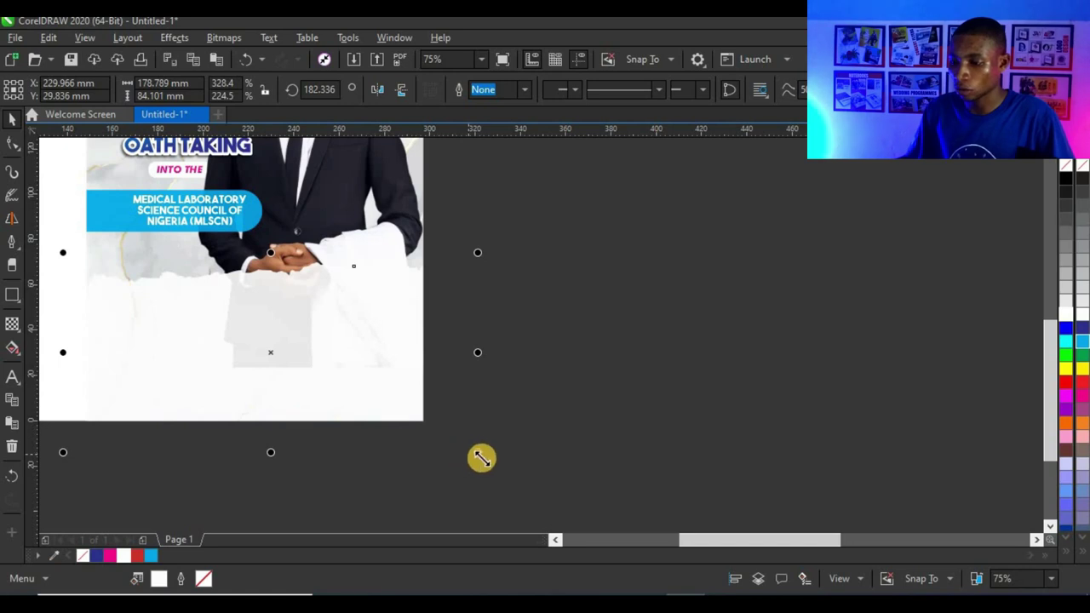
{"action": "mouse_move", "coordinate": [481, 458]}
{"action": "left_mouse_down"}
{"action": "mouse_move", "coordinate": [474, 450]}
{"action": "mouse_move", "coordinate": [489, 464]}
{"action": "left_mouse_up"}
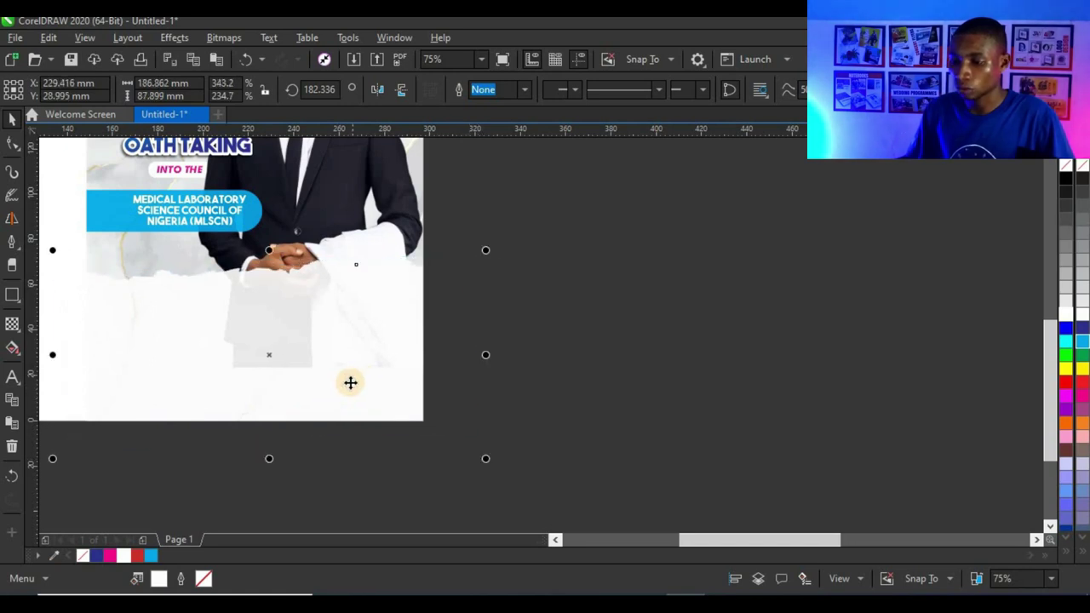
{"action": "left_click_drag", "start_coordinate": [350, 382], "coordinate": [375, 375]}
{"action": "scroll", "coordinate": [377, 384], "scroll_direction": "down", "scroll_amount": 2}
{"action": "scroll", "coordinate": [302, 365], "scroll_direction": "up", "scroll_amount": 2}
- Move the leftover text block toward the flyer and cut out its title and name lines
{"action": "scroll", "coordinate": [365, 342], "scroll_direction": "up", "scroll_amount": 2}
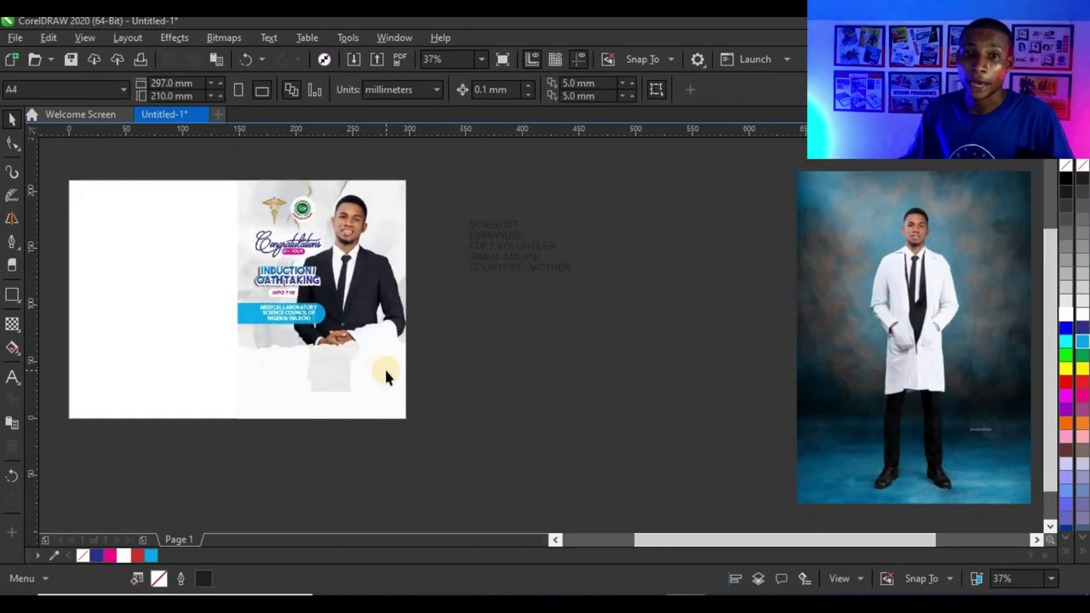
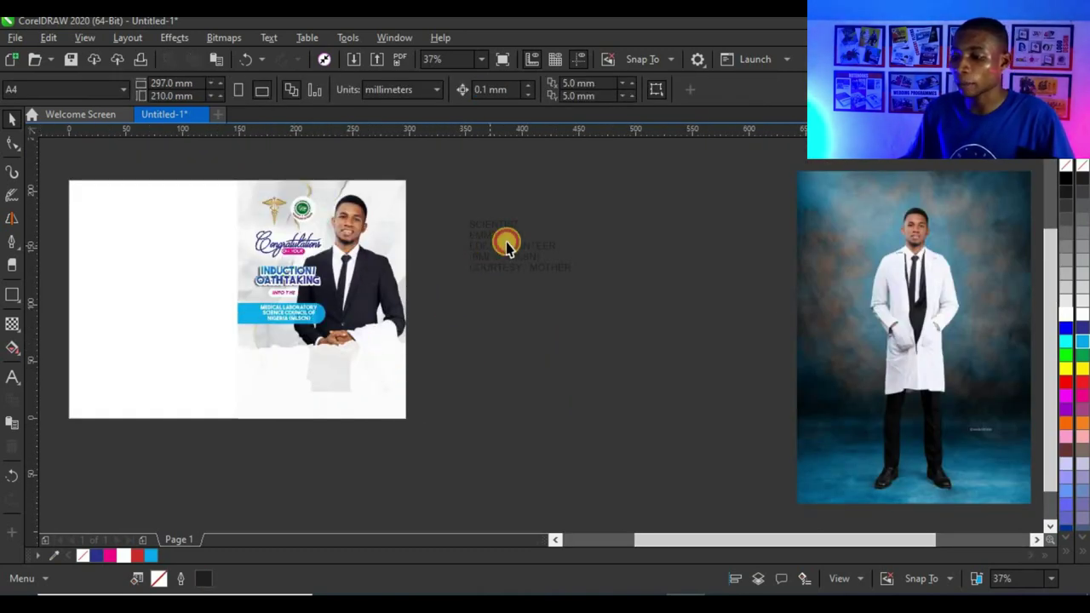
- Move the leftover text block toward the flyer and cut out its title and name lines
{"action": "left_click_drag", "start_coordinate": [506, 241], "coordinate": [372, 404]}
{"action": "scroll", "coordinate": [372, 403], "scroll_direction": "up", "scroll_amount": 2}
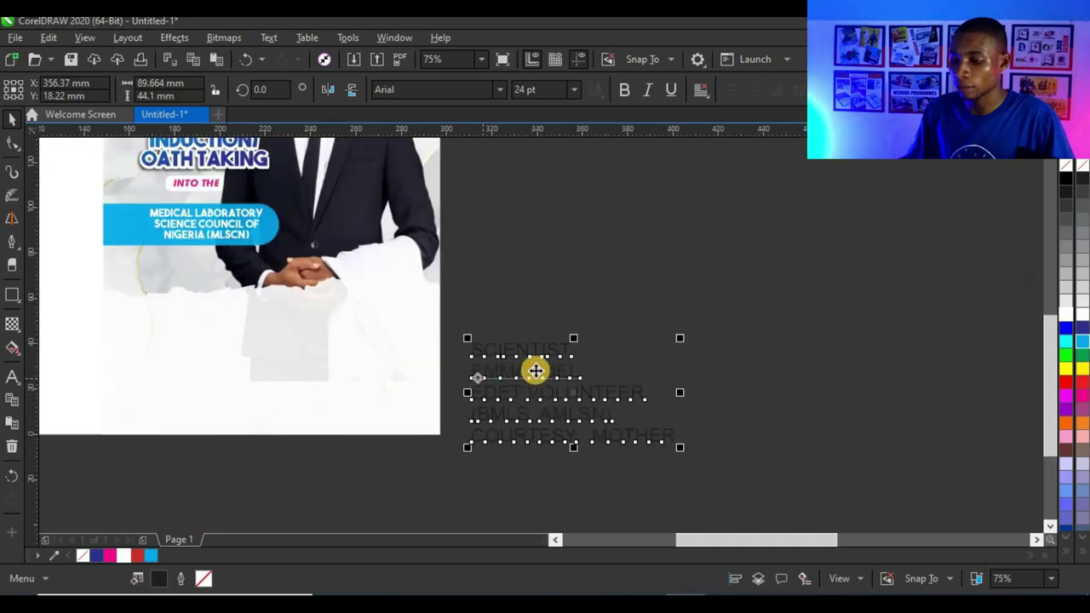
{"action": "double_click", "coordinate": [535, 369]}
{"action": "left_click_drag", "start_coordinate": [567, 369], "coordinate": [527, 365]}
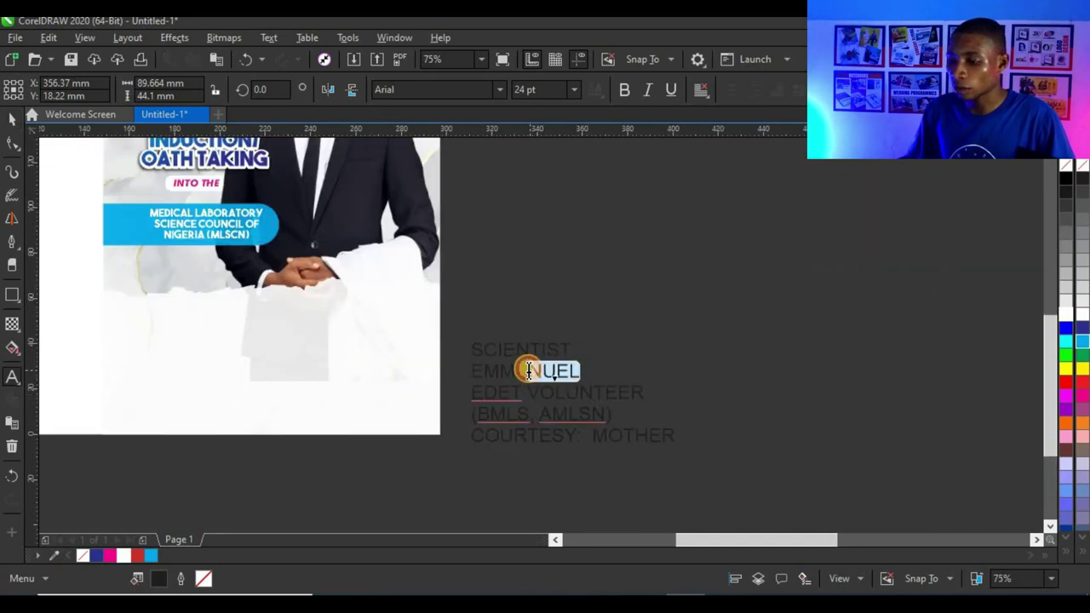
{"action": "left_click", "coordinate": [530, 368]}
{"action": "left_click", "coordinate": [460, 333], "text": "shift"}
{"action": "key", "text": "ctrl+c"}
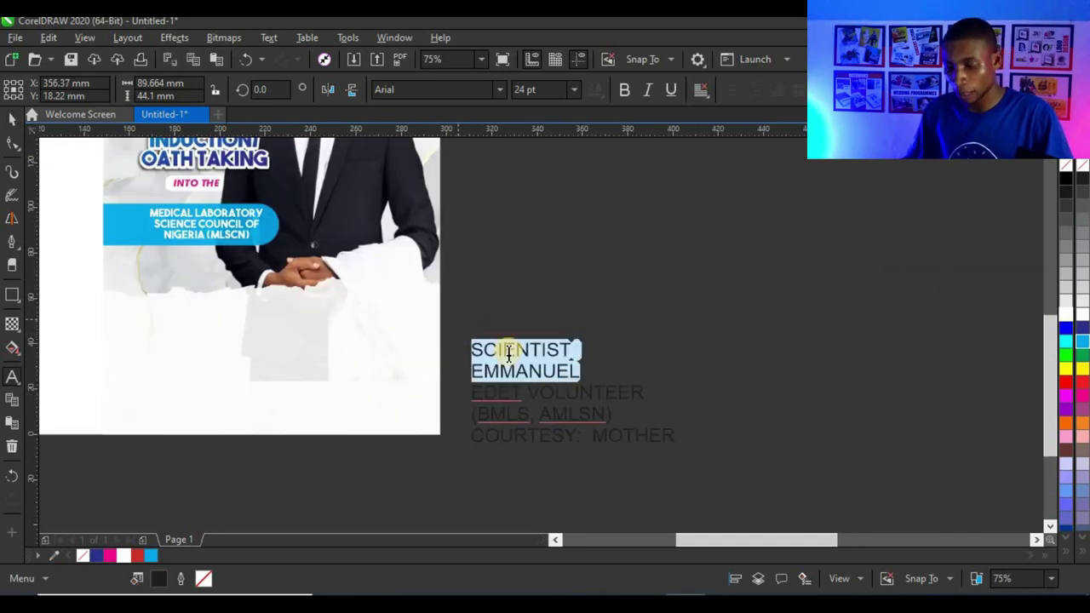
{"action": "key", "text": "BackSpace"}
- Paste the title and name as a separate text object beside the card
{"action": "left_click", "coordinate": [480, 281]}
{"action": "key", "text": "ctrl+v"}
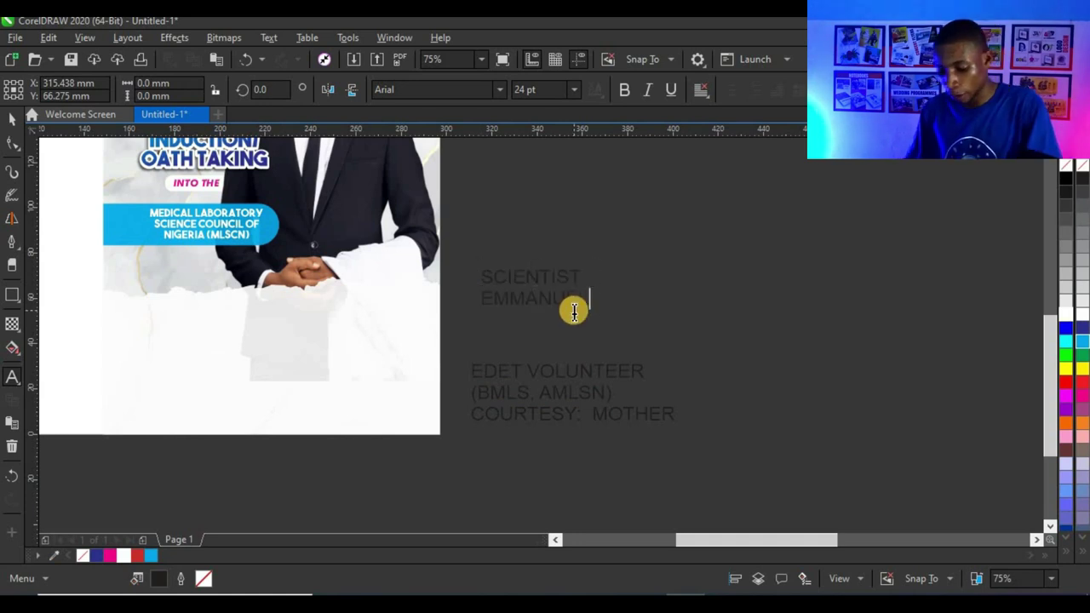
{"action": "key", "text": "ctrl+space"}
- Convert the new title and name text to Title Case
{"action": "left_click_drag", "start_coordinate": [571, 309], "coordinate": [568, 302]}
{"action": "scroll", "coordinate": [568, 302], "scroll_direction": "up", "scroll_amount": 4}
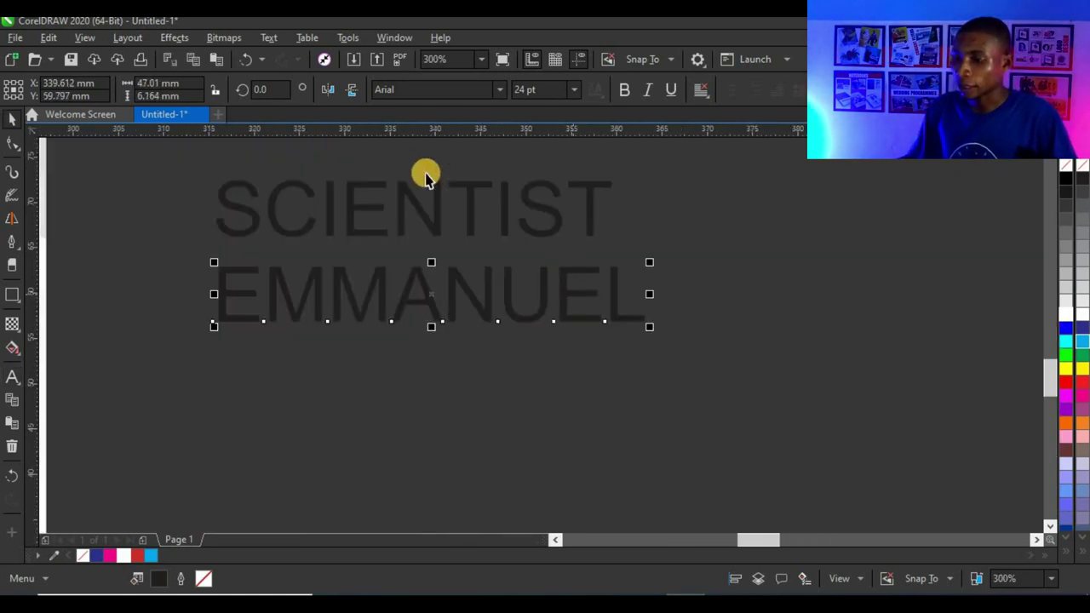
{"action": "left_click", "coordinate": [274, 39]}
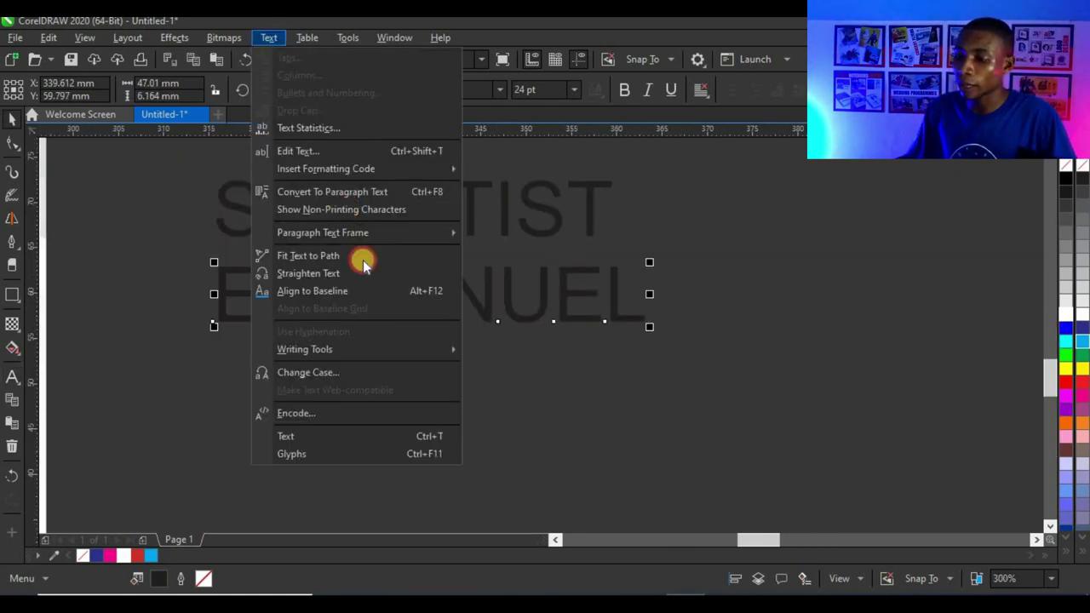
{"action": "left_click", "coordinate": [348, 372]}
{"action": "left_click", "coordinate": [505, 309]}
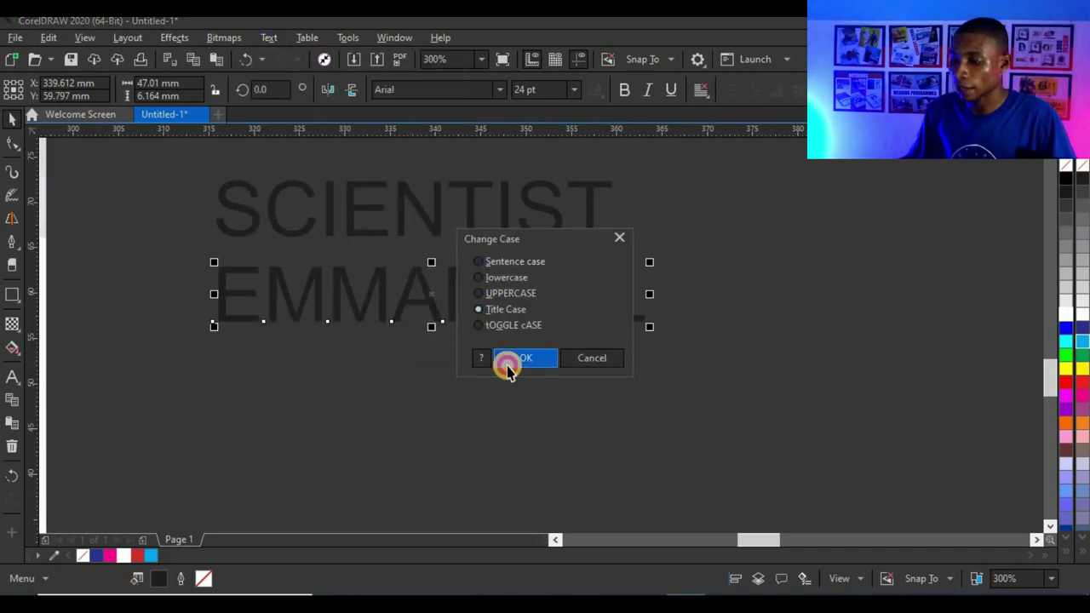
{"action": "left_click", "coordinate": [508, 359]}
{"action": "scroll", "coordinate": [559, 318], "scroll_direction": "down", "scroll_amount": 4}
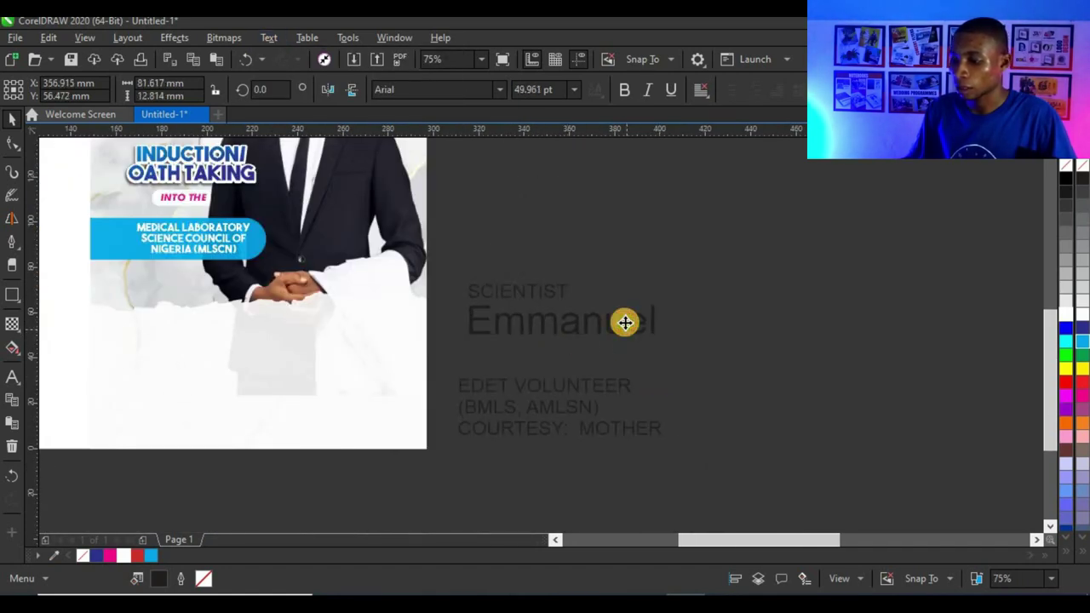
- Apply the Brotherhood Script font to the first name
{"action": "scroll", "coordinate": [624, 322], "scroll_direction": "up", "scroll_amount": 2}
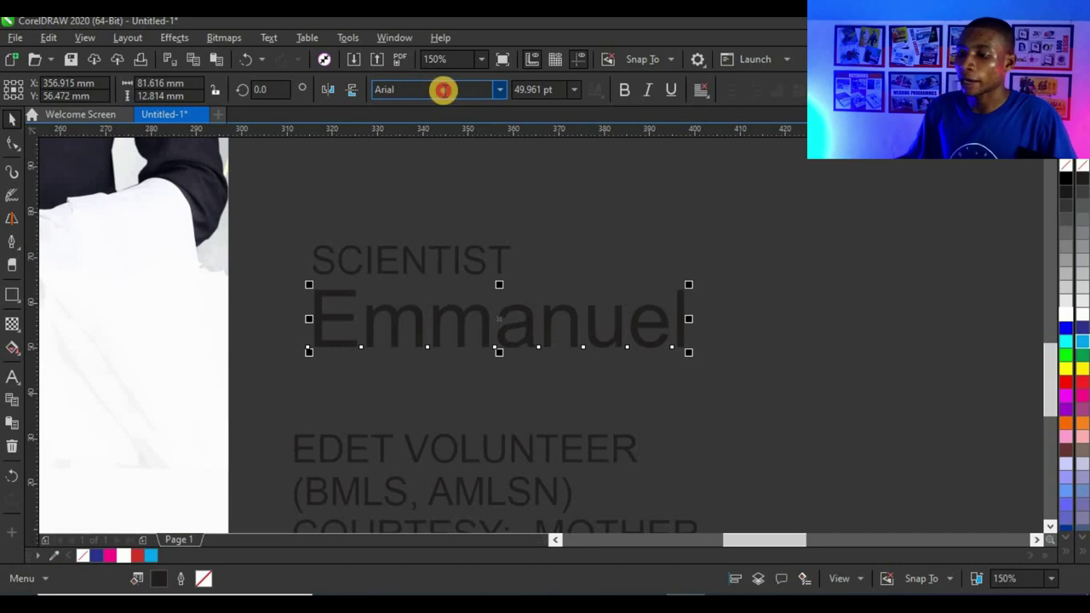
{"action": "left_click", "coordinate": [442, 90]}
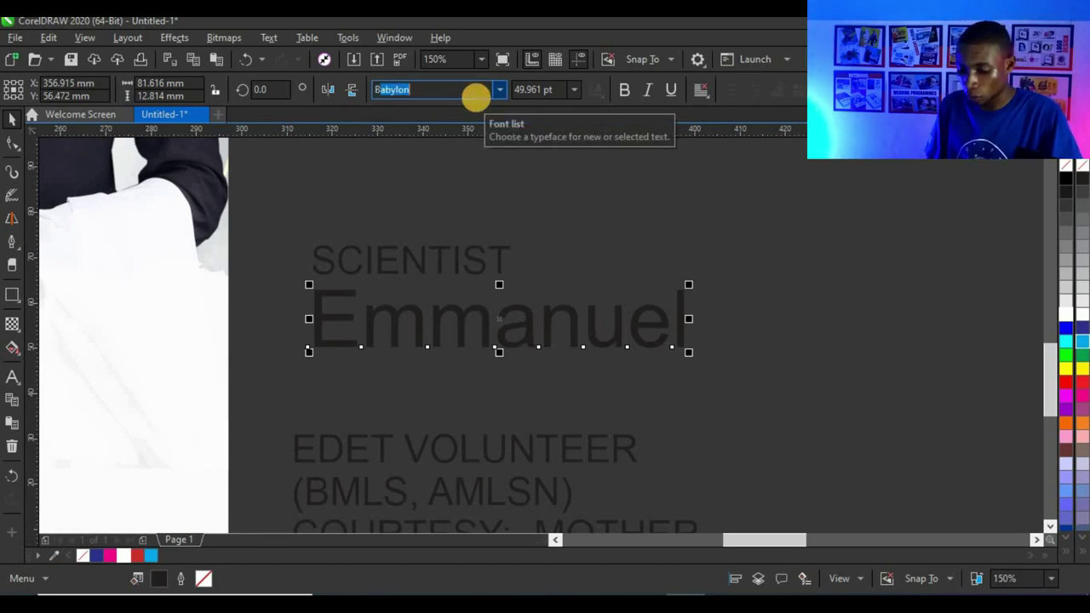
{"action": "key", "text": "Return"}
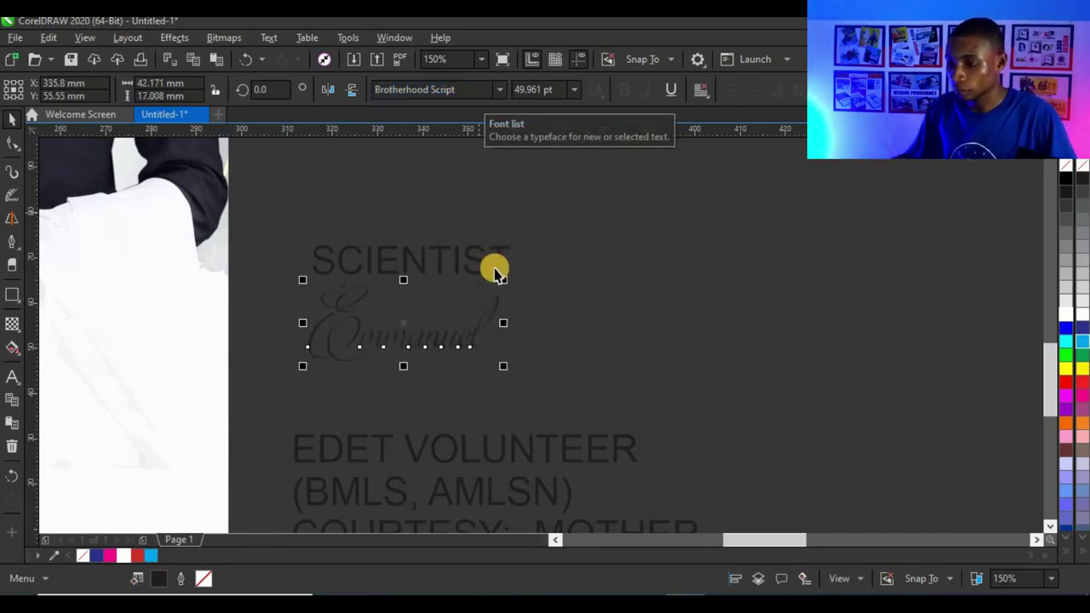
{"action": "scroll", "coordinate": [494, 267], "scroll_direction": "down", "scroll_amount": 2}
- Move the script name onto the photo below the portrait and enlarge it to about 99 pt
{"action": "left_click_drag", "start_coordinate": [220, 336], "coordinate": [282, 415]}
{"action": "scroll", "coordinate": [308, 357], "scroll_direction": "down", "scroll_amount": 1}
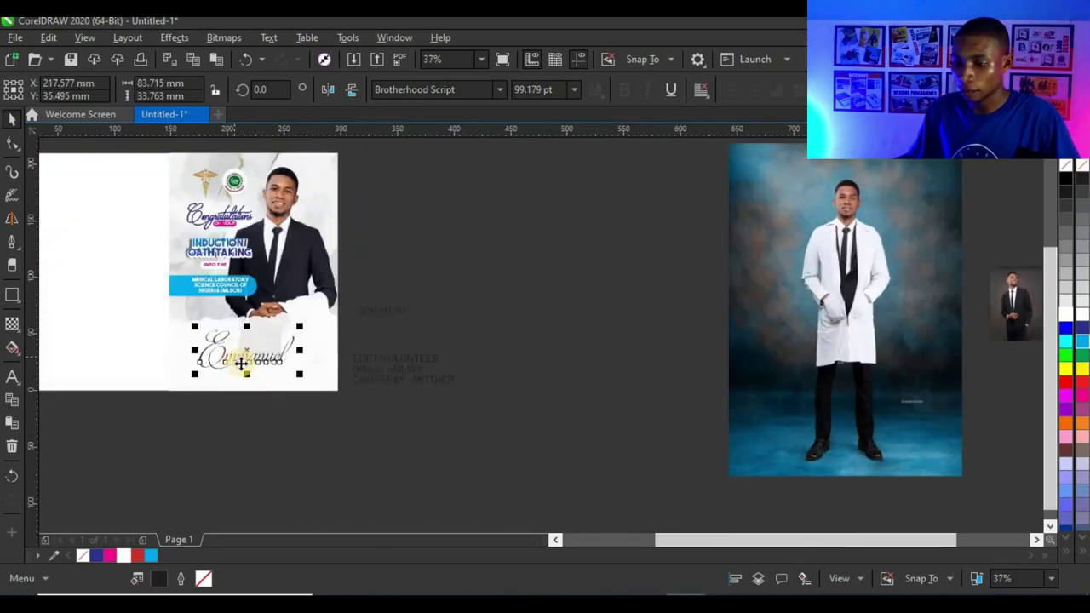
{"action": "scroll", "coordinate": [248, 364], "scroll_direction": "up", "scroll_amount": 1}
{"action": "left_click_drag", "start_coordinate": [264, 356], "coordinate": [272, 342]}
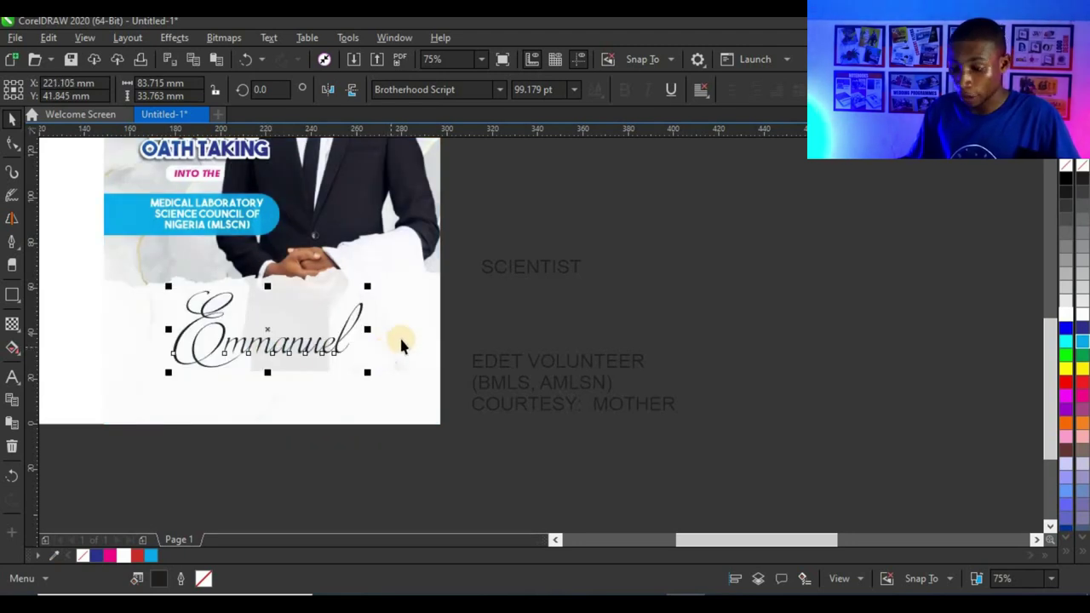
{"action": "left_click", "coordinate": [401, 341]}
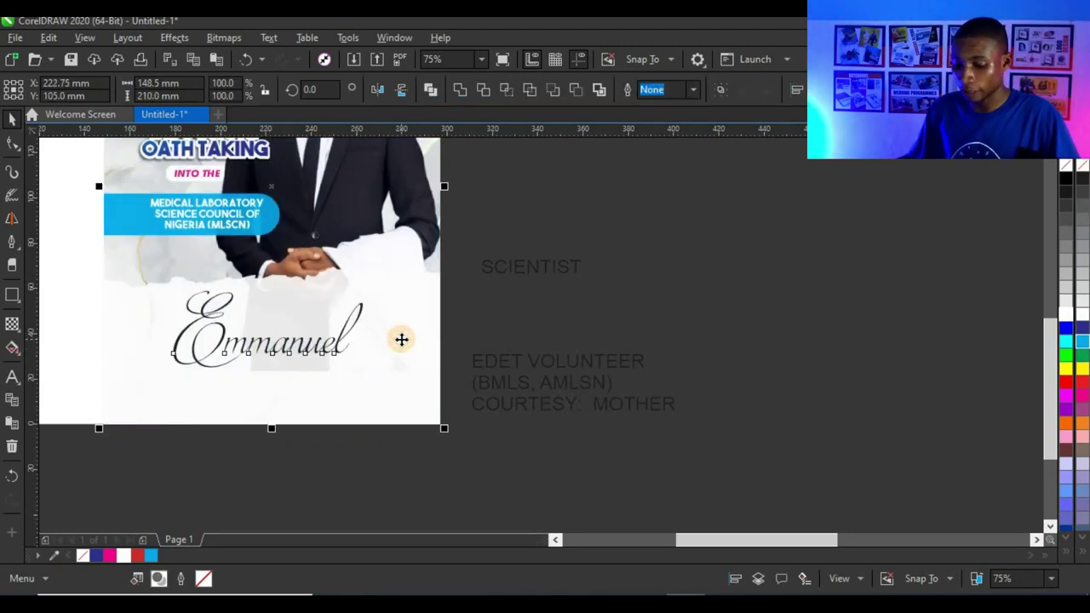
{"action": "left_click", "coordinate": [487, 306]}
{"action": "left_click", "coordinate": [341, 349]}
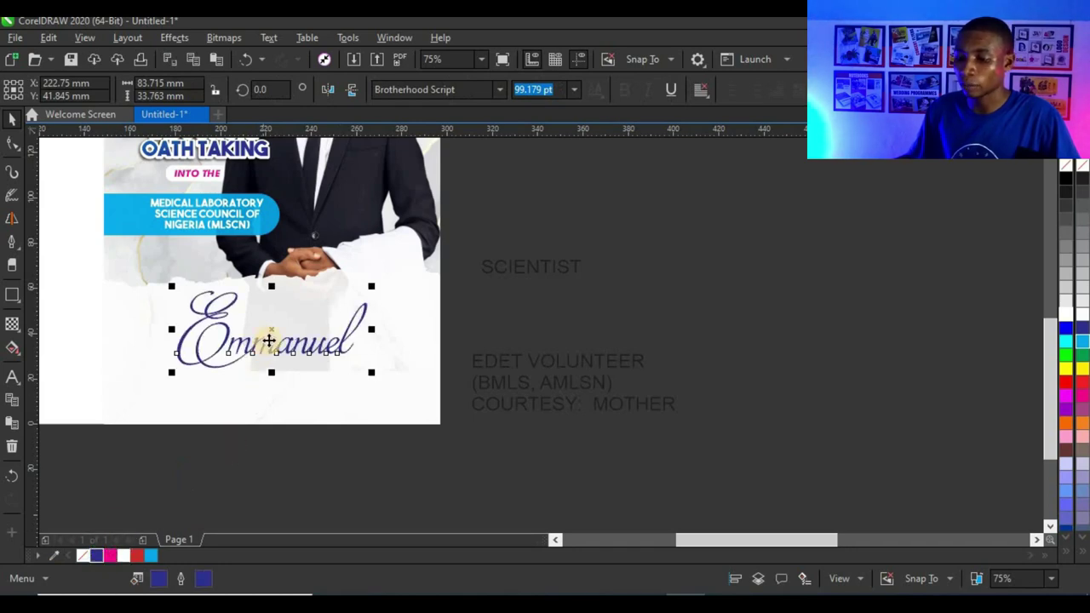
{"action": "scroll", "coordinate": [272, 339], "scroll_direction": "up", "scroll_amount": 5}
{"action": "scroll", "coordinate": [321, 315], "scroll_direction": "down", "scroll_amount": 3}
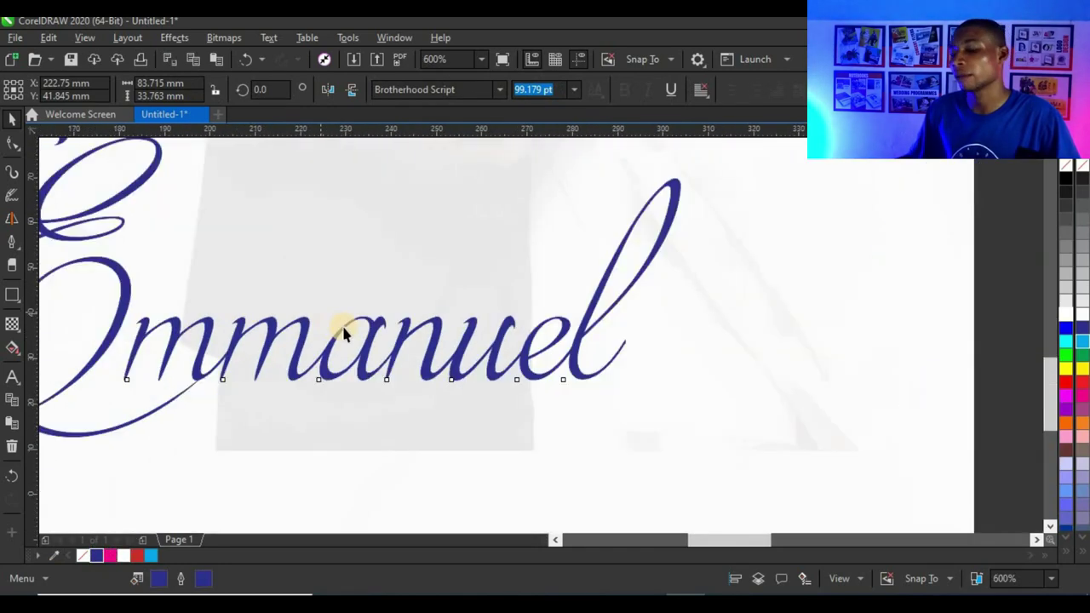
- Move SCIENTIST over the script name and set it in Futura Md BT at 14 pt
{"action": "left_click", "coordinate": [792, 186]}
{"action": "left_click_drag", "start_coordinate": [792, 186], "coordinate": [312, 293]}
{"action": "left_click", "coordinate": [499, 90]}
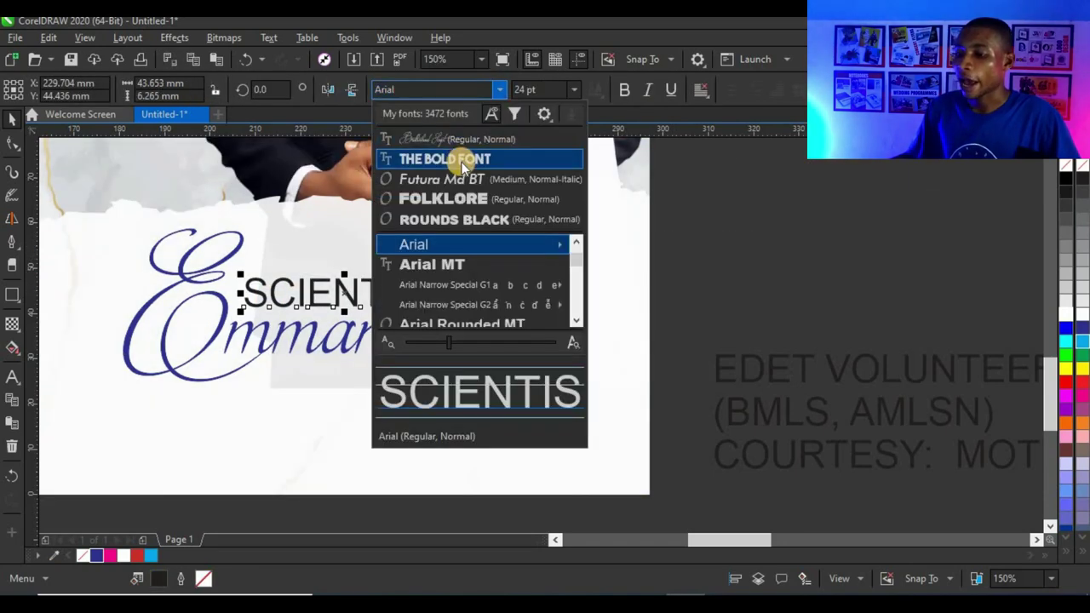
{"action": "left_click", "coordinate": [462, 244]}
{"action": "left_click_drag", "start_coordinate": [423, 312], "coordinate": [385, 305]}
{"action": "left_click", "coordinate": [567, 96]}
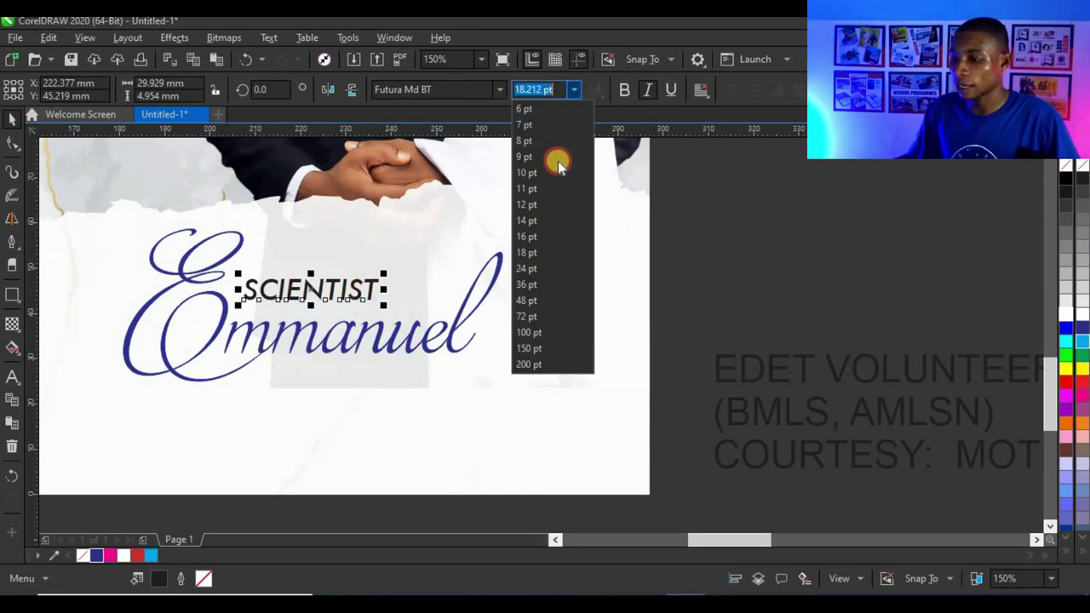
{"action": "left_click", "coordinate": [530, 221]}
- Centre SCIENTIST over the middle of the name and colour it magenta
{"action": "left_click", "coordinate": [346, 306]}
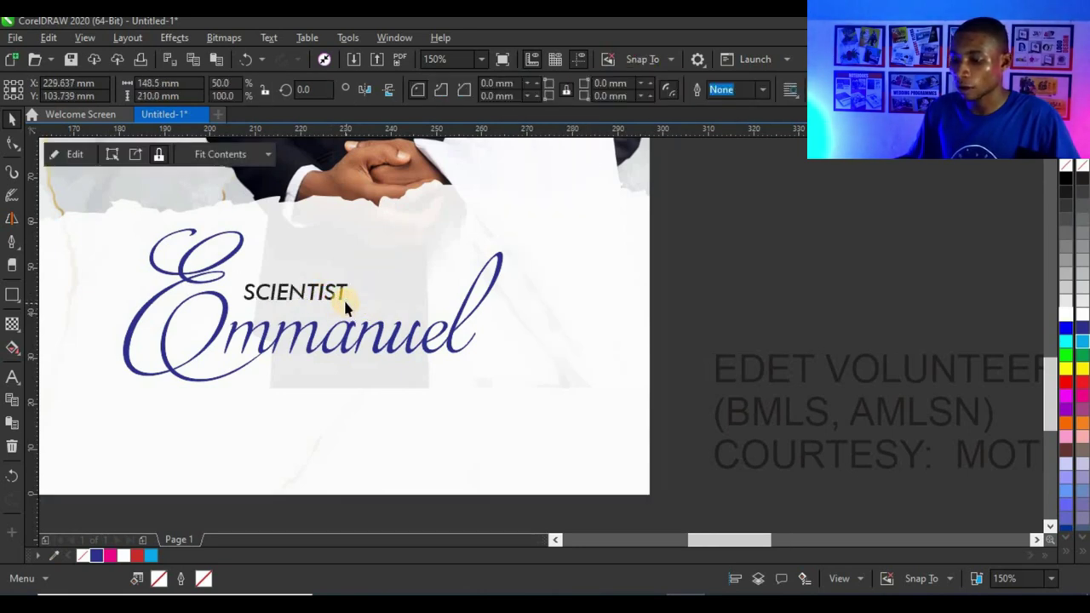
{"action": "left_click", "coordinate": [332, 294]}
{"action": "left_click_drag", "start_coordinate": [332, 295], "coordinate": [382, 304]}
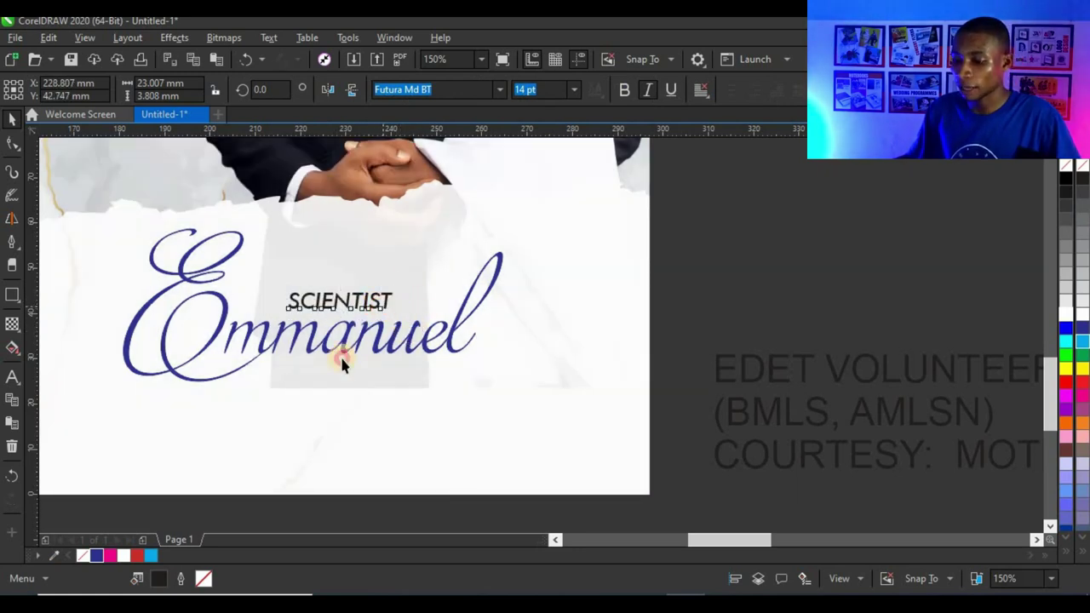
{"action": "left_click", "coordinate": [109, 558]}
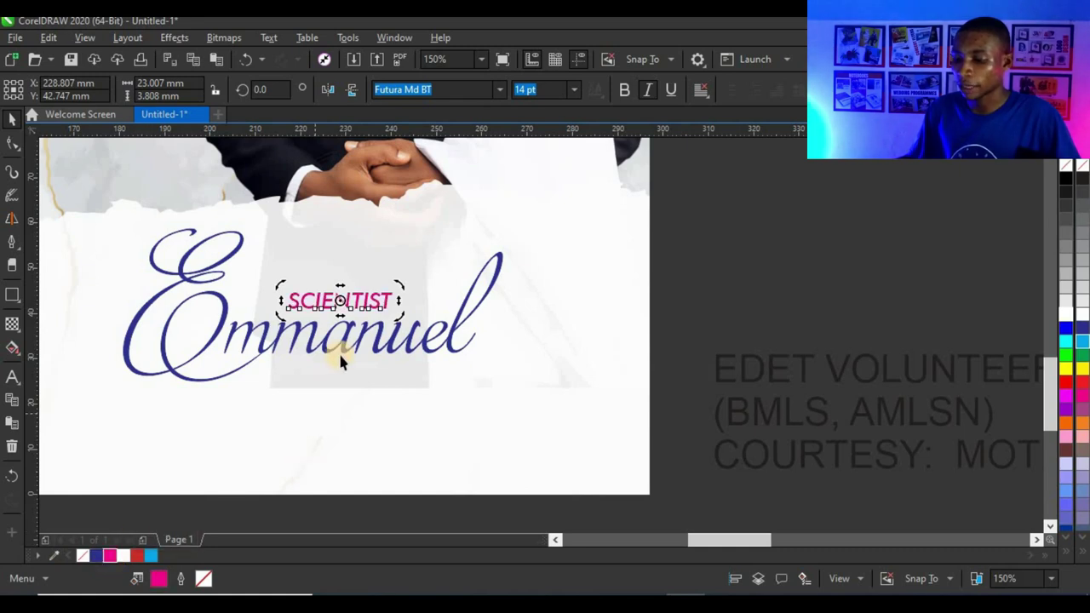
- Enlarge SCIENTIST to about 24 pt and nudge it slightly left
{"action": "left_click", "coordinate": [356, 337]}
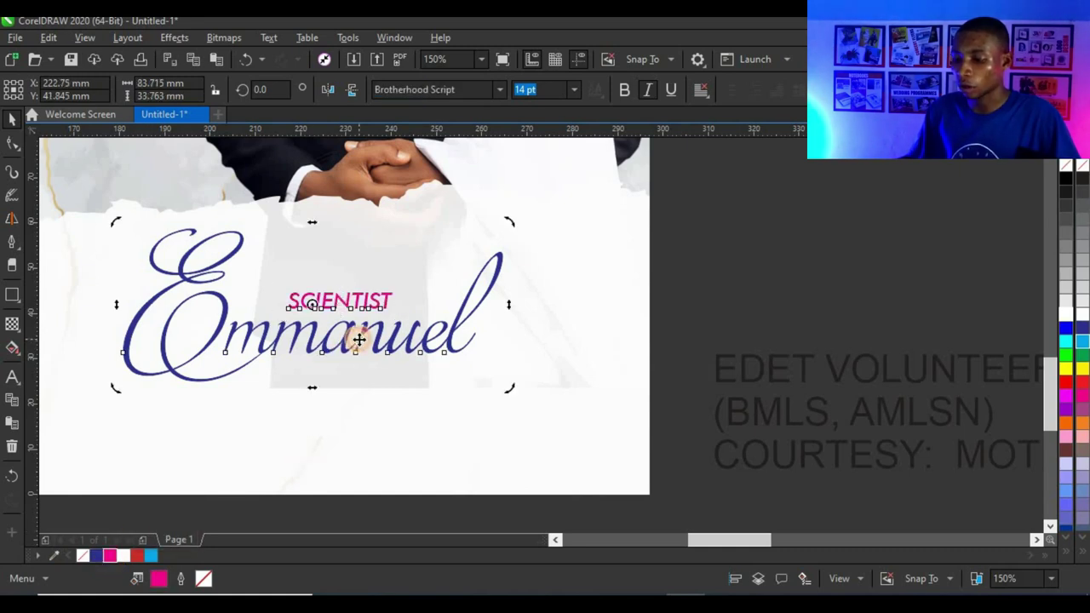
{"action": "left_click", "coordinate": [754, 224]}
{"action": "scroll", "coordinate": [455, 261], "scroll_direction": "down", "scroll_amount": 2}
{"action": "scroll", "coordinate": [383, 277], "scroll_direction": "up", "scroll_amount": 2}
{"action": "left_click", "coordinate": [384, 276]}
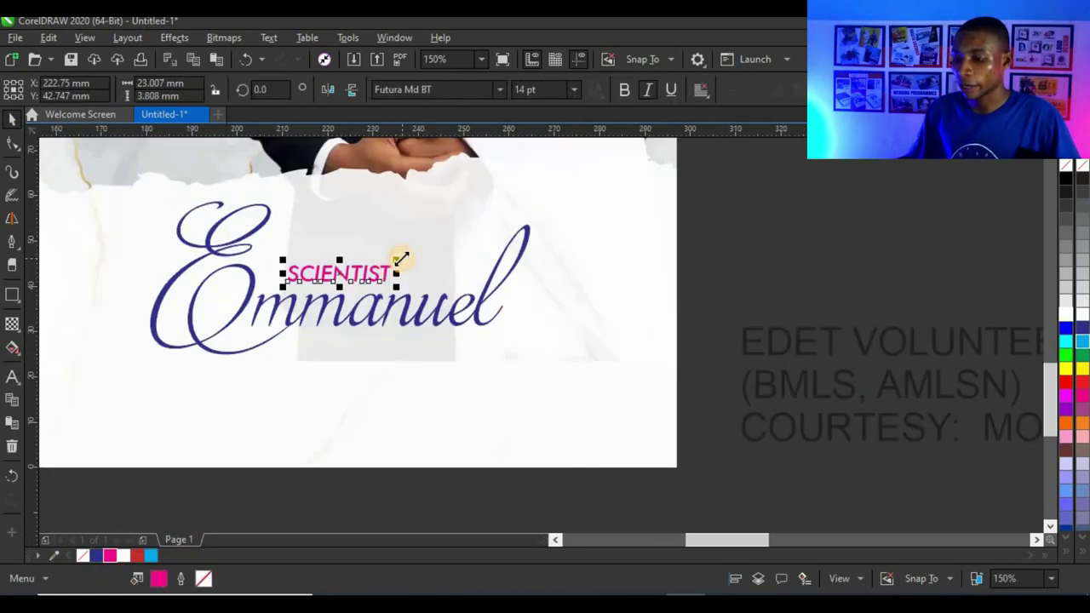
{"action": "left_click_drag", "start_coordinate": [401, 253], "coordinate": [474, 241]}
{"action": "left_click_drag", "start_coordinate": [440, 279], "coordinate": [425, 281]}
{"action": "scroll", "coordinate": [329, 275], "scroll_direction": "down", "scroll_amount": 2}
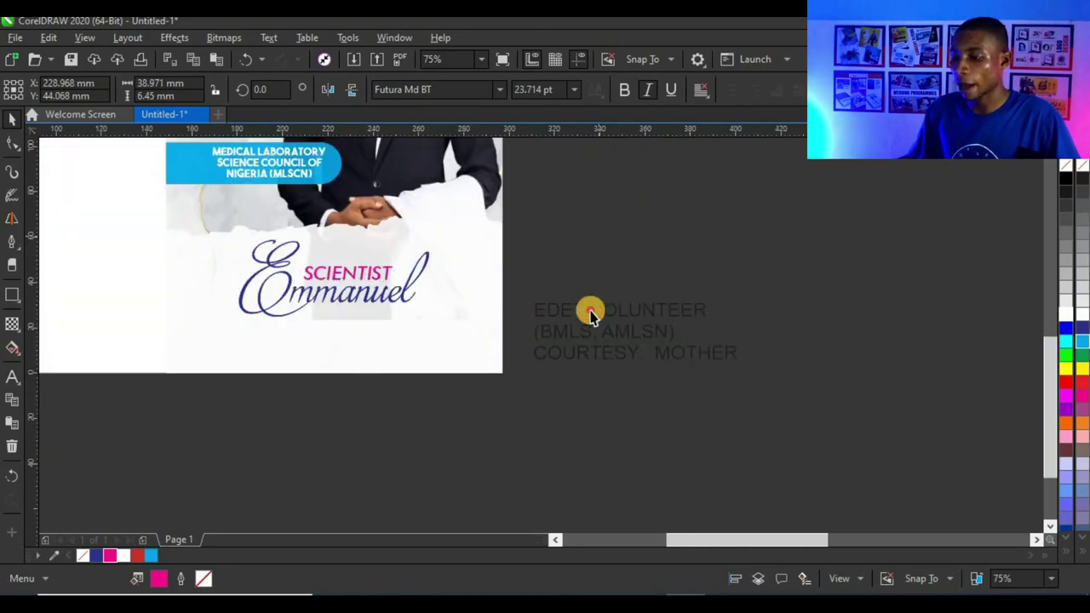
{"action": "left_click", "coordinate": [618, 316]}
{"action": "left_click", "coordinate": [622, 312]}
{"action": "left_click", "coordinate": [686, 309]}
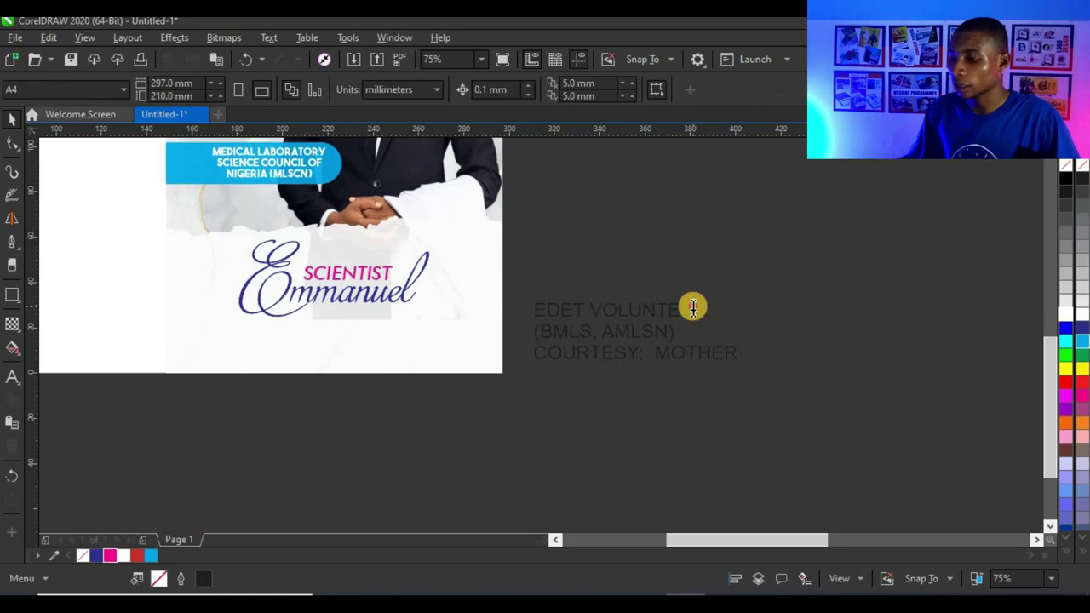
- Cut the surname and credentials lines from the grey block and paste them below the script name
{"action": "double_click", "coordinate": [693, 307]}
{"action": "left_click_drag", "start_coordinate": [677, 332], "coordinate": [515, 285]}
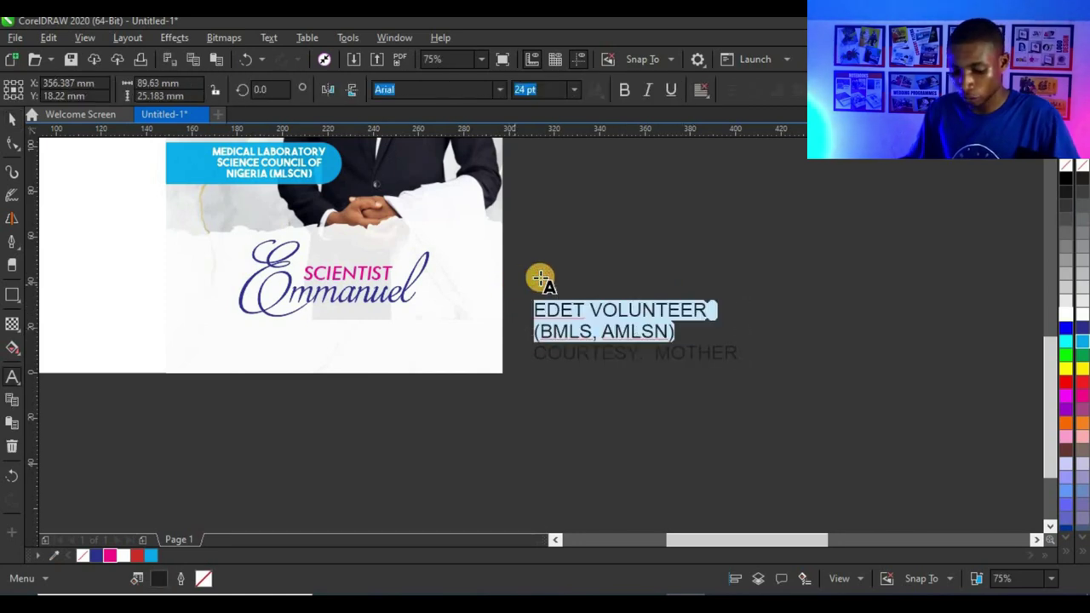
{"action": "key", "text": "ctrl+x"}
{"action": "left_click", "coordinate": [312, 323]}
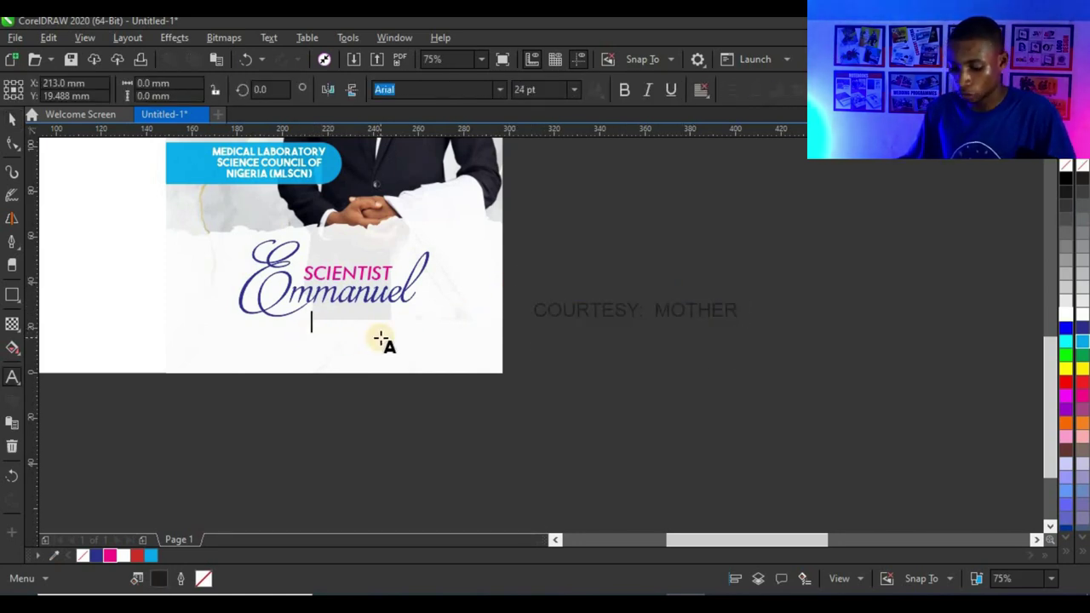
{"action": "key", "text": "ctrl+v"}
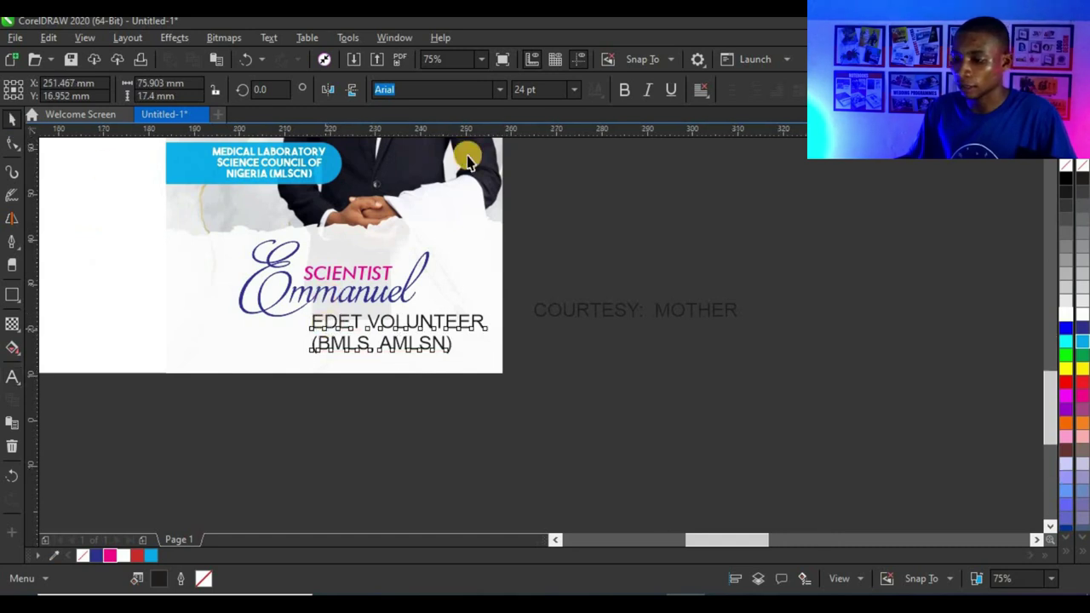
{"action": "scroll", "coordinate": [328, 290], "scroll_direction": "up", "scroll_amount": 2}
- Set the pasted lines in The Bold Font, centre them, and break them into separate lines
{"action": "left_click", "coordinate": [499, 89]}
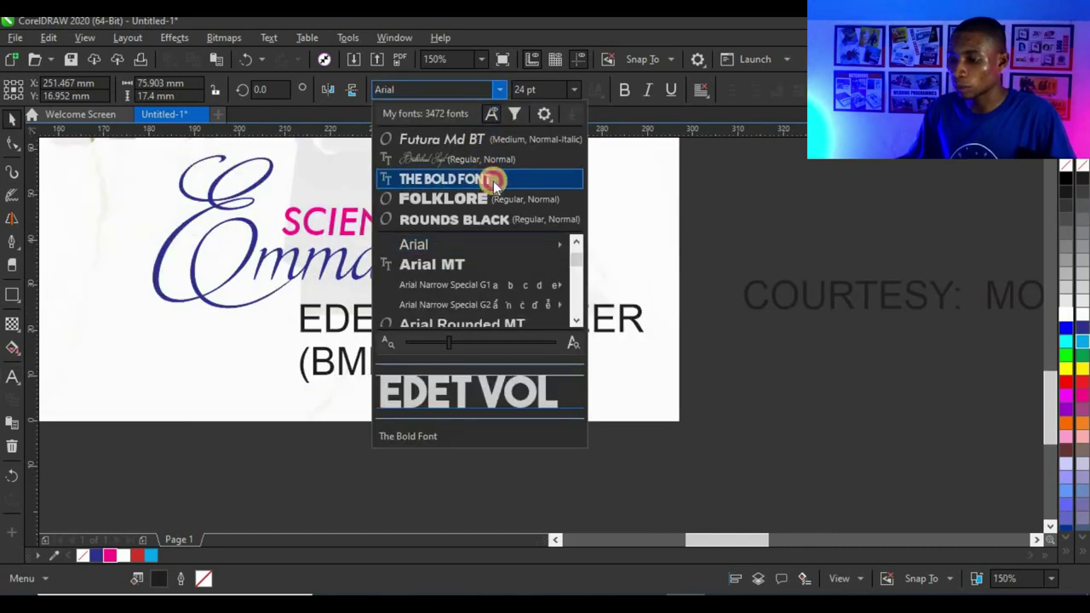
{"action": "left_click", "coordinate": [486, 179]}
{"action": "left_click", "coordinate": [700, 89]}
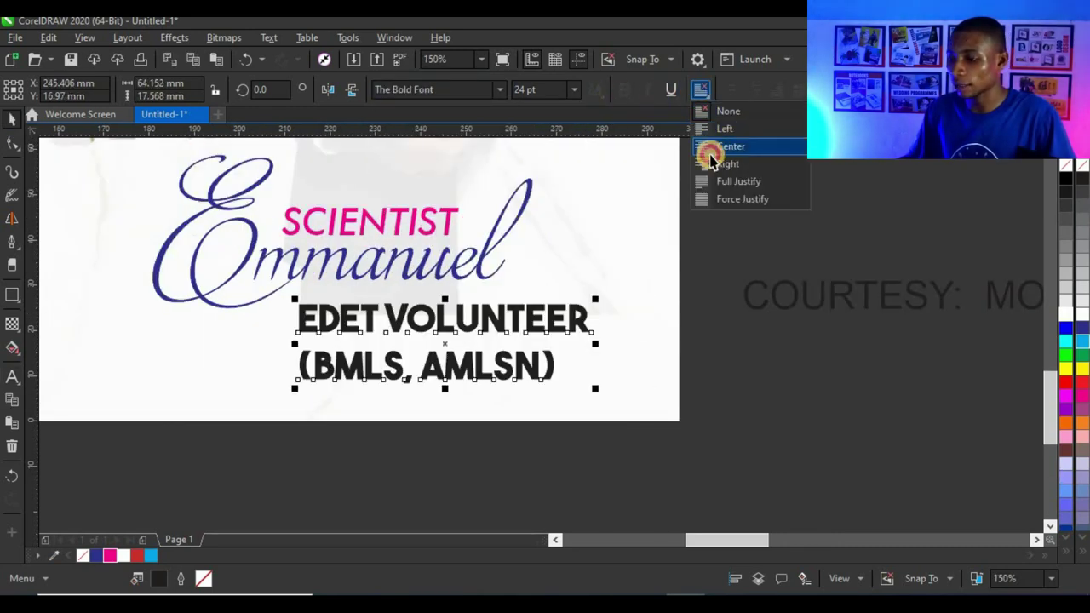
{"action": "left_click", "coordinate": [722, 147]}
{"action": "key", "text": "ctrl+k"}
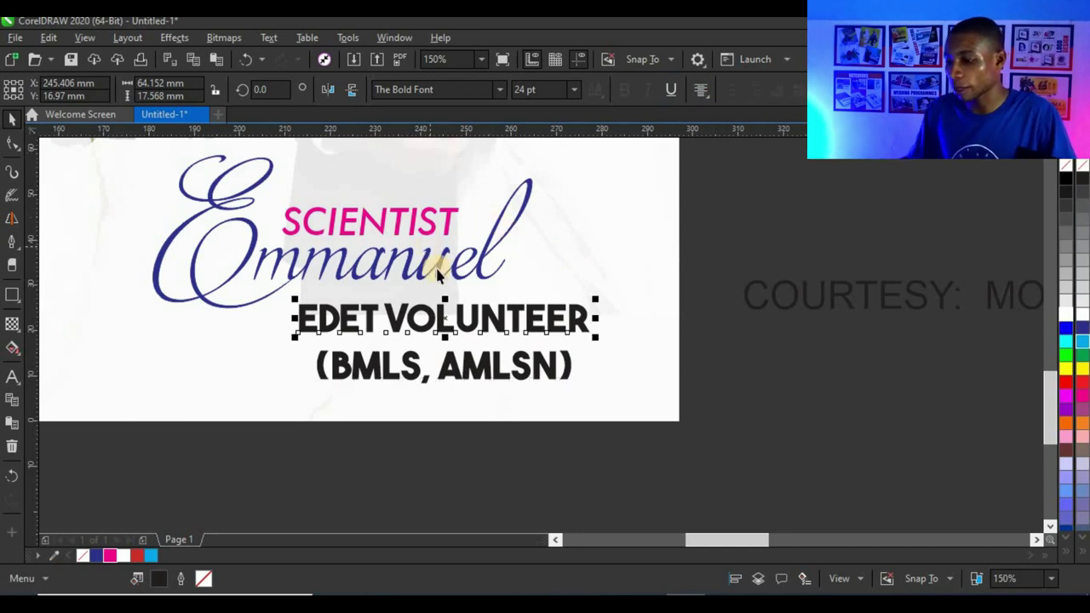
{"action": "left_click", "coordinate": [445, 364]}
{"action": "left_click", "coordinate": [504, 94]}
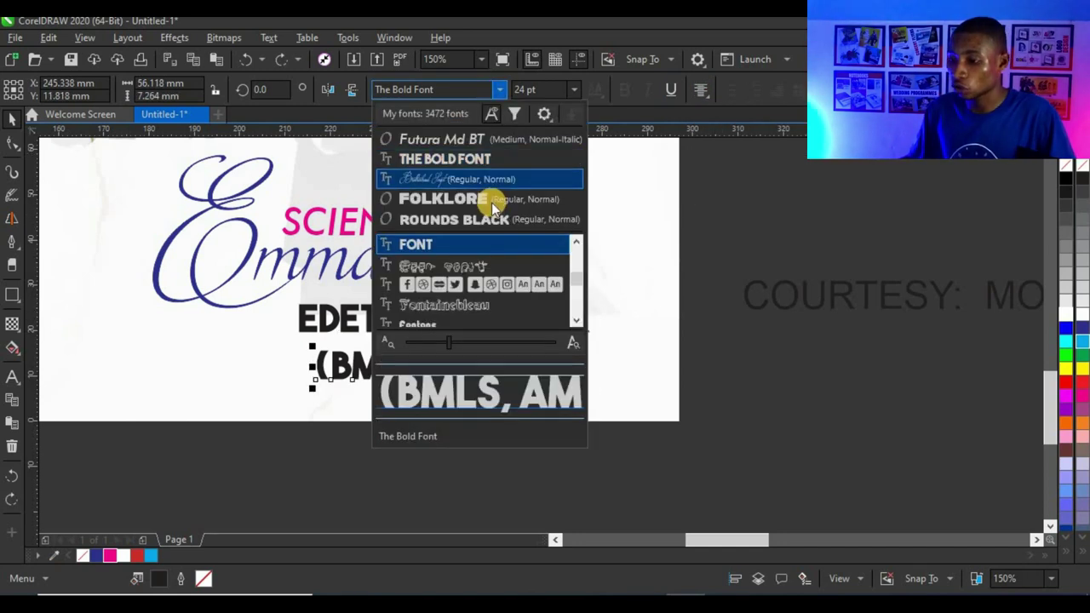
{"action": "left_click", "coordinate": [486, 139]}
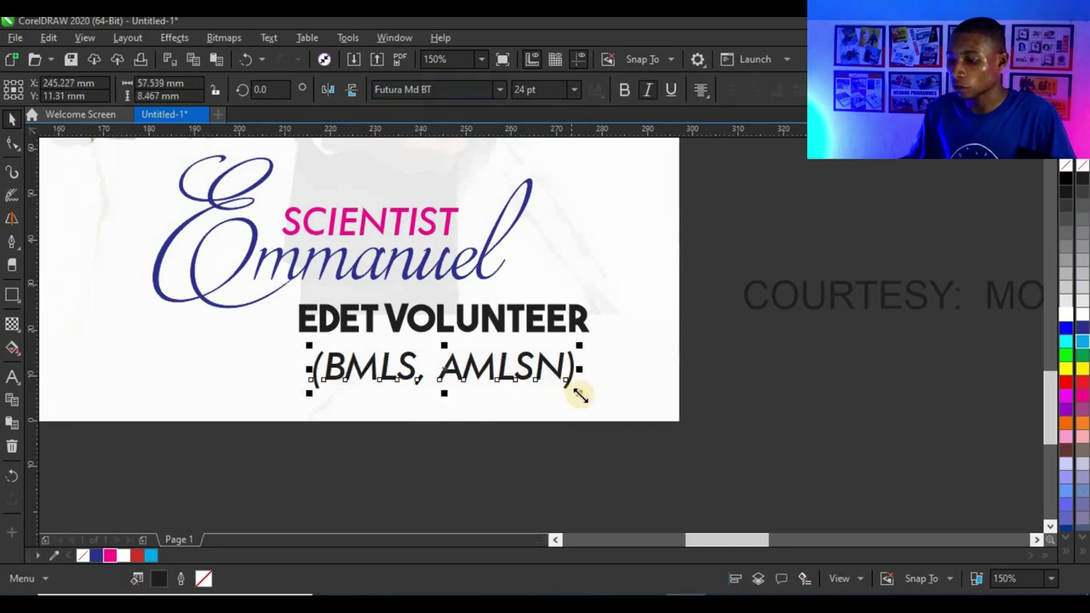
{"action": "left_click", "coordinate": [521, 366]}
{"action": "mouse_move", "coordinate": [525, 366]}
{"action": "left_mouse_down"}
{"action": "mouse_move", "coordinate": [532, 352]}
{"action": "mouse_move", "coordinate": [547, 360]}
{"action": "mouse_move", "coordinate": [534, 372]}
{"action": "left_mouse_up"}
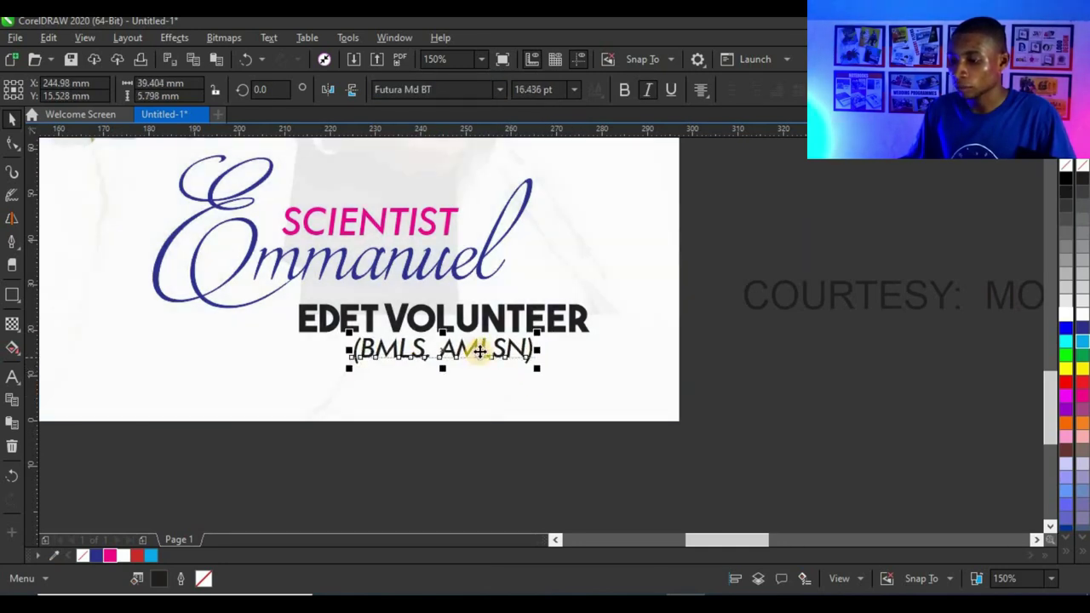
- Move both name lines left, scale them down slightly, and tuck them under Emmanuel
{"action": "scroll", "coordinate": [479, 349], "scroll_direction": "up", "scroll_amount": 3}
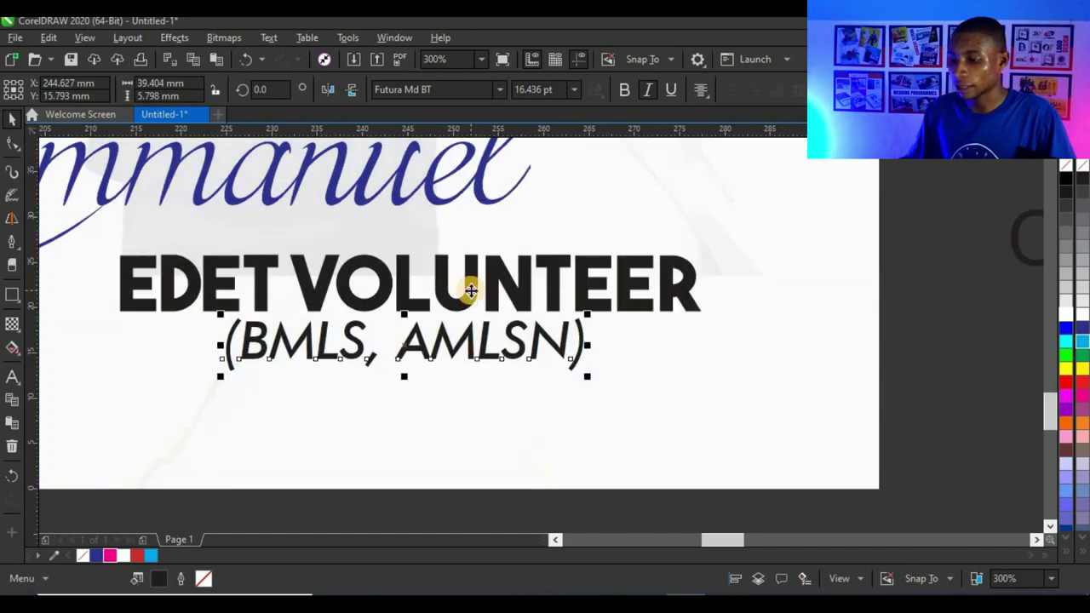
{"action": "left_click", "coordinate": [471, 291], "text": "shift"}
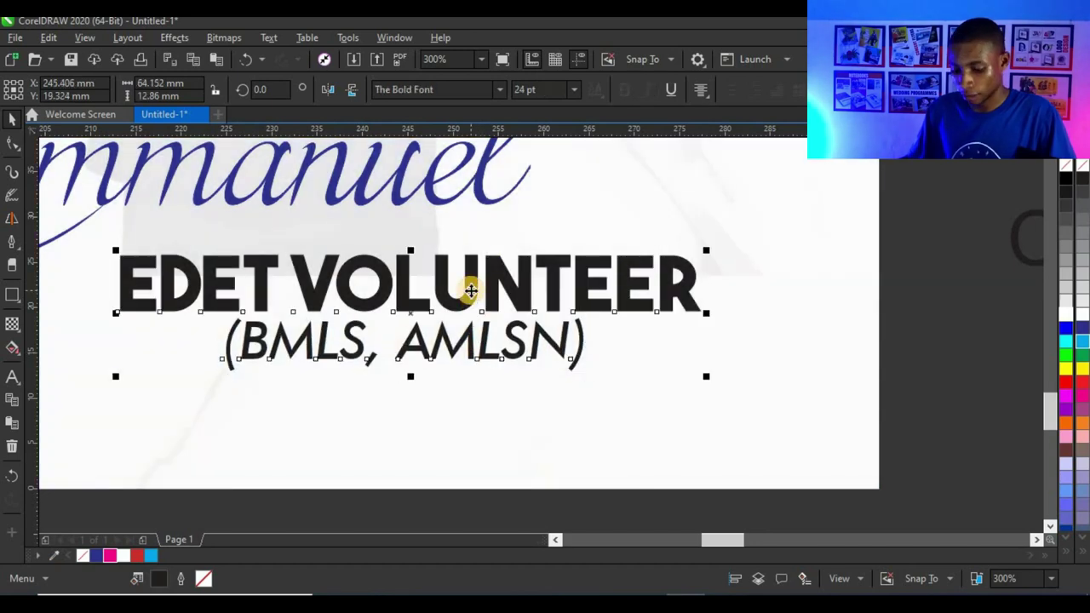
{"action": "left_click_drag", "start_coordinate": [467, 285], "coordinate": [390, 286]}
{"action": "scroll", "coordinate": [433, 294], "scroll_direction": "down", "scroll_amount": 2}
{"action": "left_click_drag", "start_coordinate": [491, 326], "coordinate": [469, 329]}
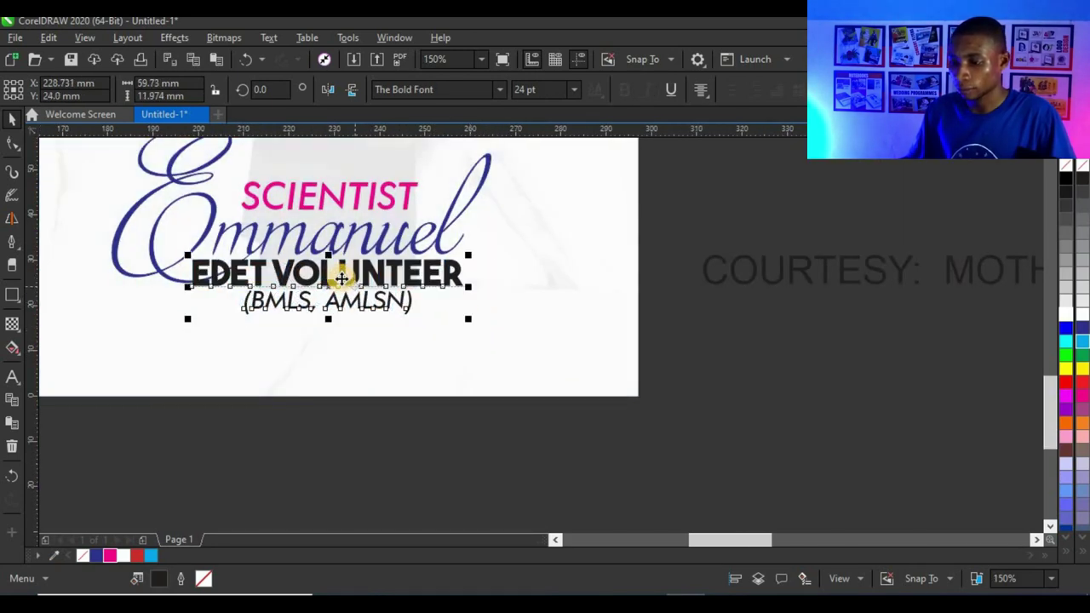
{"action": "scroll", "coordinate": [341, 272], "scroll_direction": "up", "scroll_amount": 2}
{"action": "left_click_drag", "start_coordinate": [348, 282], "coordinate": [348, 304]}
{"action": "scroll", "coordinate": [426, 315], "scroll_direction": "down", "scroll_amount": 2}
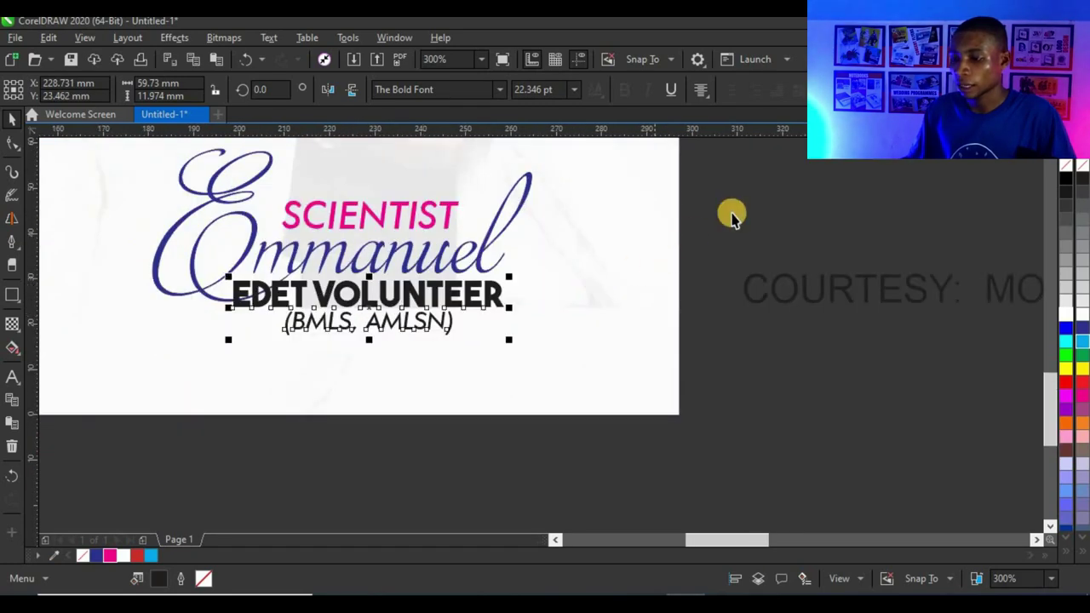
{"action": "key", "text": "Escape"}
{"action": "scroll", "coordinate": [353, 302], "scroll_direction": "up", "scroll_amount": 2}
{"action": "left_click", "coordinate": [364, 295]}
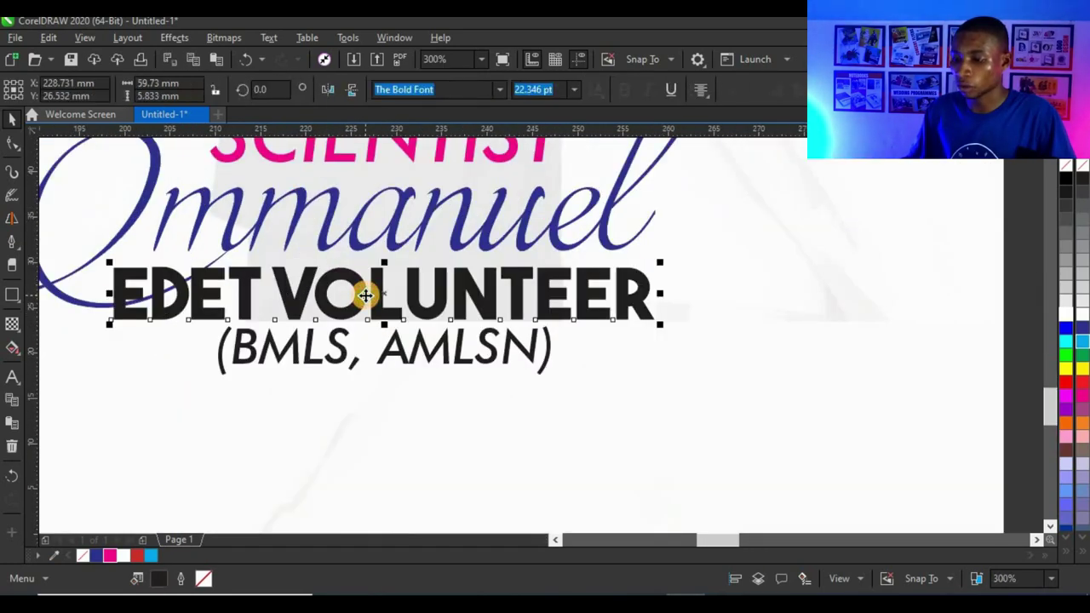
{"action": "left_click", "coordinate": [108, 556]}
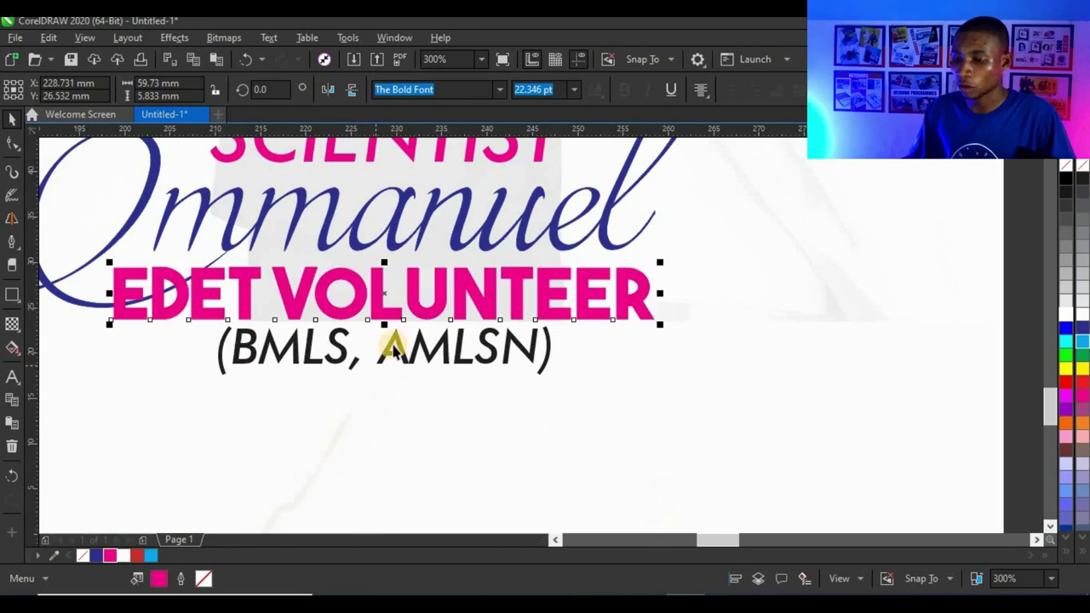
{"action": "scroll", "coordinate": [421, 347], "scroll_direction": "down", "scroll_amount": 2}
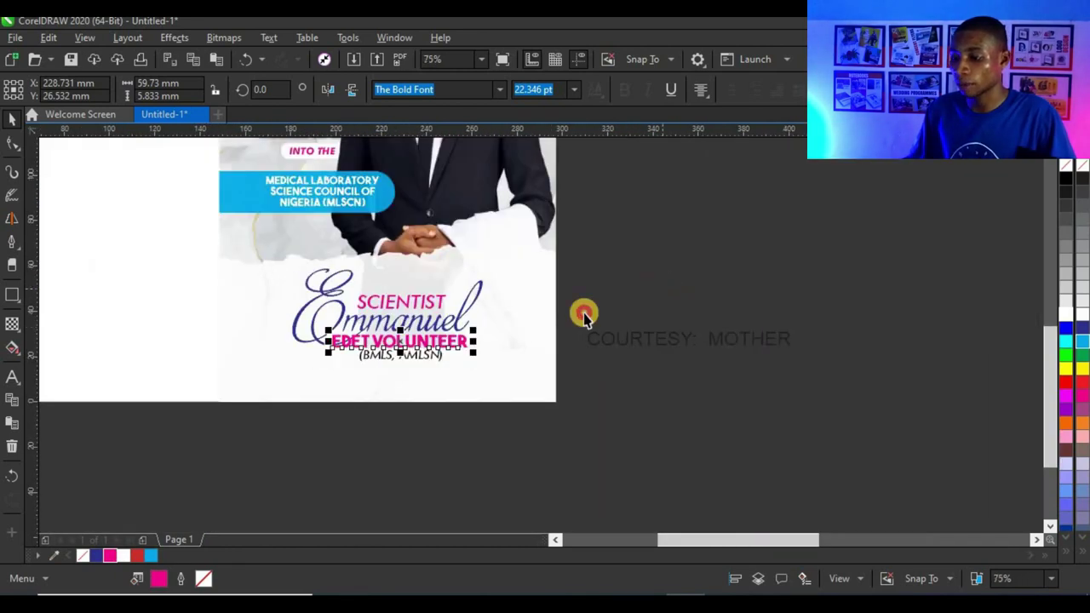
{"action": "left_click", "coordinate": [584, 311]}
{"action": "scroll", "coordinate": [396, 348], "scroll_direction": "up", "scroll_amount": 1}
{"action": "scroll", "coordinate": [199, 348], "scroll_direction": "up", "scroll_amount": 1}
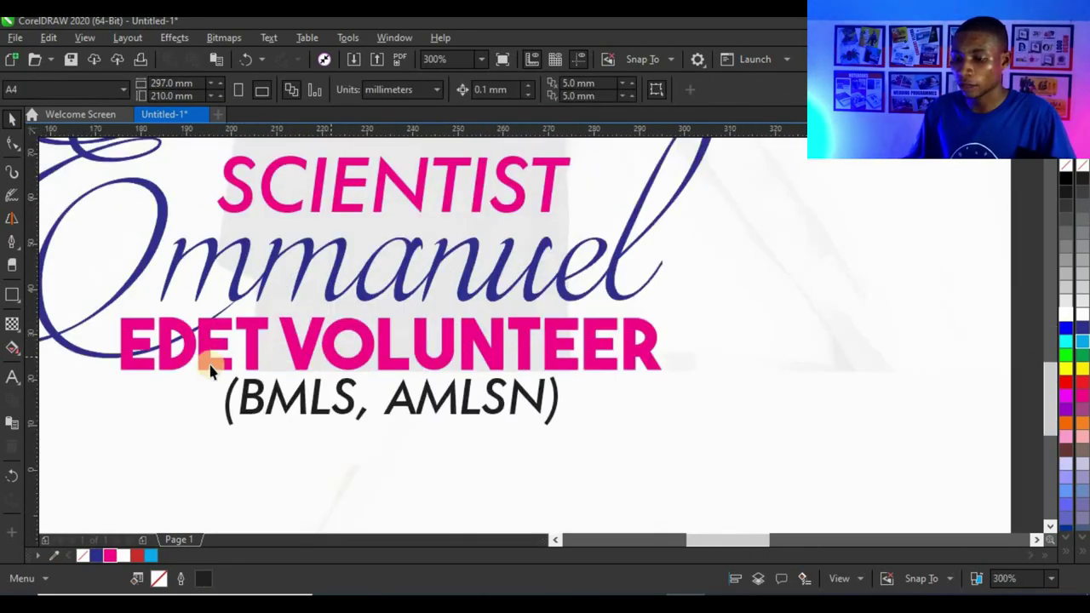
{"action": "scroll", "coordinate": [212, 365], "scroll_direction": "down", "scroll_amount": 1}
{"action": "scroll", "coordinate": [151, 366], "scroll_direction": "up", "scroll_amount": 1}
{"action": "scroll", "coordinate": [99, 426], "scroll_direction": "up", "scroll_amount": 1}
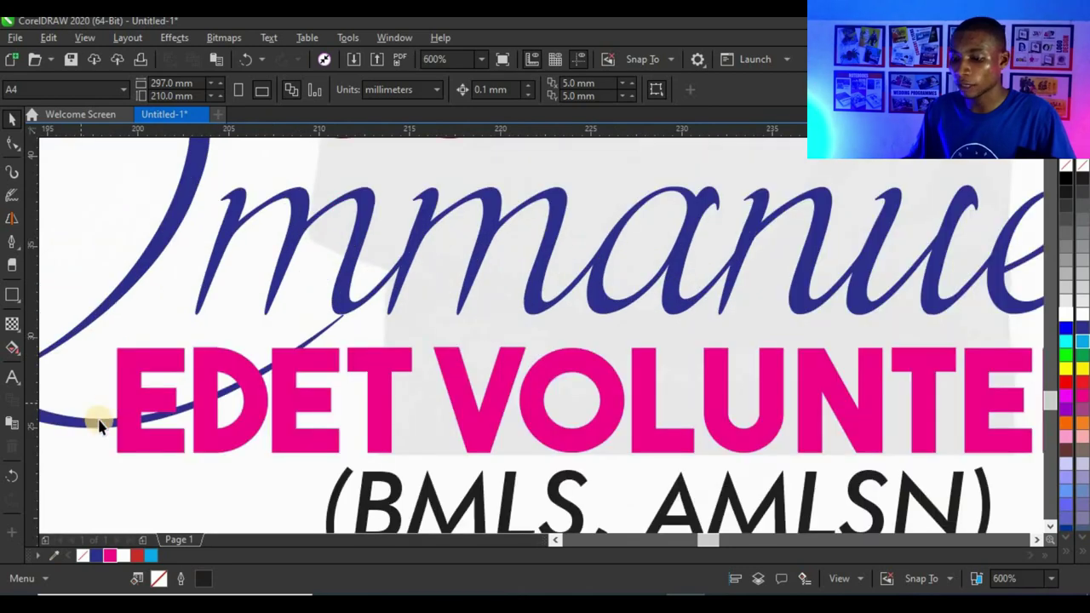
{"action": "left_click", "coordinate": [12, 294]}
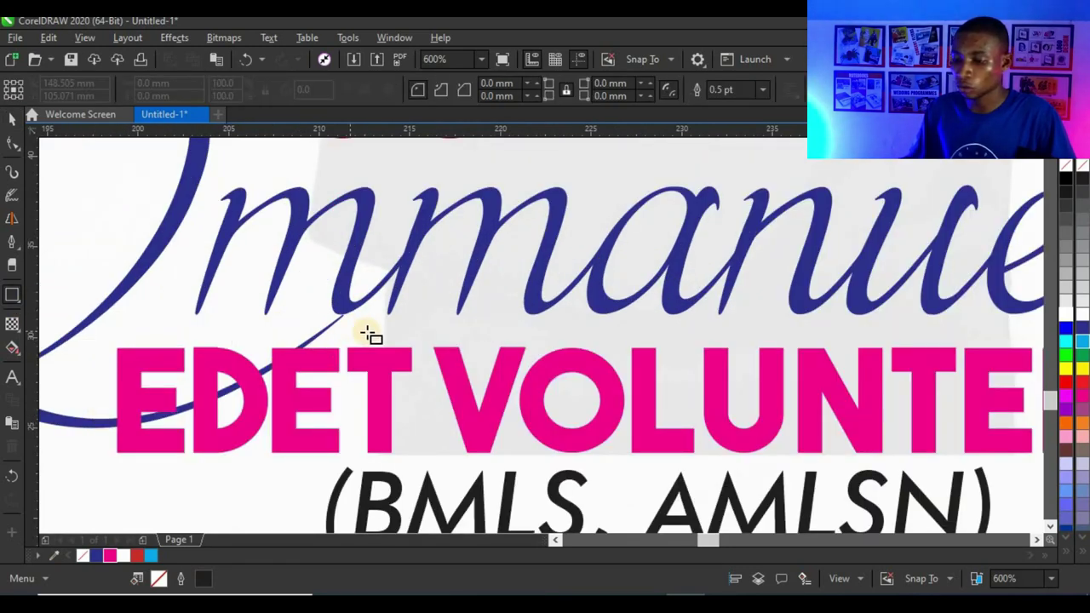
{"action": "left_click_drag", "start_coordinate": [160, 418], "coordinate": [93, 483]}
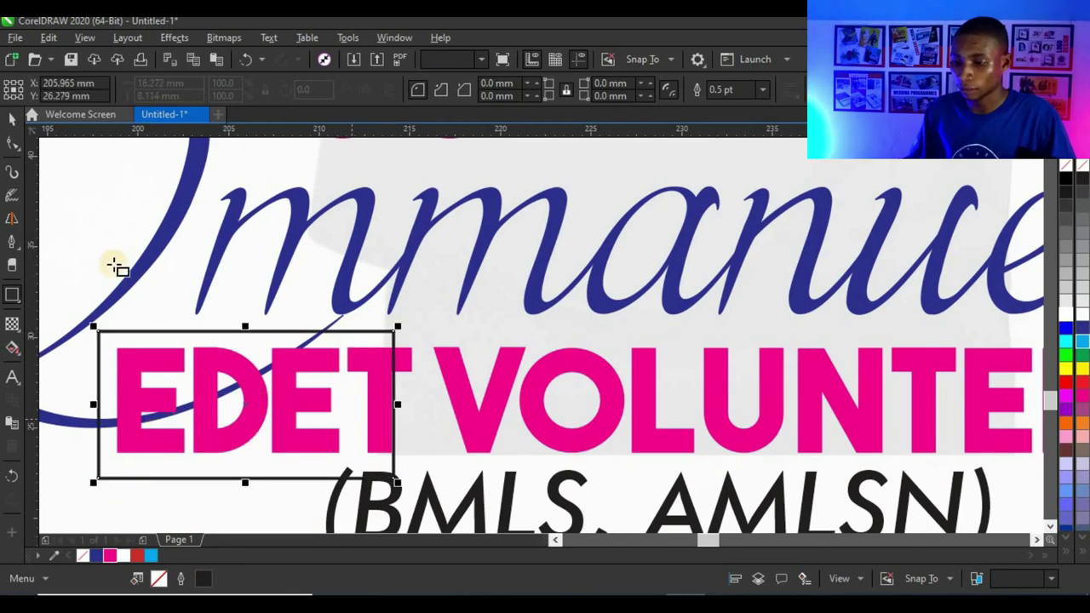
{"action": "scroll", "coordinate": [263, 305], "scroll_direction": "down", "scroll_amount": 3}
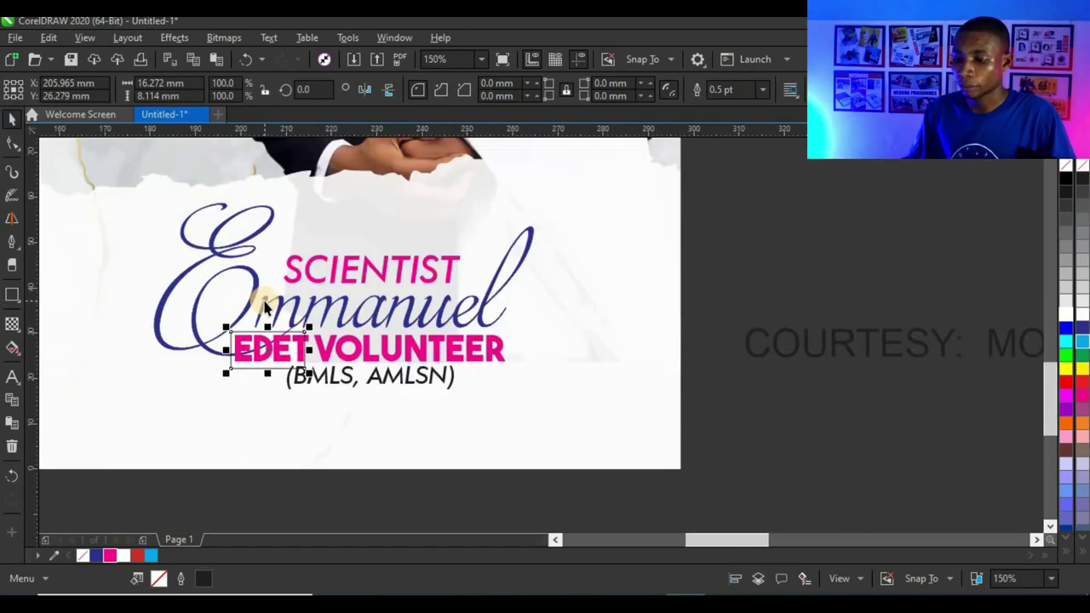
{"action": "scroll", "coordinate": [260, 309], "scroll_direction": "up", "scroll_amount": 2}
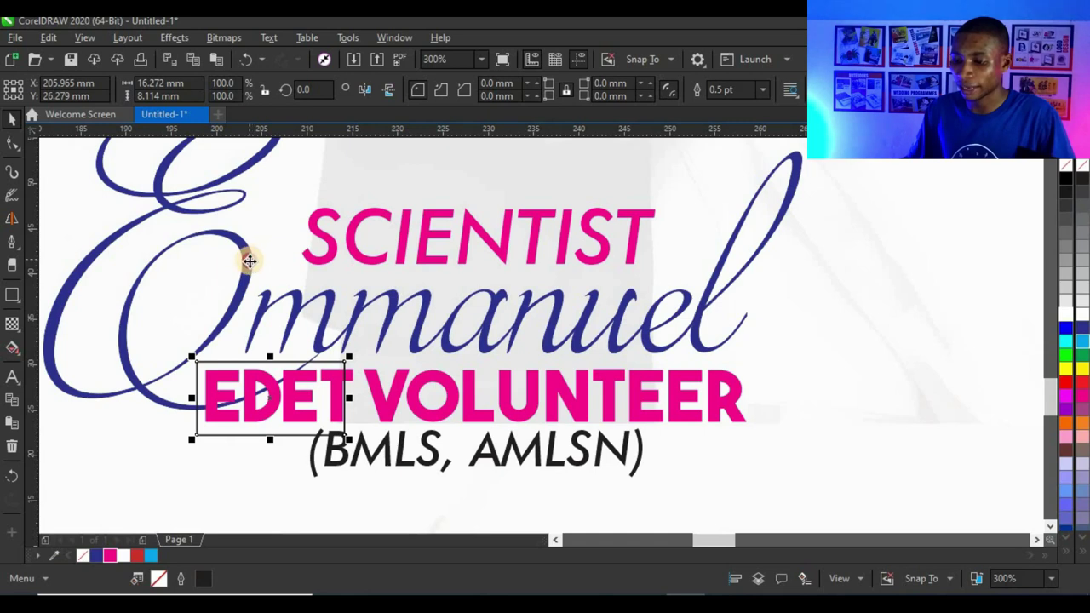
{"action": "left_click", "coordinate": [248, 260], "text": "shift"}
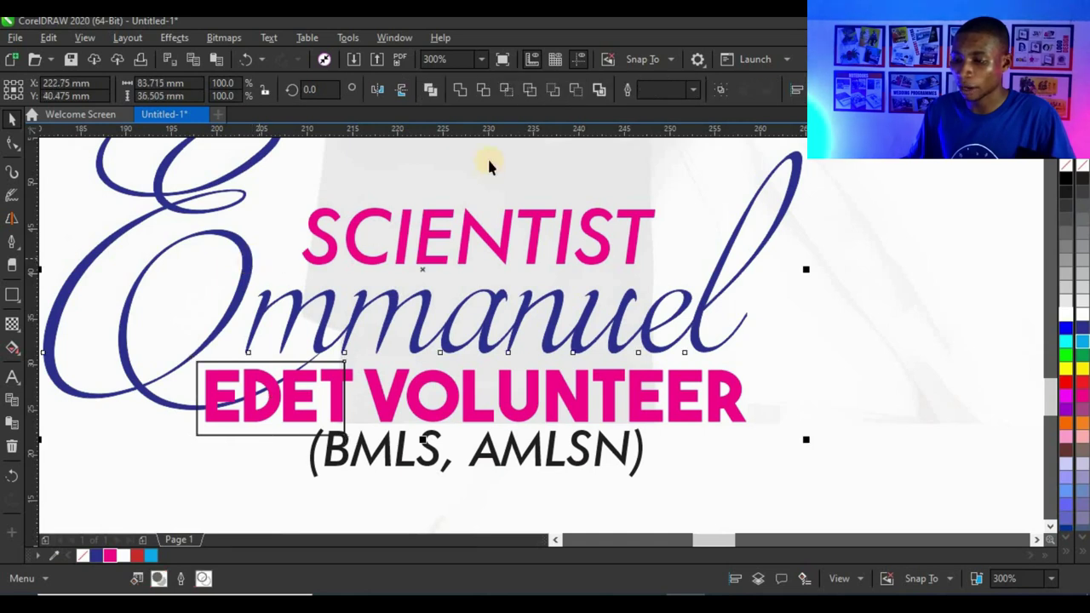
{"action": "left_click", "coordinate": [478, 91]}
{"action": "left_click", "coordinate": [811, 313]}
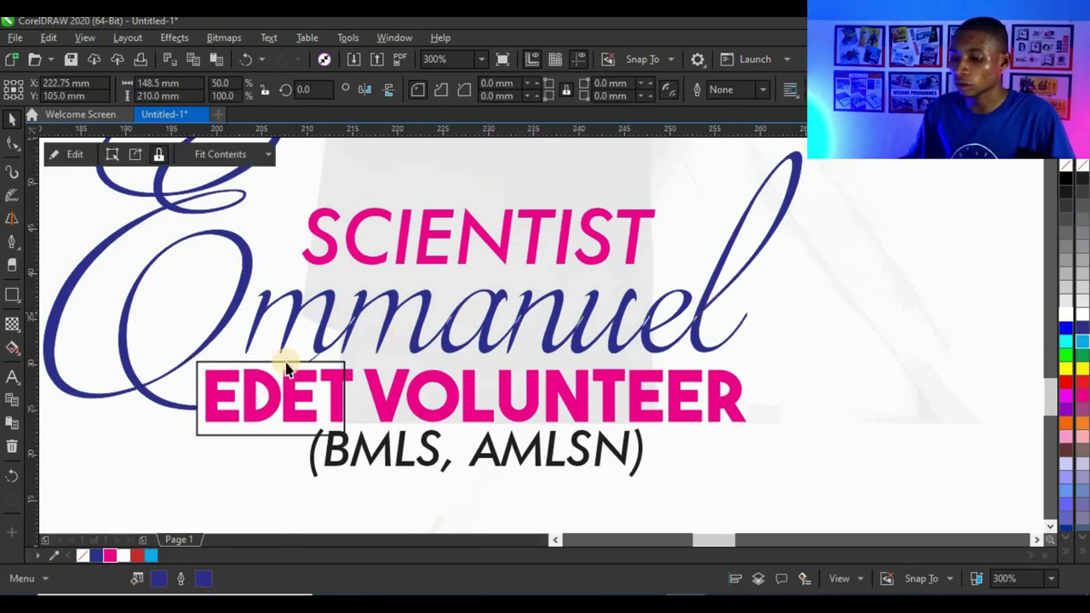
{"action": "left_click", "coordinate": [231, 366]}
{"action": "key", "text": "Escape"}
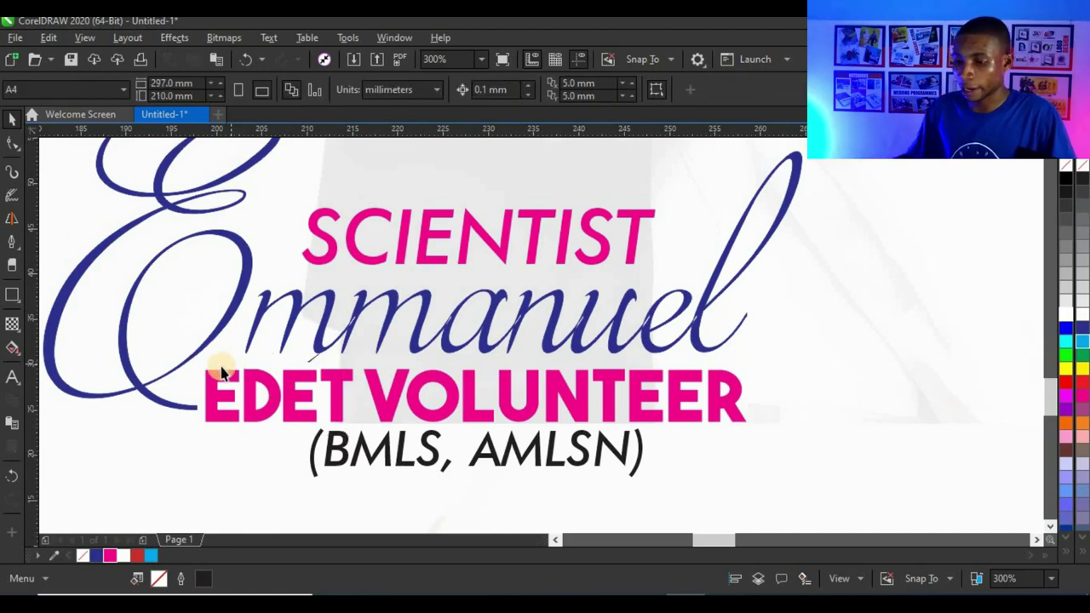
{"action": "scroll", "coordinate": [241, 389], "scroll_direction": "down", "scroll_amount": 1}
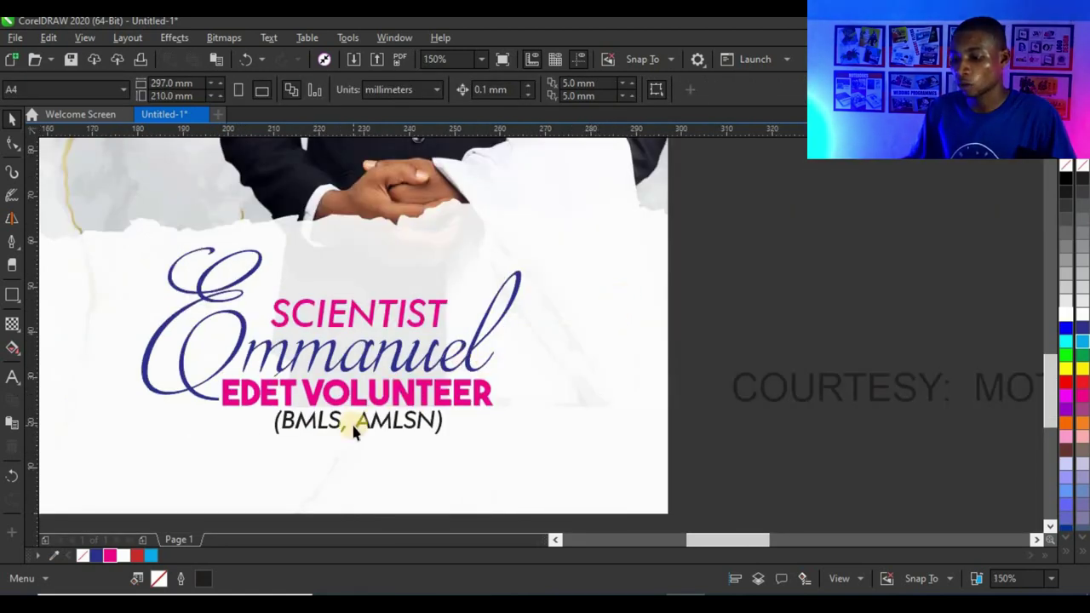
{"action": "scroll", "coordinate": [353, 420], "scroll_direction": "up", "scroll_amount": 1}
{"action": "scroll", "coordinate": [460, 372], "scroll_direction": "down", "scroll_amount": 1}
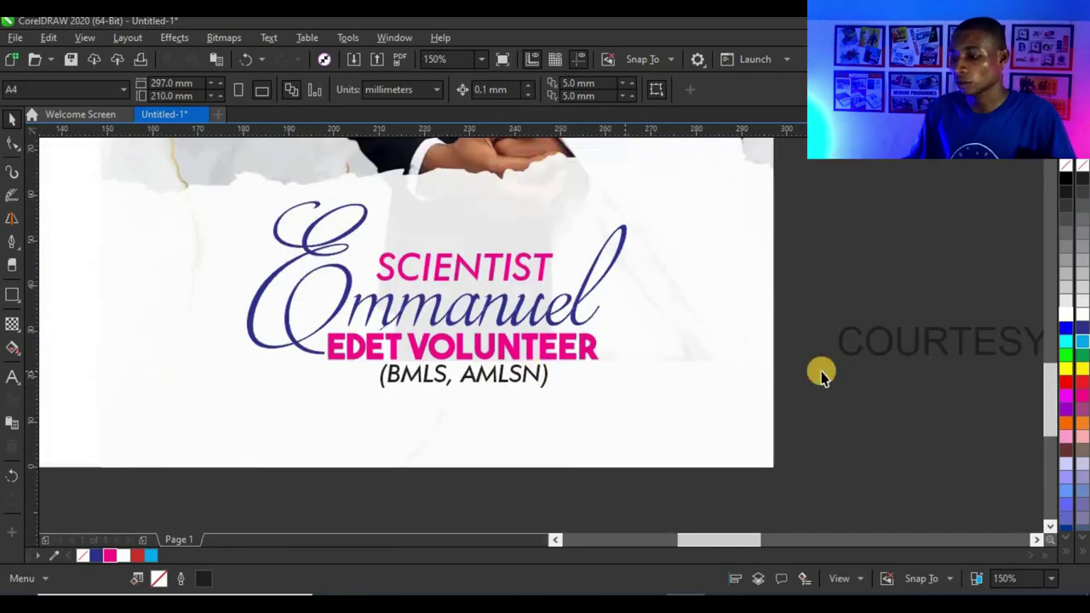
- Place COURTESY: MOTHER centred under the credentials in Futura Md BT at 12 pt
{"action": "left_click", "coordinate": [910, 359]}
{"action": "left_click_drag", "start_coordinate": [911, 359], "coordinate": [633, 417]}
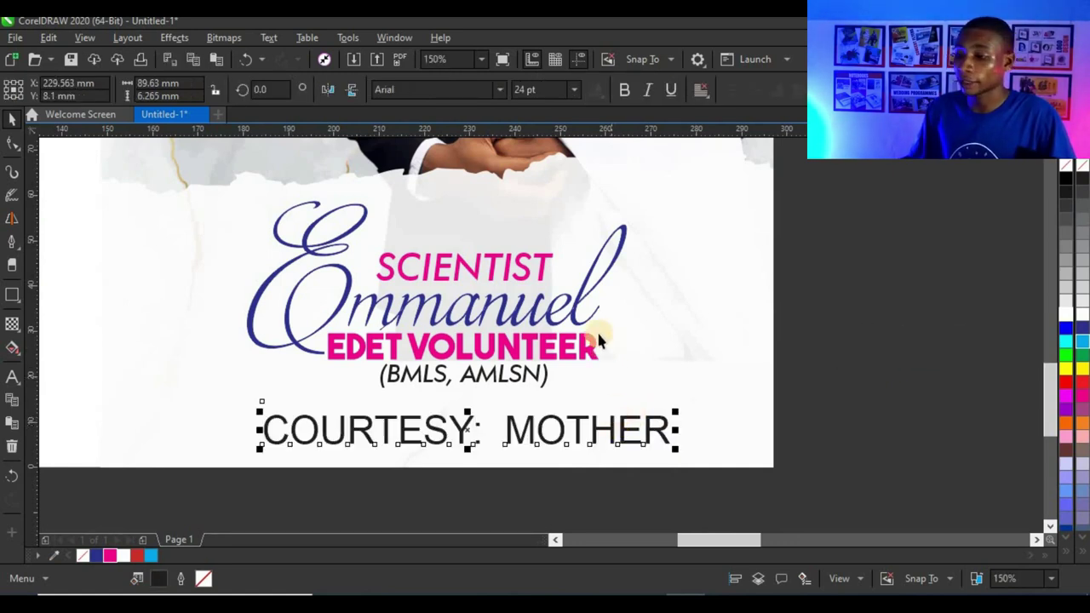
{"action": "left_click", "coordinate": [575, 90]}
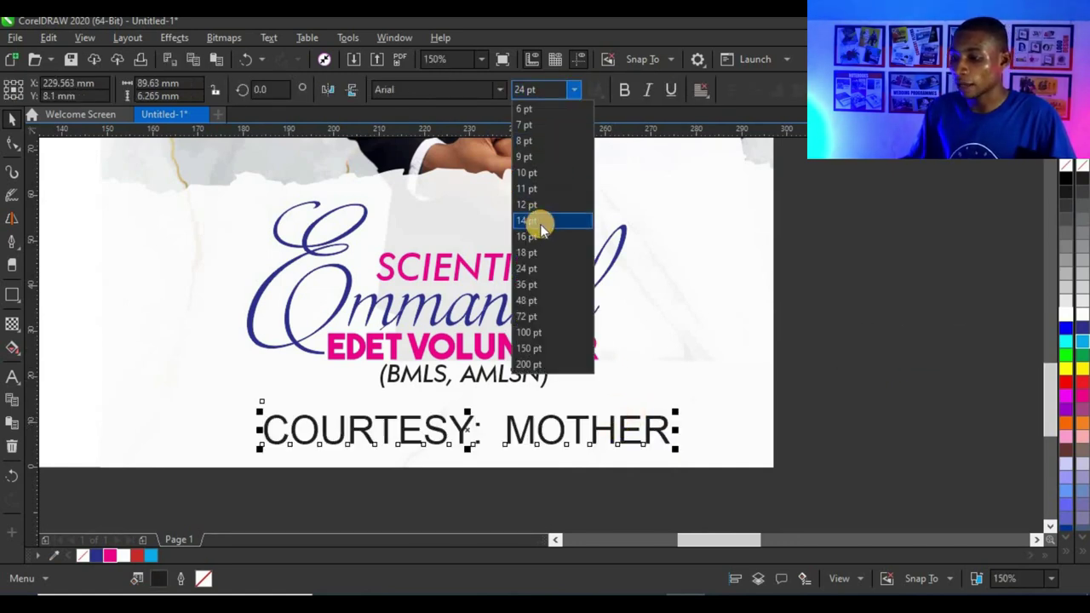
{"action": "left_click", "coordinate": [542, 205]}
{"action": "left_click", "coordinate": [562, 412]}
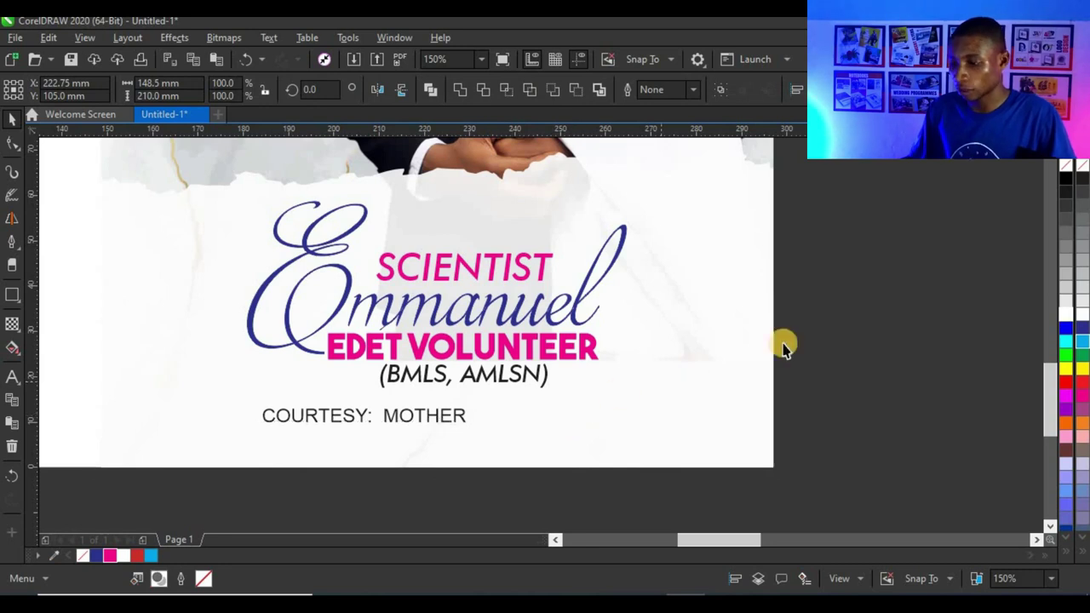
{"action": "left_click_drag", "start_coordinate": [478, 415], "coordinate": [554, 417]}
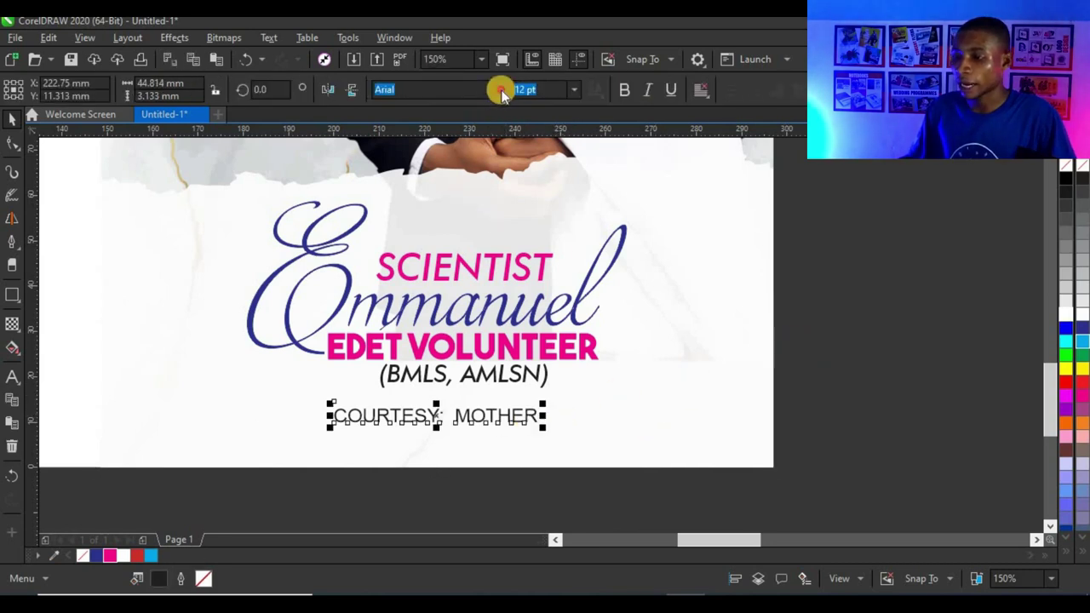
{"action": "left_click", "coordinate": [501, 90]}
{"action": "left_click", "coordinate": [426, 139]}
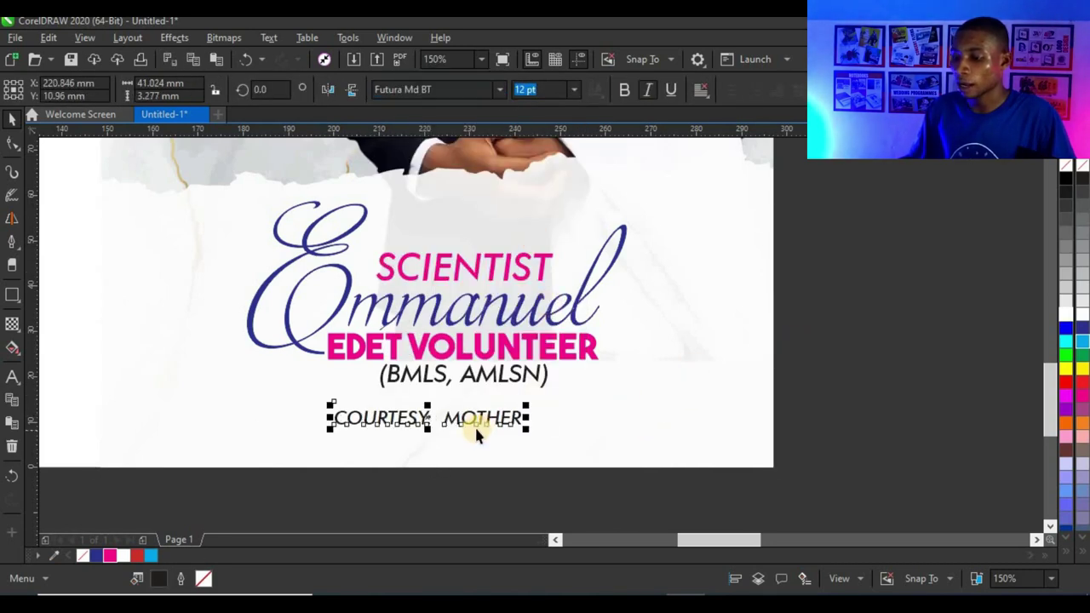
{"action": "left_click", "coordinate": [534, 413]}
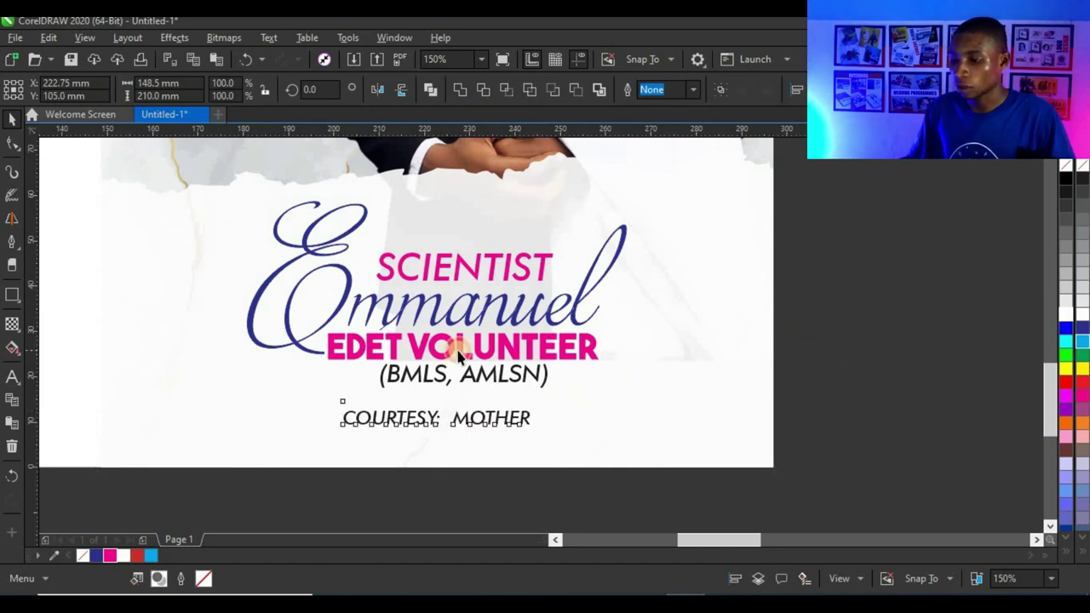
{"action": "key", "text": "Escape"}
- Draw 1.0 pt rules on both sides of COURTESY: MOTHER
{"action": "left_click", "coordinate": [15, 237]}
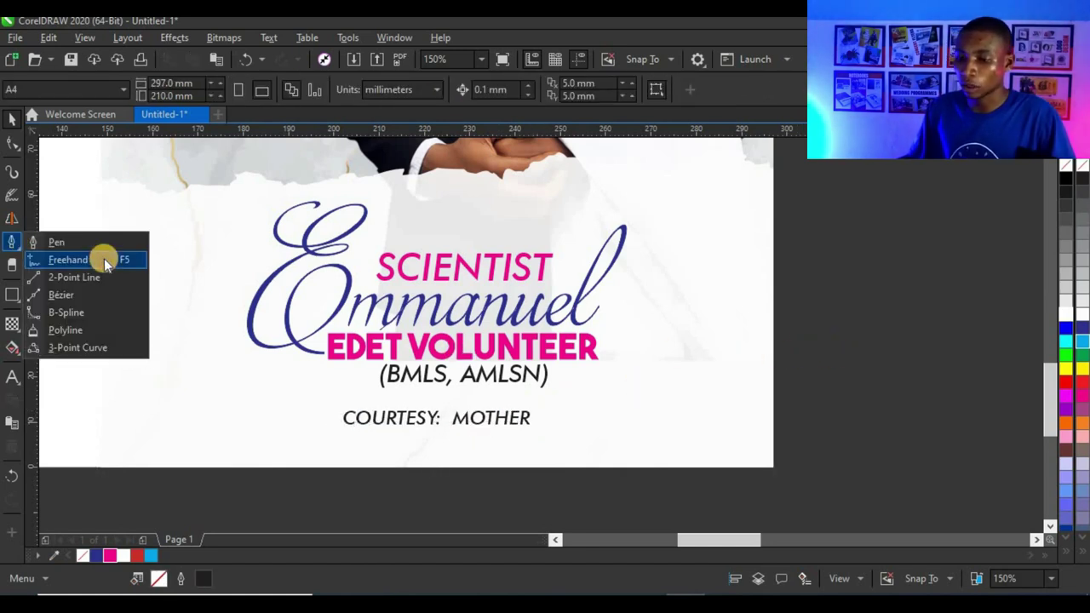
{"action": "scroll", "coordinate": [536, 419], "scroll_direction": "up", "scroll_amount": 4}
{"action": "left_click", "coordinate": [530, 420]}
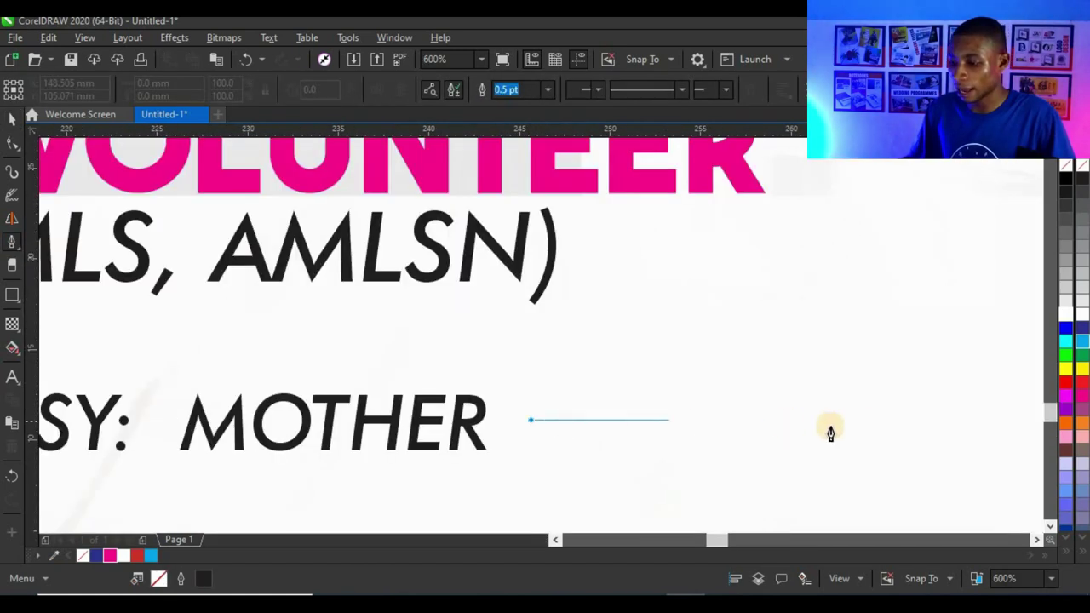
{"action": "double_click", "coordinate": [880, 420]}
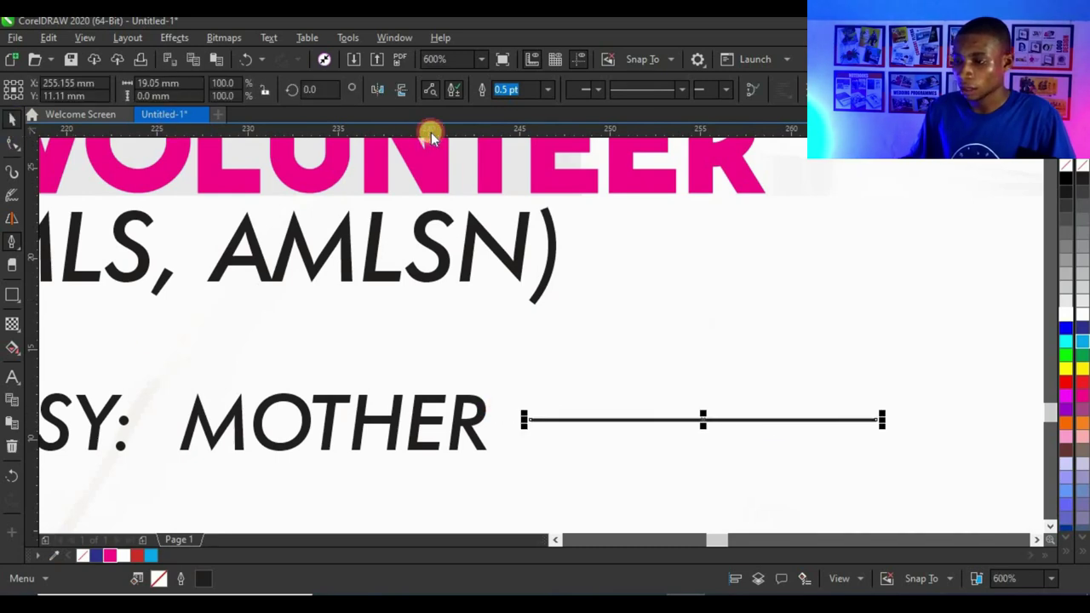
{"action": "left_click", "coordinate": [523, 88]}
{"action": "left_click", "coordinate": [514, 151]}
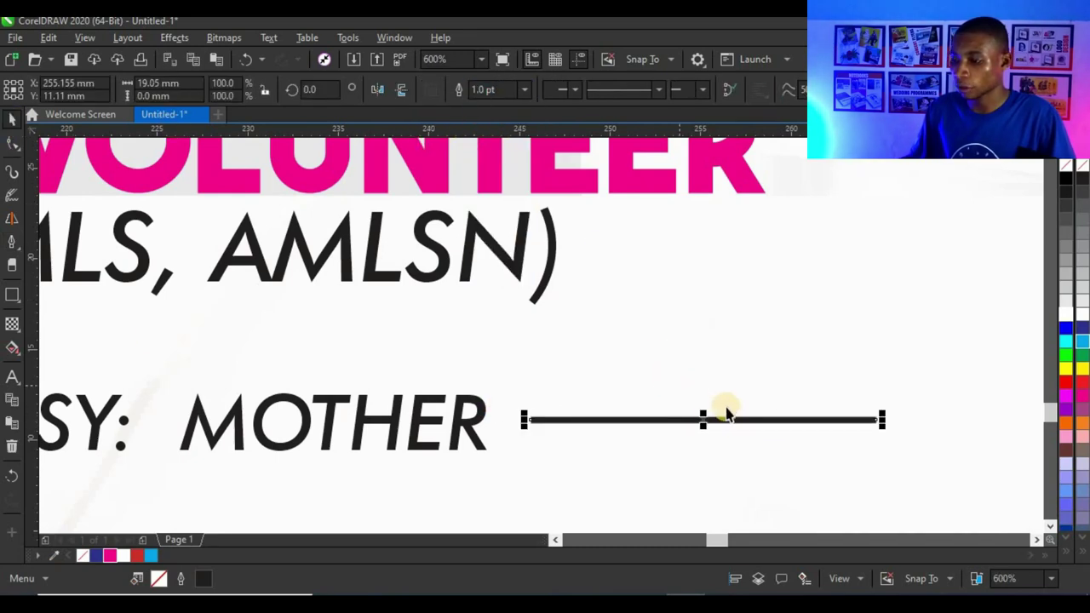
{"action": "scroll", "coordinate": [726, 415], "scroll_direction": "down", "scroll_amount": 3}
{"action": "left_click_drag", "start_coordinate": [710, 411], "coordinate": [209, 413]}
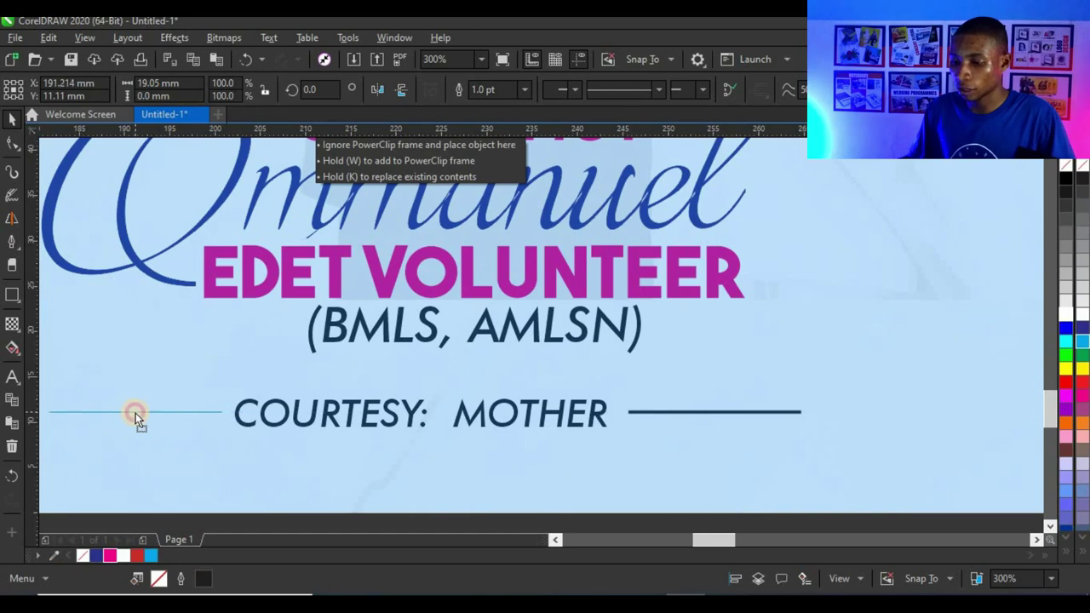
{"action": "left_click_drag", "start_coordinate": [135, 412], "coordinate": [136, 413]}
{"action": "right_click", "coordinate": [136, 412]}
{"action": "key", "text": "Escape"}
- Colour the word COURTESY: magenta, leaving MOTHER black
{"action": "left_click", "coordinate": [406, 417]}
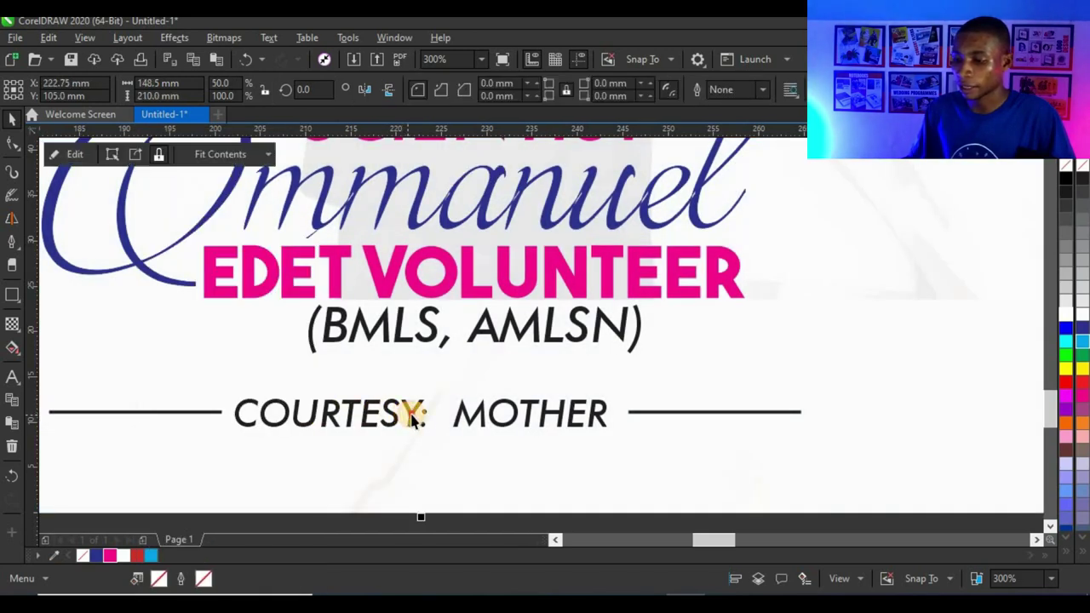
{"action": "double_click", "coordinate": [434, 413]}
{"action": "left_click_drag", "start_coordinate": [441, 415], "coordinate": [229, 418]}
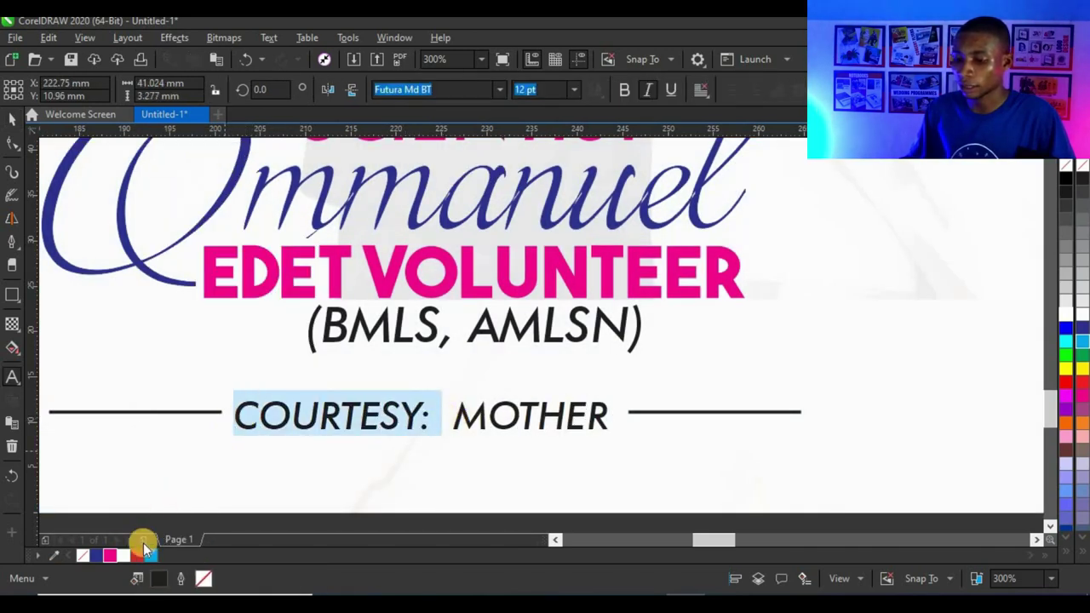
{"action": "left_click", "coordinate": [109, 555]}
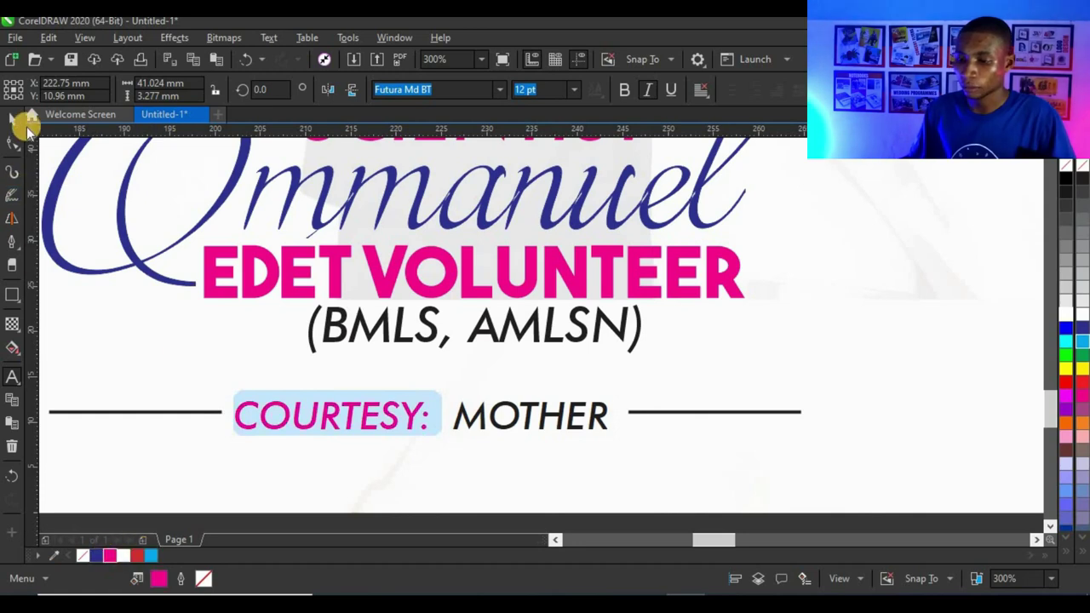
{"action": "left_click", "coordinate": [12, 119]}
{"action": "scroll", "coordinate": [494, 479], "scroll_direction": "down", "scroll_amount": 3}
{"action": "left_click_drag", "start_coordinate": [376, 488], "coordinate": [651, 407]}
{"action": "scroll", "coordinate": [576, 426], "scroll_direction": "up", "scroll_amount": 4}
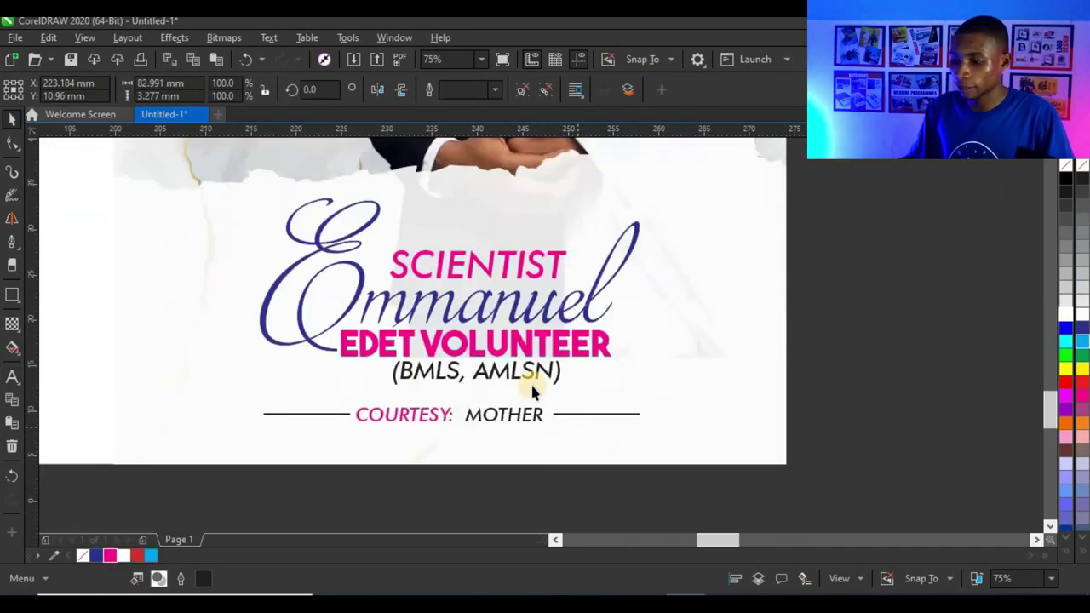
{"action": "scroll", "coordinate": [595, 400], "scroll_direction": "down", "scroll_amount": 4}
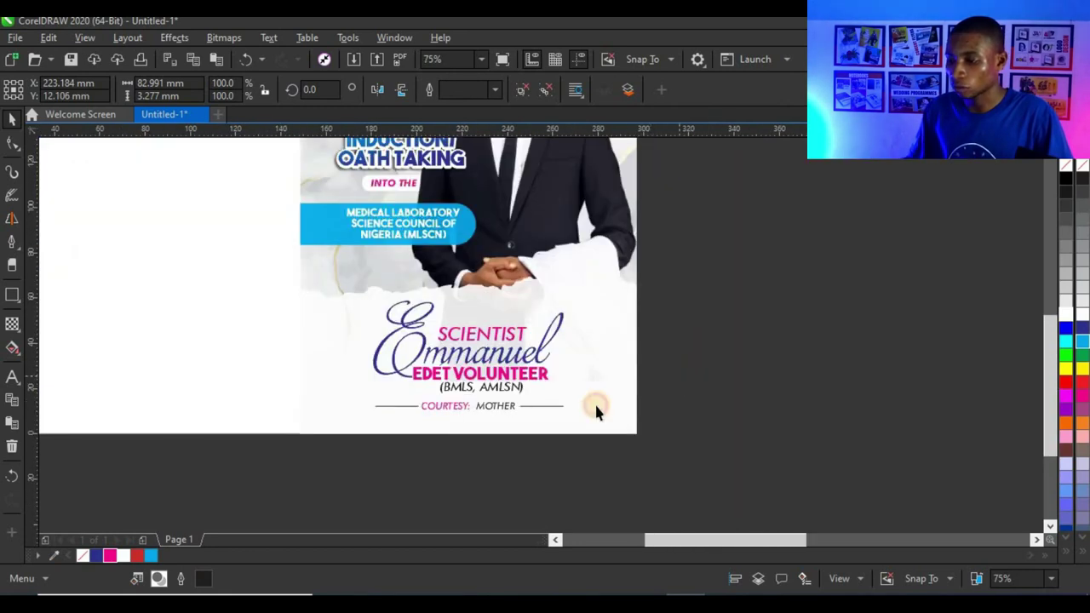
{"action": "key", "text": "Escape"}
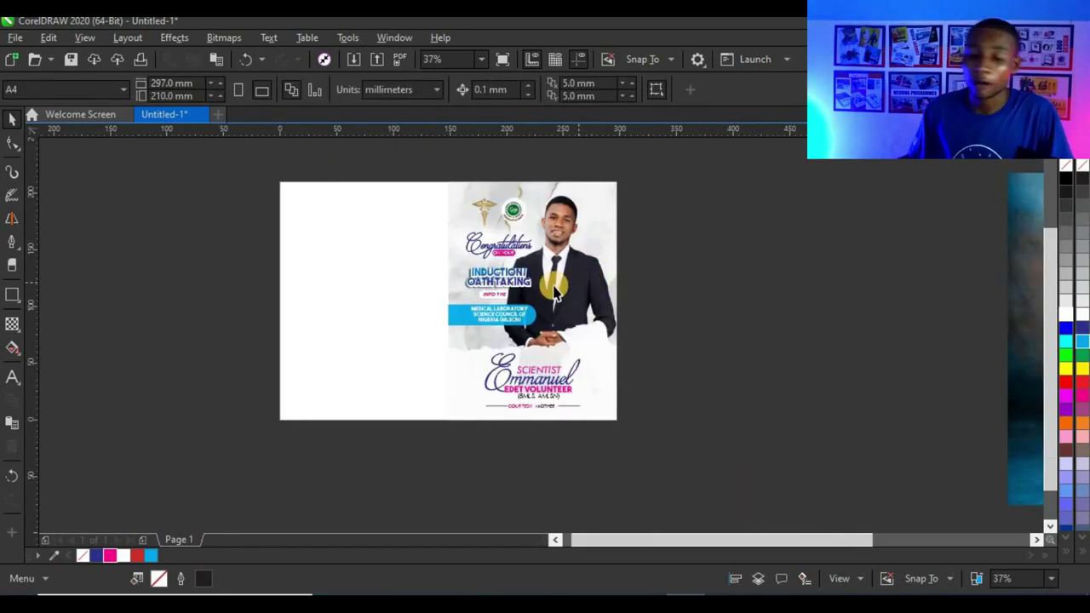
- Narrow the white left rectangle to 74.25 mm wide, a quarter of the page width
{"action": "left_click", "coordinate": [380, 294]}
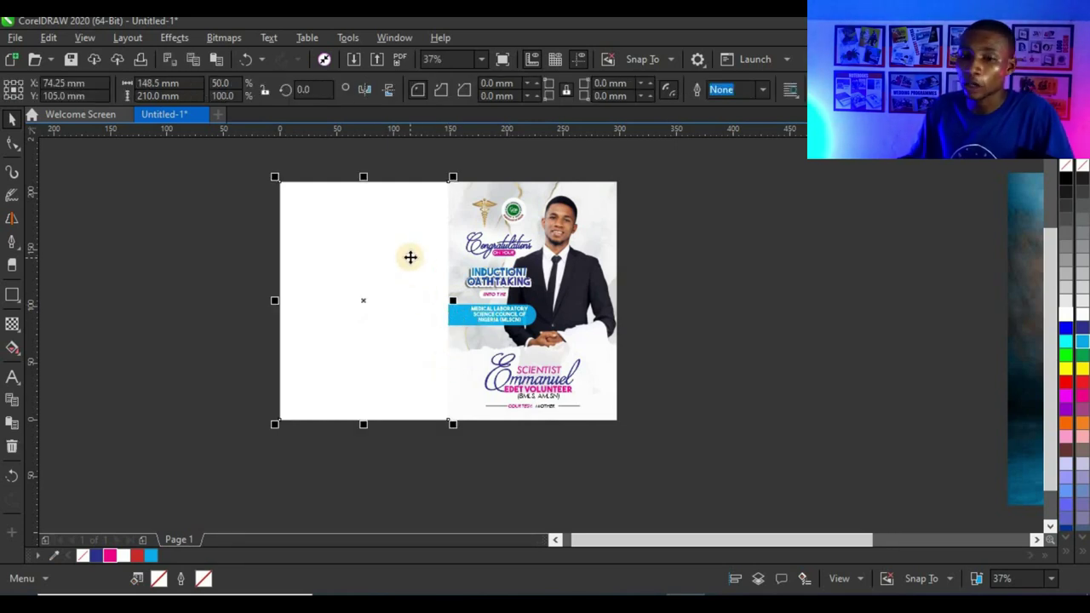
{"action": "left_click", "coordinate": [430, 292]}
{"action": "left_click", "coordinate": [445, 320]}
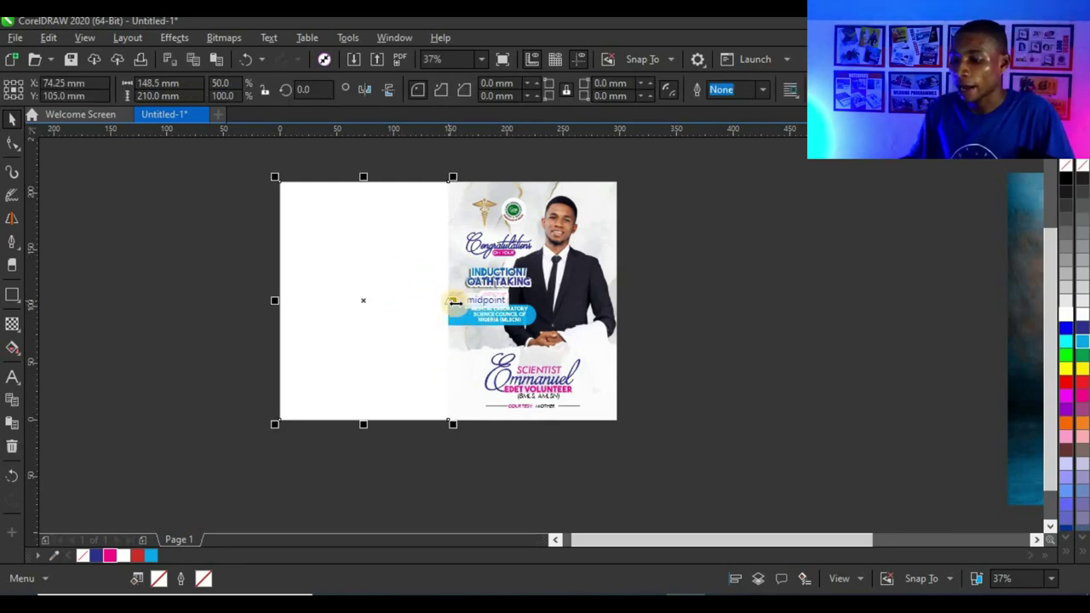
{"action": "left_click_drag", "start_coordinate": [452, 301], "coordinate": [372, 301]}
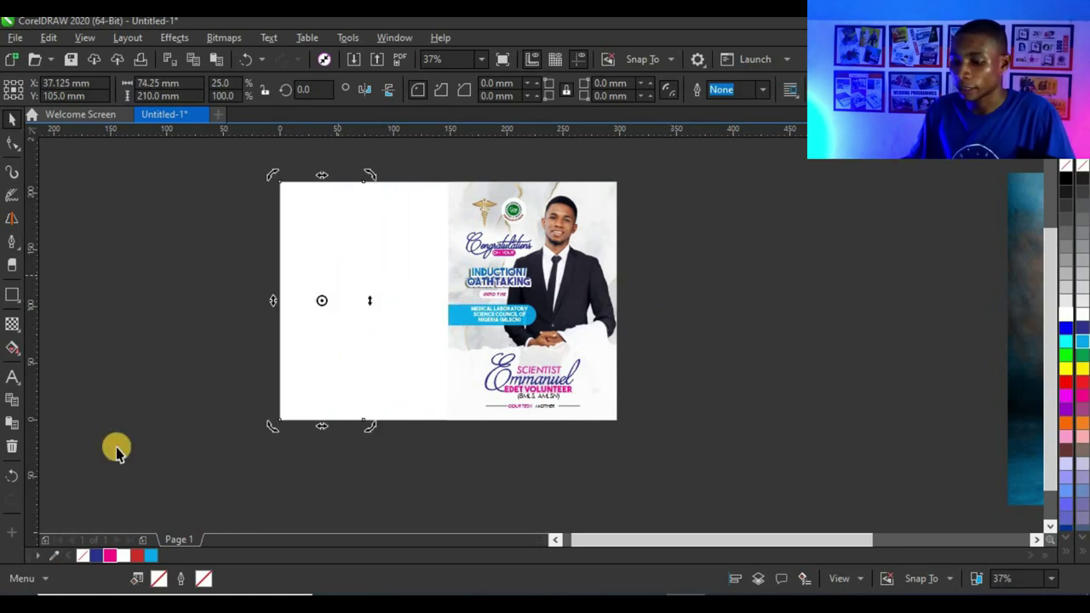
- Fill the narrowed rectangle royal blue, after trying a dark blue first
{"action": "left_click", "coordinate": [96, 555]}
{"action": "left_click", "coordinate": [158, 418]}
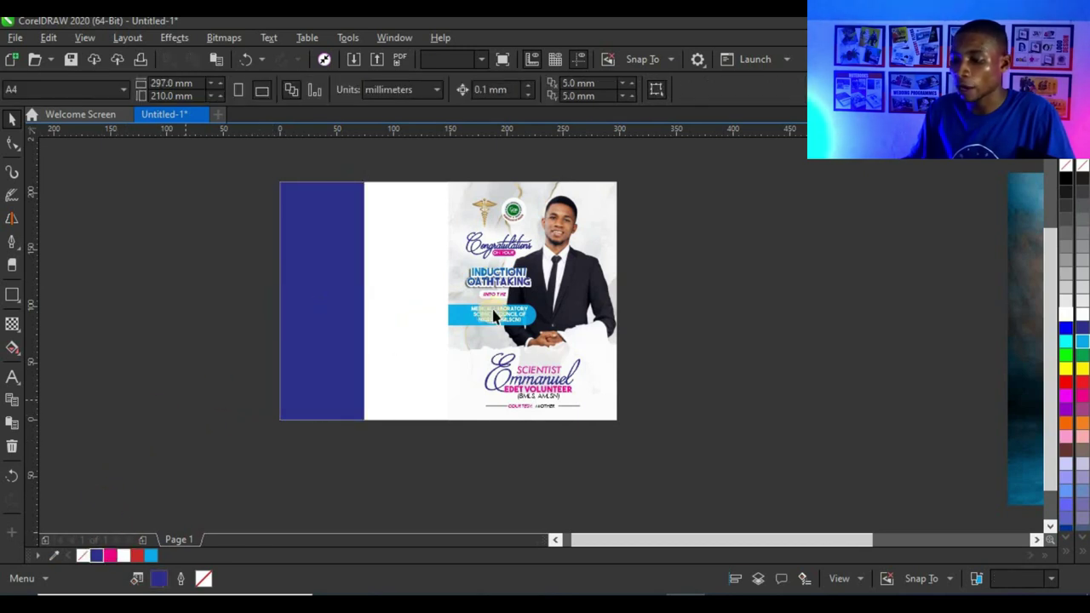
{"action": "scroll", "coordinate": [504, 303], "scroll_direction": "down", "scroll_amount": 2}
{"action": "scroll", "coordinate": [505, 302], "scroll_direction": "up", "scroll_amount": 2}
{"action": "left_click", "coordinate": [318, 377]}
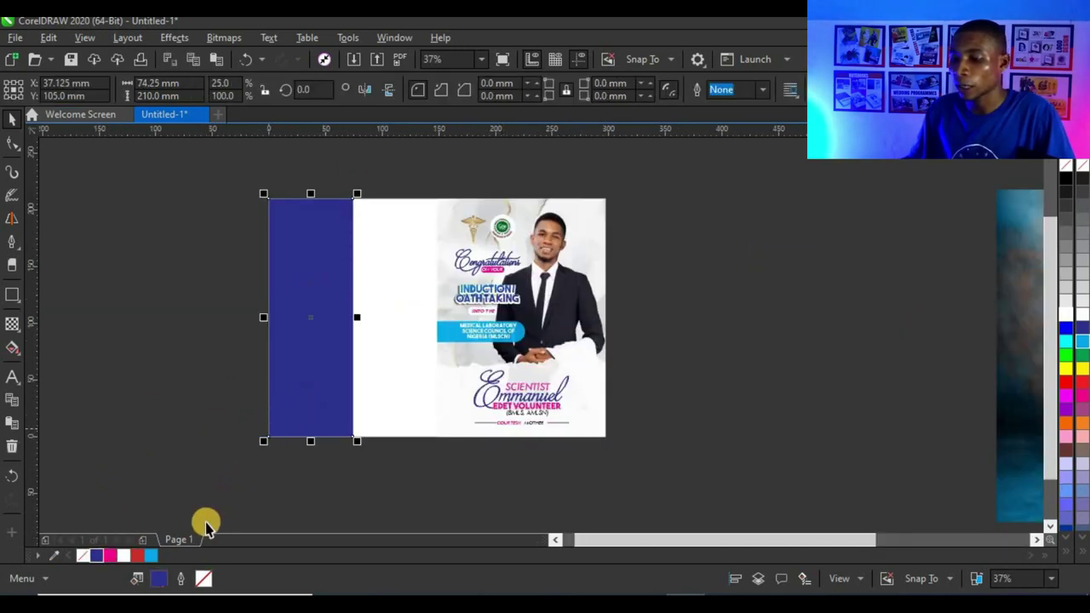
{"action": "left_click", "coordinate": [153, 555]}
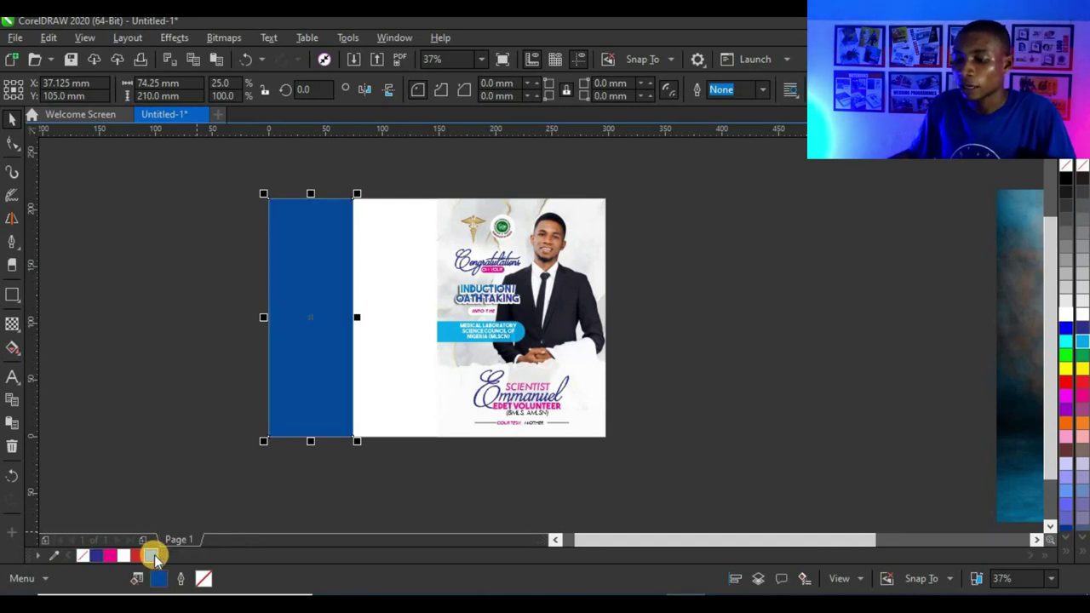
{"action": "scroll", "coordinate": [366, 258], "scroll_direction": "up", "scroll_amount": 2}
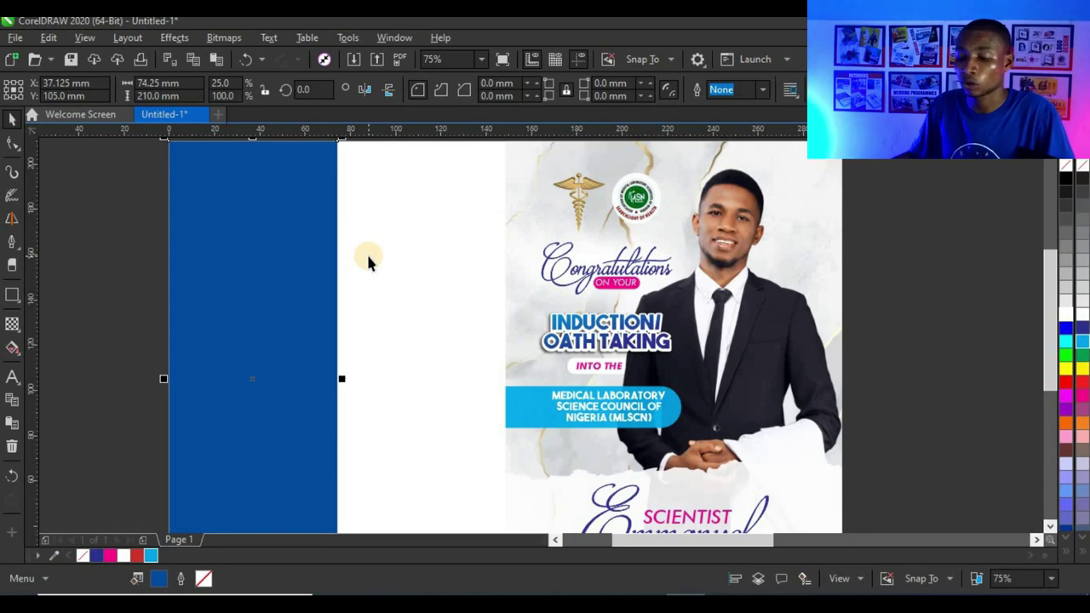
{"action": "scroll", "coordinate": [343, 275], "scroll_direction": "down", "scroll_amount": 2}
{"action": "scroll", "coordinate": [346, 276], "scroll_direction": "up", "scroll_amount": 2}
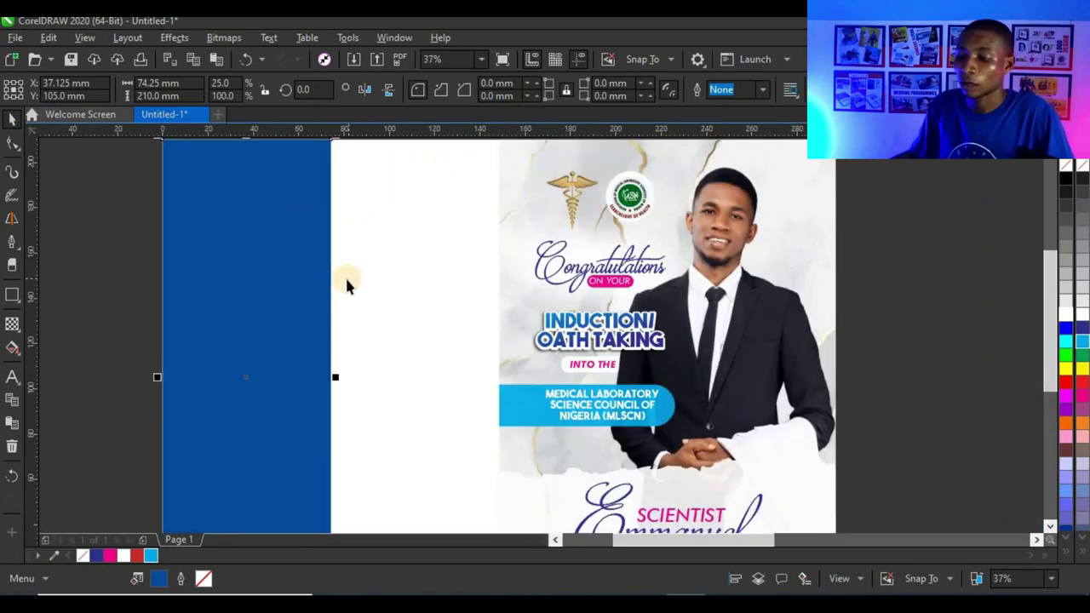
{"action": "scroll", "coordinate": [365, 283], "scroll_direction": "down", "scroll_amount": 2}
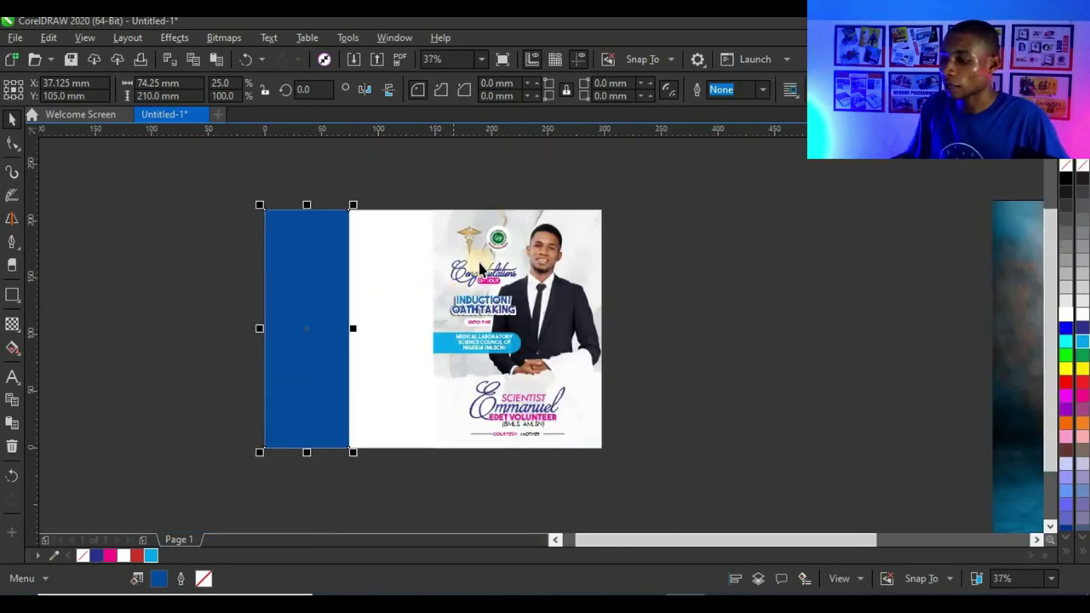
{"action": "key", "text": "Escape"}
{"action": "scroll", "coordinate": [443, 290], "scroll_direction": "down", "scroll_amount": 2}
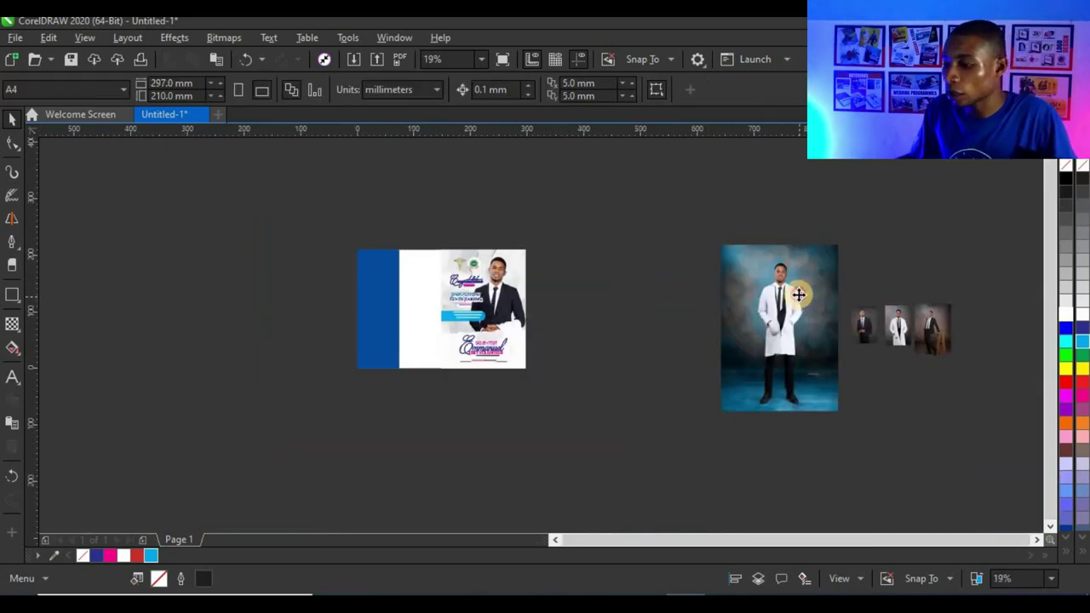
- PowerClip the white-coat portrait inside the blue panel and shift it down
{"action": "left_click", "coordinate": [799, 295]}
{"action": "right_click", "coordinate": [798, 294]}
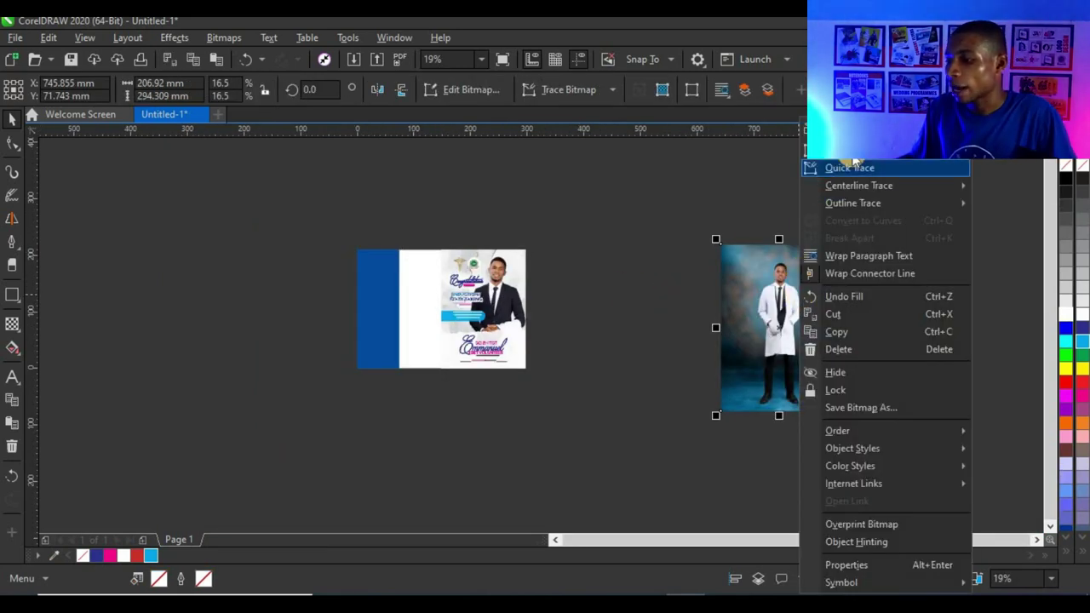
{"action": "left_click", "coordinate": [540, 269]}
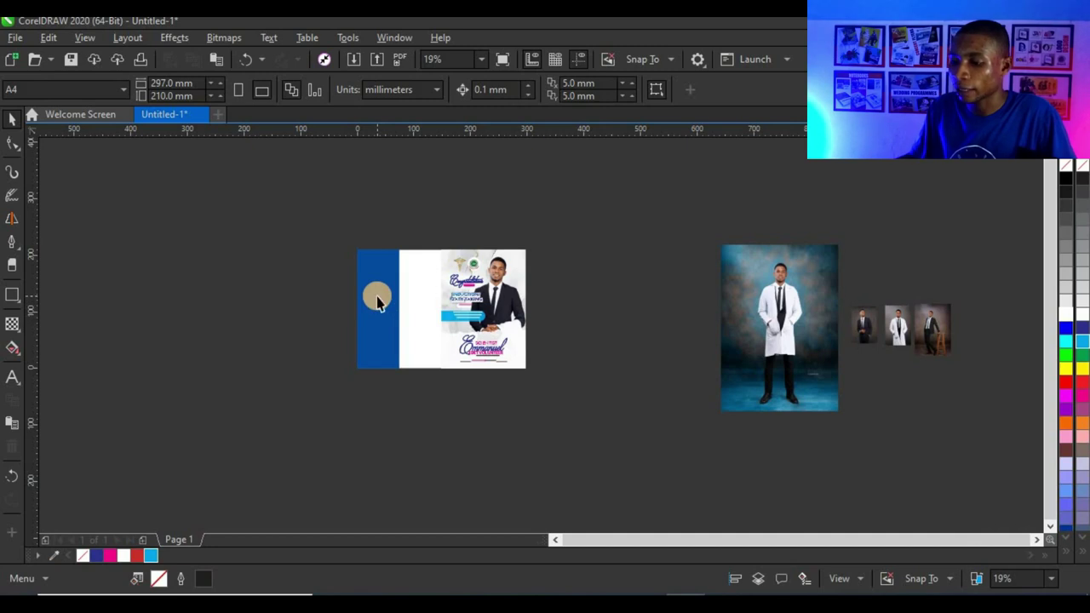
{"action": "left_click", "coordinate": [378, 303]}
{"action": "scroll", "coordinate": [379, 298], "scroll_direction": "up", "scroll_amount": 2}
{"action": "left_click_drag", "start_coordinate": [394, 258], "coordinate": [387, 290]}
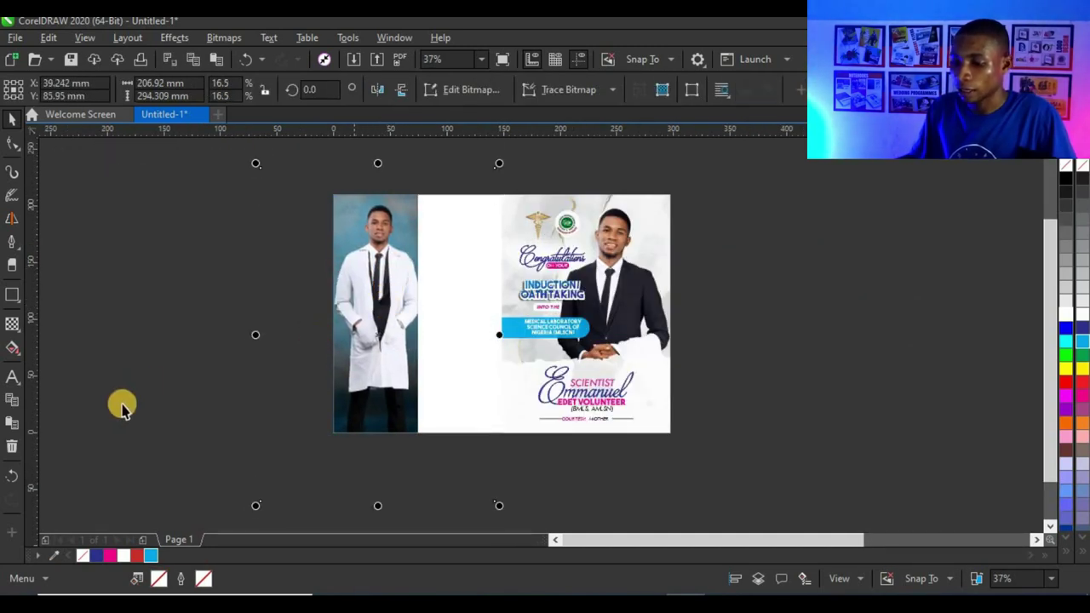
- Set the portrait's transparency merge mode to Hard Light
{"action": "left_click", "coordinate": [12, 326]}
{"action": "left_click", "coordinate": [179, 91]}
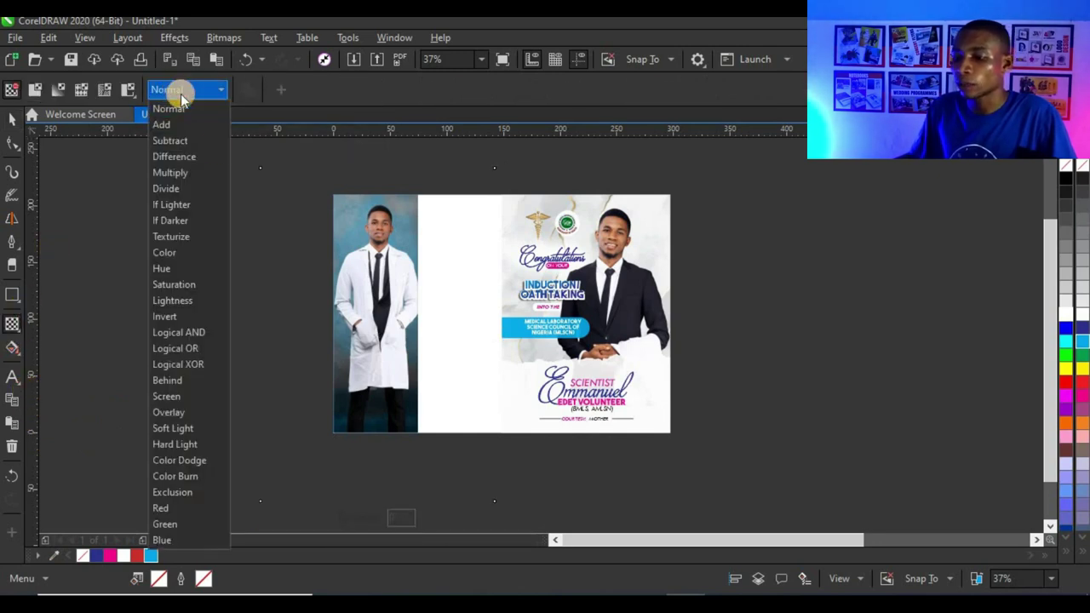
{"action": "left_click", "coordinate": [182, 445]}
{"action": "scroll", "coordinate": [388, 286], "scroll_direction": "up", "scroll_amount": 3}
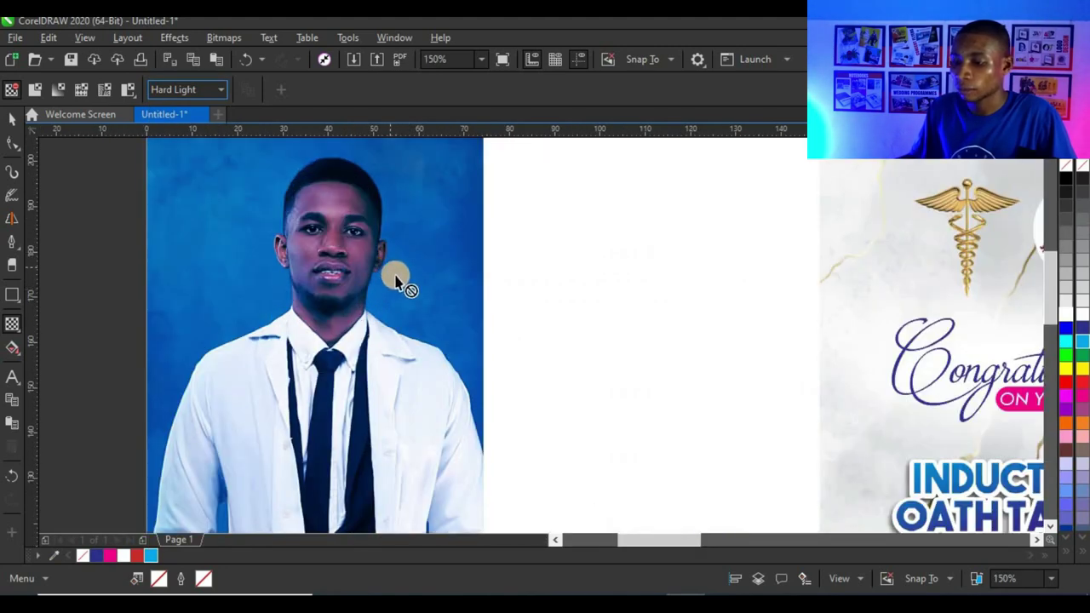
{"action": "scroll", "coordinate": [469, 285], "scroll_direction": "down", "scroll_amount": 2}
{"action": "scroll", "coordinate": [365, 243], "scroll_direction": "down", "scroll_amount": 2}
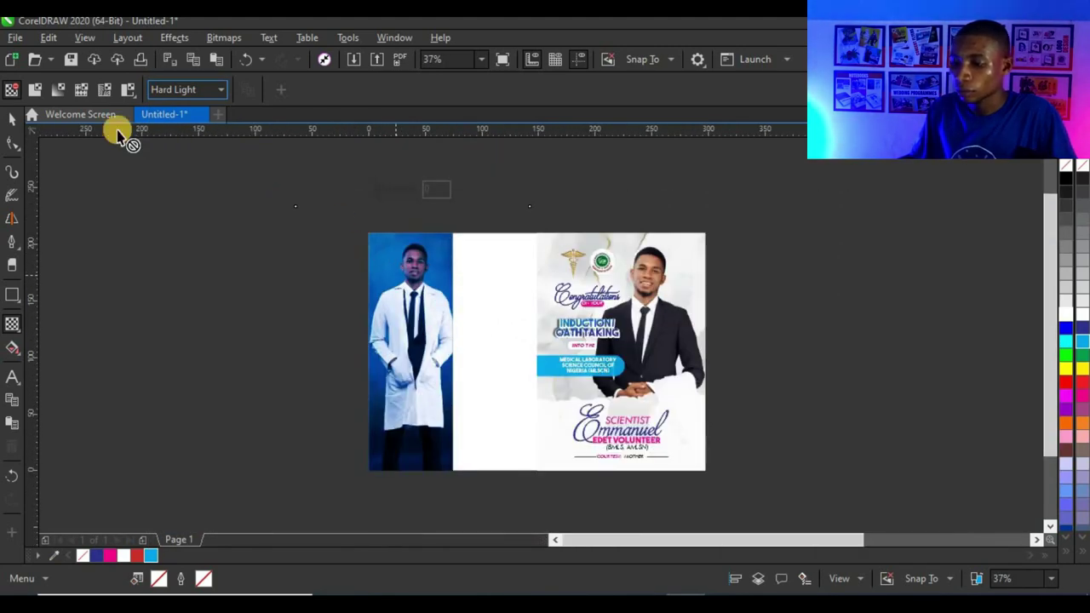
- Compare the portrait against Normal, reapply Hard Light, and zoom out to check the layout
{"action": "left_click", "coordinate": [187, 89]}
{"action": "left_click", "coordinate": [187, 113]}
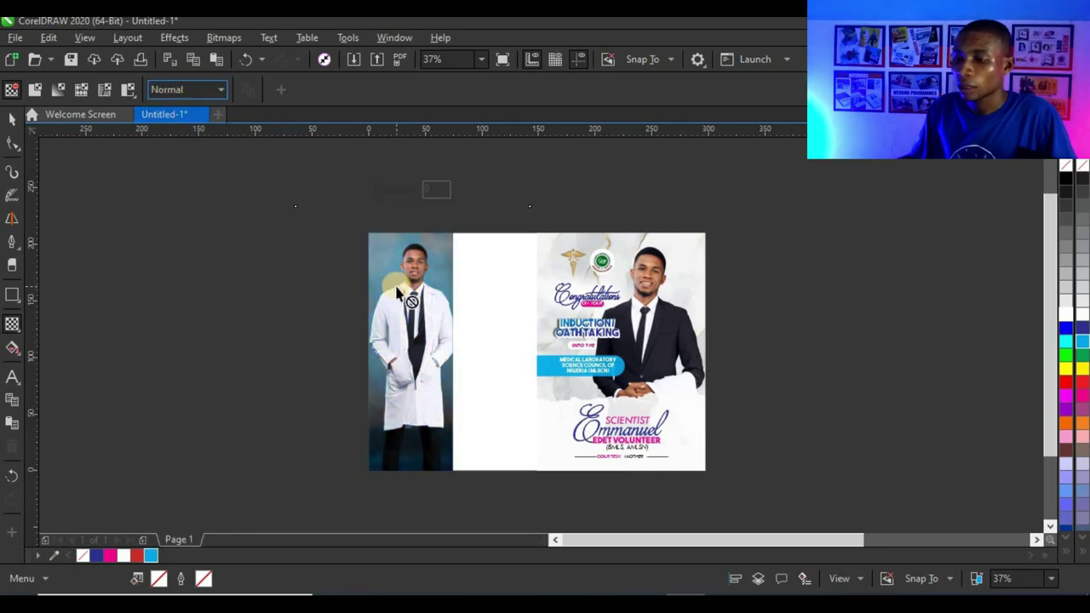
{"action": "left_click", "coordinate": [182, 92]}
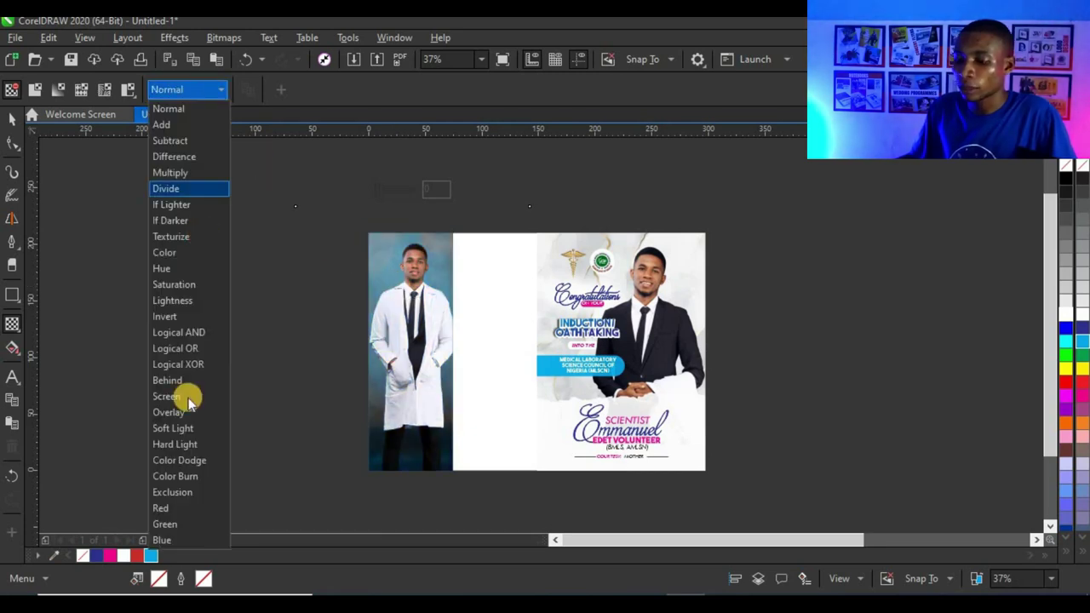
{"action": "left_click", "coordinate": [190, 444]}
{"action": "scroll", "coordinate": [422, 268], "scroll_direction": "up", "scroll_amount": 3}
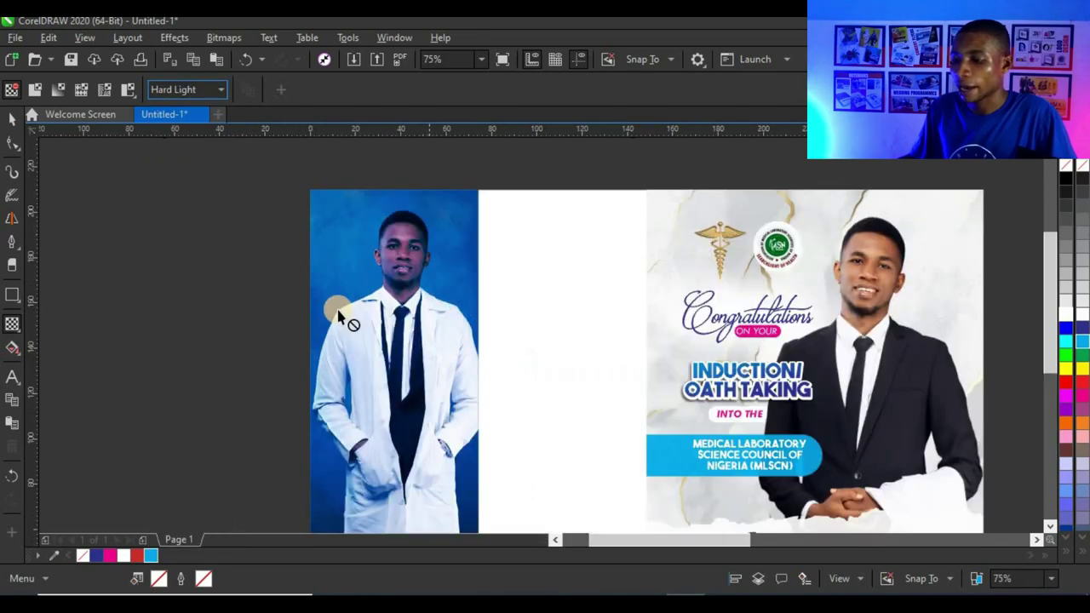
{"action": "scroll", "coordinate": [411, 260], "scroll_direction": "up", "scroll_amount": 3}
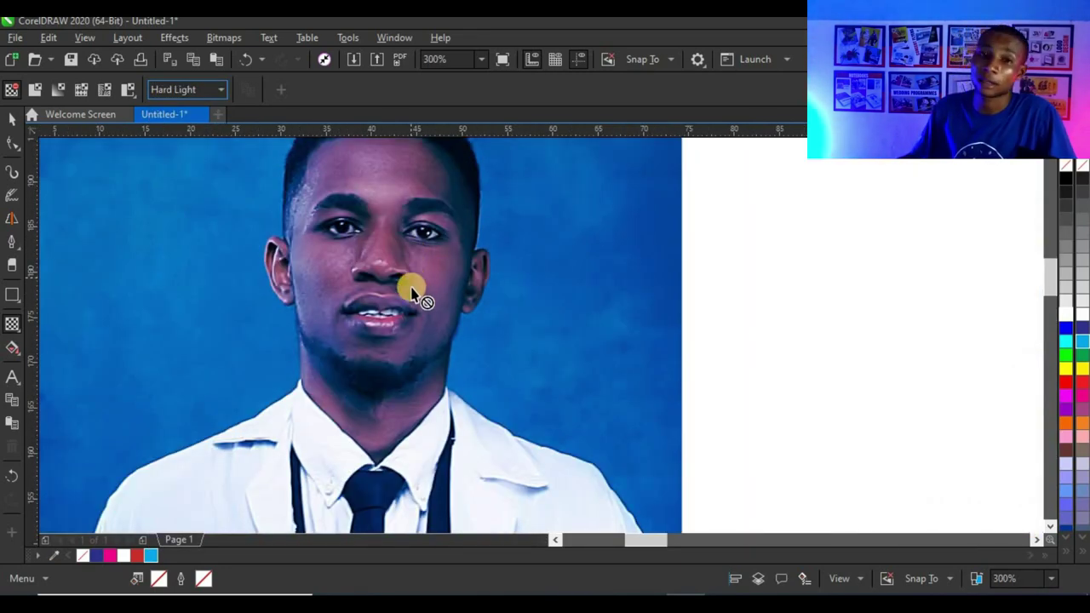
{"action": "scroll", "coordinate": [413, 273], "scroll_direction": "down", "scroll_amount": 1}
{"action": "key", "text": "F4"}
{"action": "left_click", "coordinate": [12, 119]}
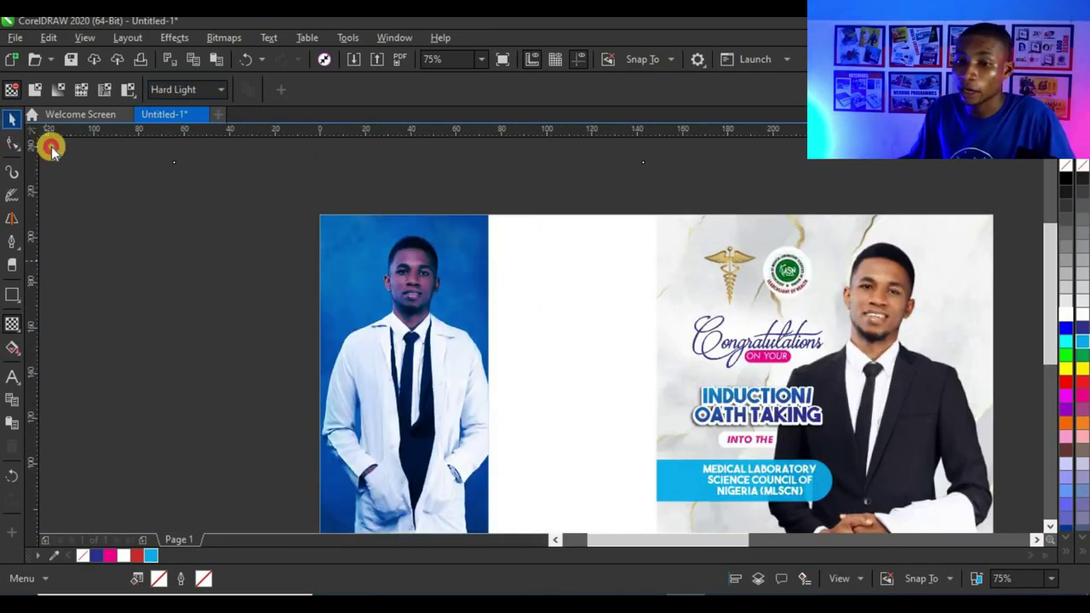
{"action": "scroll", "coordinate": [596, 243], "scroll_direction": "down", "scroll_amount": 3}
{"action": "key", "text": "Escape"}
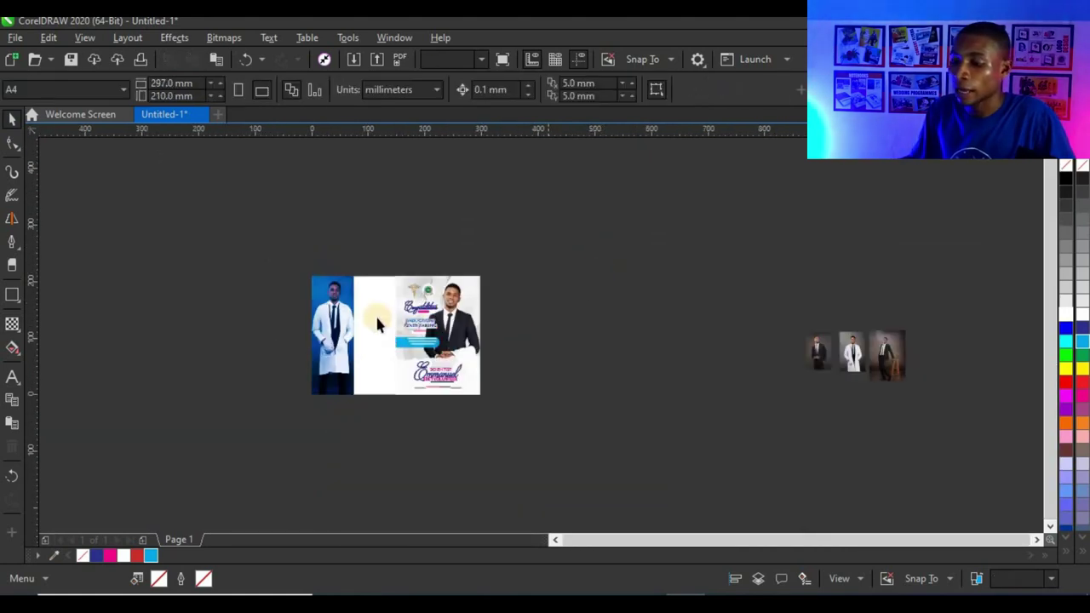
{"action": "scroll", "coordinate": [242, 326], "scroll_direction": "up", "scroll_amount": 2}
- Draw a frame rectangle near the top of the white middle column
{"action": "left_click", "coordinate": [12, 294]}
{"action": "scroll", "coordinate": [417, 292], "scroll_direction": "up", "scroll_amount": 4}
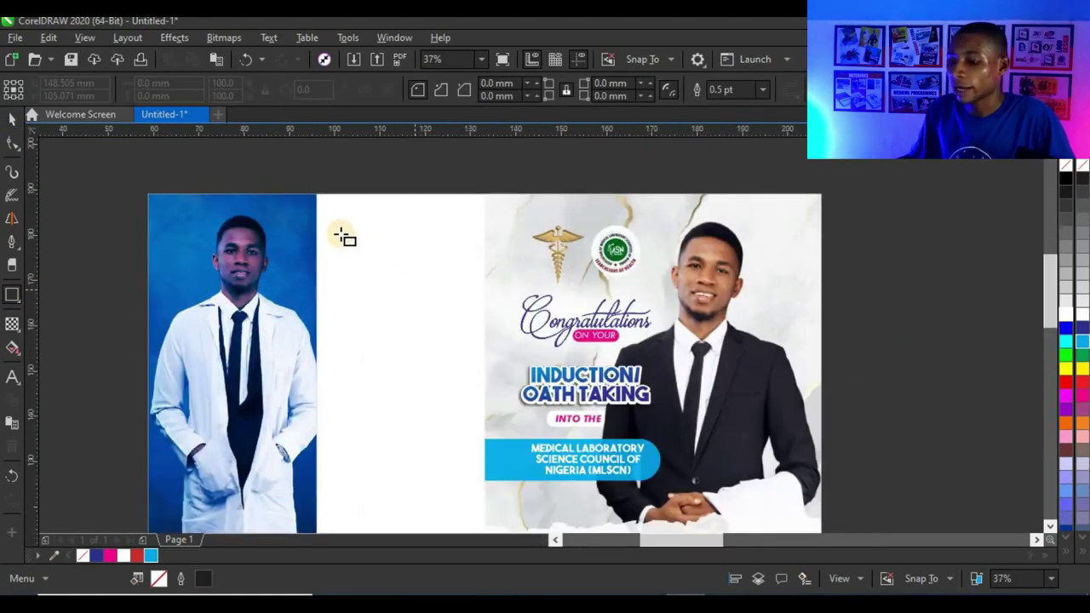
{"action": "left_click_drag", "start_coordinate": [251, 179], "coordinate": [372, 325]}
{"action": "left_click_drag", "start_coordinate": [431, 366], "coordinate": [452, 399]}
{"action": "scroll", "coordinate": [460, 319], "scroll_direction": "down", "scroll_amount": 1}
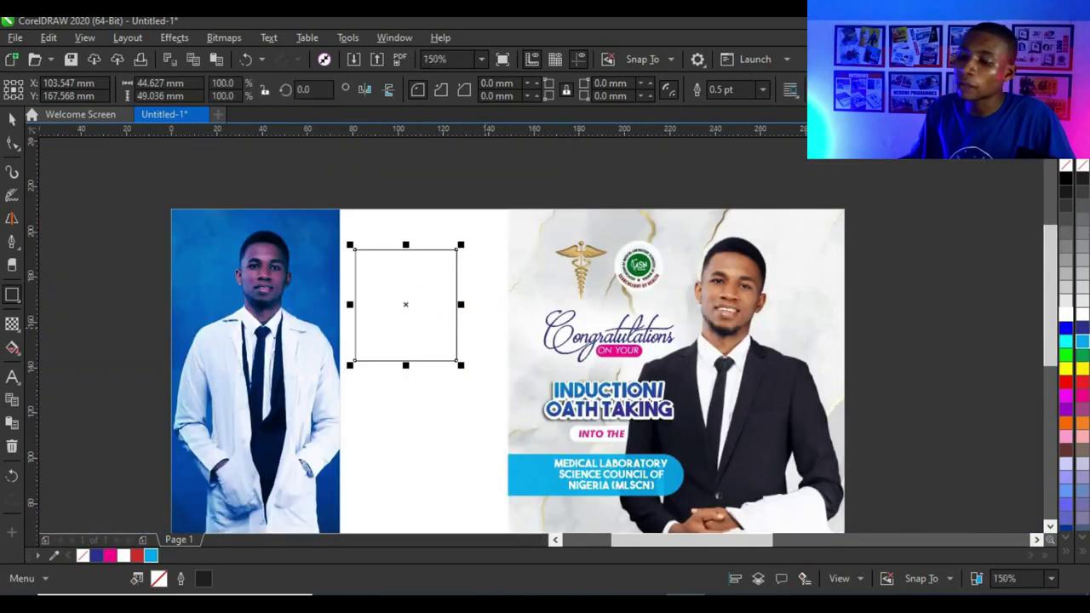
{"action": "key", "text": "Escape"}
{"action": "scroll", "coordinate": [541, 434], "scroll_direction": "down", "scroll_amount": 2}
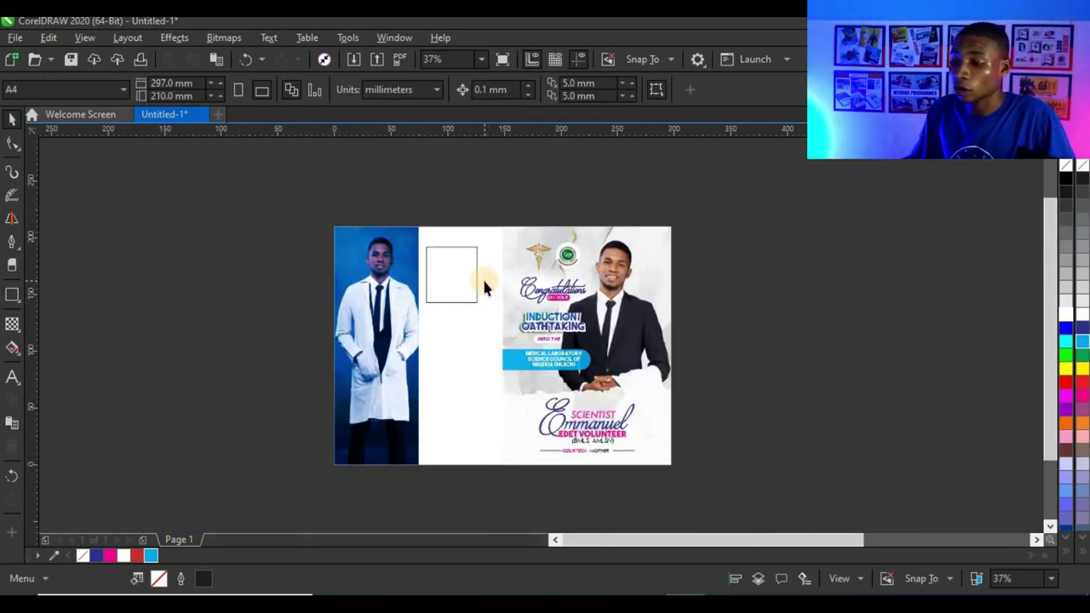
{"action": "scroll", "coordinate": [483, 281], "scroll_direction": "up", "scroll_amount": 2}
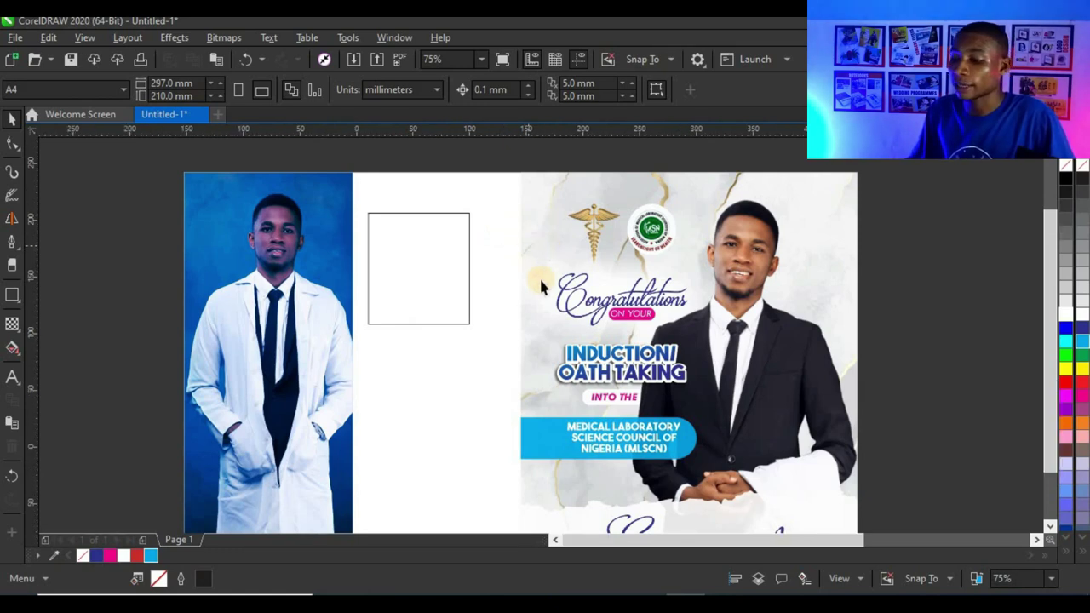
{"action": "scroll", "coordinate": [542, 260], "scroll_direction": "down", "scroll_amount": 2}
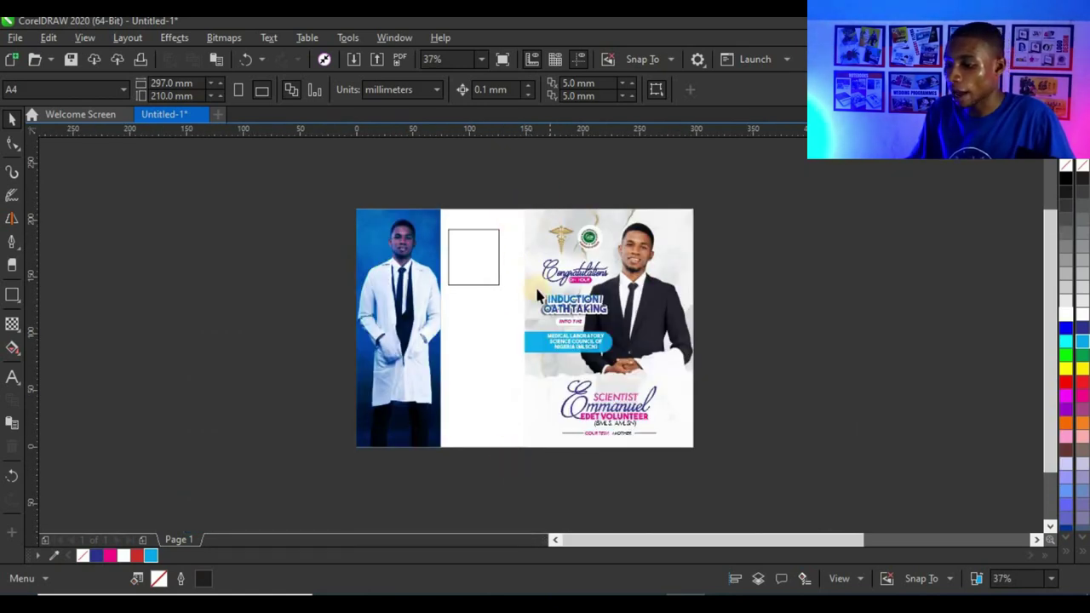
{"action": "scroll", "coordinate": [511, 280], "scroll_direction": "up", "scroll_amount": 2}
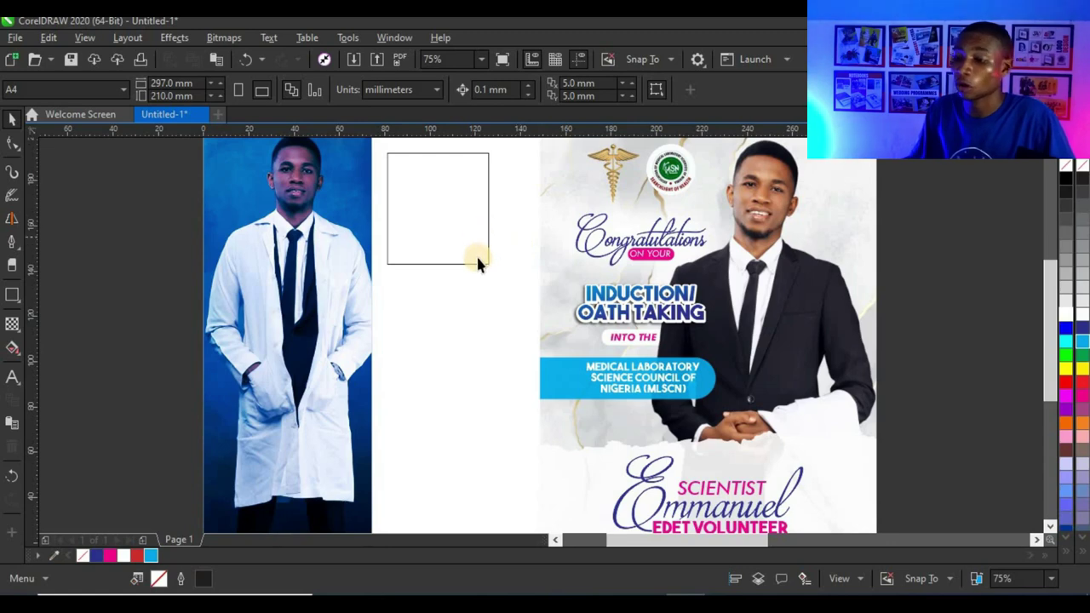
{"action": "scroll", "coordinate": [466, 213], "scroll_direction": "down", "scroll_amount": 2}
{"action": "scroll", "coordinate": [451, 255], "scroll_direction": "up", "scroll_amount": 2}
- Make the frame 63.5 mm tall and add a smaller blue inner rectangle with no outline
{"action": "left_click", "coordinate": [449, 315]}
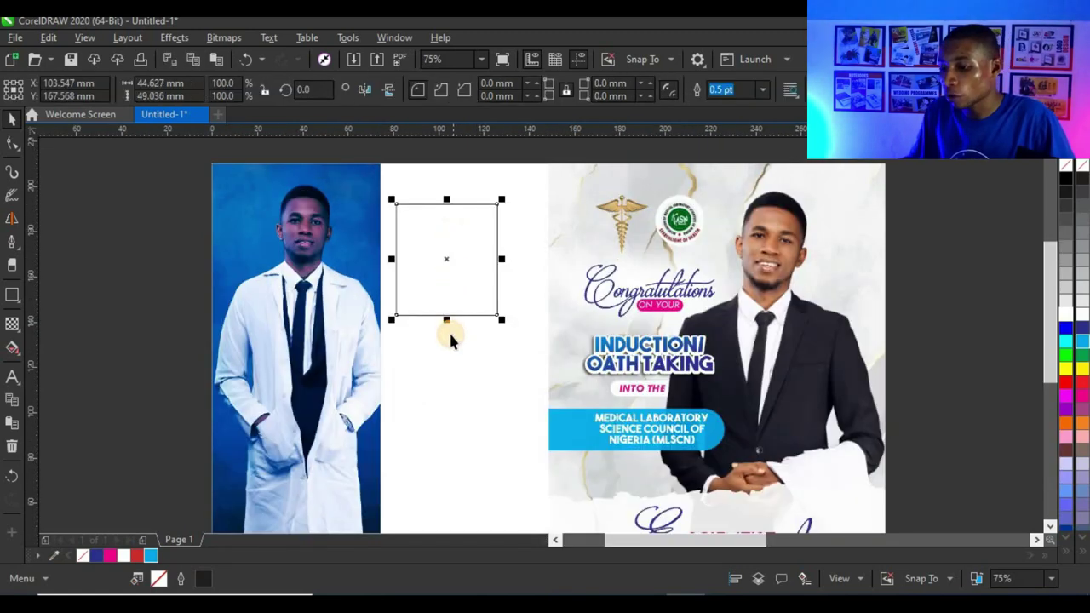
{"action": "left_click_drag", "start_coordinate": [447, 321], "coordinate": [447, 352]}
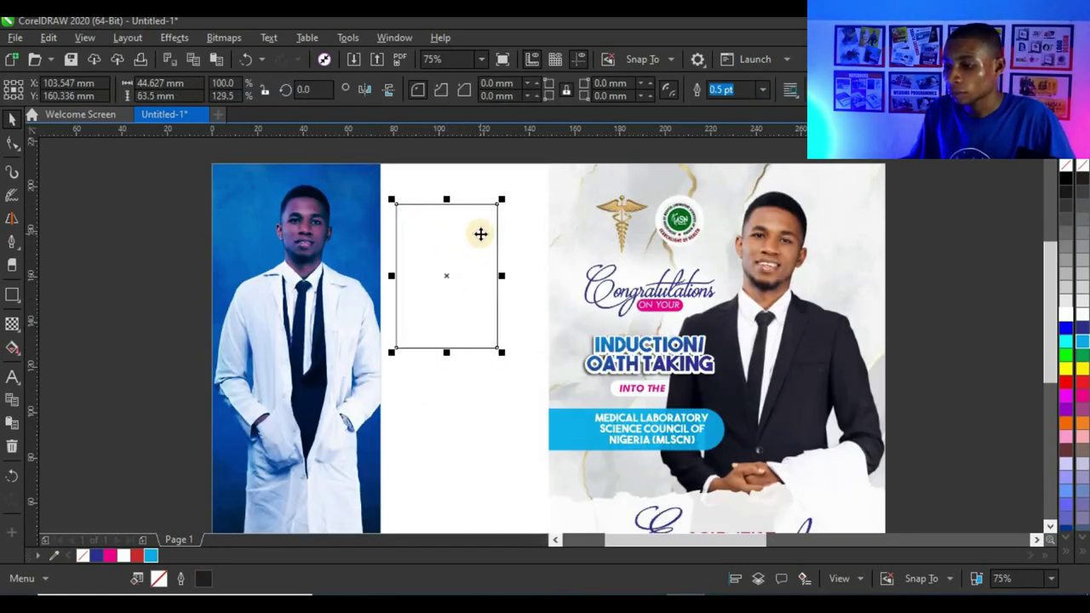
{"action": "left_click_drag", "start_coordinate": [503, 201], "coordinate": [503, 211]}
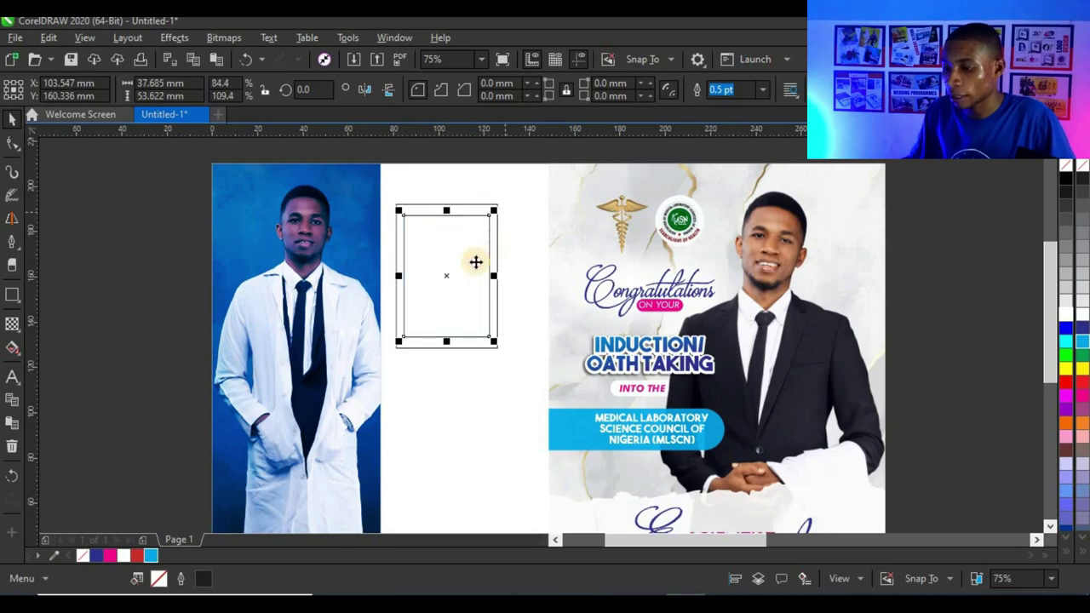
{"action": "left_click", "coordinate": [152, 555]}
{"action": "right_click", "coordinate": [82, 555]}
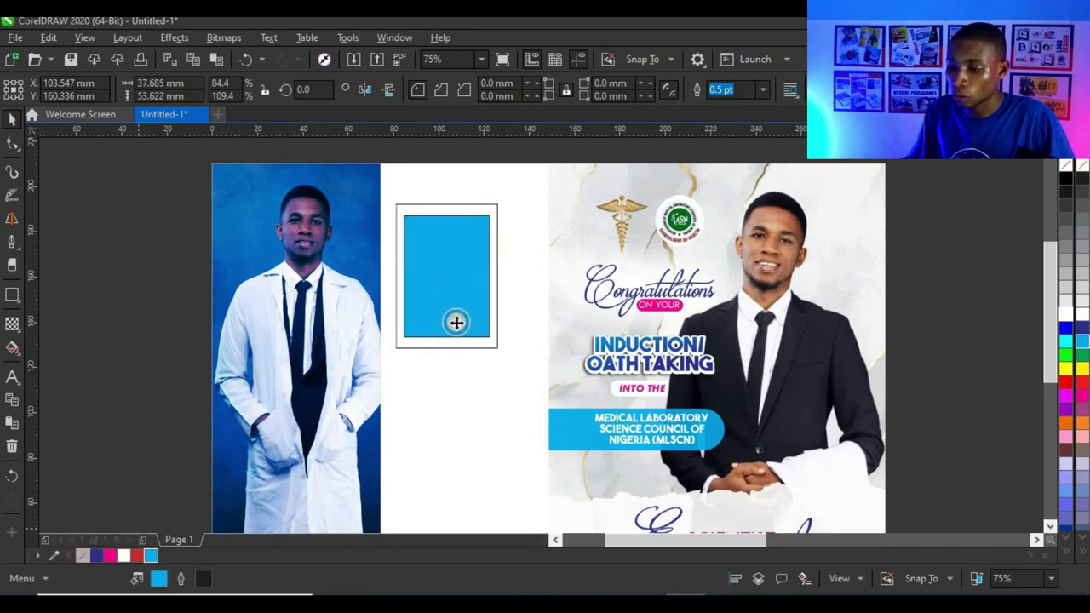
{"action": "scroll", "coordinate": [438, 215], "scroll_direction": "up", "scroll_amount": 2}
{"action": "scroll", "coordinate": [431, 230], "scroll_direction": "up", "scroll_amount": 2}
{"action": "left_click_drag", "start_coordinate": [418, 227], "coordinate": [418, 217]}
- Set the outer frame's outline width to 1.5 pt
{"action": "left_click", "coordinate": [568, 183]}
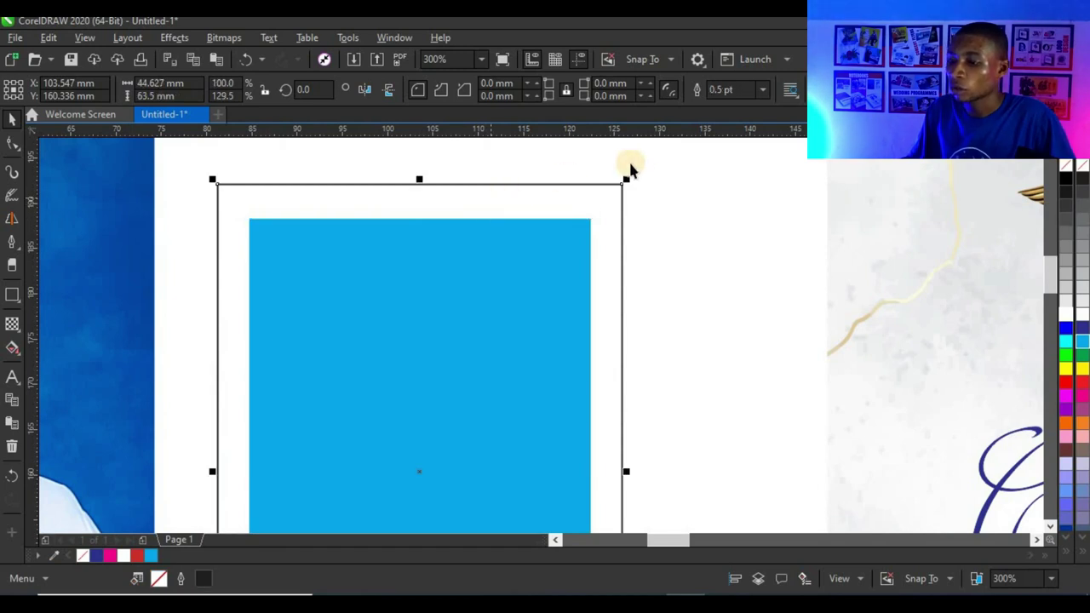
{"action": "left_click", "coordinate": [763, 91]}
{"action": "left_click", "coordinate": [726, 167]}
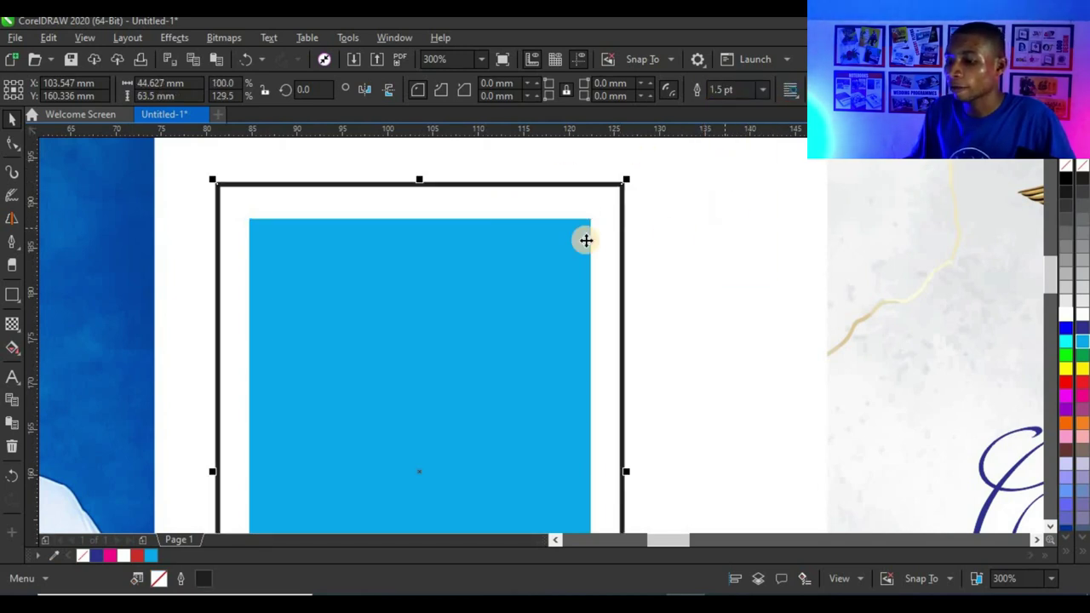
{"action": "scroll", "coordinate": [584, 239], "scroll_direction": "down", "scroll_amount": 2}
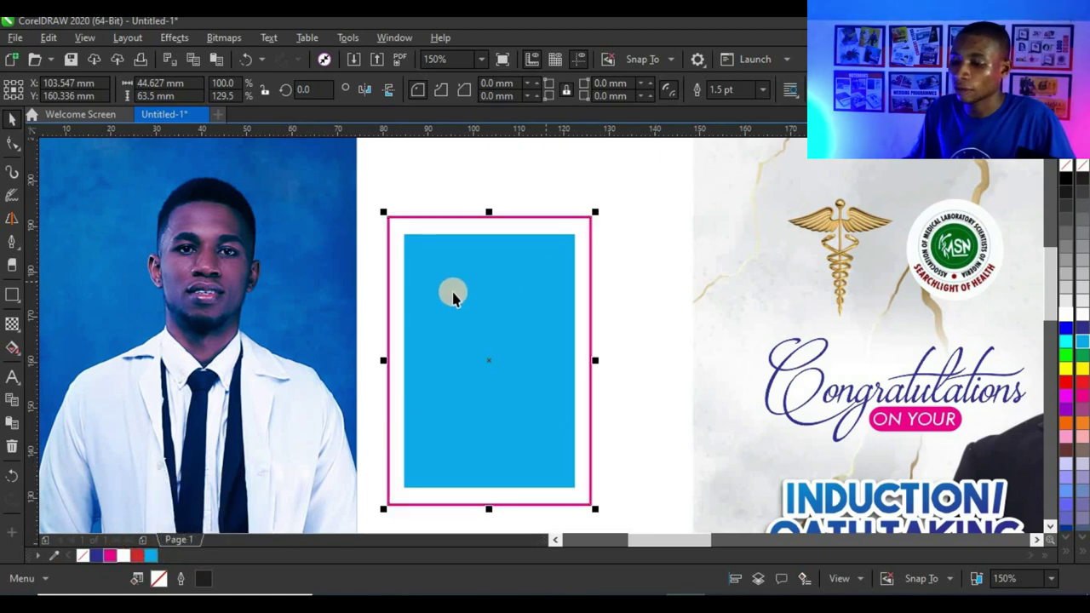
{"action": "scroll", "coordinate": [455, 281], "scroll_direction": "down", "scroll_amount": 4}
{"action": "left_click", "coordinate": [451, 212]}
{"action": "scroll", "coordinate": [468, 315], "scroll_direction": "up", "scroll_amount": 2}
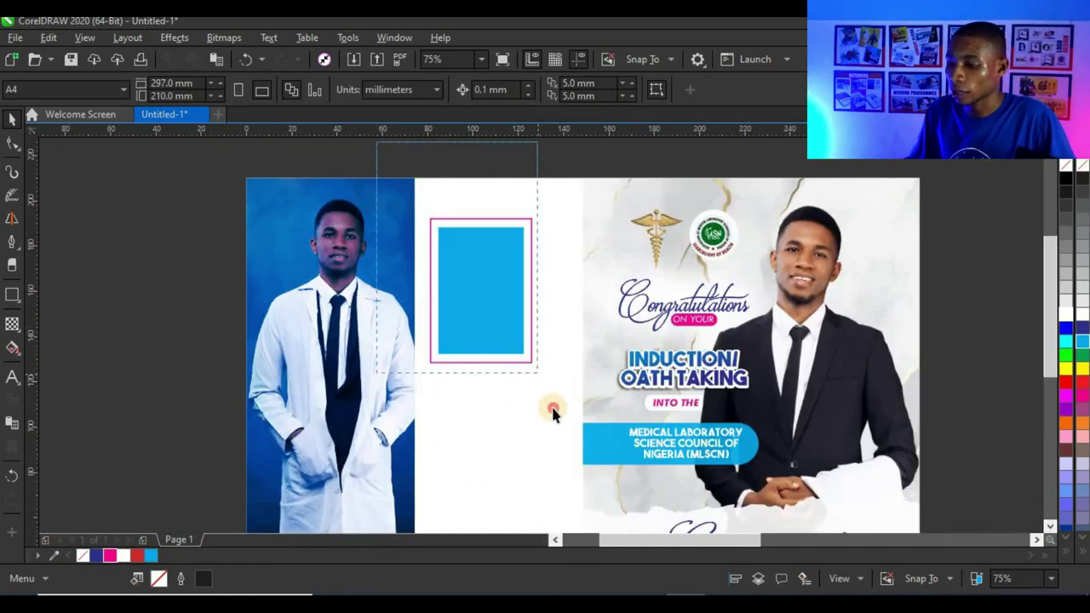
- Drop two copies of the framed placeholder below the original in the middle column
{"action": "left_click", "coordinate": [504, 316]}
{"action": "left_click_drag", "start_coordinate": [504, 316], "coordinate": [501, 419]}
{"action": "right_click", "coordinate": [500, 419]}
{"action": "scroll", "coordinate": [467, 267], "scroll_direction": "down", "scroll_amount": 4}
{"action": "scroll", "coordinate": [486, 366], "scroll_direction": "up", "scroll_amount": 2}
{"action": "left_click_drag", "start_coordinate": [477, 316], "coordinate": [509, 468]}
{"action": "right_click", "coordinate": [509, 469]}
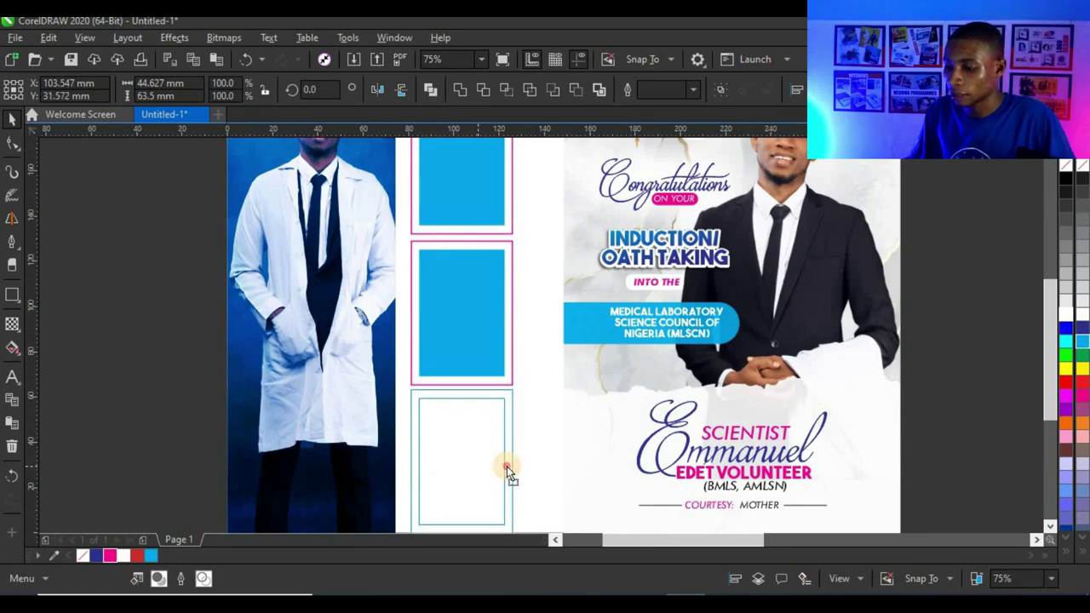
{"action": "scroll", "coordinate": [479, 397], "scroll_direction": "down", "scroll_amount": 2}
{"action": "left_click", "coordinate": [437, 501]}
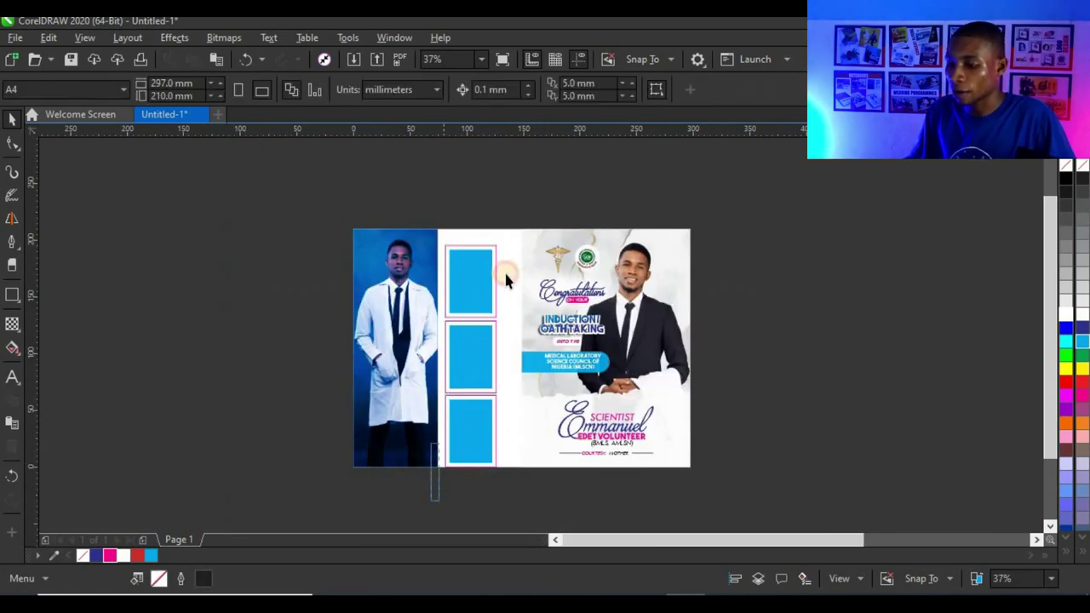
- Align the third placeholder and stretch the column of frames slightly taller
{"action": "left_click", "coordinate": [498, 426]}
{"action": "scroll", "coordinate": [486, 475], "scroll_direction": "up", "scroll_amount": 2}
{"action": "left_click_drag", "start_coordinate": [460, 468], "coordinate": [477, 400]}
{"action": "scroll", "coordinate": [480, 224], "scroll_direction": "down", "scroll_amount": 2}
{"action": "scroll", "coordinate": [445, 201], "scroll_direction": "up", "scroll_amount": 4}
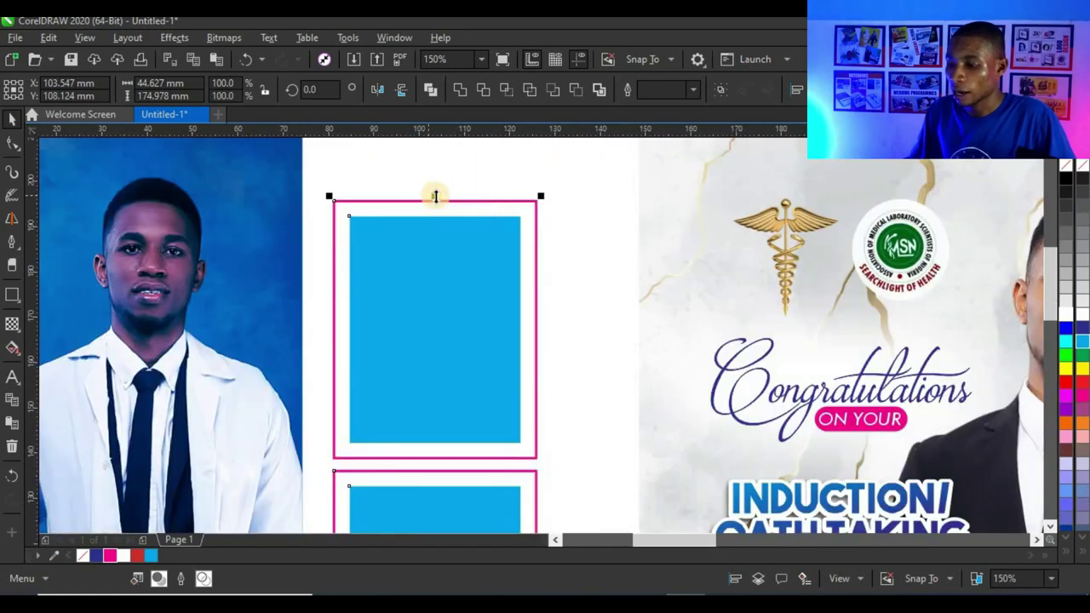
{"action": "left_click_drag", "start_coordinate": [434, 196], "coordinate": [438, 180]}
{"action": "scroll", "coordinate": [568, 377], "scroll_direction": "down", "scroll_amount": 4}
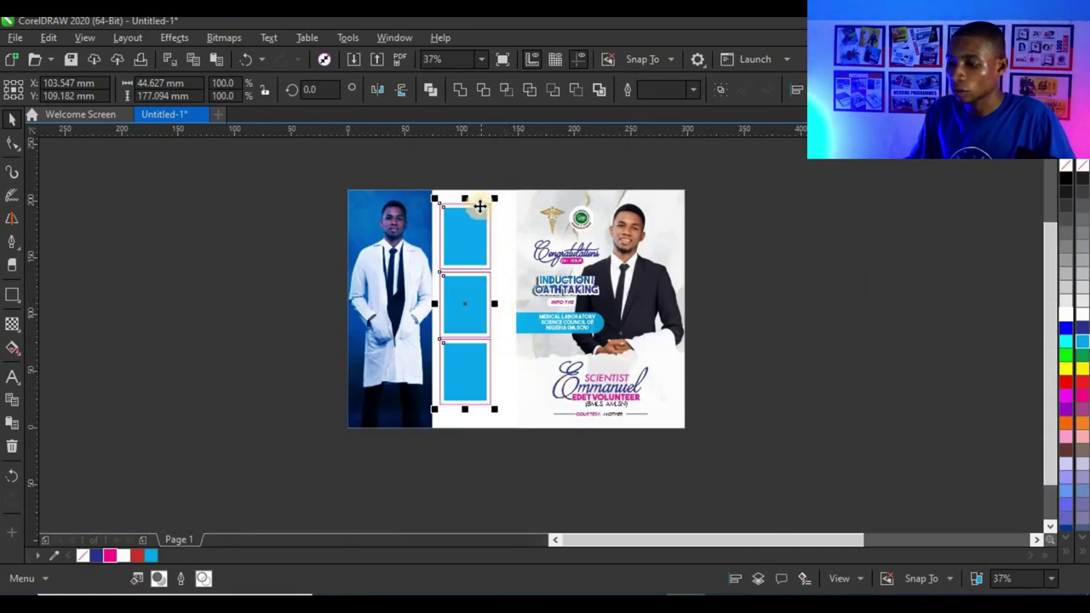
{"action": "scroll", "coordinate": [480, 205], "scroll_direction": "up", "scroll_amount": 2}
{"action": "scroll", "coordinate": [701, 210], "scroll_direction": "down", "scroll_amount": 3}
- Select the three photos sitting beside the page
{"action": "left_click", "coordinate": [701, 210]}
{"action": "scroll", "coordinate": [482, 247], "scroll_direction": "up", "scroll_amount": 3}
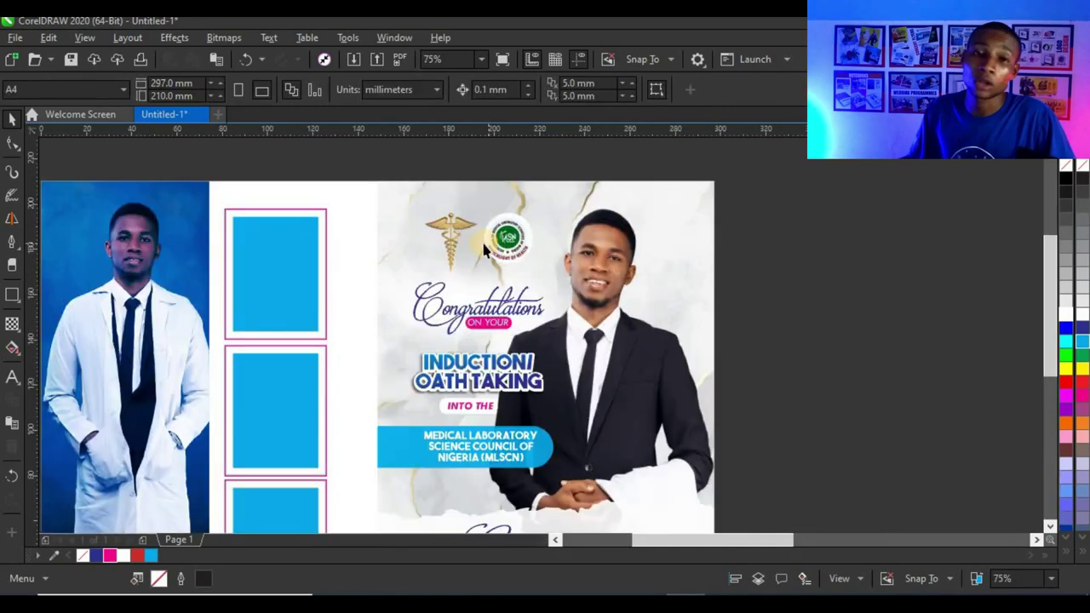
{"action": "scroll", "coordinate": [871, 311], "scroll_direction": "down", "scroll_amount": 3}
{"action": "scroll", "coordinate": [374, 311], "scroll_direction": "up", "scroll_amount": 1}
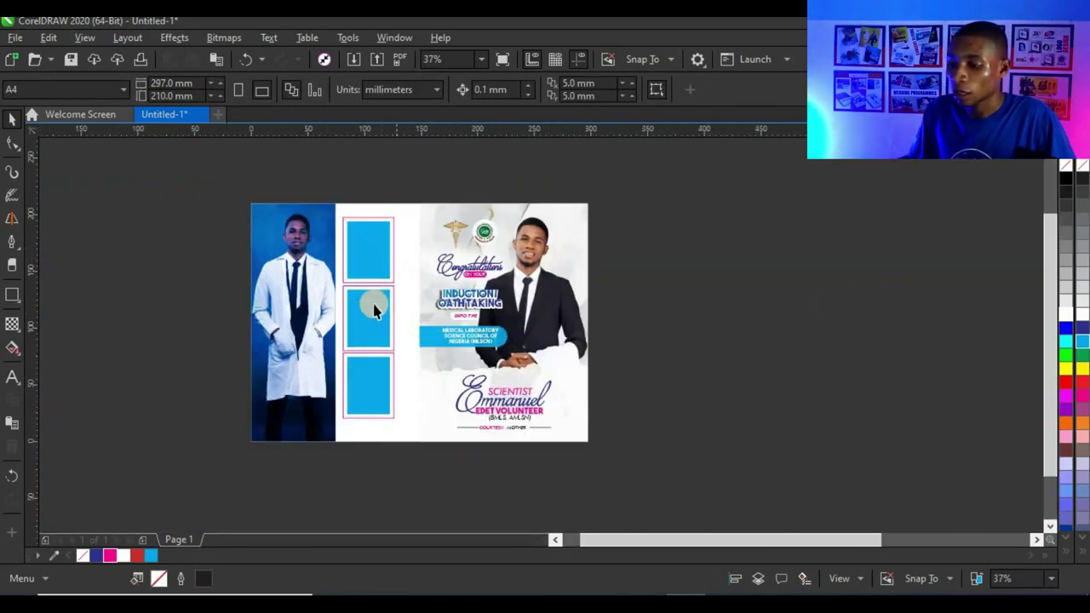
{"action": "scroll", "coordinate": [771, 316], "scroll_direction": "down", "scroll_amount": 1}
{"action": "left_click_drag", "start_coordinate": [982, 258], "coordinate": [716, 396]}
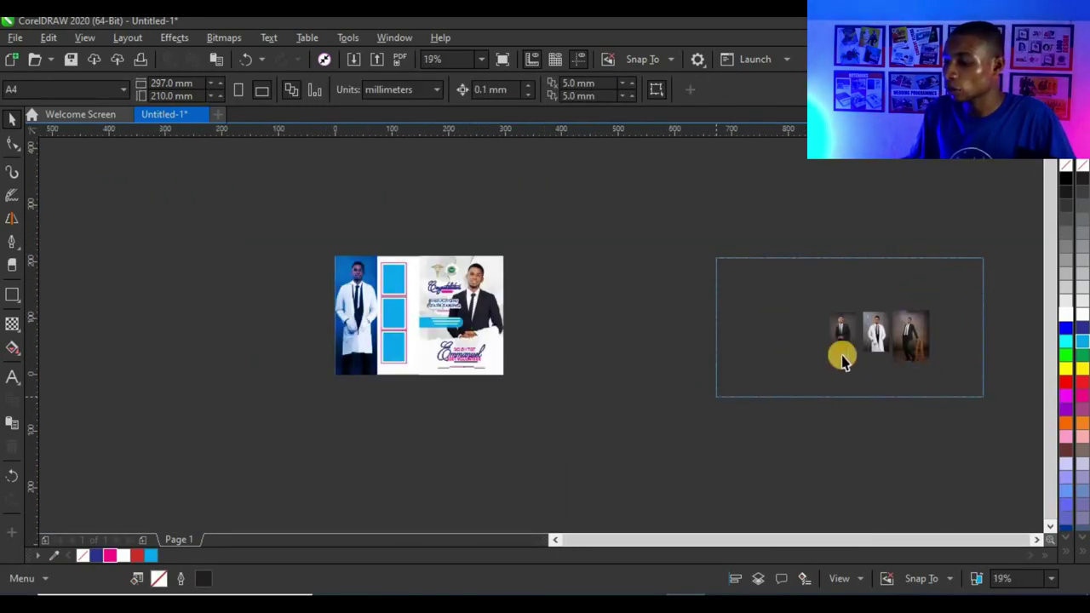
- Move the photos next to the flyer and PowerClip the first into the top frame
{"action": "left_click_drag", "start_coordinate": [841, 359], "coordinate": [521, 330]}
{"action": "scroll", "coordinate": [619, 331], "scroll_direction": "up", "scroll_amount": 1}
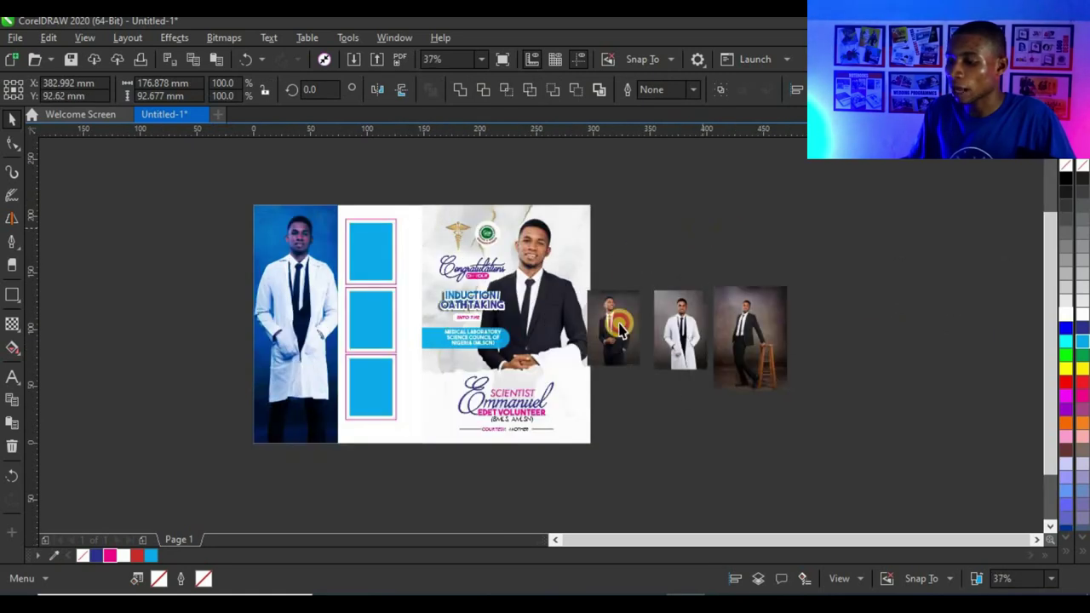
{"action": "left_click", "coordinate": [618, 330]}
{"action": "right_click", "coordinate": [606, 332]}
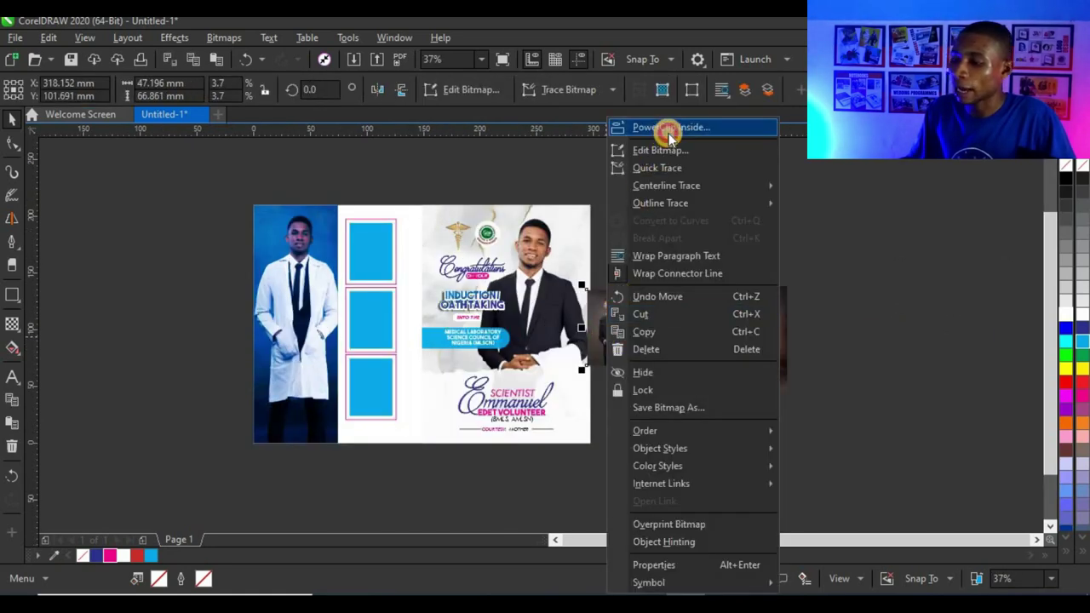
{"action": "left_click", "coordinate": [669, 129]}
{"action": "left_click", "coordinate": [360, 244]}
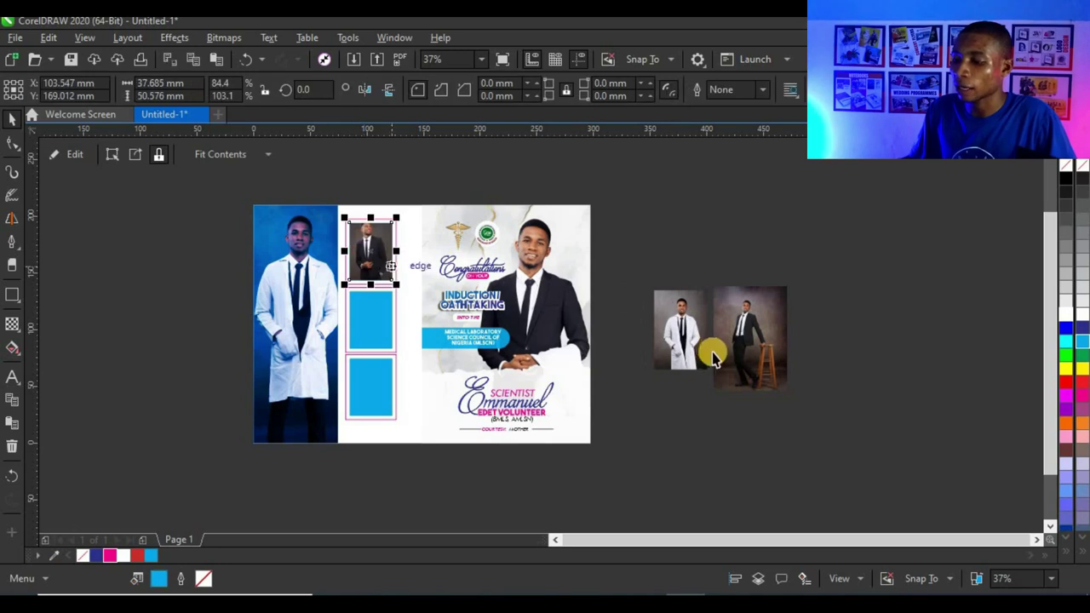
- PowerClip the white-coat photo into the middle frame and the standing-man photo into the bottom frame
{"action": "right_click", "coordinate": [693, 331]}
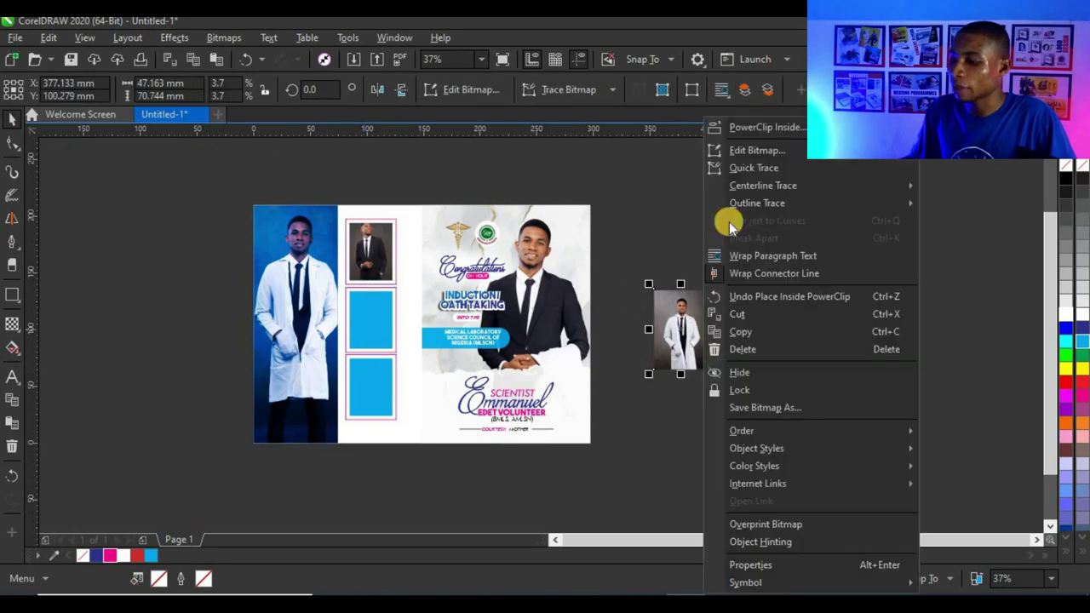
{"action": "left_click", "coordinate": [748, 128]}
{"action": "left_click", "coordinate": [369, 317]}
{"action": "right_click", "coordinate": [750, 317]}
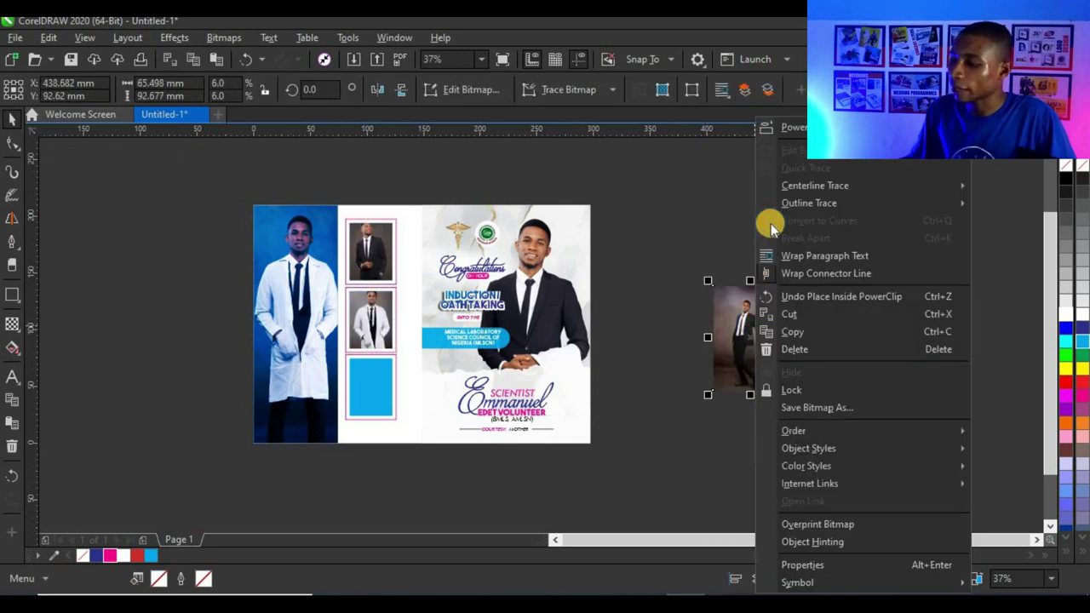
{"action": "left_click", "coordinate": [783, 127]}
{"action": "left_click", "coordinate": [370, 388]}
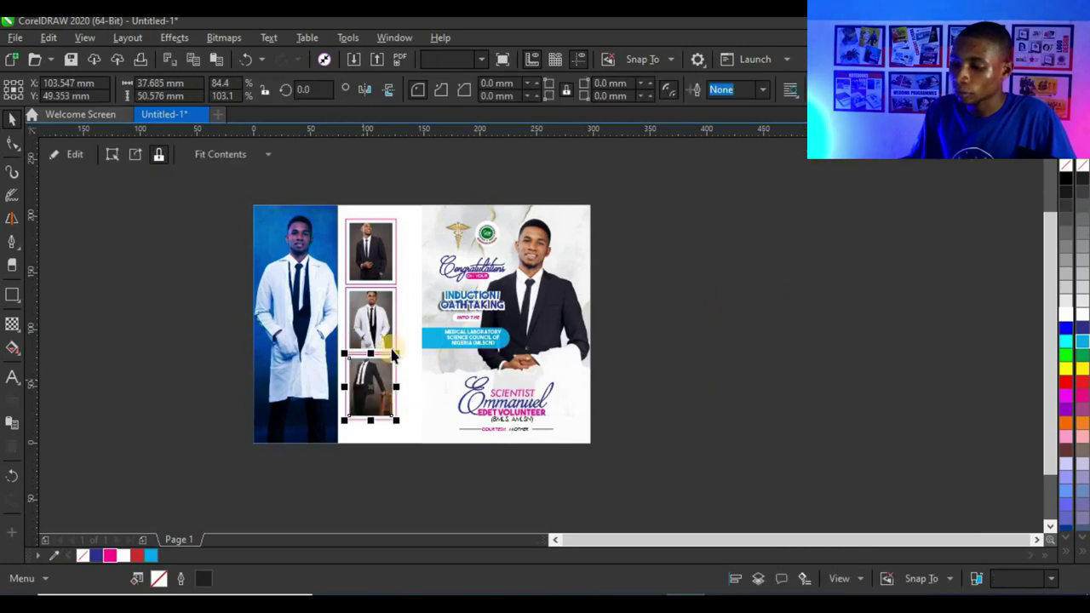
{"action": "scroll", "coordinate": [379, 236], "scroll_direction": "up", "scroll_amount": 5}
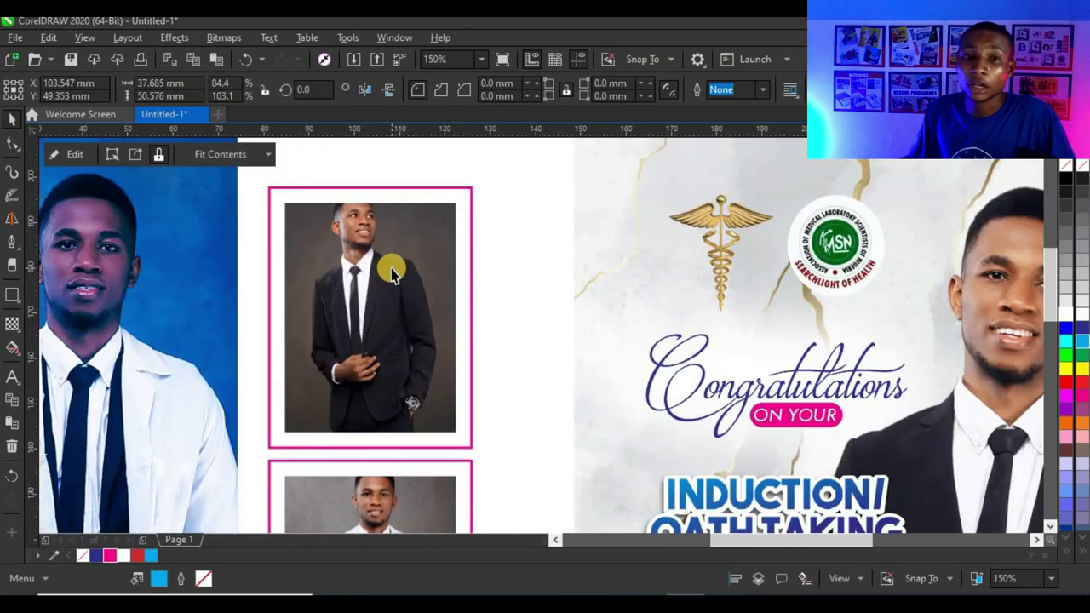
- Enlarge the photo in the top frame and shift the bottom photo up within its frame
{"action": "left_click", "coordinate": [364, 281]}
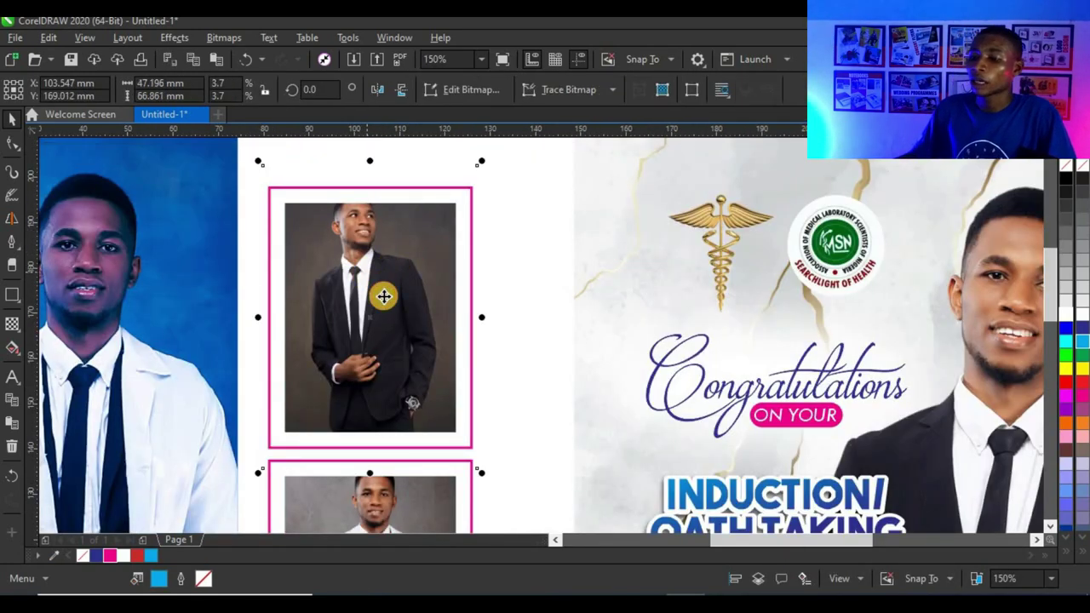
{"action": "left_click_drag", "start_coordinate": [485, 188], "coordinate": [516, 165]}
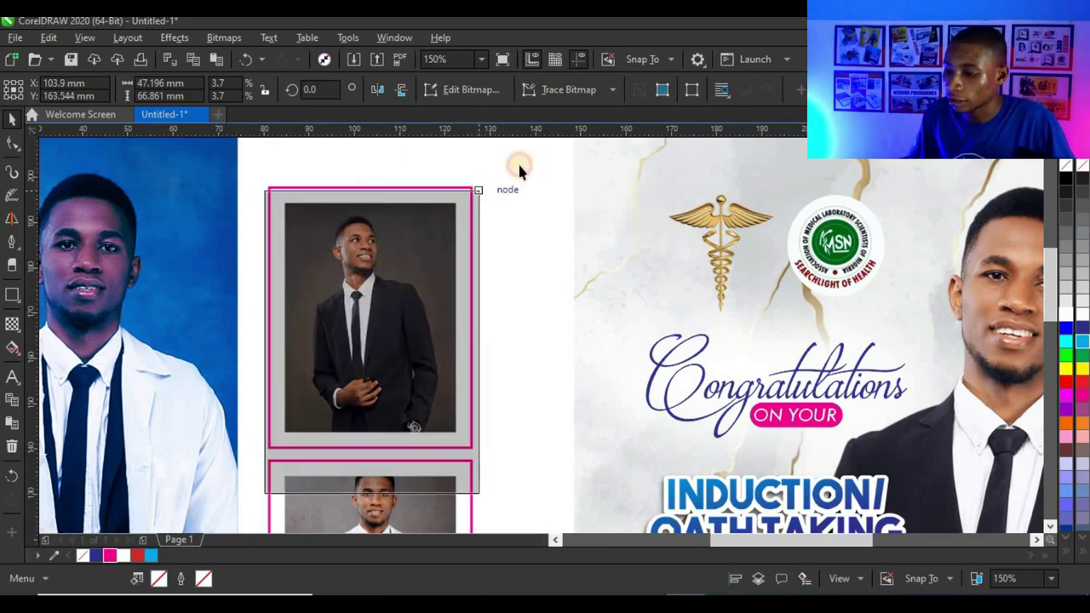
{"action": "scroll", "coordinate": [401, 372], "scroll_direction": "down", "scroll_amount": 5}
{"action": "left_click", "coordinate": [402, 372]}
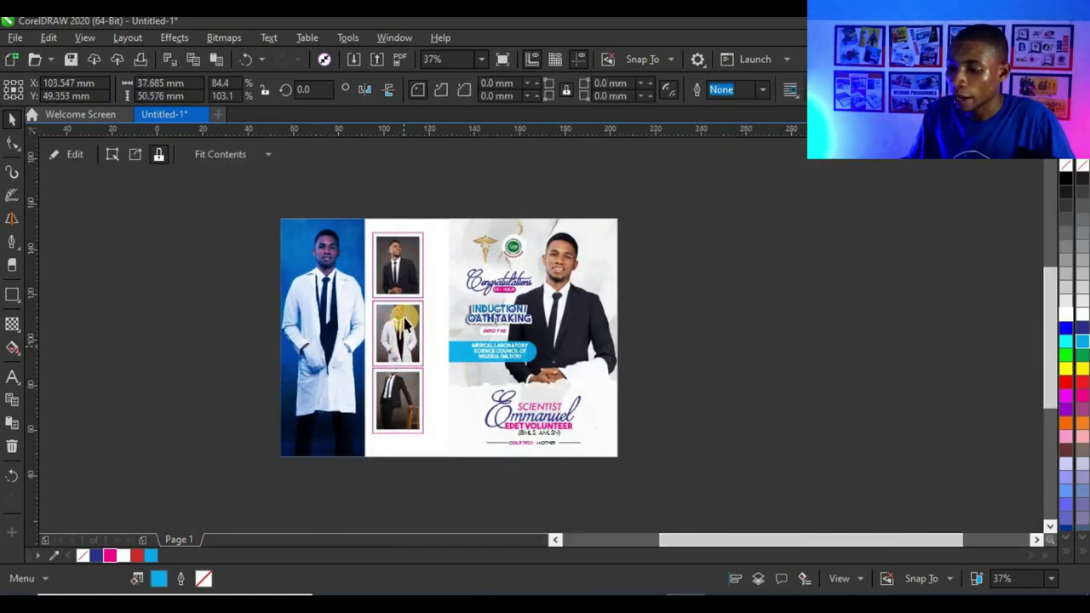
{"action": "scroll", "coordinate": [402, 372], "scroll_direction": "up", "scroll_amount": 3}
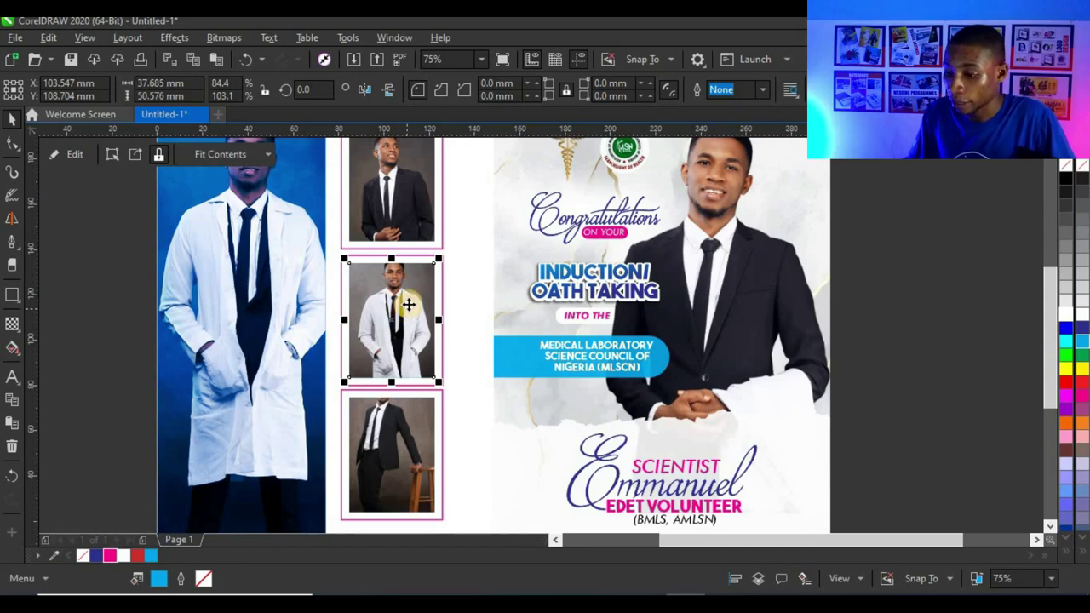
{"action": "left_click", "coordinate": [409, 298], "text": "ctrl"}
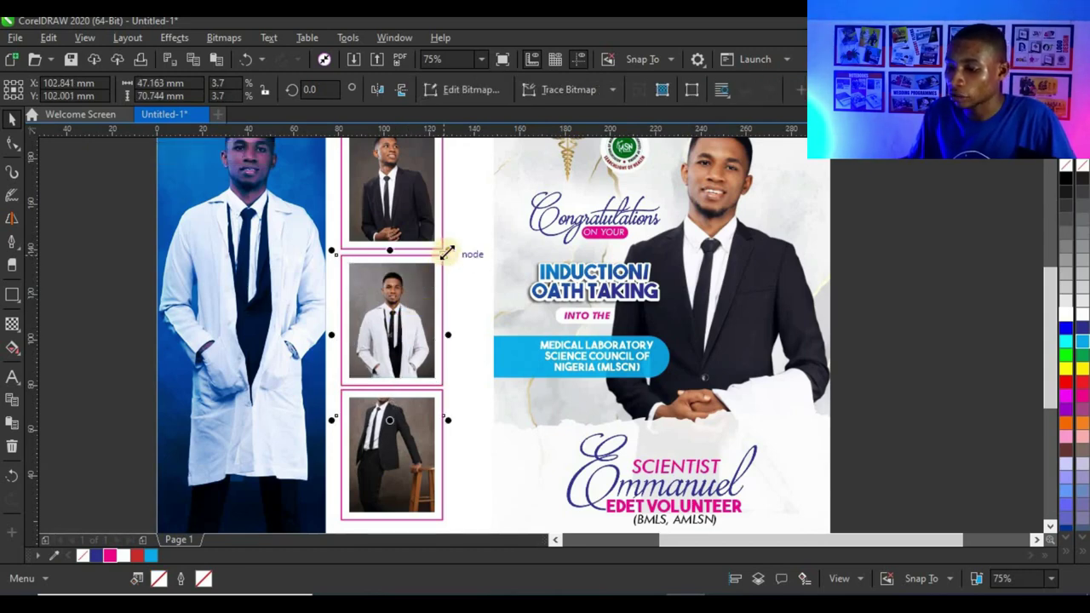
{"action": "left_click", "coordinate": [390, 439]}
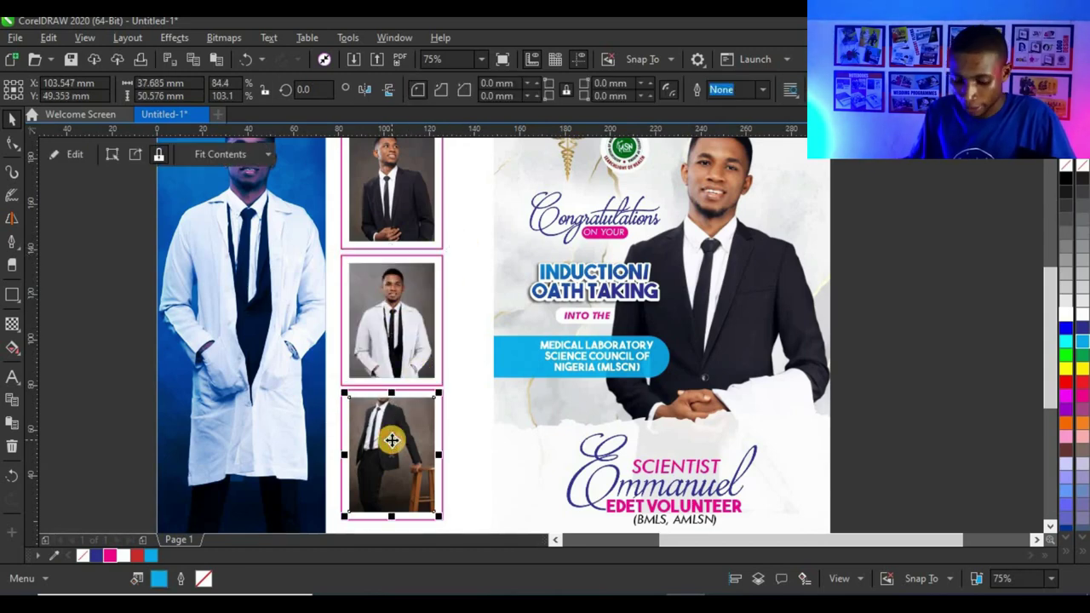
{"action": "left_click_drag", "start_coordinate": [391, 423], "coordinate": [399, 394]}
{"action": "scroll", "coordinate": [506, 325], "scroll_direction": "up", "scroll_amount": 3}
- Deselect, fit the whole page with Shift+F4, and view the flyer in F9 full-screen preview
{"action": "scroll", "coordinate": [399, 394], "scroll_direction": "down", "scroll_amount": 2}
{"action": "left_click", "coordinate": [123, 407]}
{"action": "scroll", "coordinate": [332, 295], "scroll_direction": "down", "scroll_amount": 2}
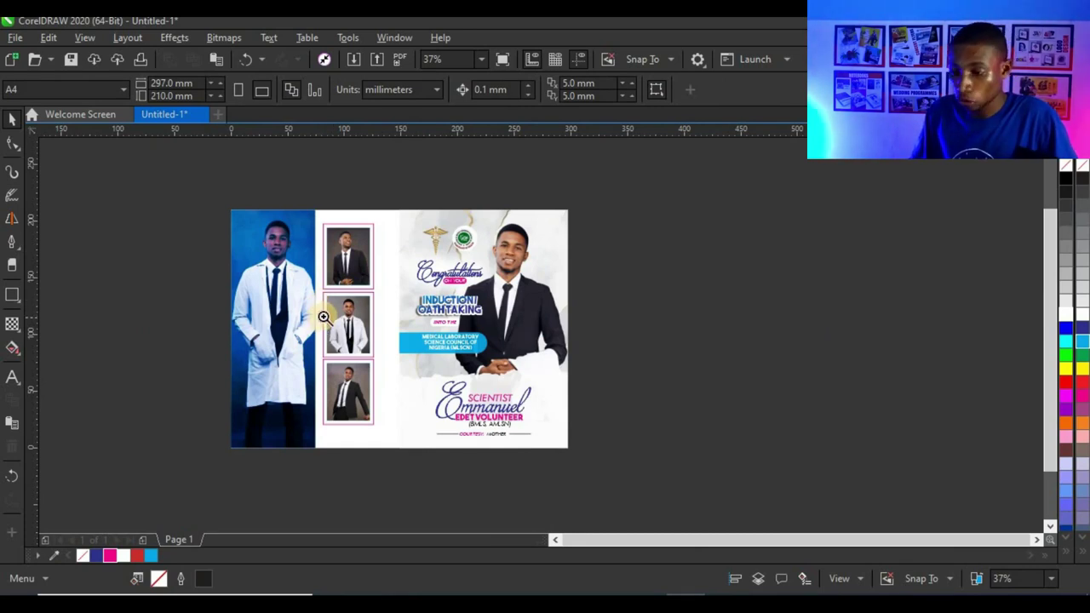
{"action": "key", "text": "z"}
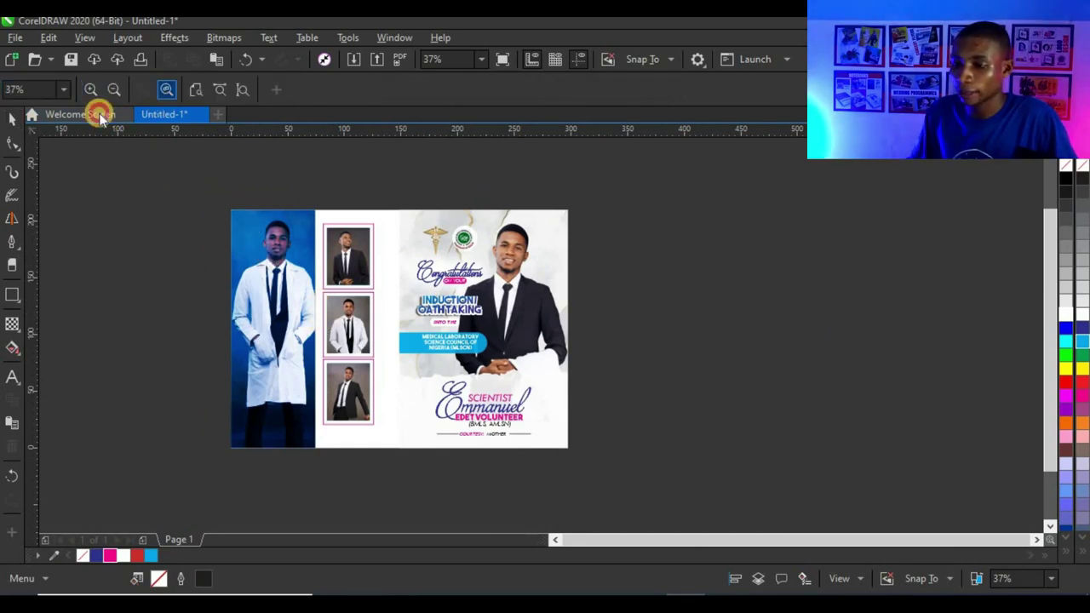
{"action": "key", "text": "shift+F4"}
{"action": "left_click", "coordinate": [12, 118]}
{"action": "key", "text": "F9"}
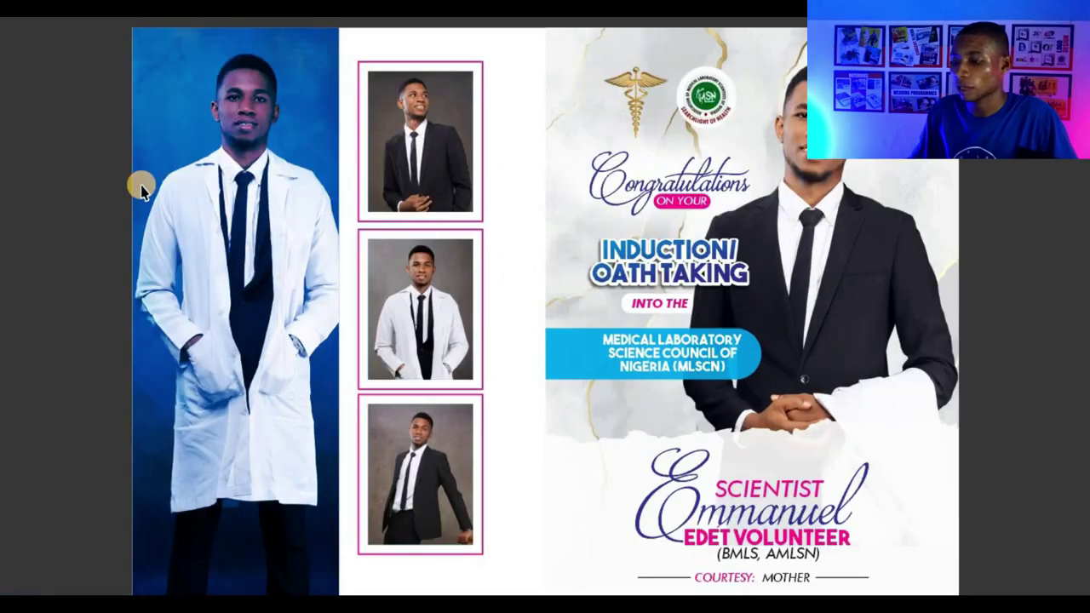